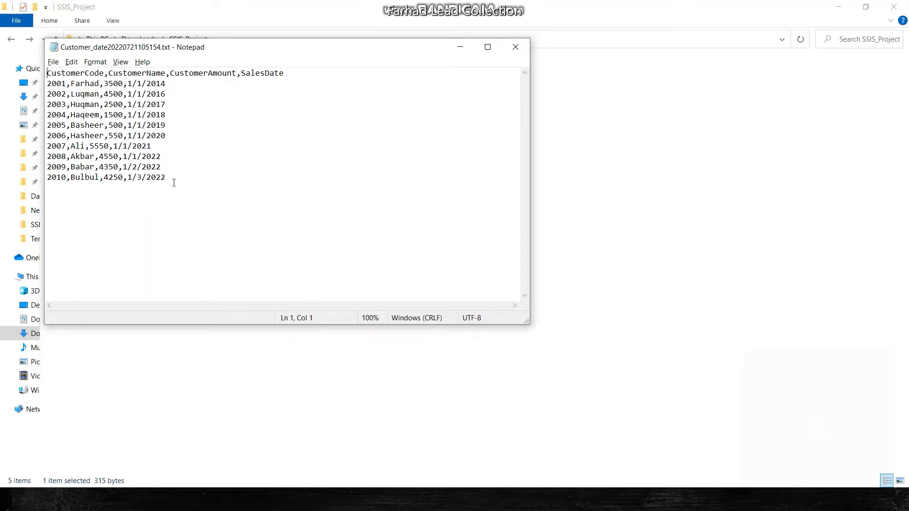
Switch to SQL Server Management Studio and look through the databases already on the server
key(alt+Tab)
key(alt+Tab)
key(alt+Tab)
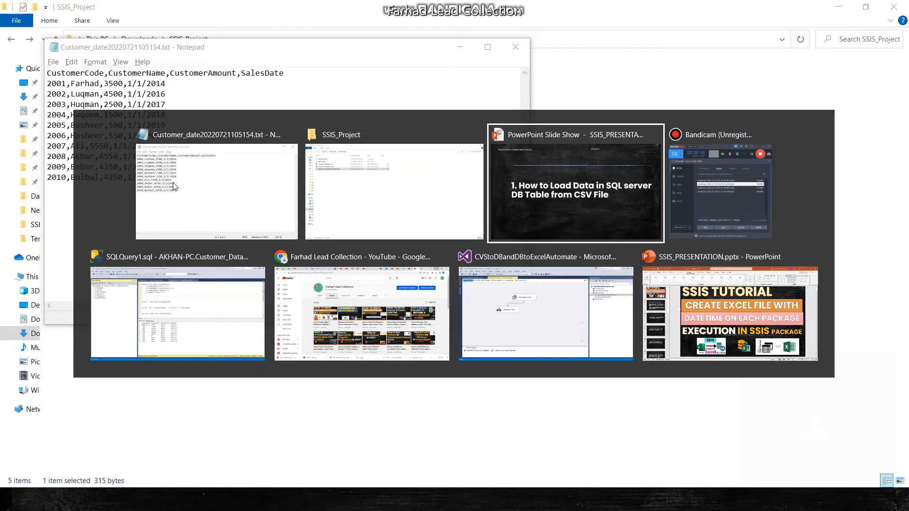
key(alt+Tab)
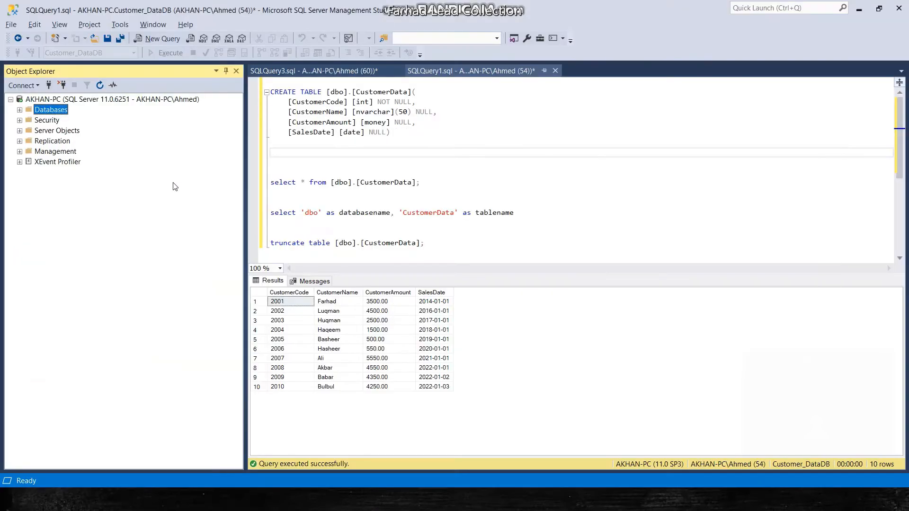
right_click(45, 112)
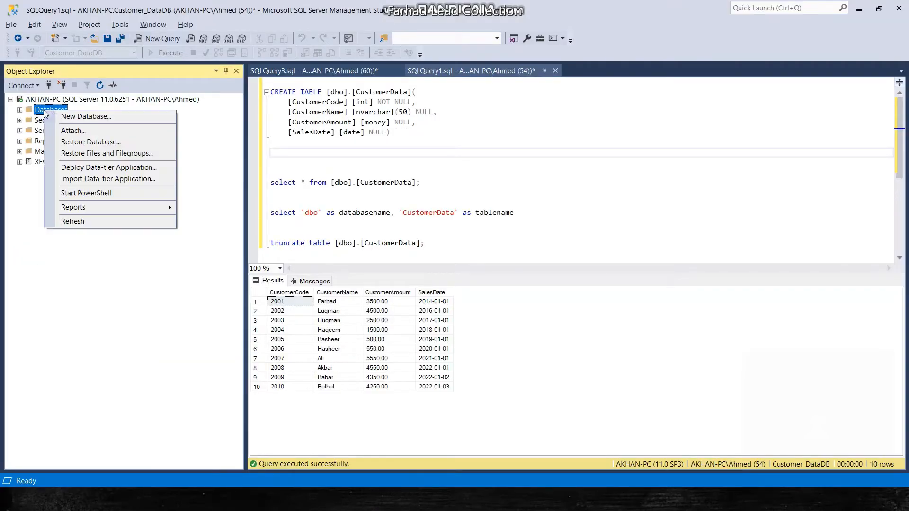
click(20, 110)
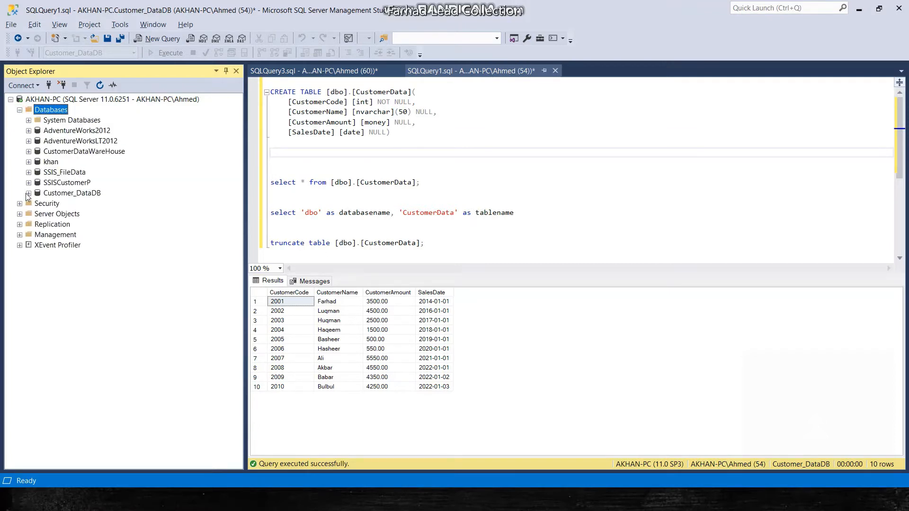
click(19, 110)
Start a new database on the server and name it MyDataBase
right_click(36, 111)
click(52, 114)
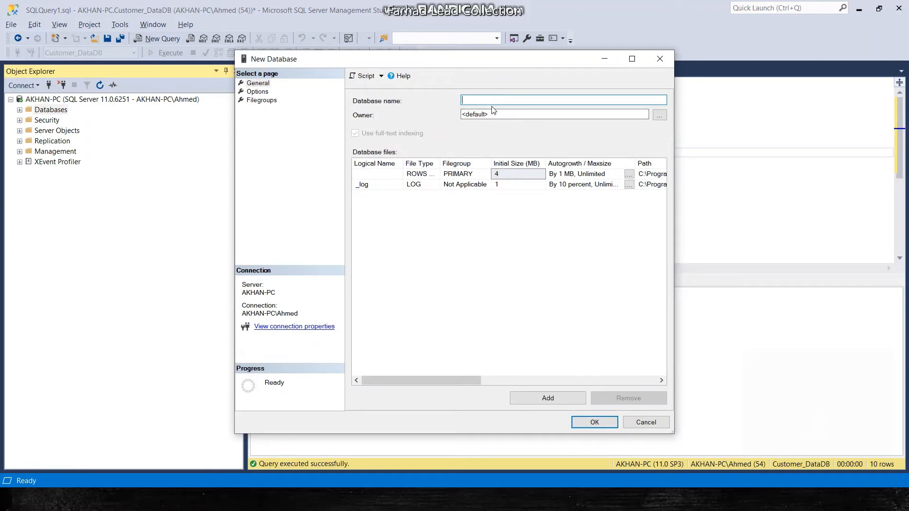
text(MyDataBase)
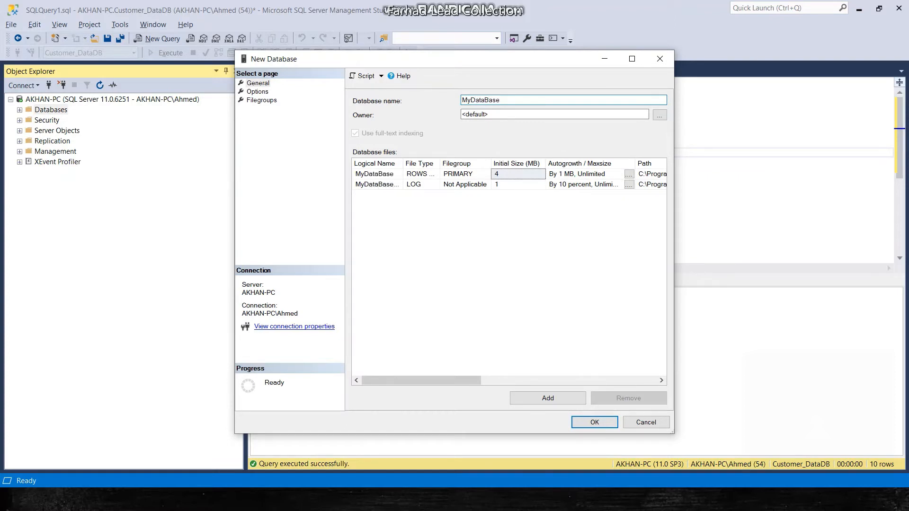
click(553, 397)
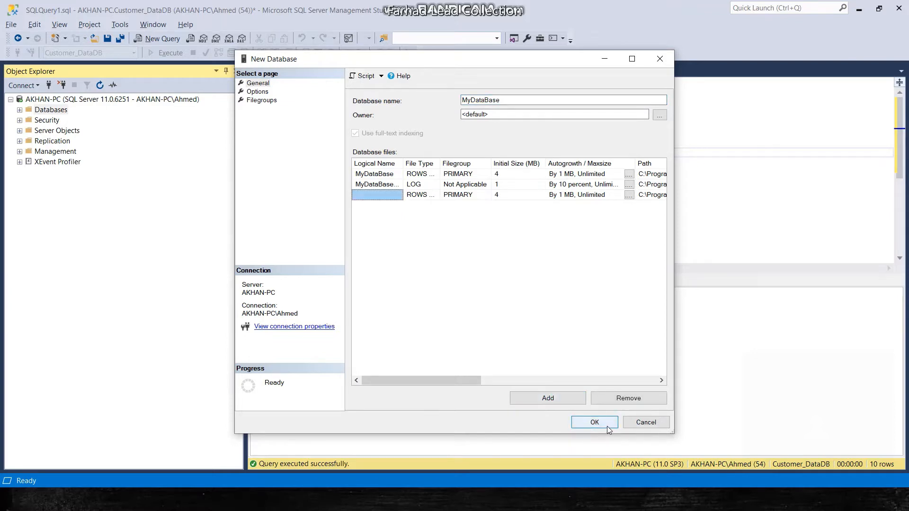
click(607, 426)
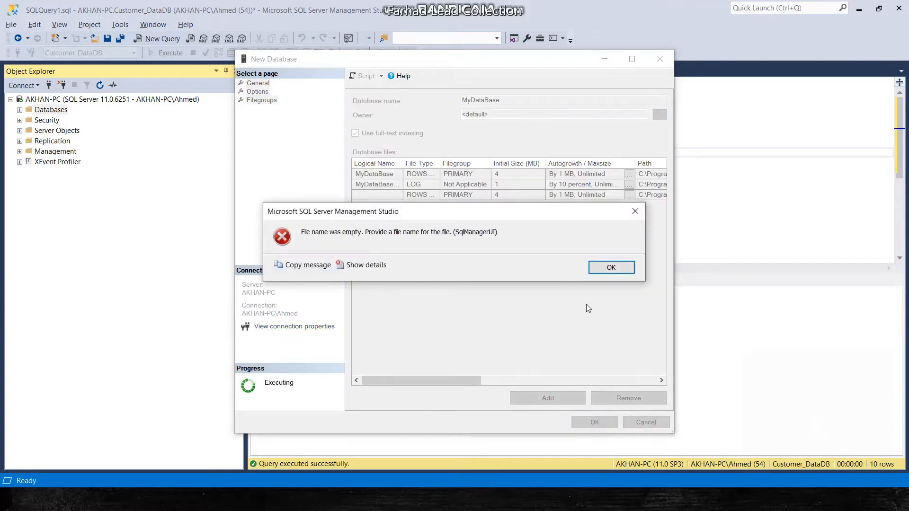
click(603, 267)
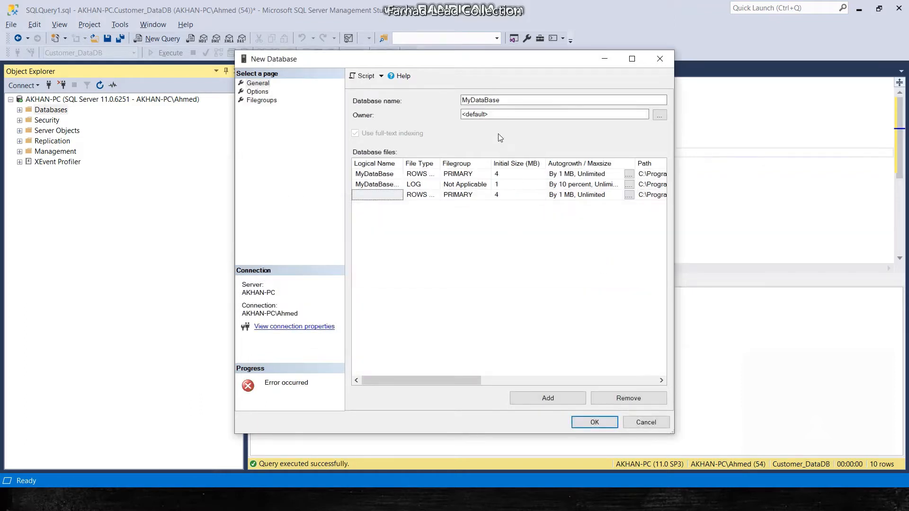
click(637, 403)
Create the named database and expand MyDataBase in the object tree
click(602, 424)
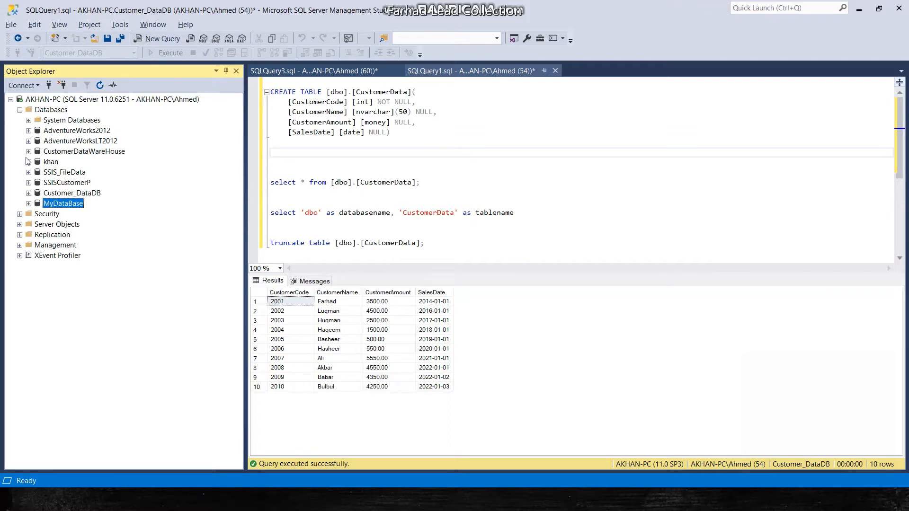
click(29, 204)
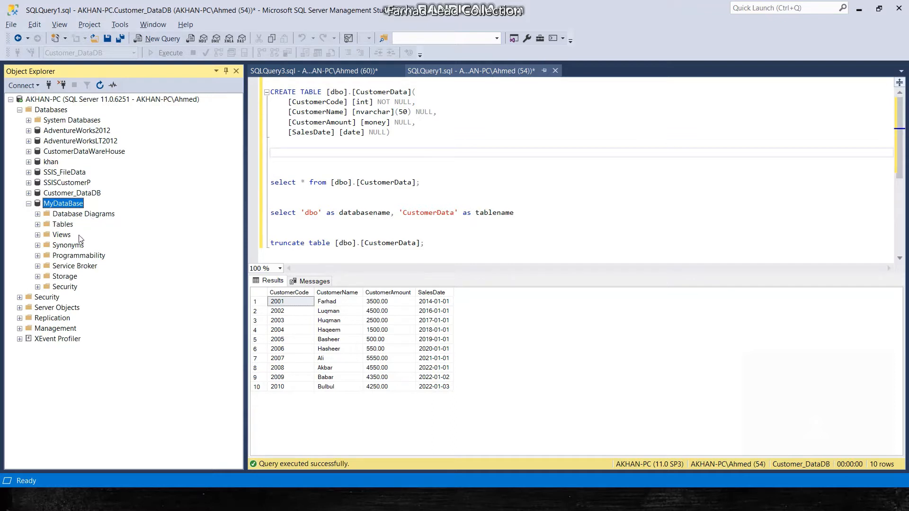
Open the table designer for a new table in MyDataBase
right_click(71, 206)
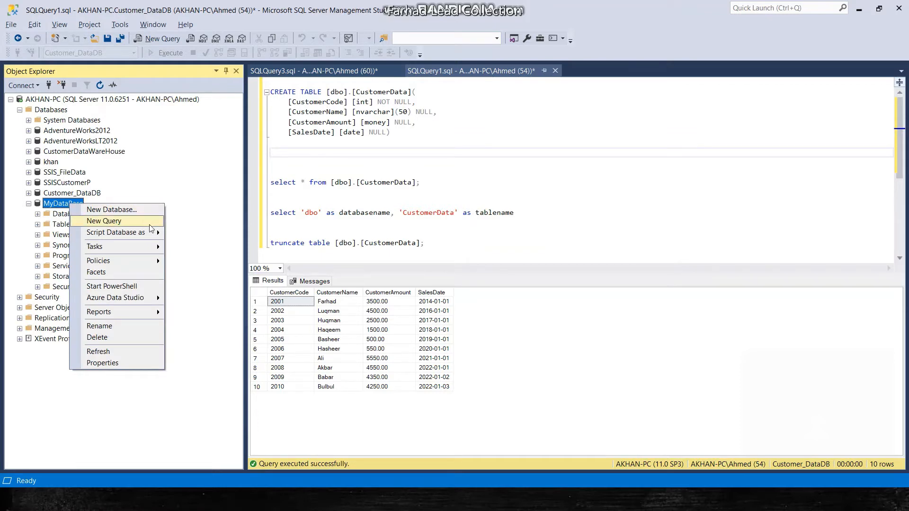
right_click(54, 226)
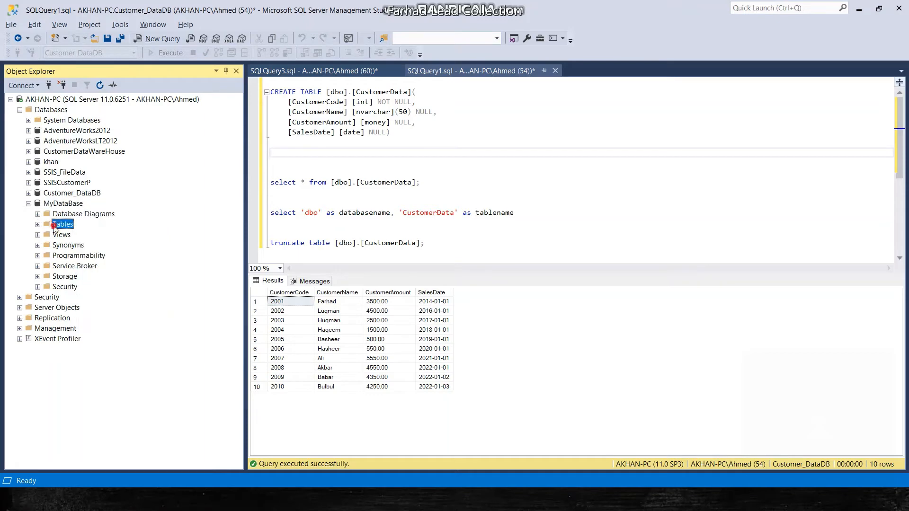
mouse_move(113, 232)
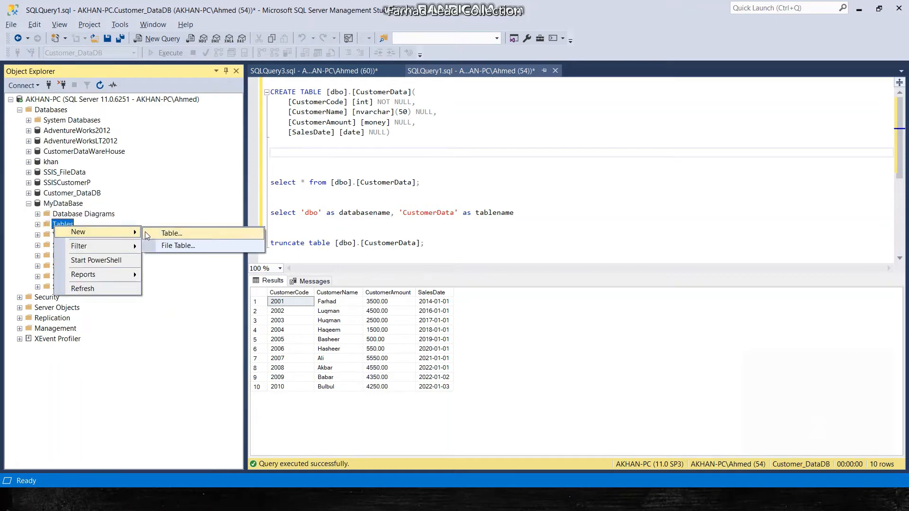
click(153, 235)
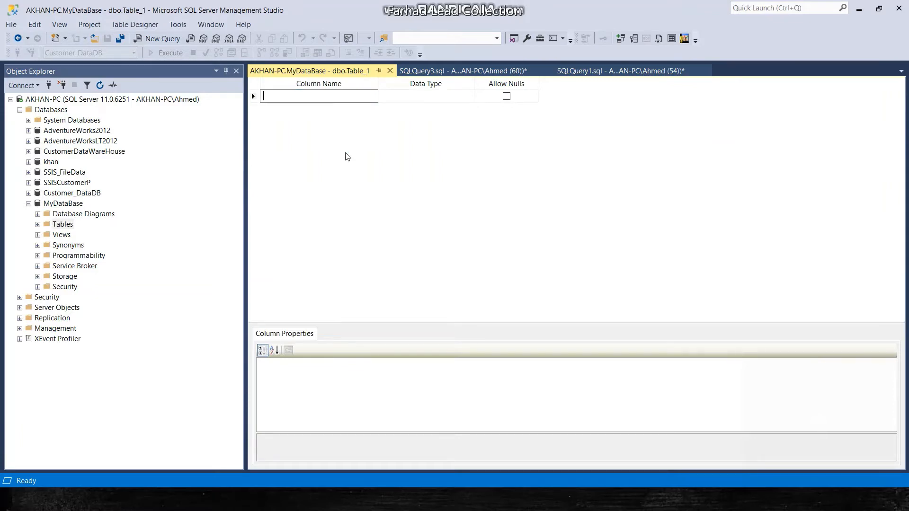
Switch to the customer text file in Notepad and examine the column names in its header row
key(alt+Tab)
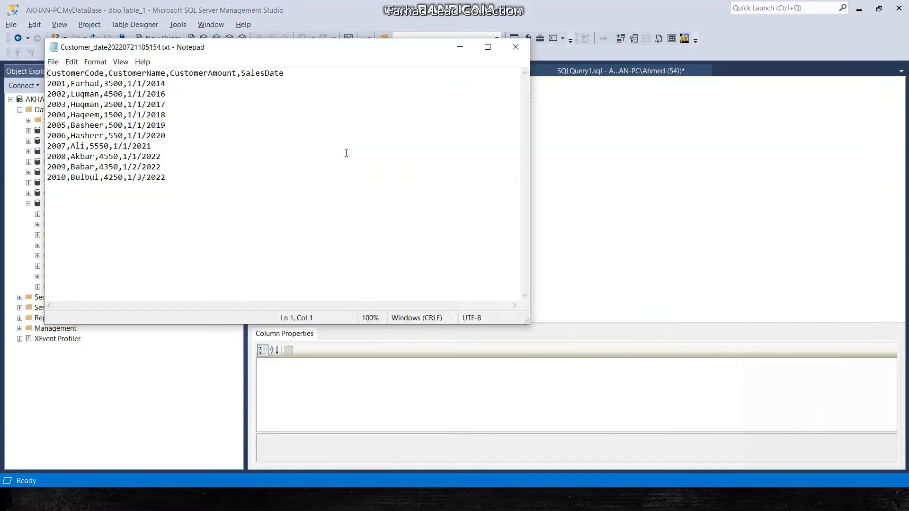
triple_click(86, 77)
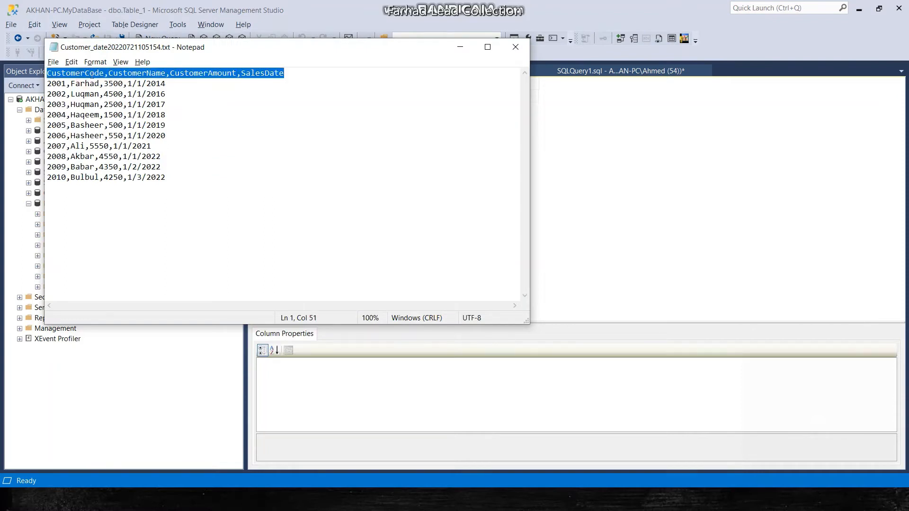
click(101, 74)
double_click(102, 74)
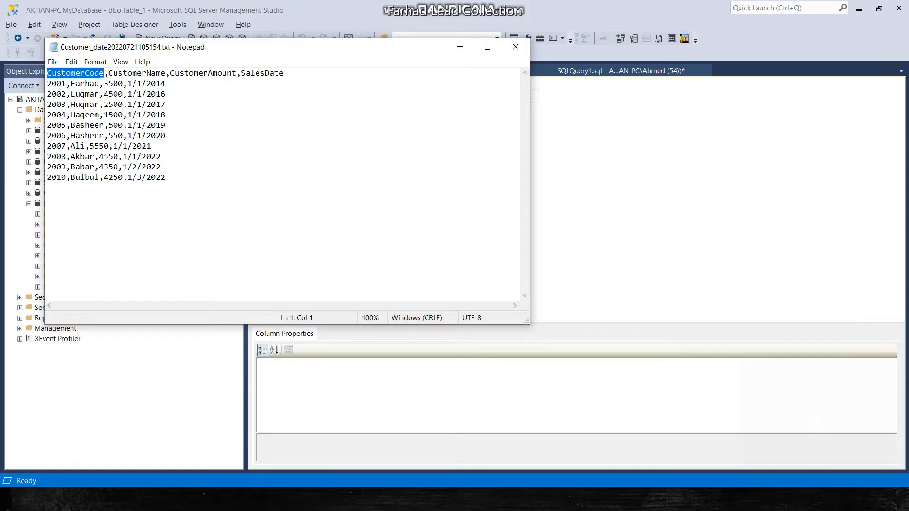
Return to SQL Server Management Studio and review the CREATE TABLE statement for CustomerData in SQLQuery1.sql
key(alt+Tab)
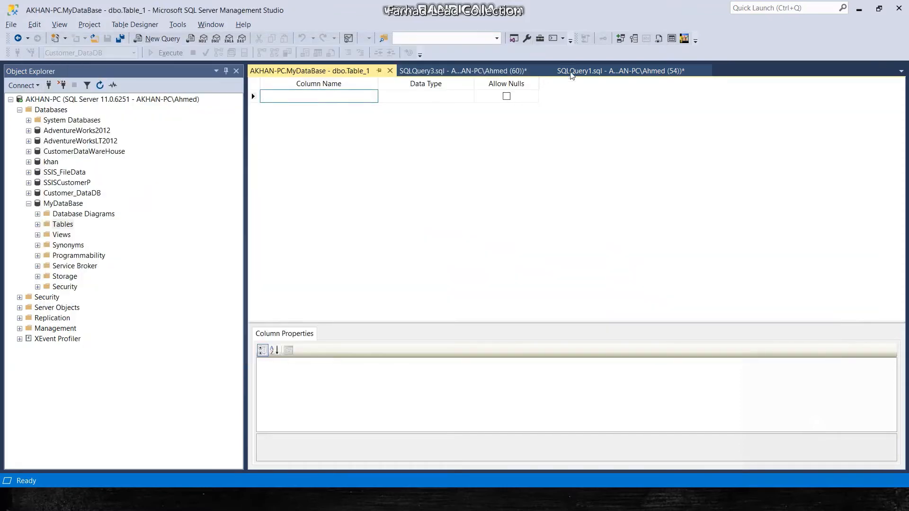
click(594, 71)
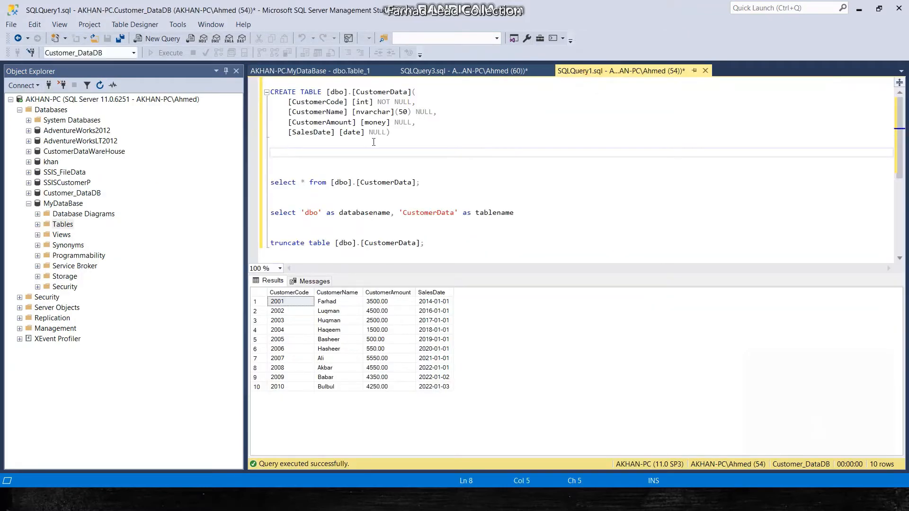
drag(355, 141, 251, 96)
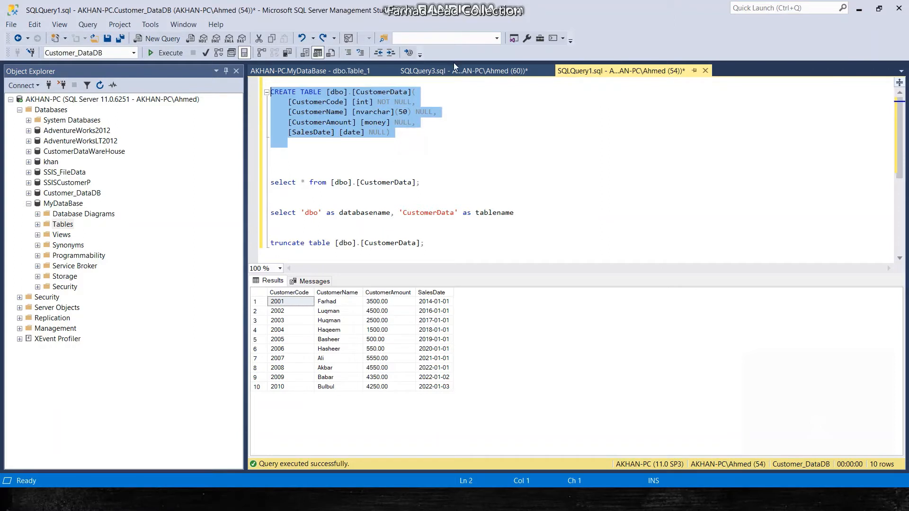
click(455, 71)
click(331, 72)
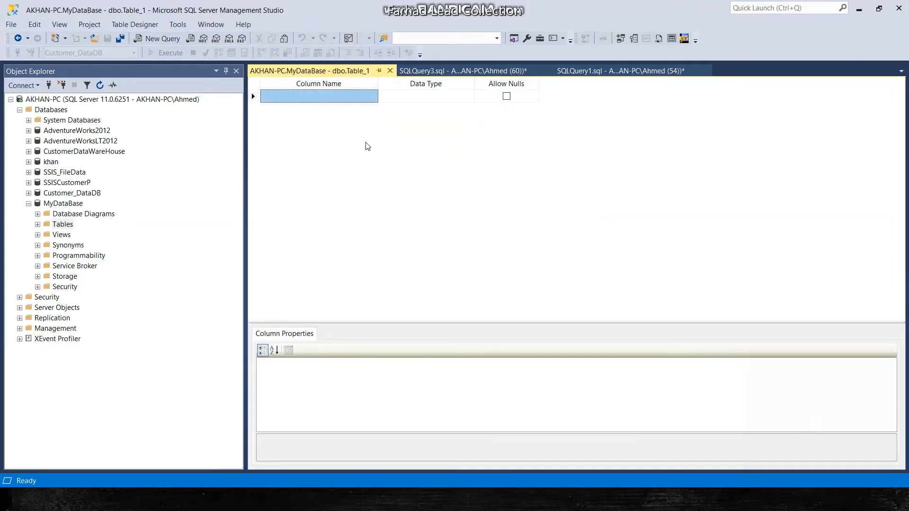
click(578, 71)
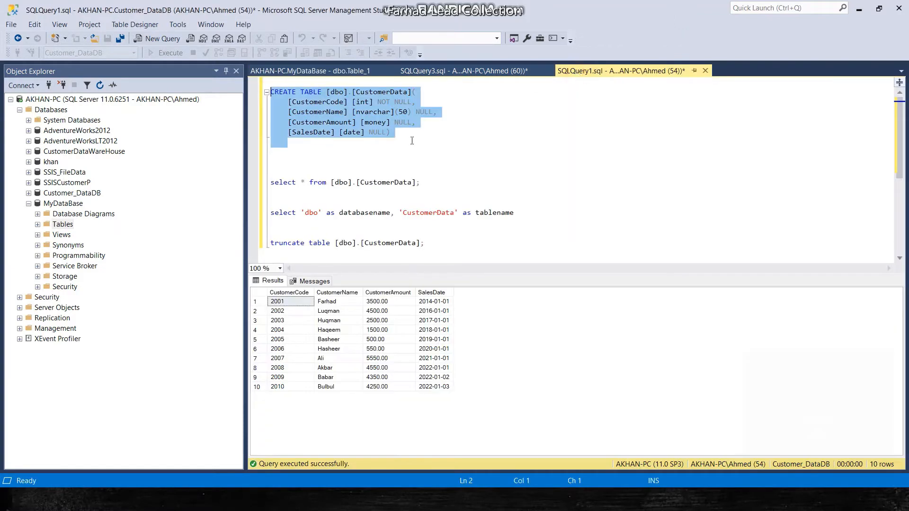
click(407, 141)
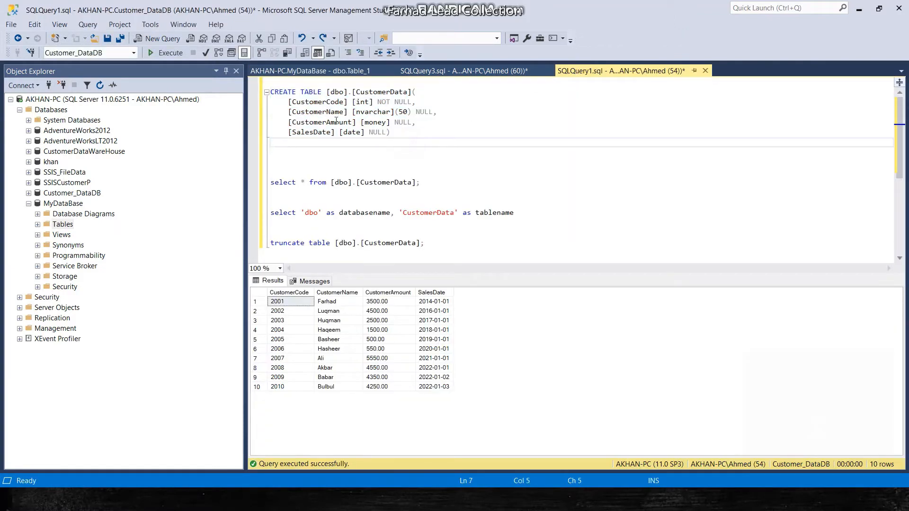
Rename the table in the CREATE TABLE statement to CustomerInformation
double_click(375, 91)
key(shift+Left)
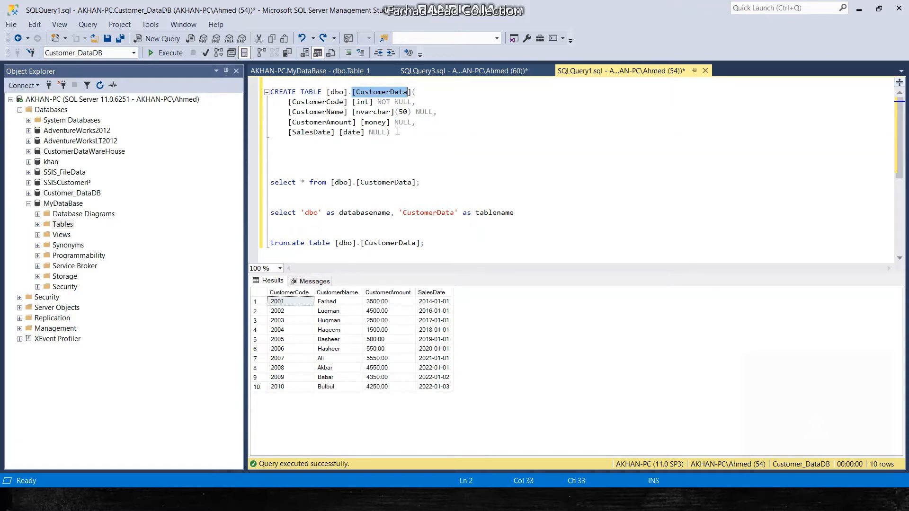
key(Right)
key(shift+Left)
key(shift+Left)
key(shift+Left)
key(shift+Left)
key(Right)
key(BackSpace)
key(BackSpace)
key(BackSpace)
key(BackSpace)
text(Information)
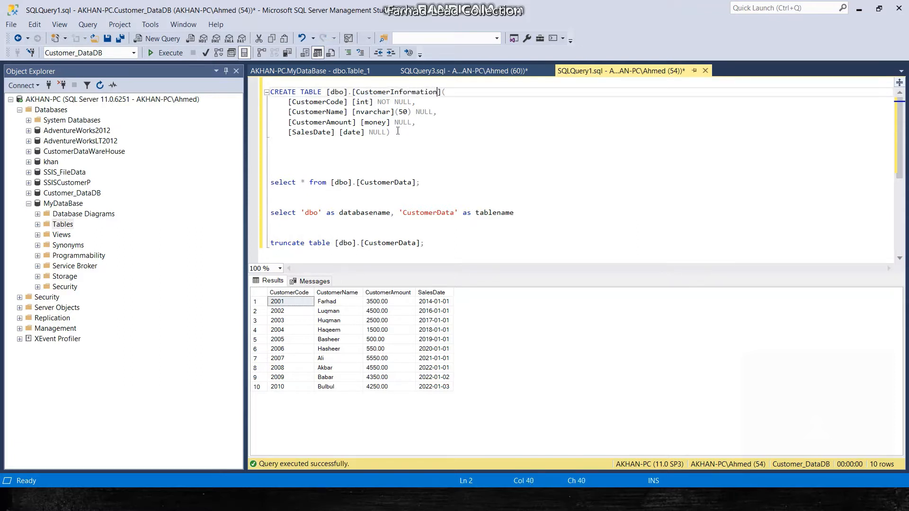
Copy the whole CREATE TABLE statement for CustomerInformation, including its four column definitions
click(395, 131)
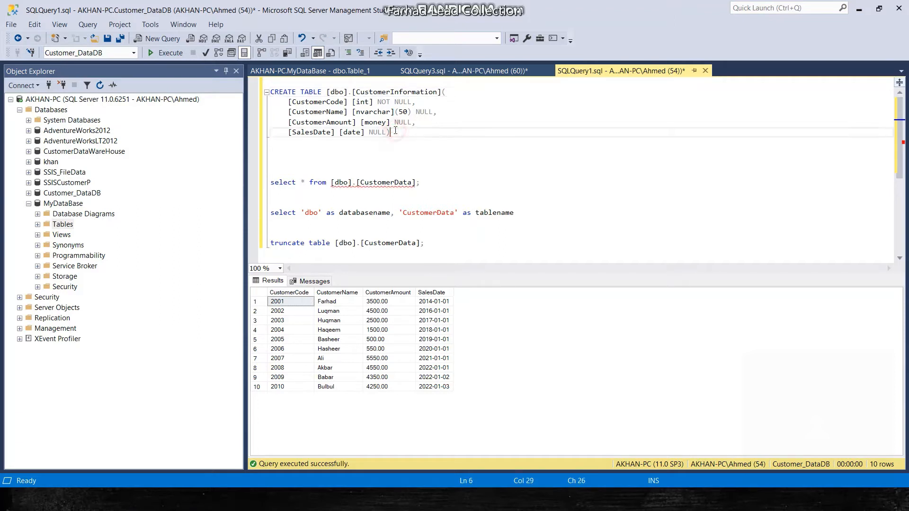
key(shift+Up)
key(shift+Up)
key(shift+Up)
key(shift+Up)
key(shift+Up)
key(ctrl+c)
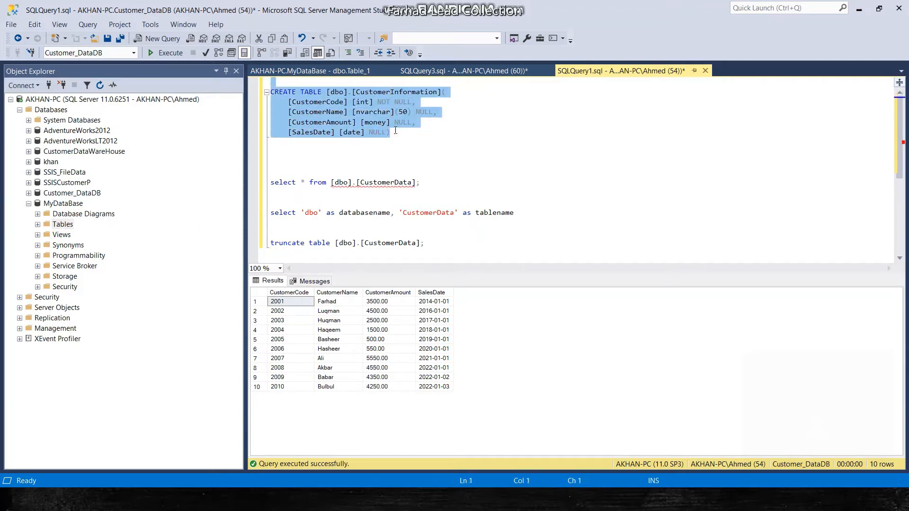
Replace the template of a new file table query in MyDataBase with the copied CREATE TABLE statement and execute it
click(308, 71)
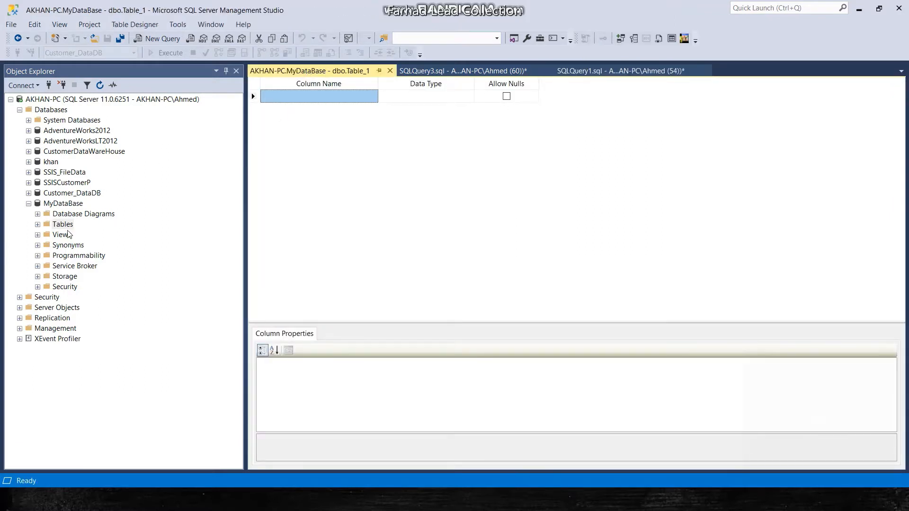
right_click(69, 227)
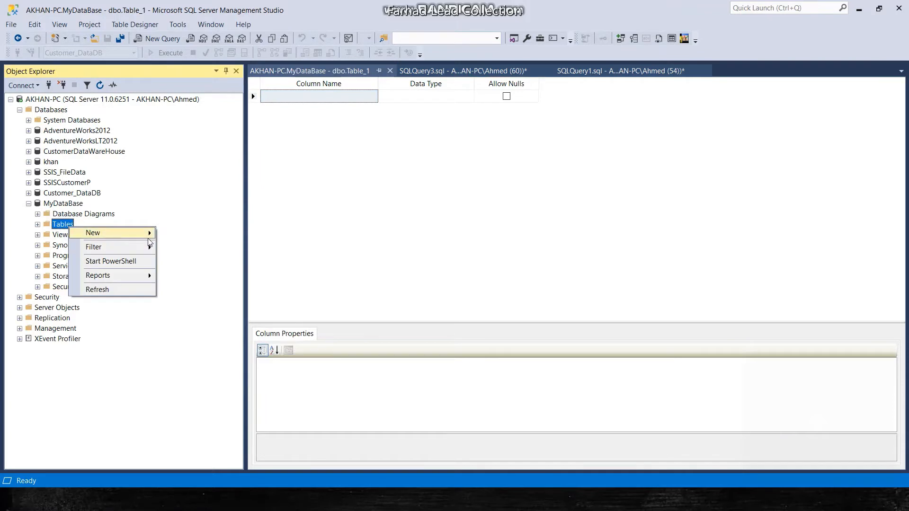
mouse_move(142, 233)
click(204, 249)
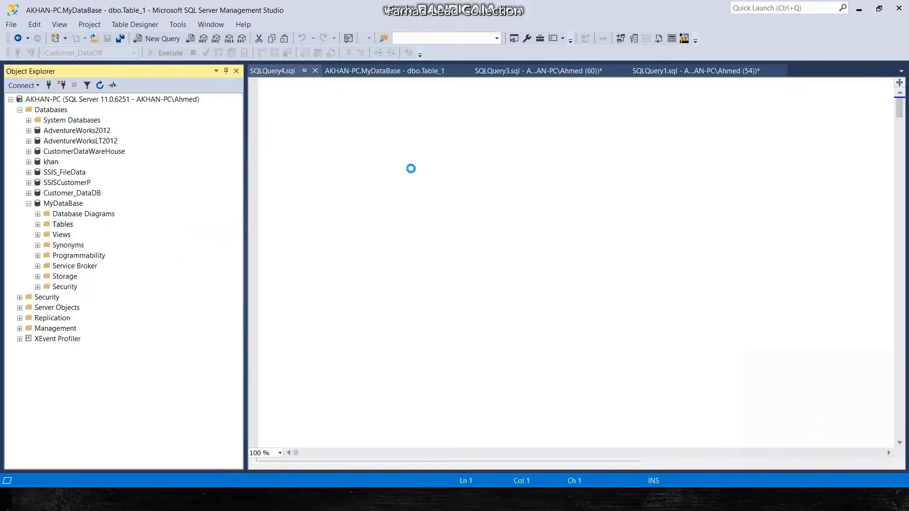
key(ctrl+a)
key(ctrl+v)
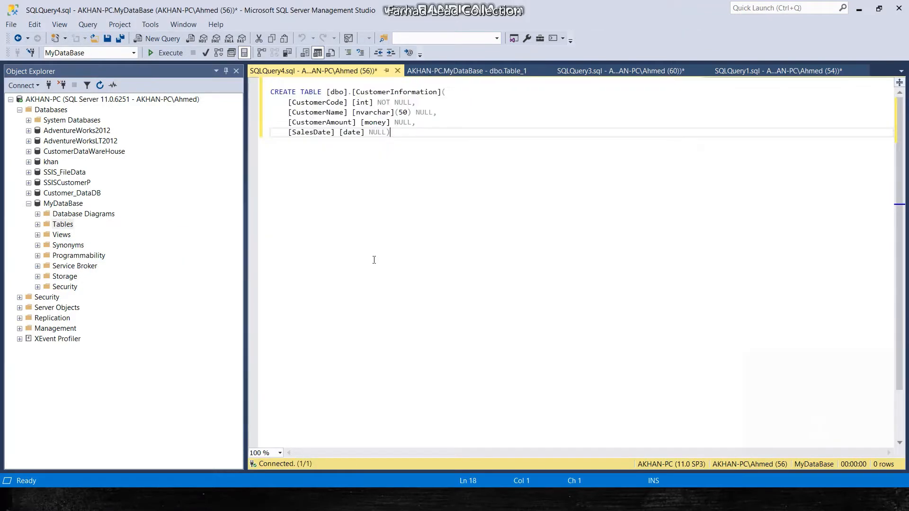
key(ctrl+a)
key(F5)
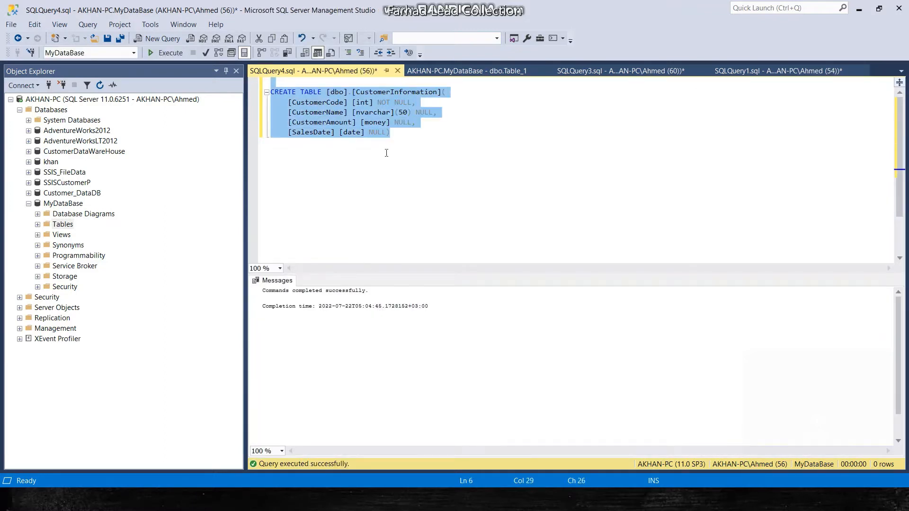
Copy the schema-qualified CustomerInformation table name from the CREATE TABLE statement
click(452, 91)
click(440, 92)
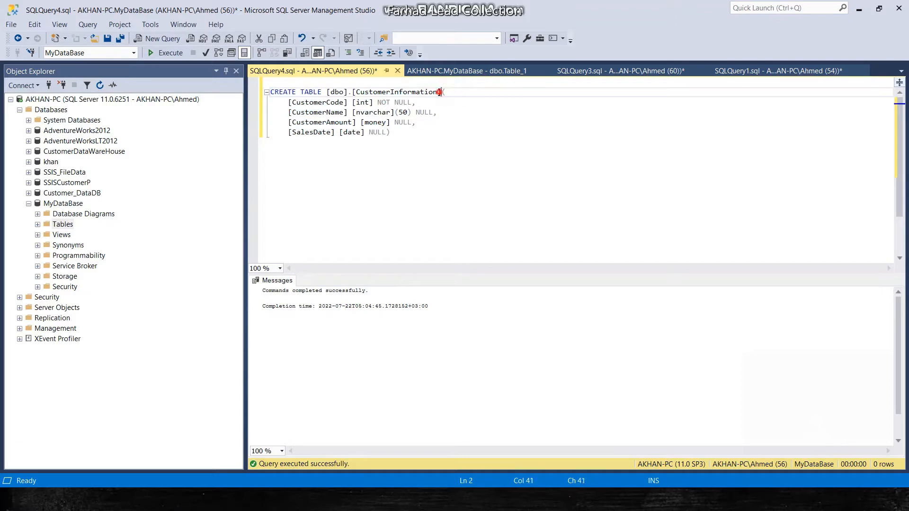
key(shift+Left)
key(shift+Left)
key(shift+Left)
key(shift+Left)
key(shift+Left)
key(shift+Left)
key(shift+Left)
key(shift+Left)
key(shift+Left)
key(shift+Left)
key(shift+Left)
key(shift+Left)
key(shift+Left)
key(shift+Left)
key(shift+Left)
key(shift+Left)
key(shift+Left)
key(shift+Left)
key(shift+Left)
key(shift+Left)
key(ctrl+c)
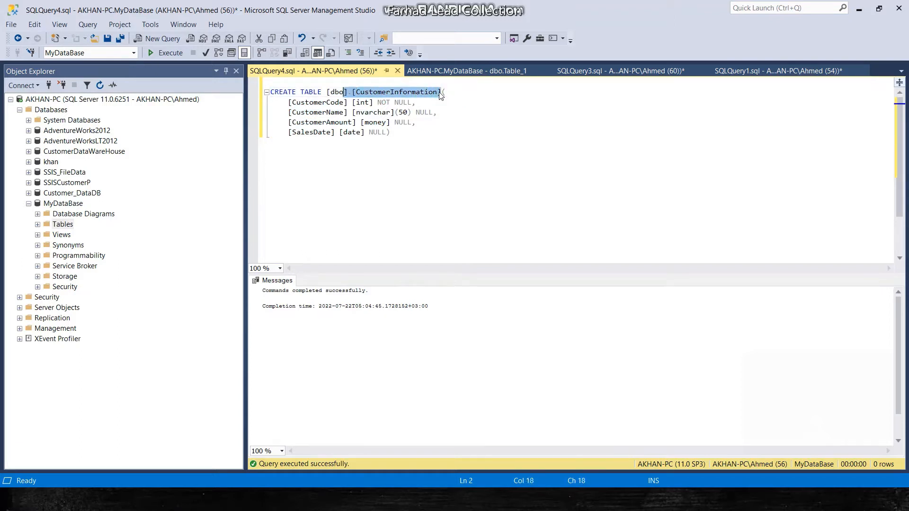
Add a statement selecting all columns from [dbo].[CustomerInformation] below the CREATE TABLE statement and execute only that statement
key(ctrl+End)
key(Return)
key(Return)
text(select * from)
key(ctrl+v)
text(;)
key(shift+Home)
key(F5)
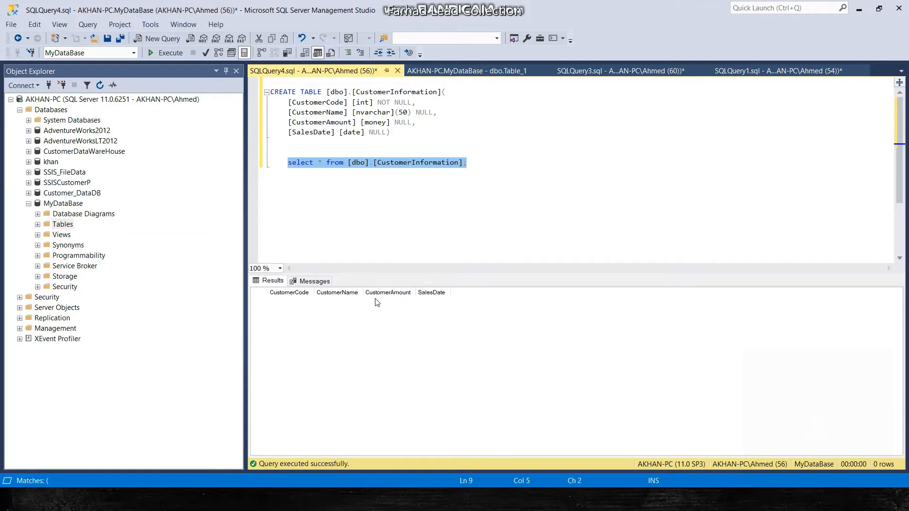
Check the customer text file's columns in Notepad and switch to Visual Studio with the CVStoDBandDBtoExcelAutomate project
key(alt+Tab)
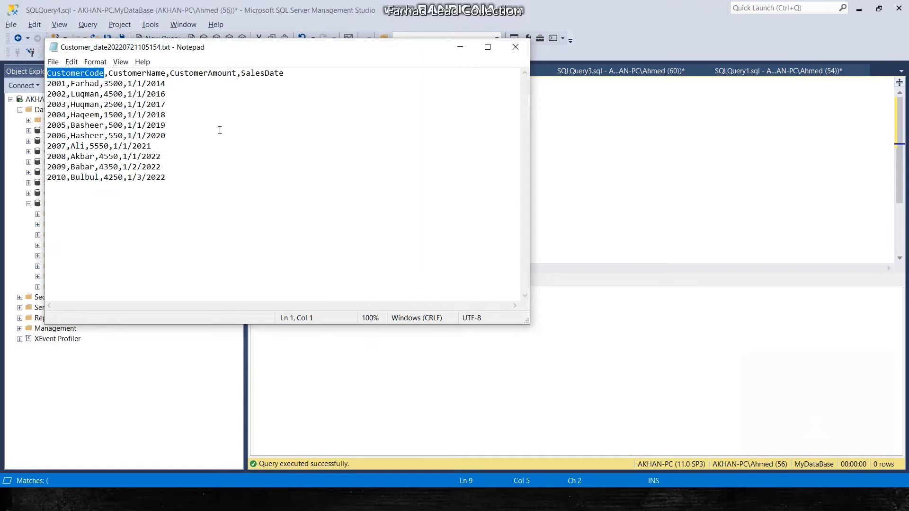
key(alt+Tab)
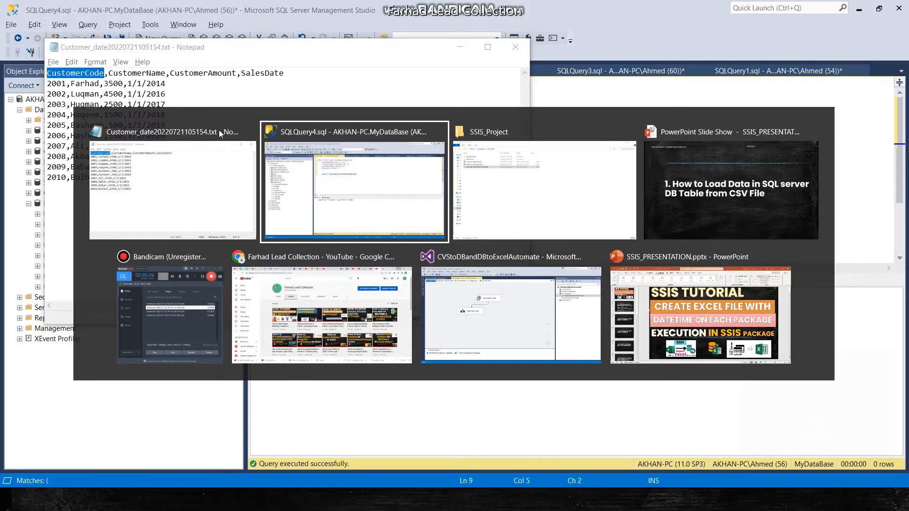
key(alt+Tab)
key(alt+Tab)
key(alt+Tab)
key(alt+Tab)
key(alt+Tab)
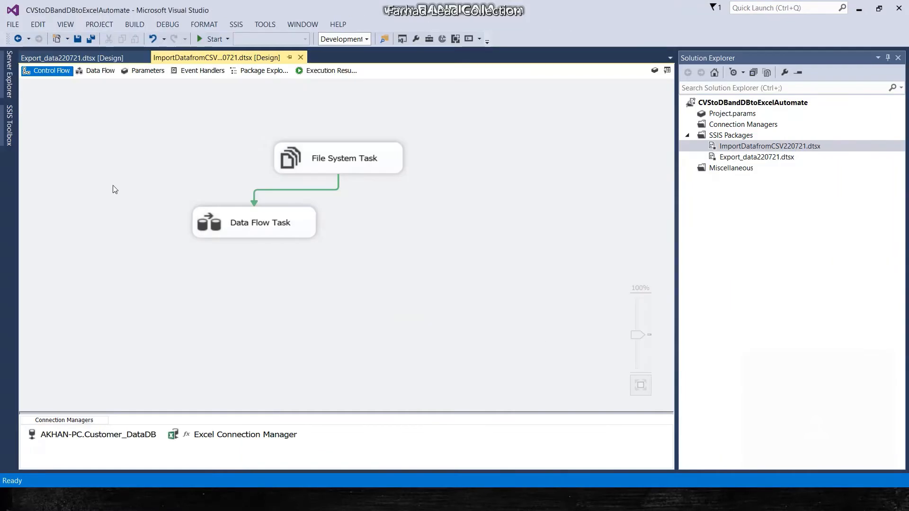
Create a new Integration Services Project named Myproject220722 in a new solution and close the Getting Started window
click(17, 26)
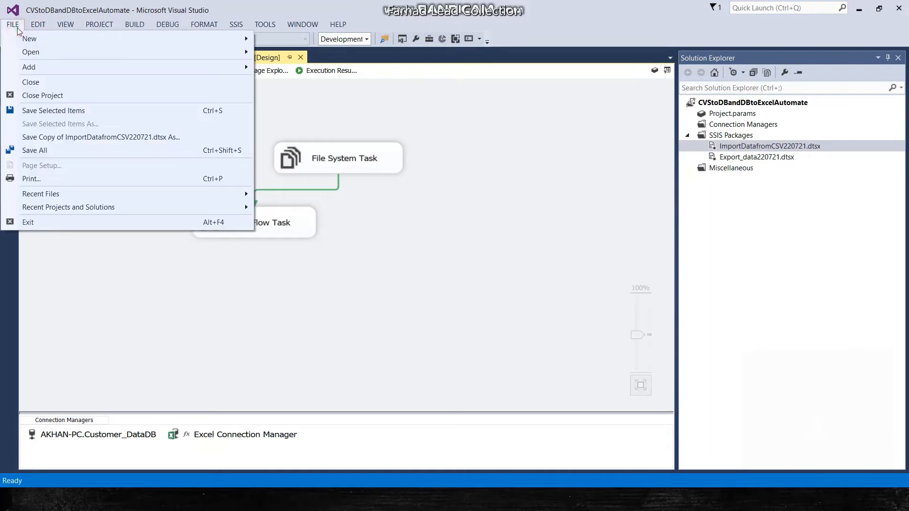
mouse_move(83, 33)
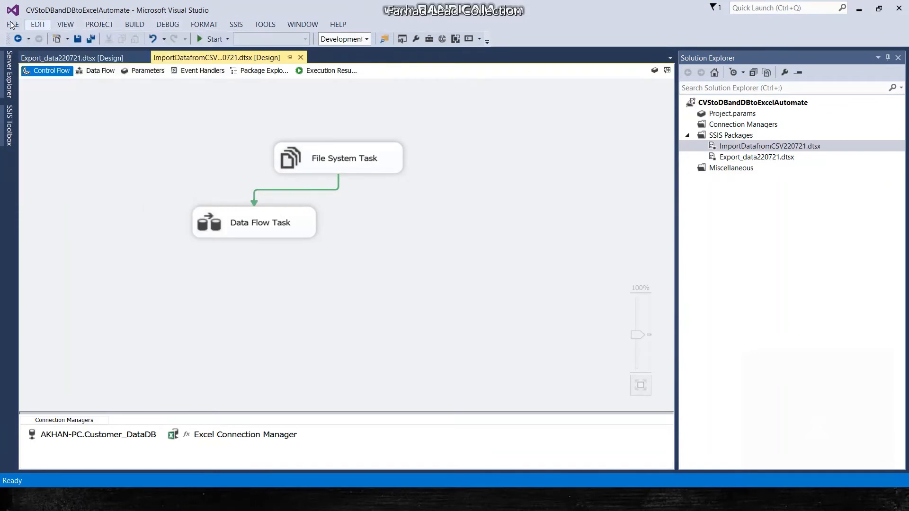
mouse_move(15, 30)
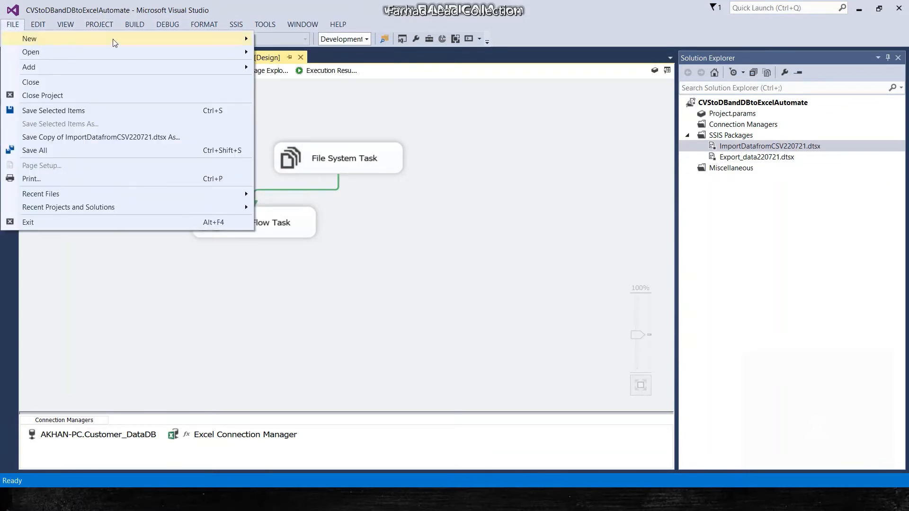
click(266, 42)
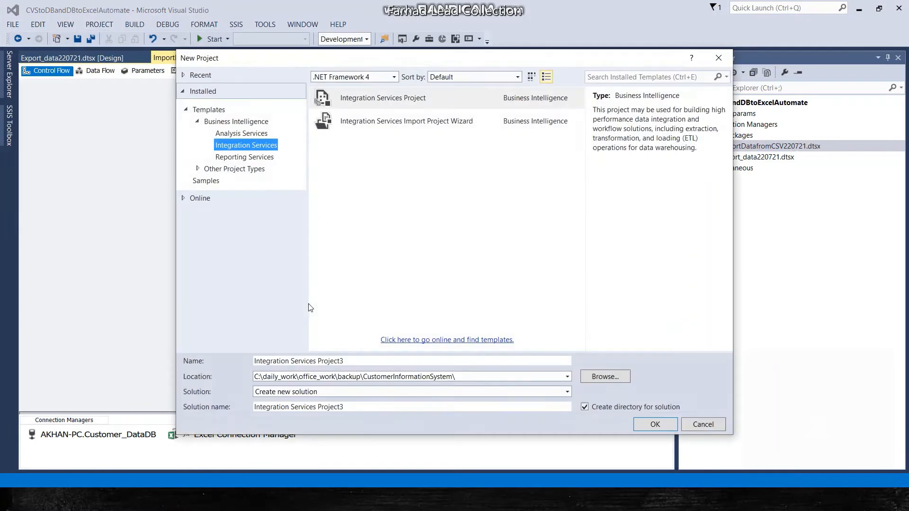
click(351, 362)
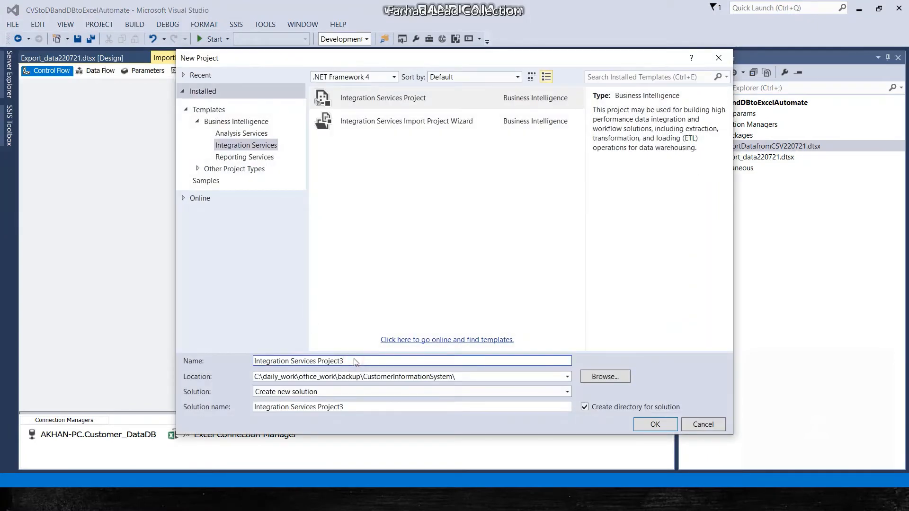
key(ctrl+a)
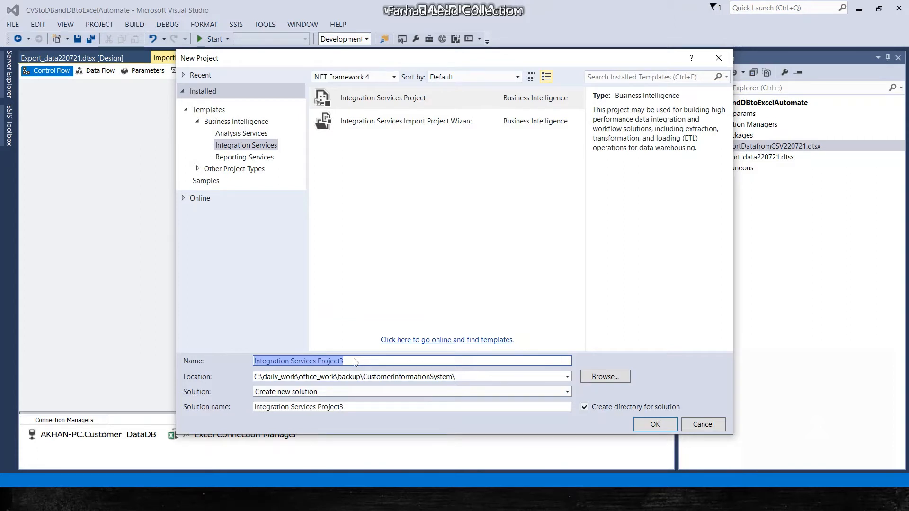
text(My)
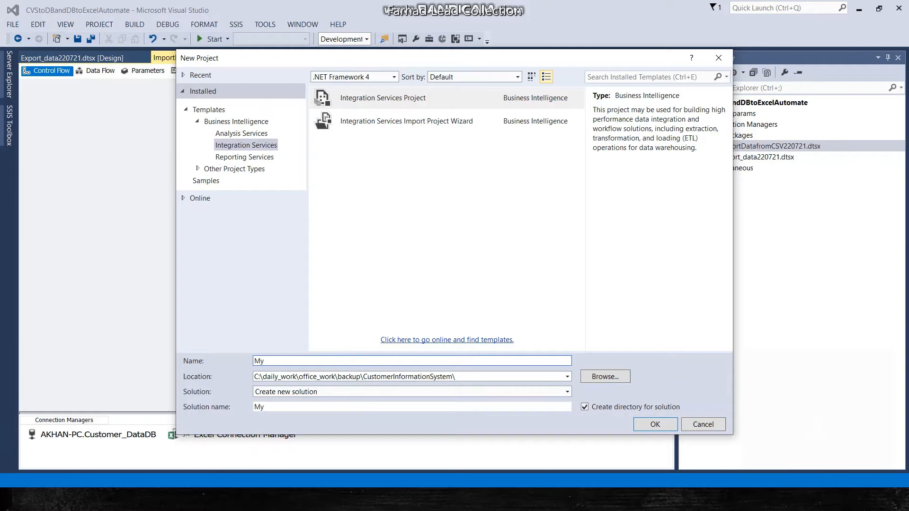
text(project220722)
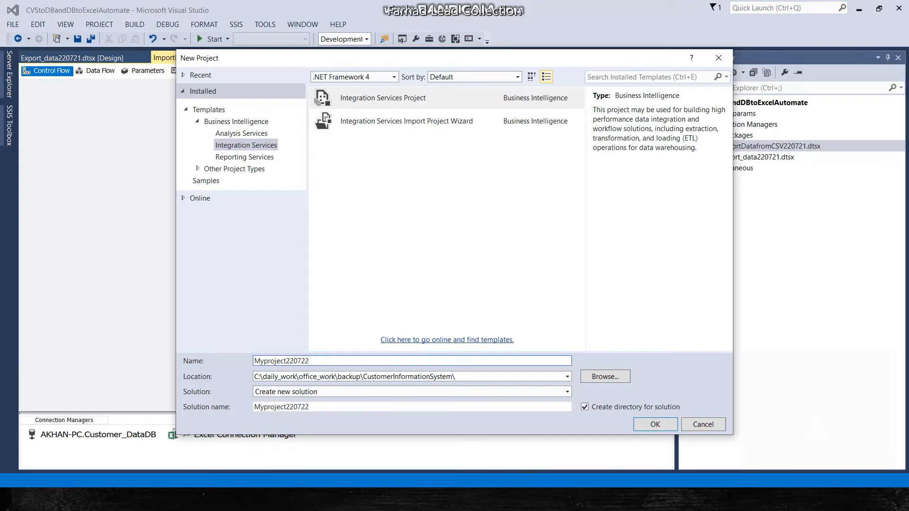
click(411, 102)
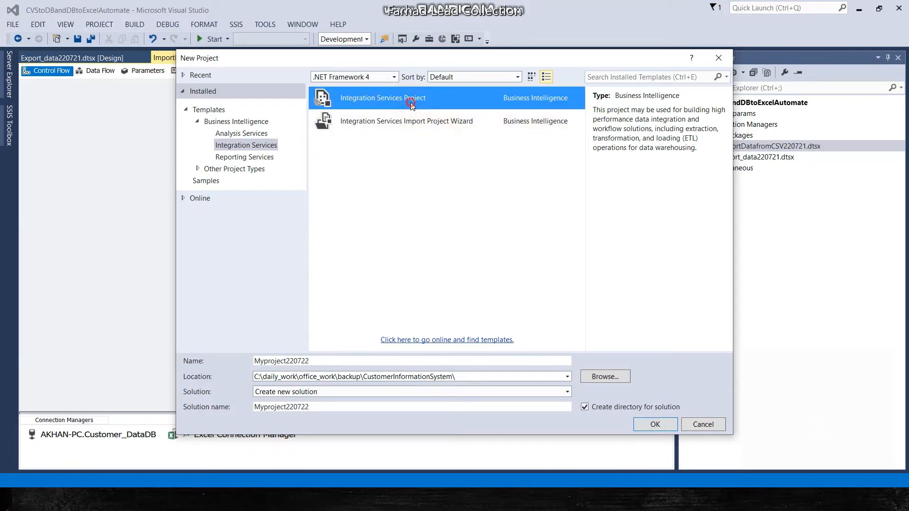
click(657, 425)
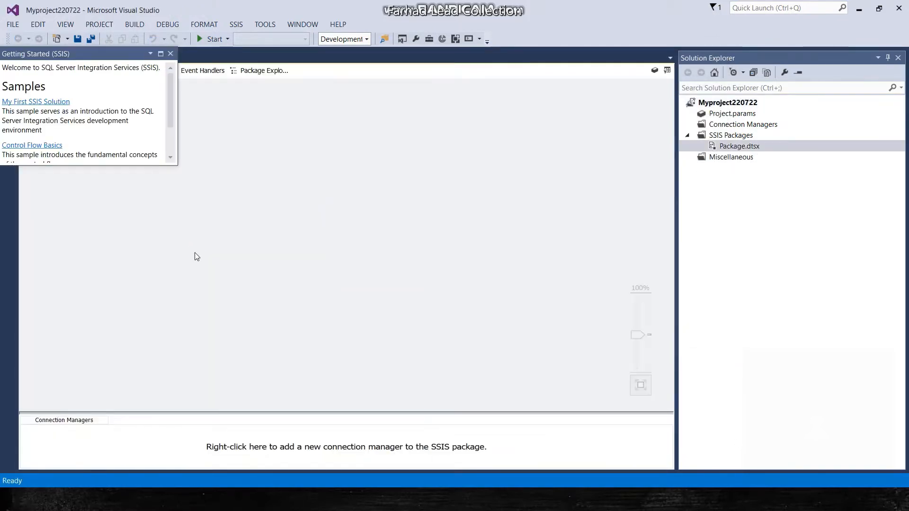
click(171, 54)
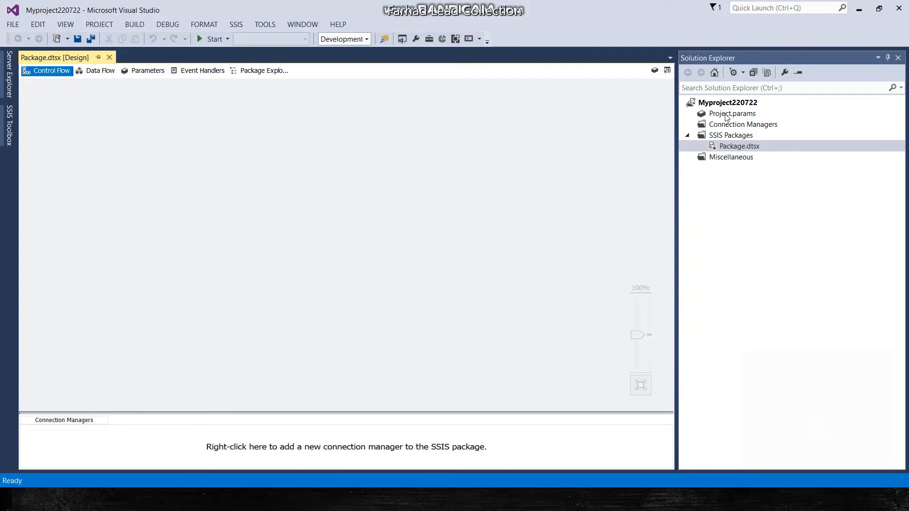
Rename the project's default SSIS package to LoadDatatoDB.dtsx
right_click(742, 149)
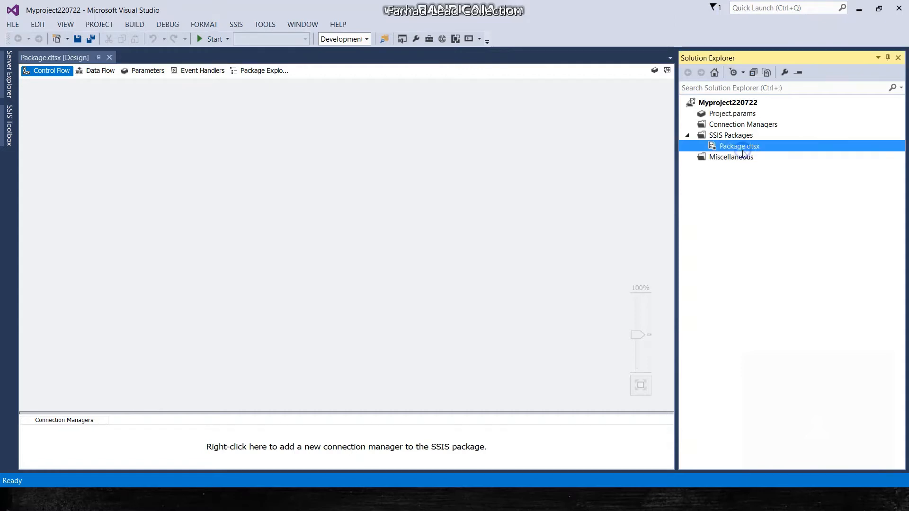
click(665, 328)
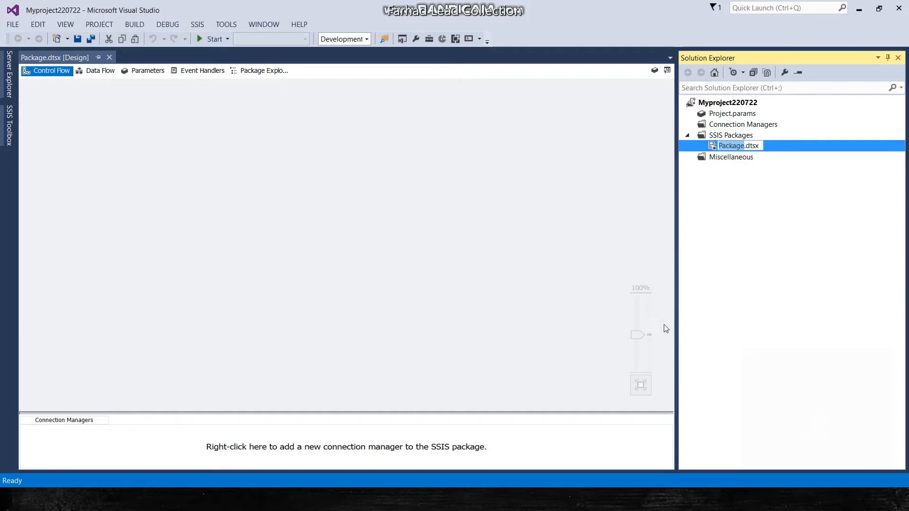
text(Export)
key(BackSpace)
key(BackSpace)
key(BackSpace)
key(BackSpace)
key(BackSpace)
key(BackSpace)
text(Load)
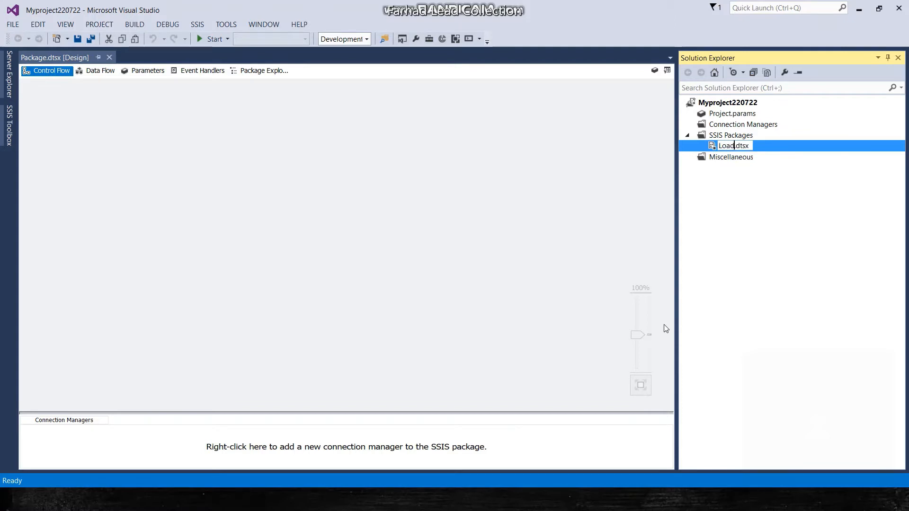
text(DatatoDB)
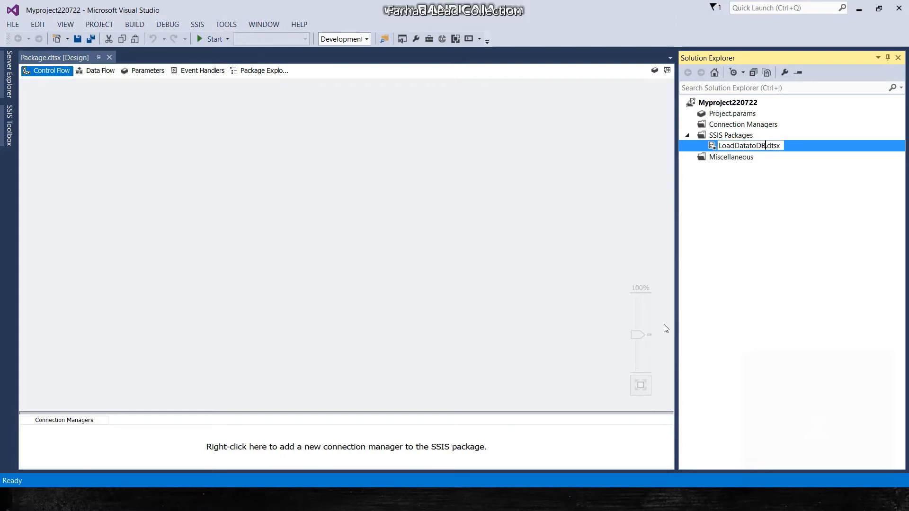
key(Return)
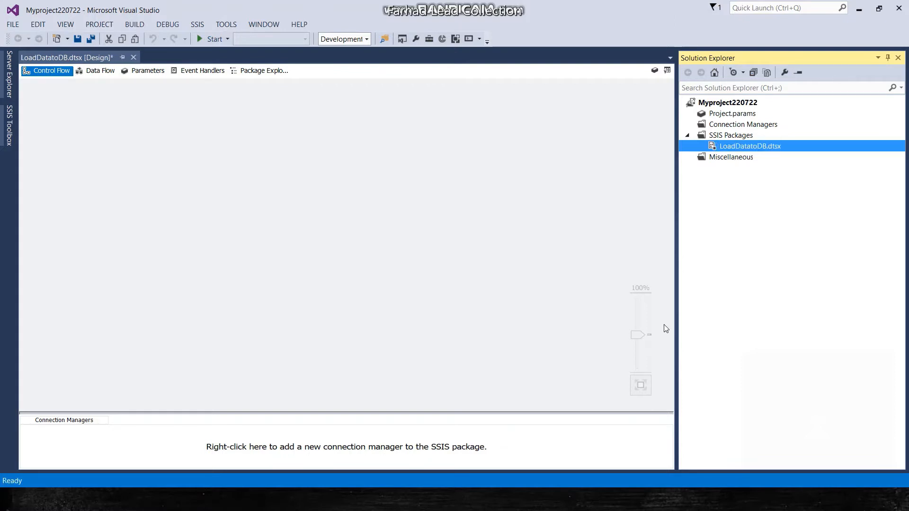
Add a new Data Flow Task to the LoadDatatoDB package and open its empty data flow design surface
click(9, 139)
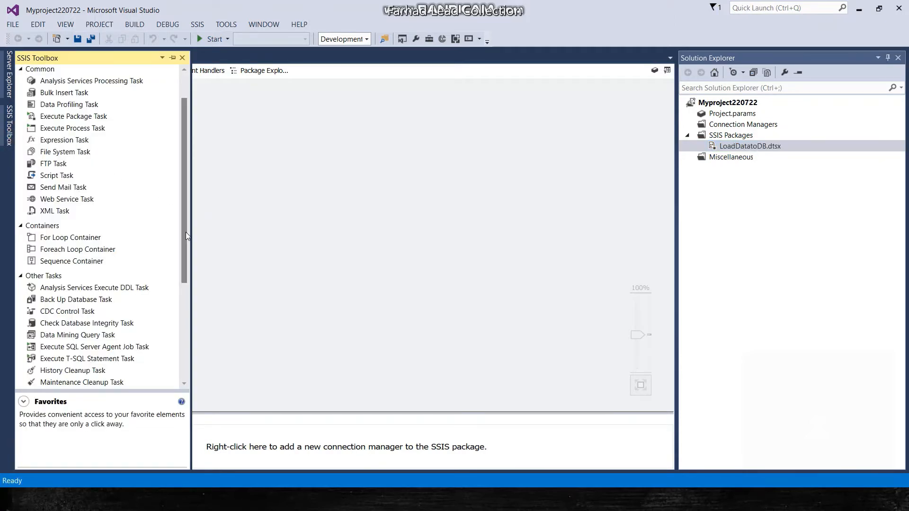
drag(185, 231, 191, 152)
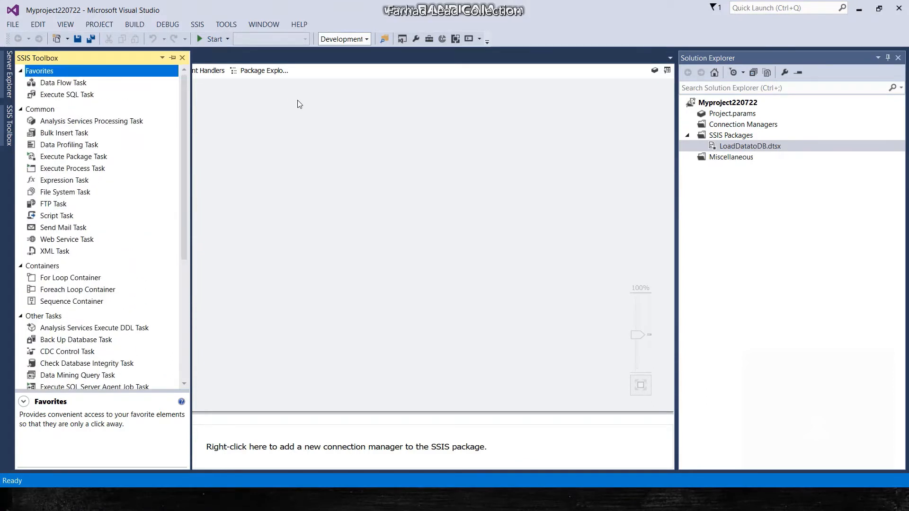
click(297, 101)
click(95, 70)
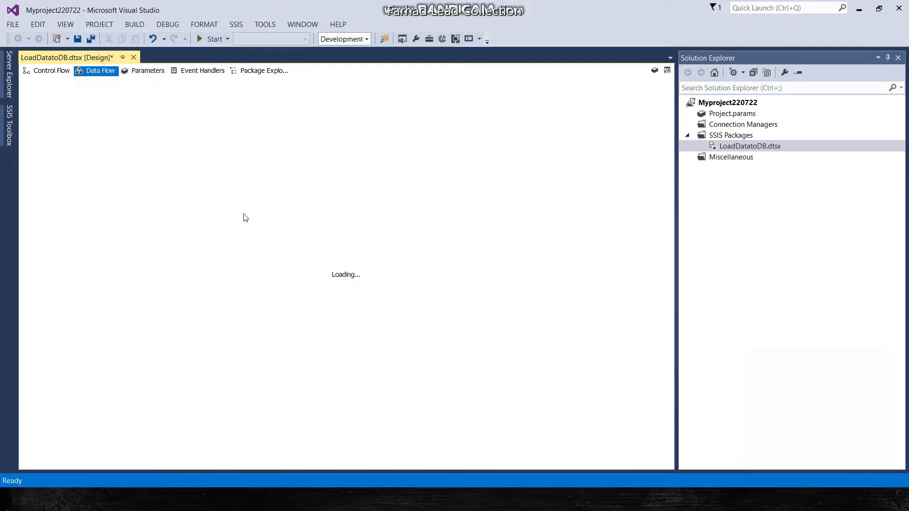
click(331, 277)
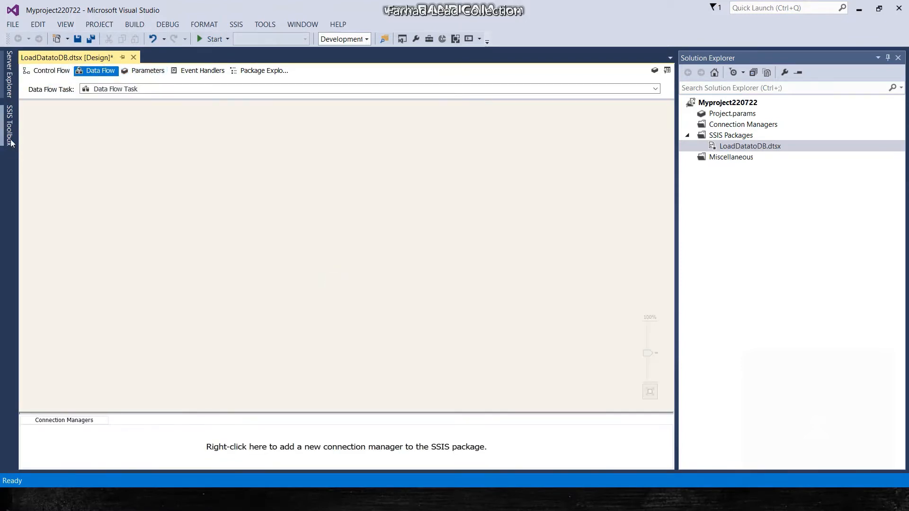
Place a Flat File Source in the upper middle of the data flow design surface
click(9, 126)
drag(187, 169, 195, 311)
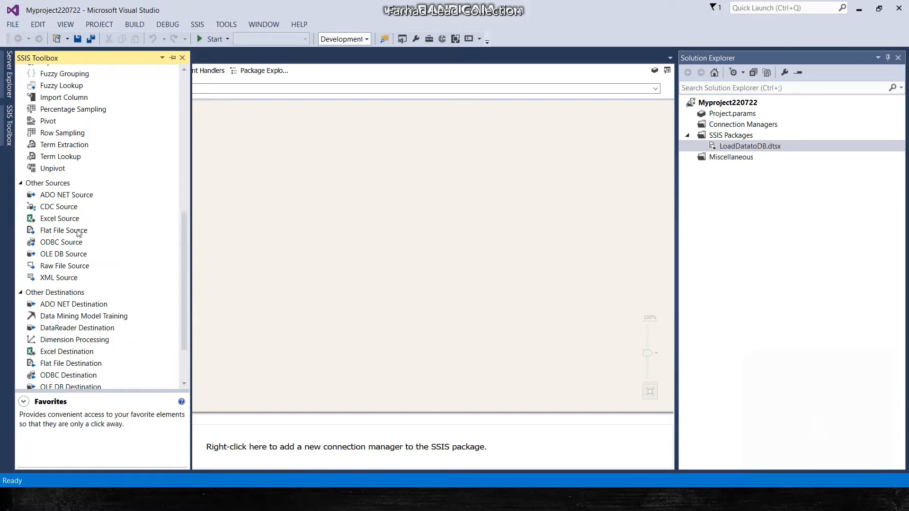
drag(59, 230, 292, 175)
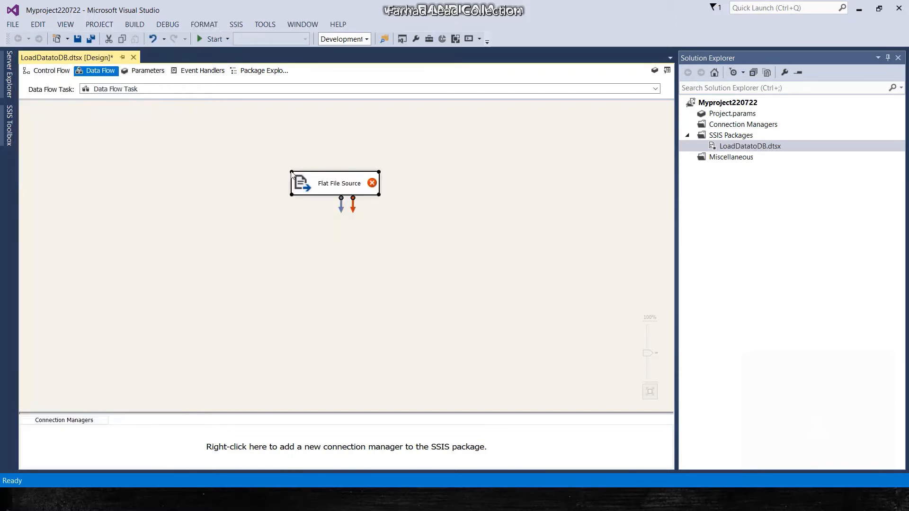
Start a new flat file connection manager for the Flat File Source, with CSV FILE as both its name and description
double_click(326, 187)
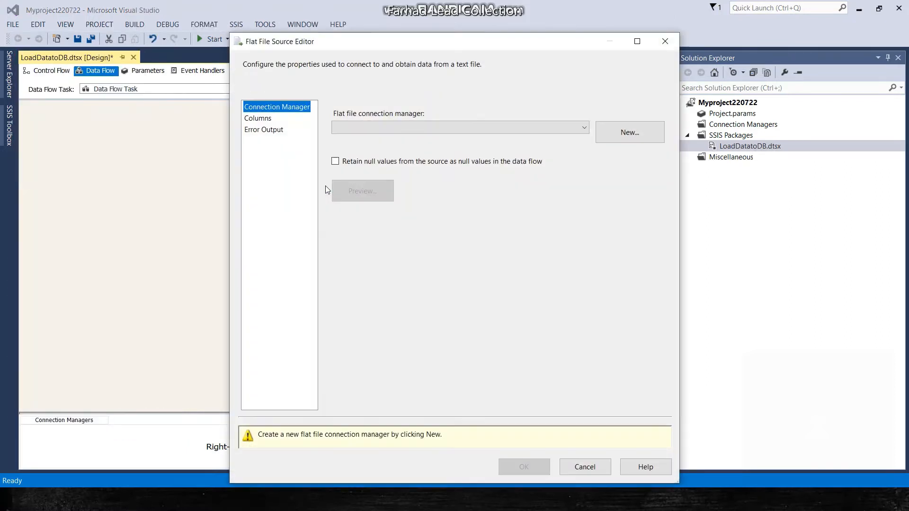
click(630, 134)
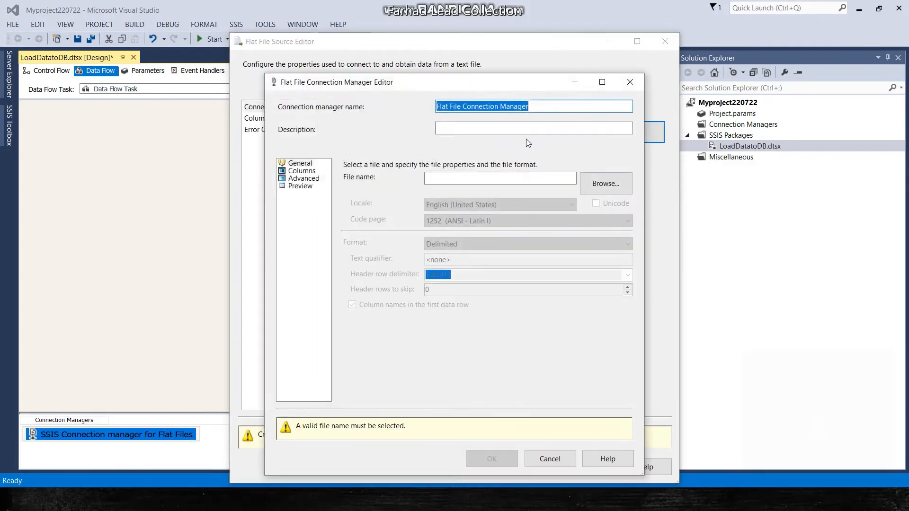
text(CSVFIL)
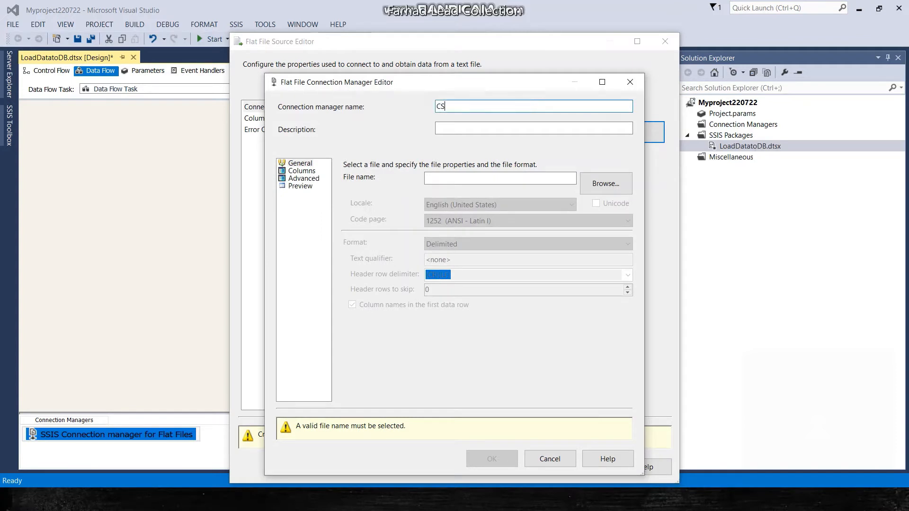
key(BackSpace)
key(BackSpace)
key(BackSpace)
text(FILECSV FILE)
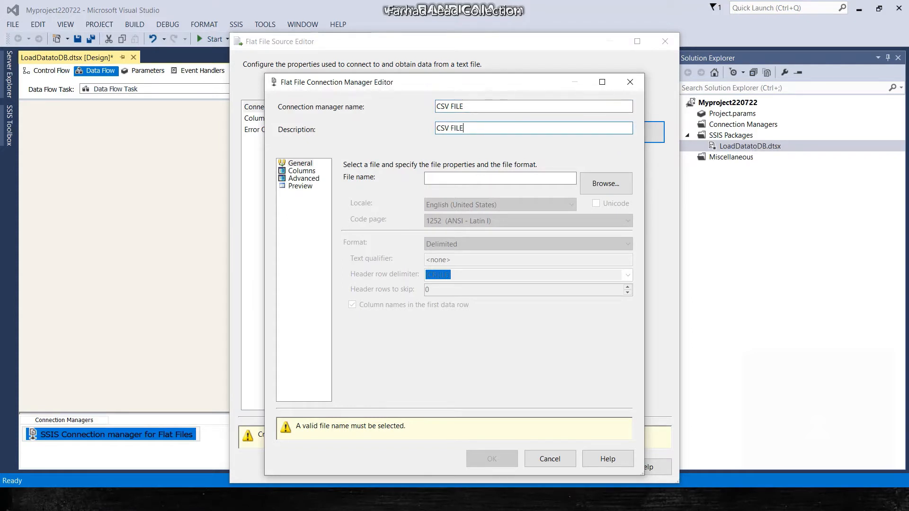
Choose Customer_date20220721105154.txt from Downloads\SSIS_Project as the connection's source file and load its column definitions
click(596, 188)
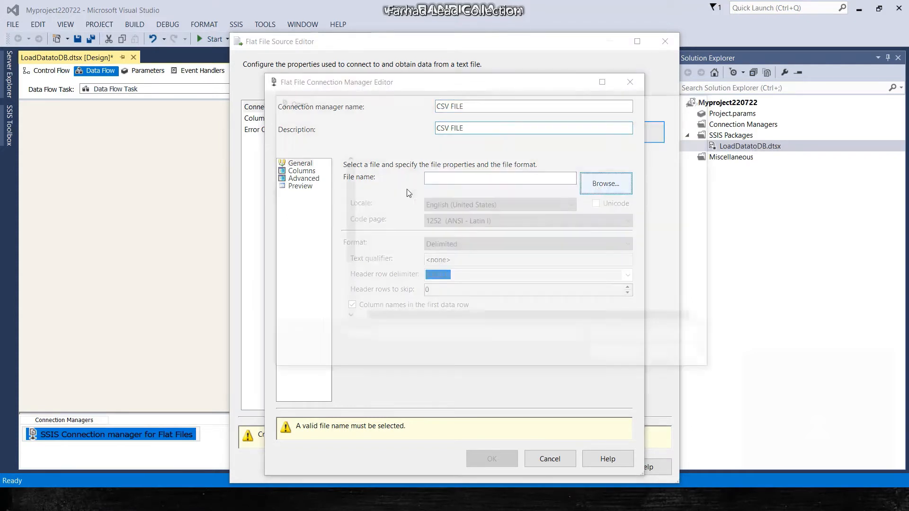
drag(348, 258, 343, 166)
click(317, 196)
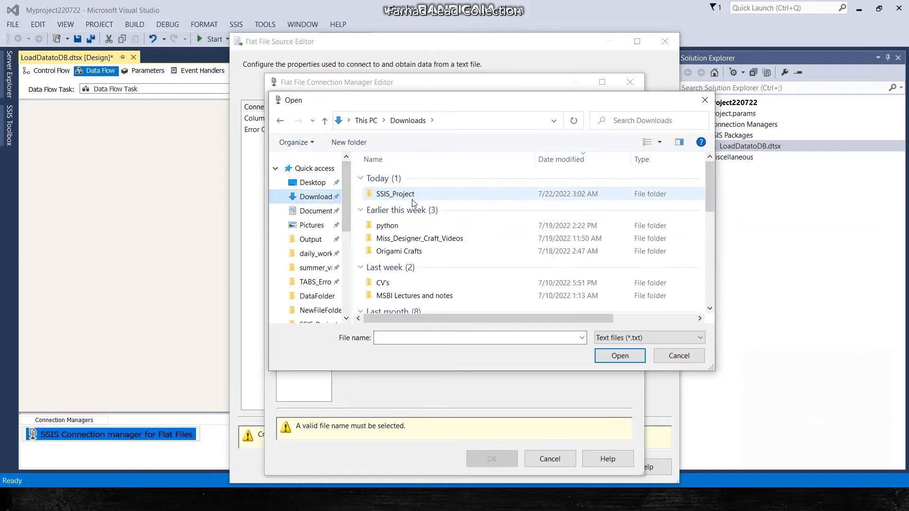
double_click(400, 195)
click(396, 202)
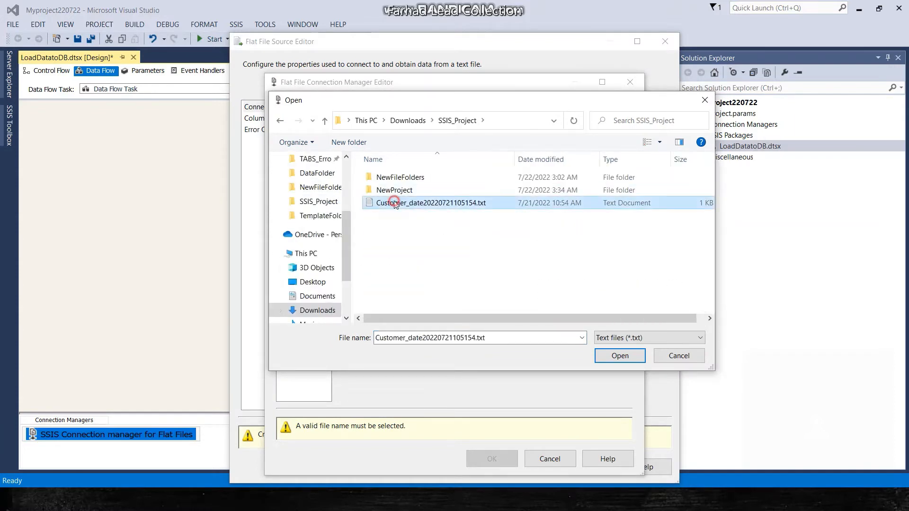
click(608, 356)
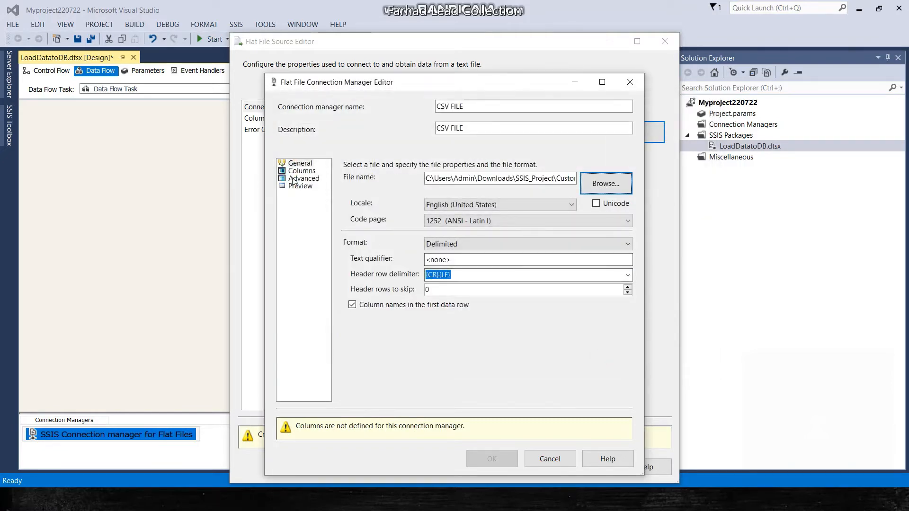
click(308, 173)
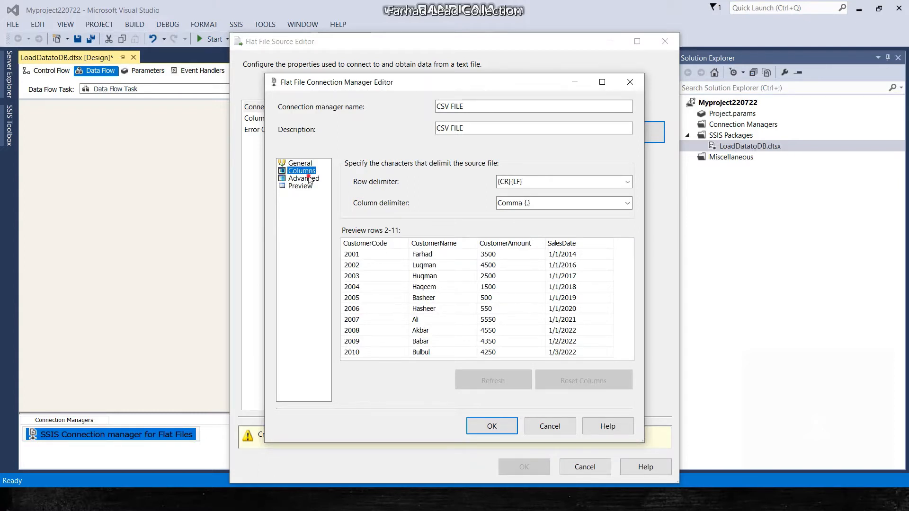
Review the advanced column properties, preview and general settings of the CSV FILE connection manager, and accept the connection
click(306, 179)
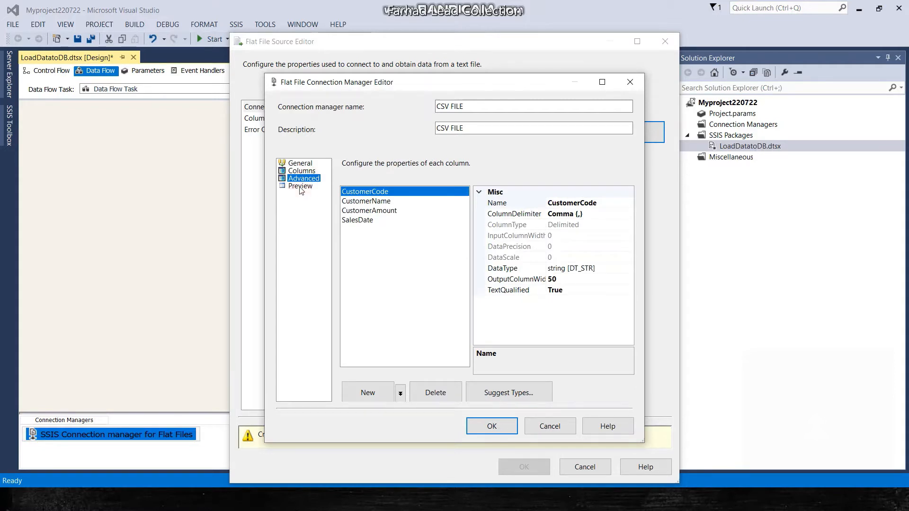
click(301, 187)
click(301, 163)
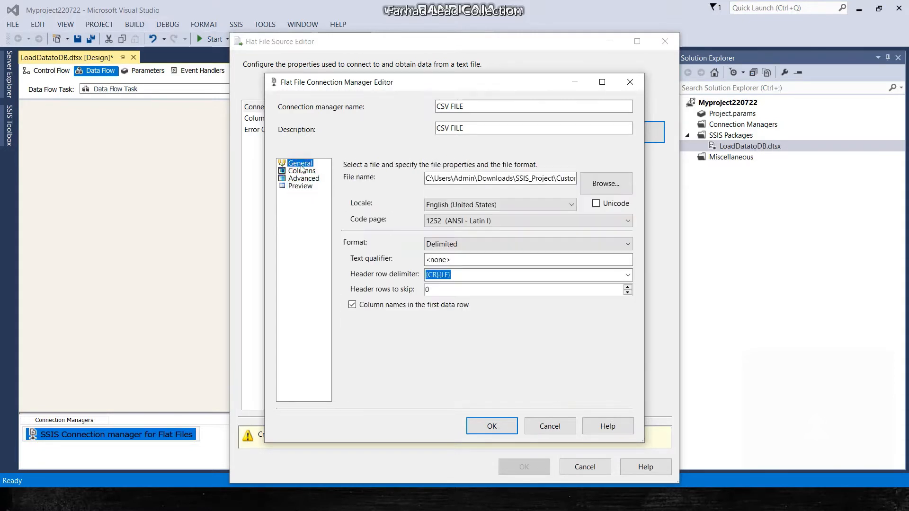
click(492, 427)
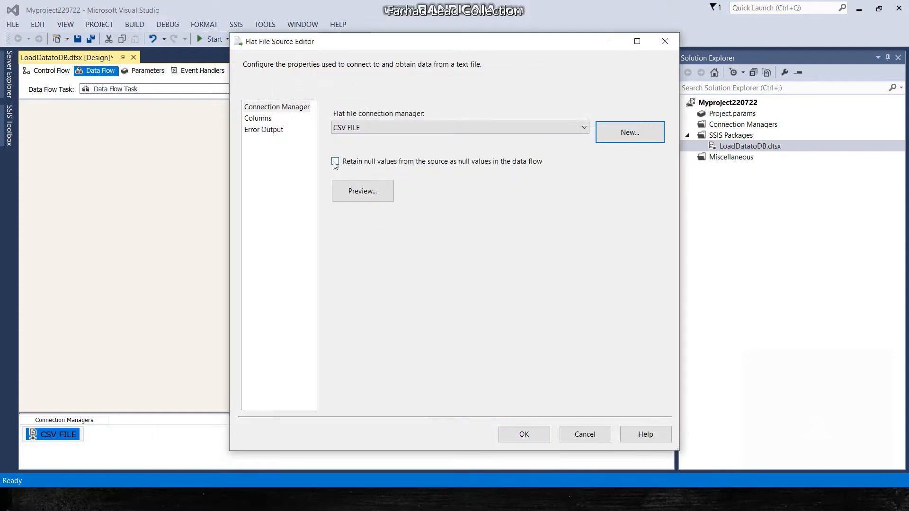
Preview the sample rows from the CSV FILE connection and accept the Flat File Source settings
click(351, 190)
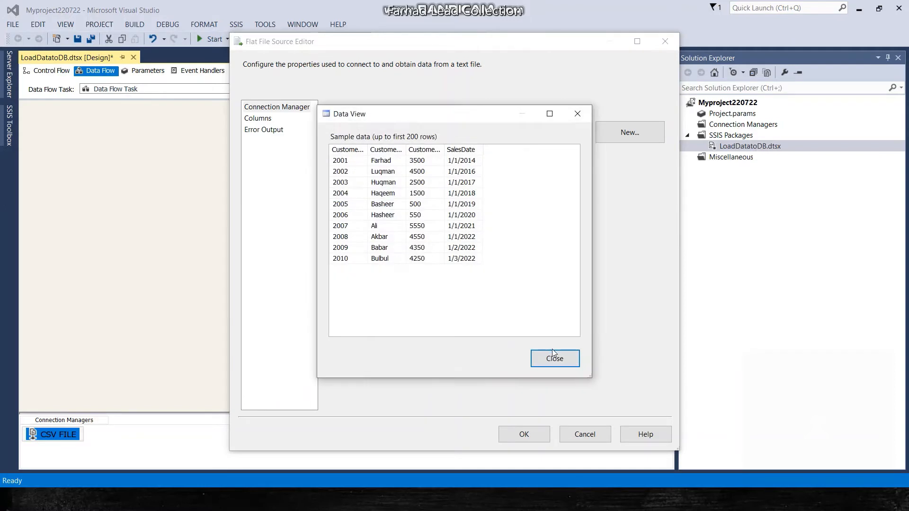
click(552, 359)
click(525, 435)
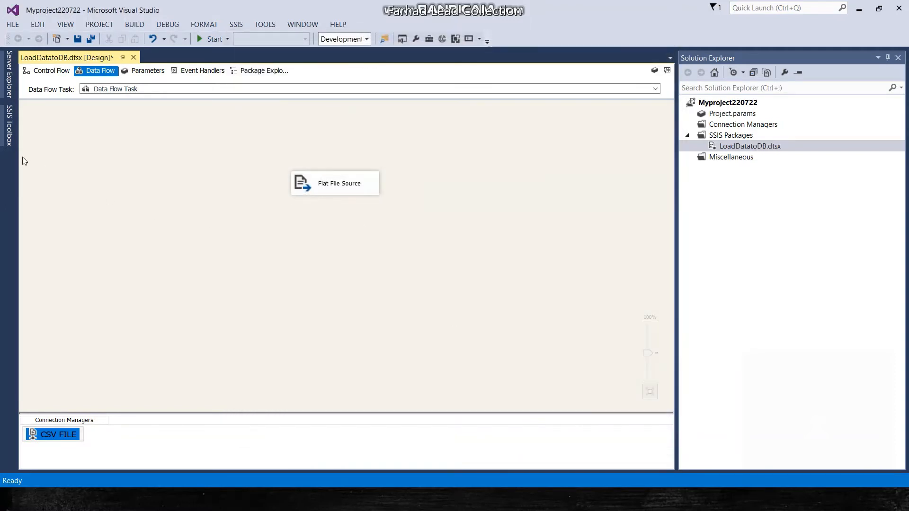
Place an OLE DB Destination below the Flat File Source on the data flow design surface
click(10, 136)
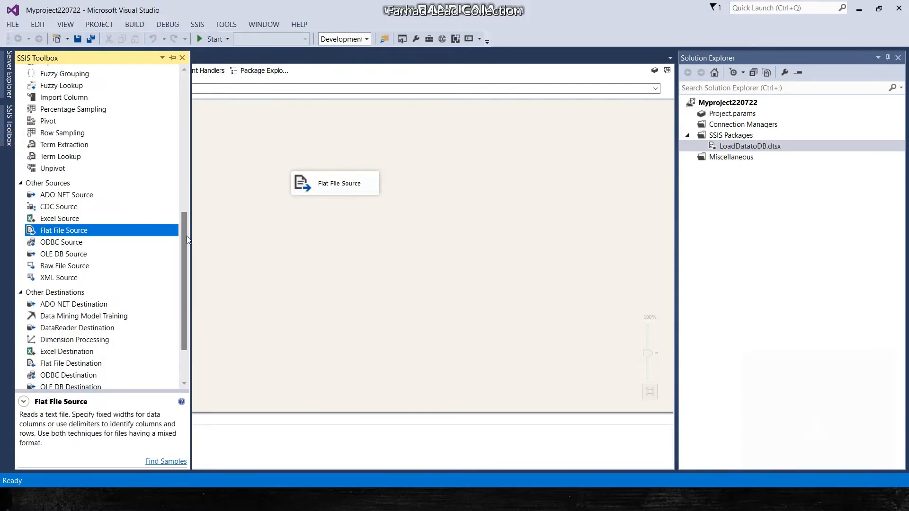
drag(187, 236, 186, 281)
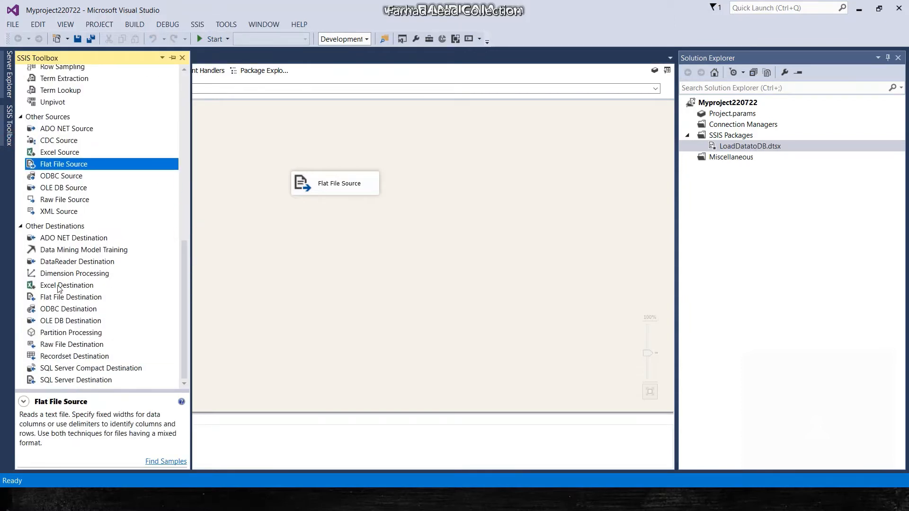
drag(59, 320, 327, 274)
Open the OLE DB Destination for editing and start a new database connection with AKHAN-PC as the server name
double_click(380, 289)
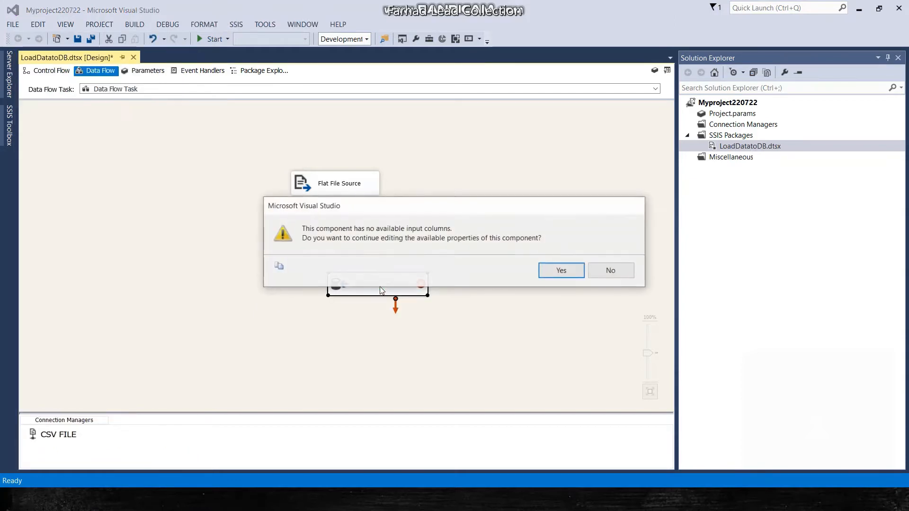
click(550, 270)
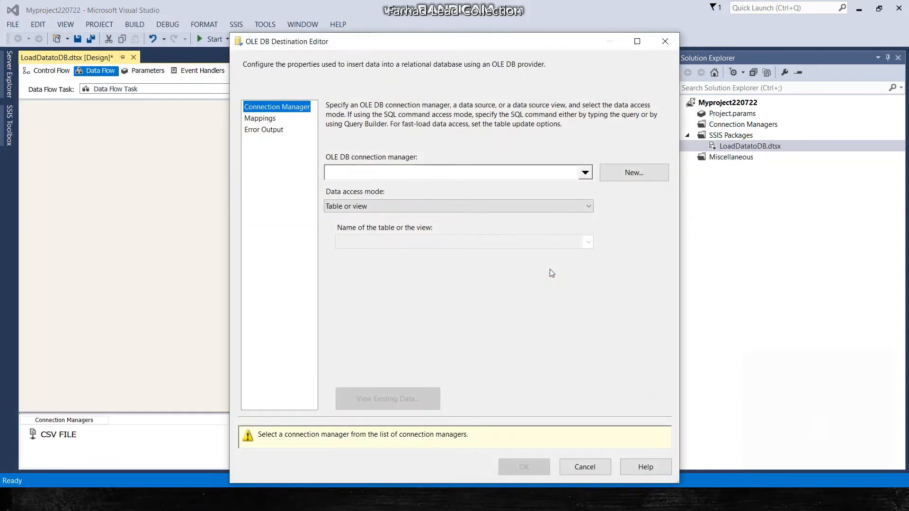
click(632, 173)
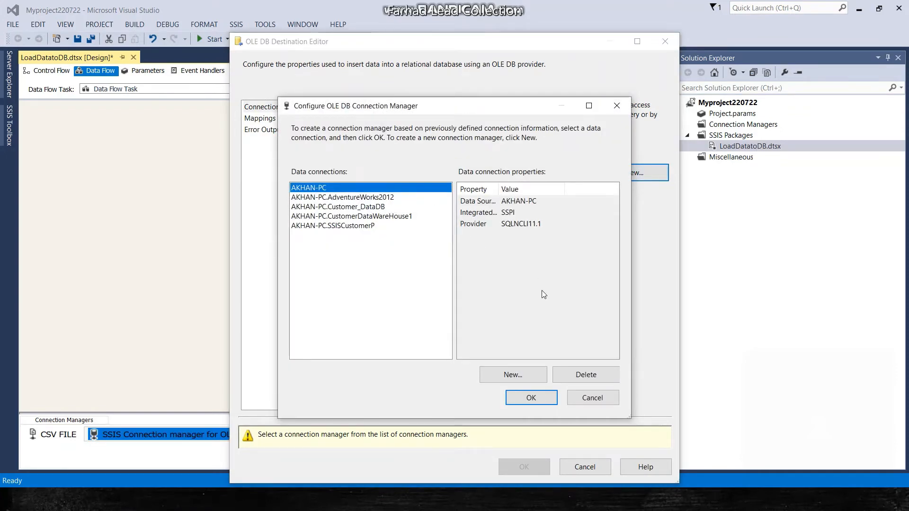
click(526, 374)
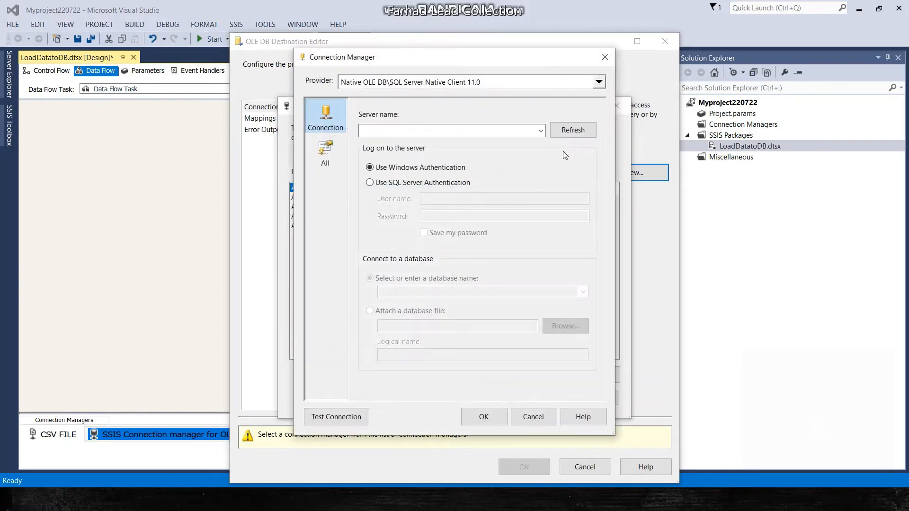
click(570, 128)
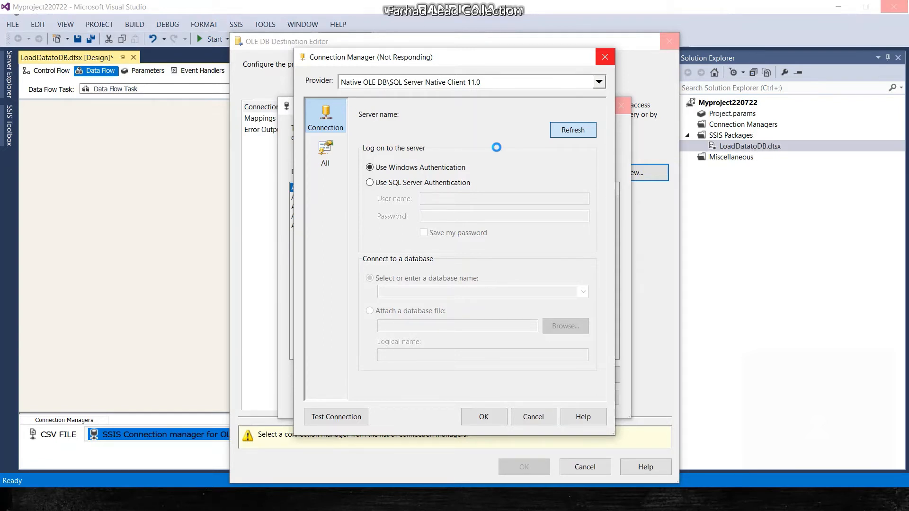
click(473, 130)
text(AKHAN-PC)
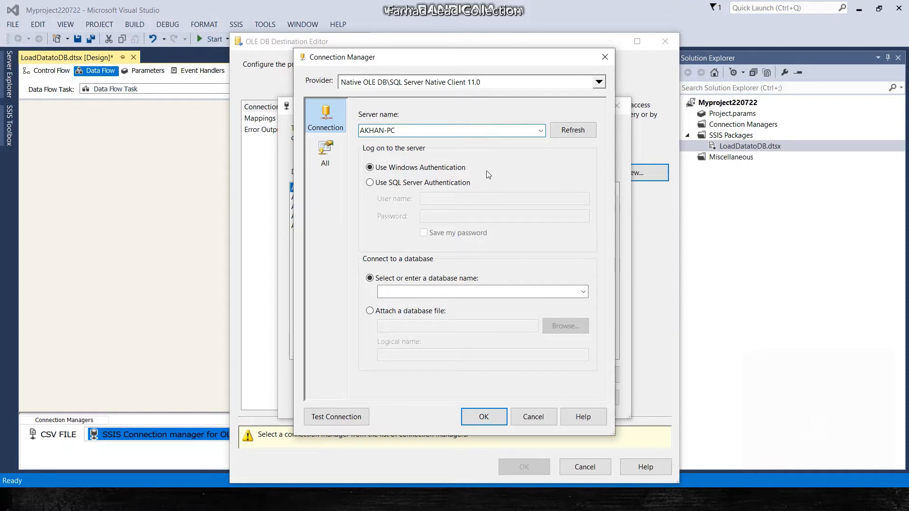
Choose MyDataBase as the connection's database and assign the new connection to the OLE DB Destination
click(584, 292)
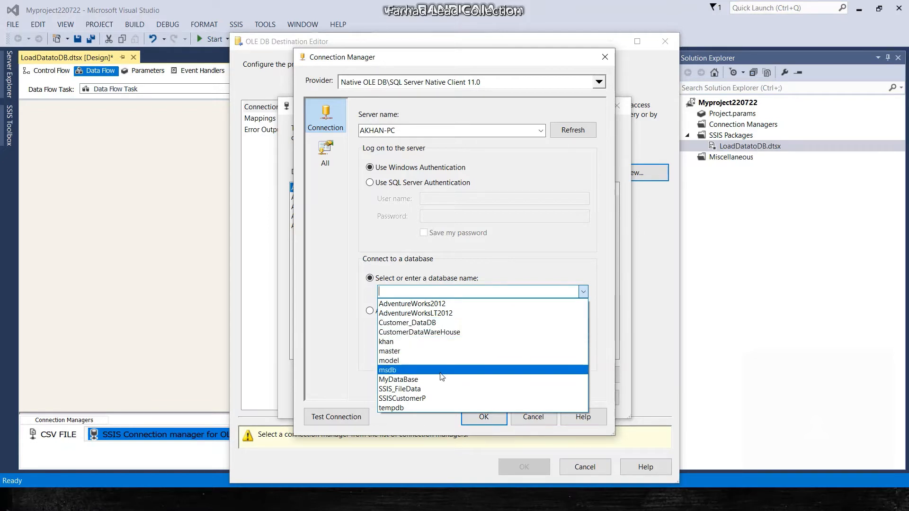
key(Down)
key(Return)
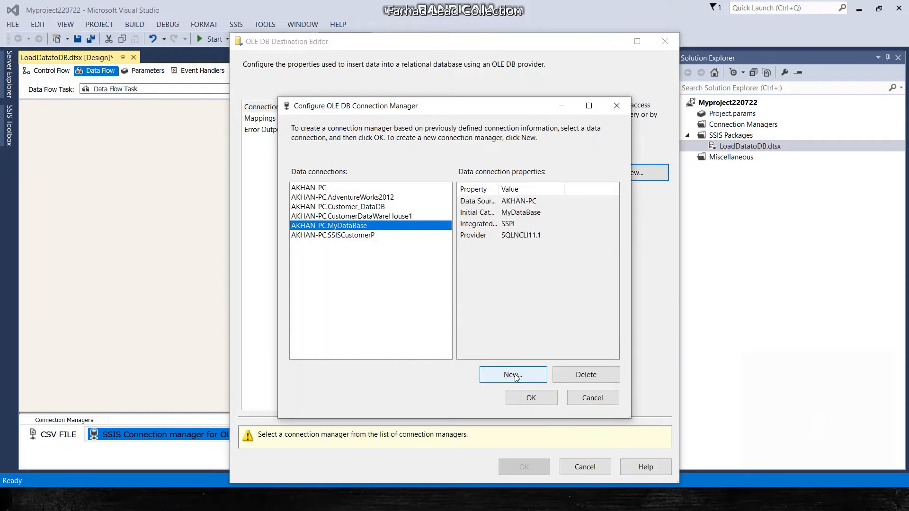
click(528, 396)
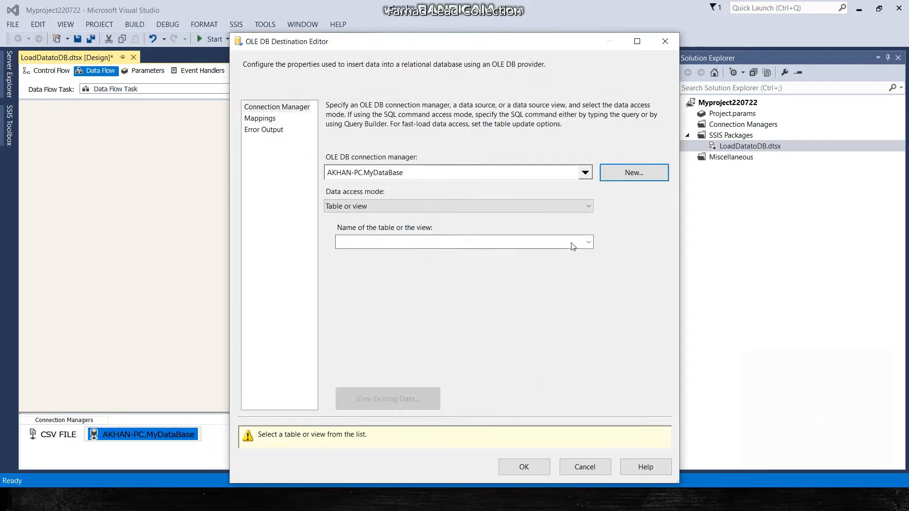
Choose [dbo].[CustomerInformation] as the destination table and preview its existing data
click(589, 243)
click(445, 258)
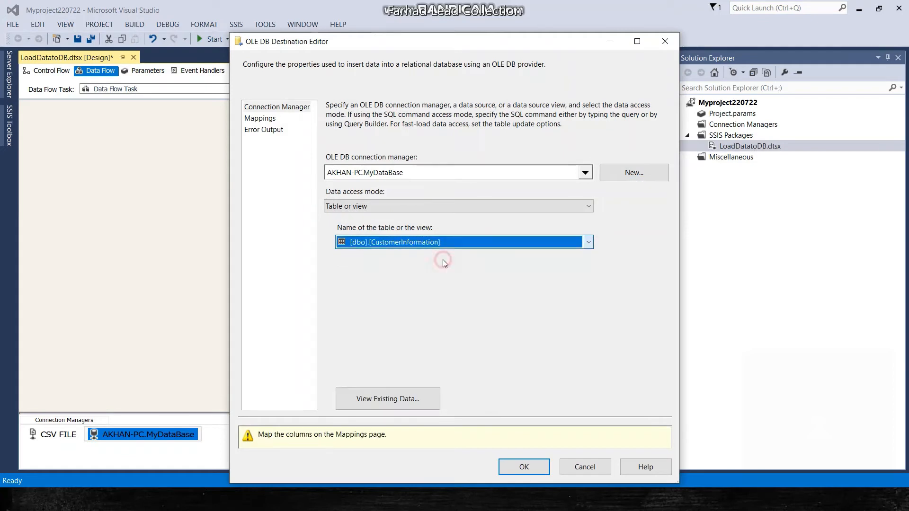
click(410, 400)
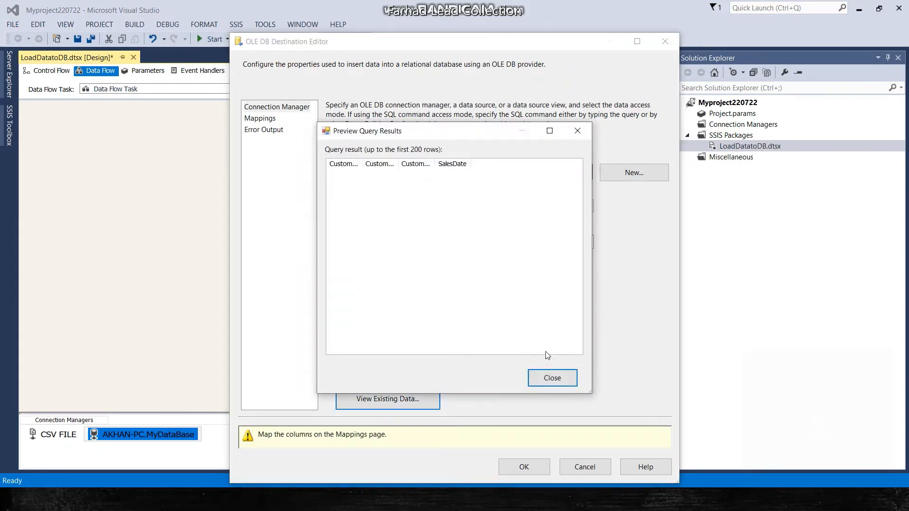
click(560, 376)
Try to assign input columns to CustomerCode and CustomerName in the mappings, and accept the OLE DB Destination settings
click(260, 119)
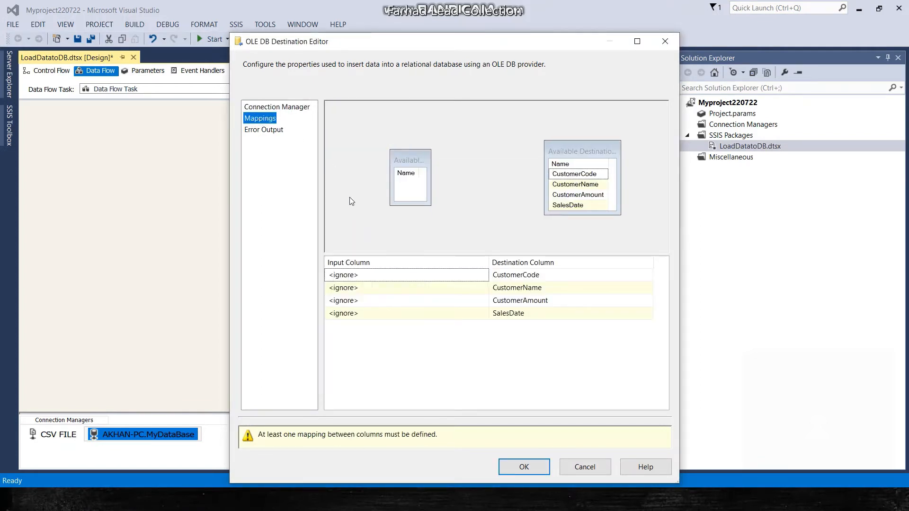
click(484, 276)
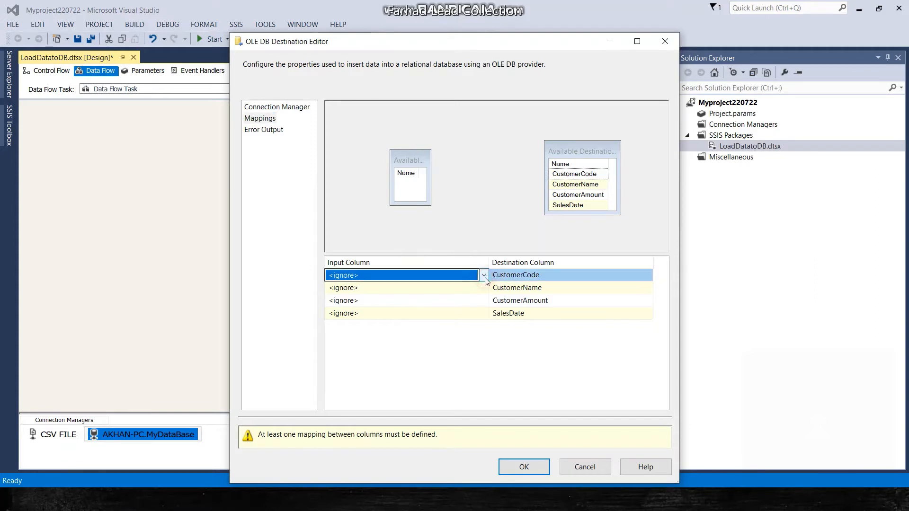
click(484, 277)
click(485, 276)
click(469, 288)
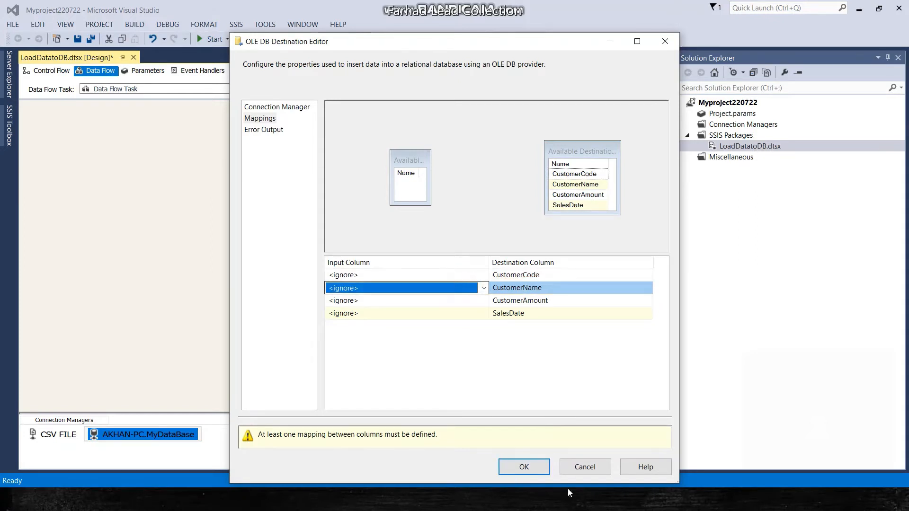
click(526, 467)
Connect the Flat File Source's regular data output to the OLE DB Destination
click(342, 191)
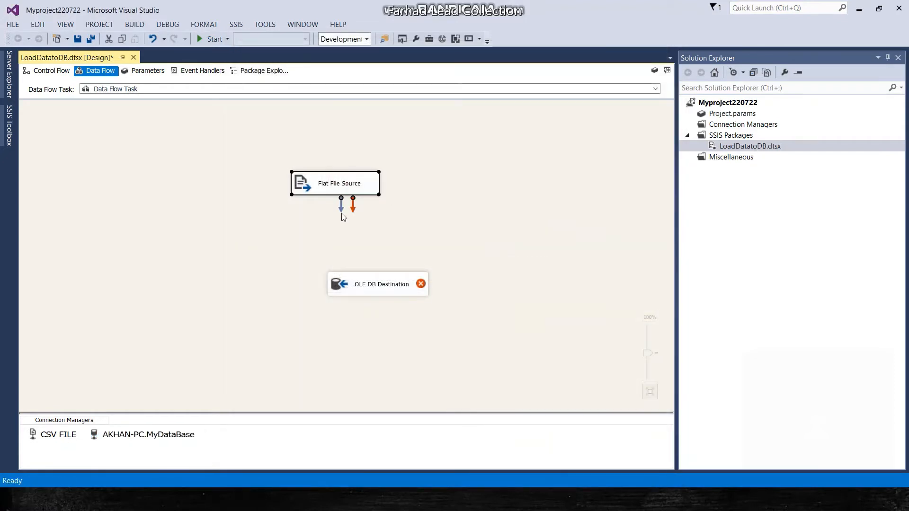
drag(341, 209, 341, 209)
drag(373, 276, 374, 279)
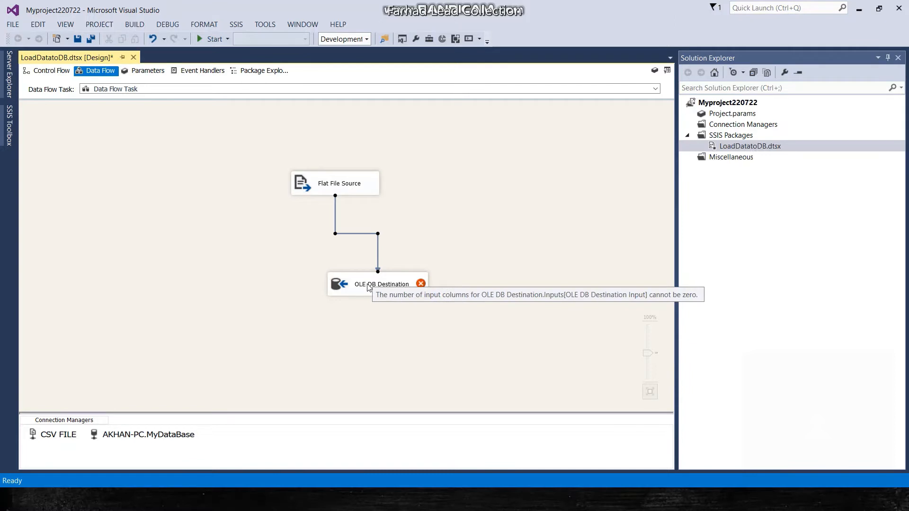
Map CustomerCode, CustomerName, CustomerAmount and SalesDate to the destination columns of the same names and accept the mappings
double_click(369, 286)
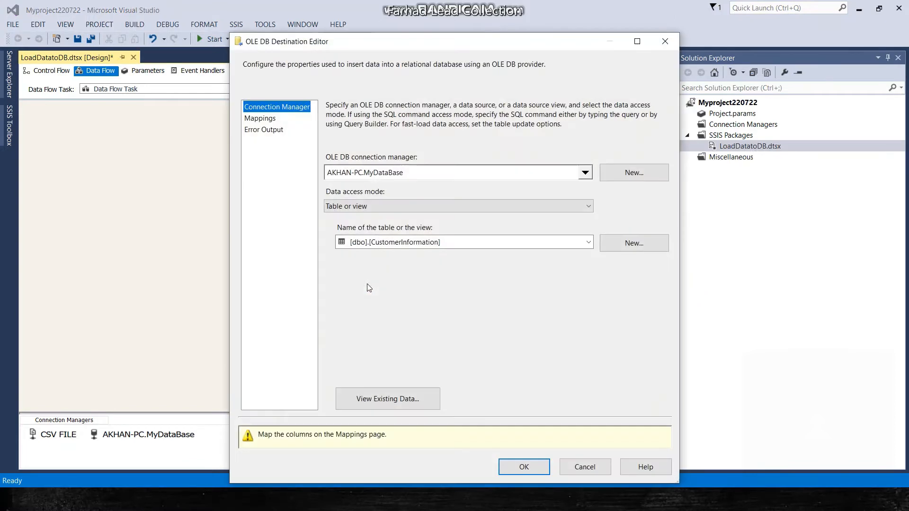
click(261, 118)
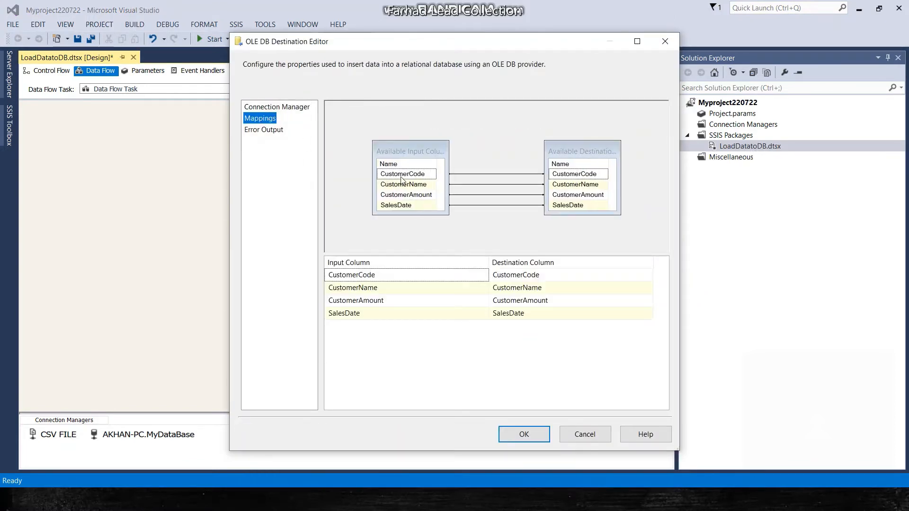
click(525, 435)
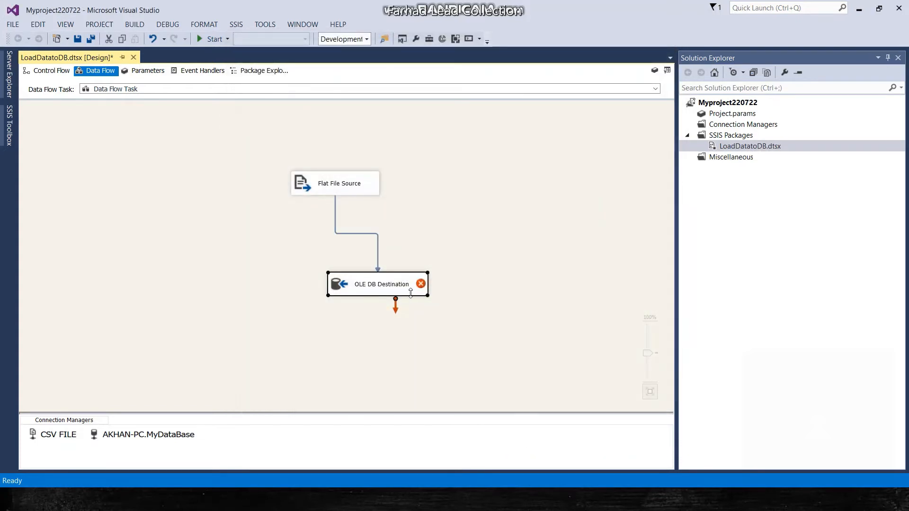
Check the error on the OLE DB Destination and switch to the SQLQuery4.sql script in SQL Server Management Studio
mouse_move(422, 286)
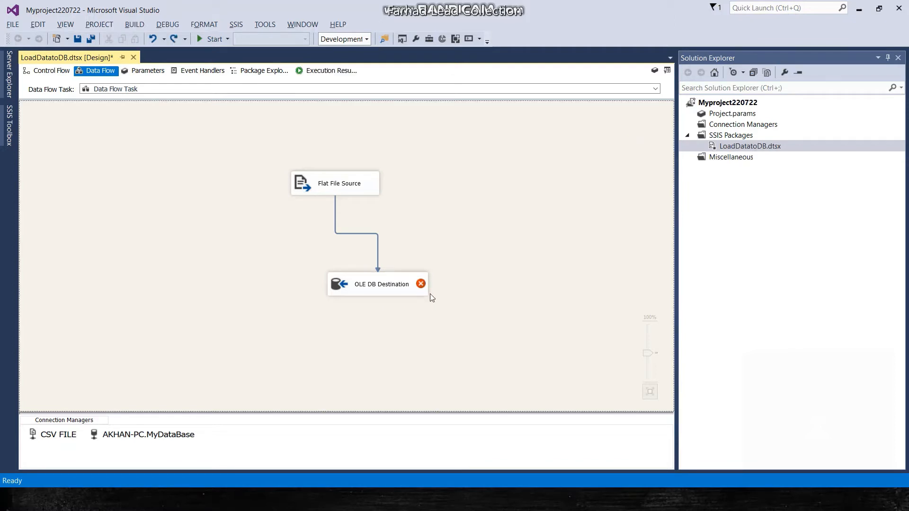
mouse_move(421, 286)
key(alt+Tab)
key(alt+Tab)
key(alt+Tab)
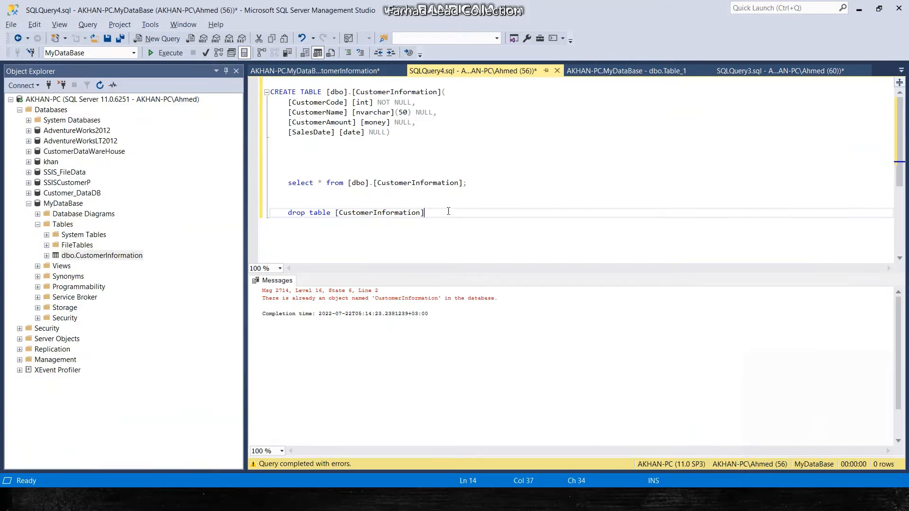
Run the script and add the statement "truncate table [CustomerInformation]" below the drop table statement
key(F5)
key(shift+Home)
key(ctrl+c)
key(End)
key(Return)
key(Return)
key(ctrl+v)
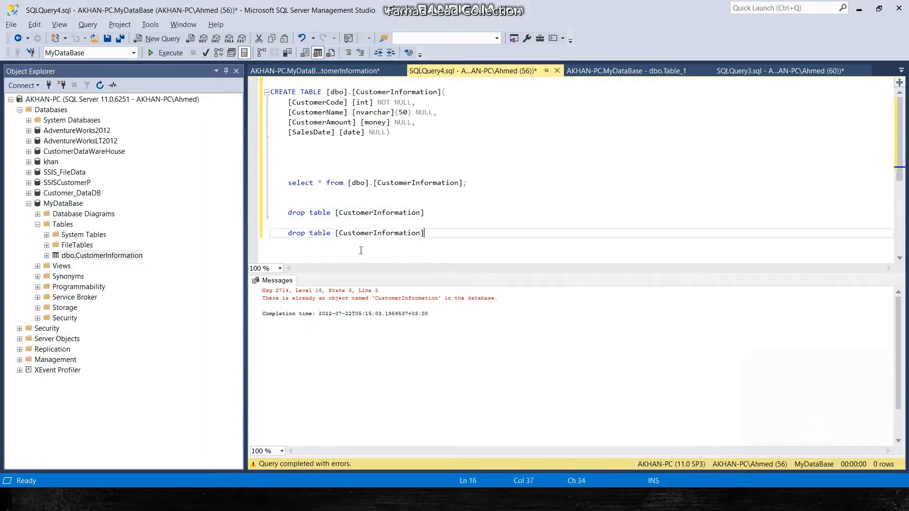
double_click(292, 230)
text(trunca)
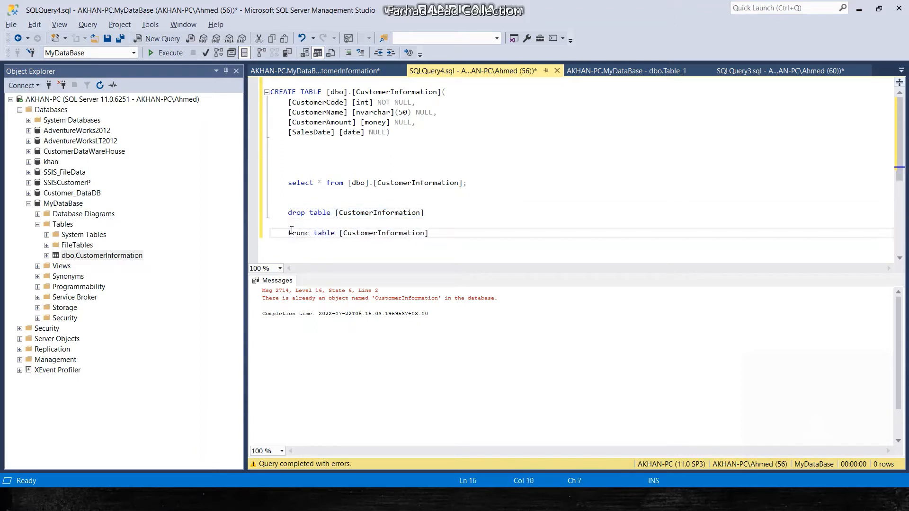
text(ti)
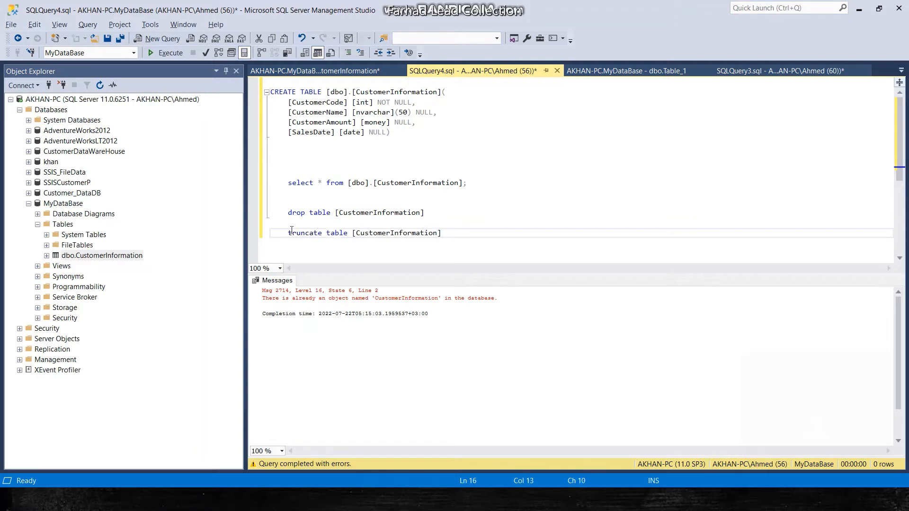
Execute only the truncate table statement to empty the CustomerInformation table
click(469, 232)
key(shift+Home)
key(F5)
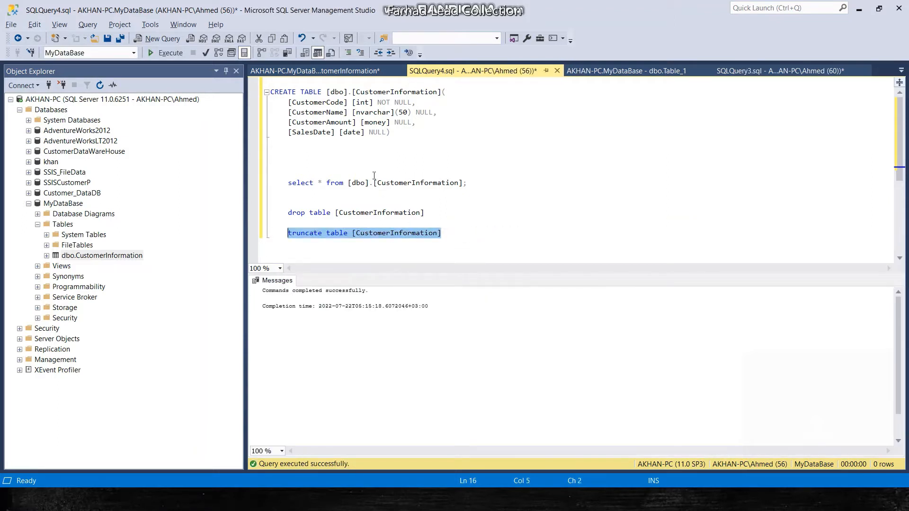
Open the design of dbo.CustomerInformation, remove the primary key from CustomerCode and set it as primary key again
right_click(101, 256)
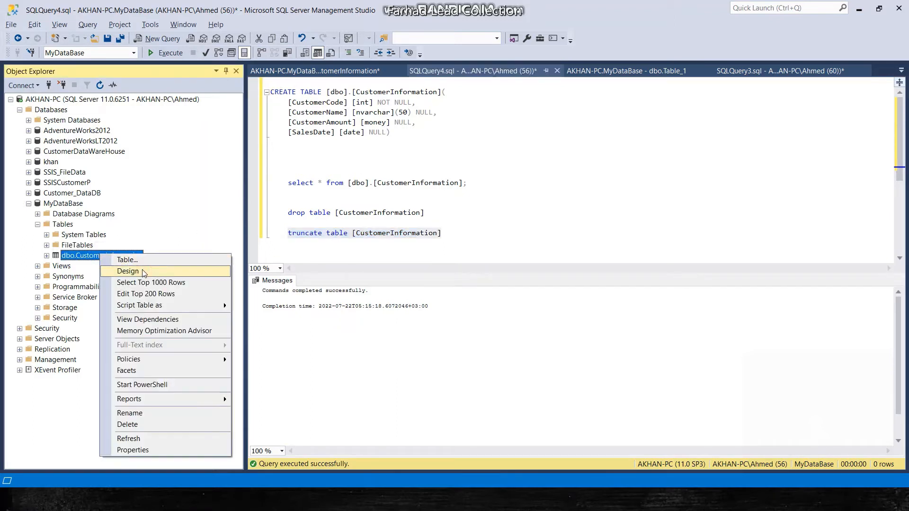
click(124, 271)
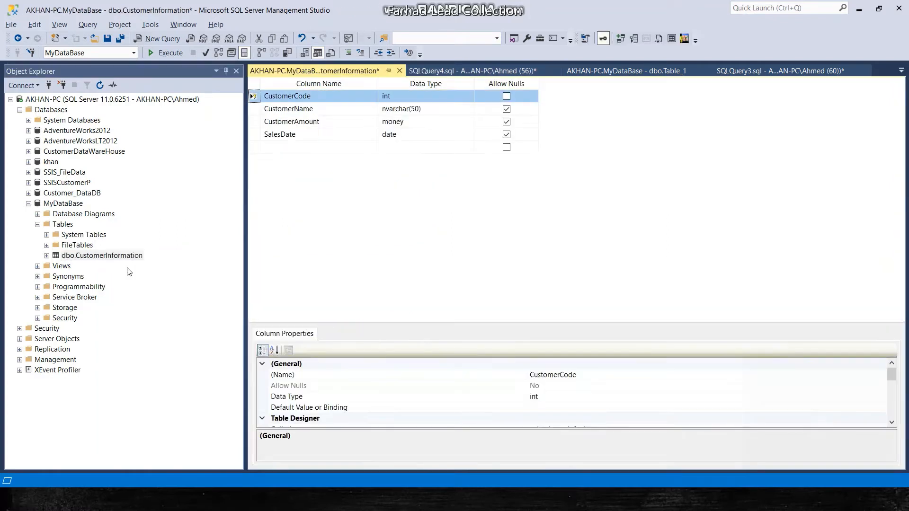
right_click(254, 98)
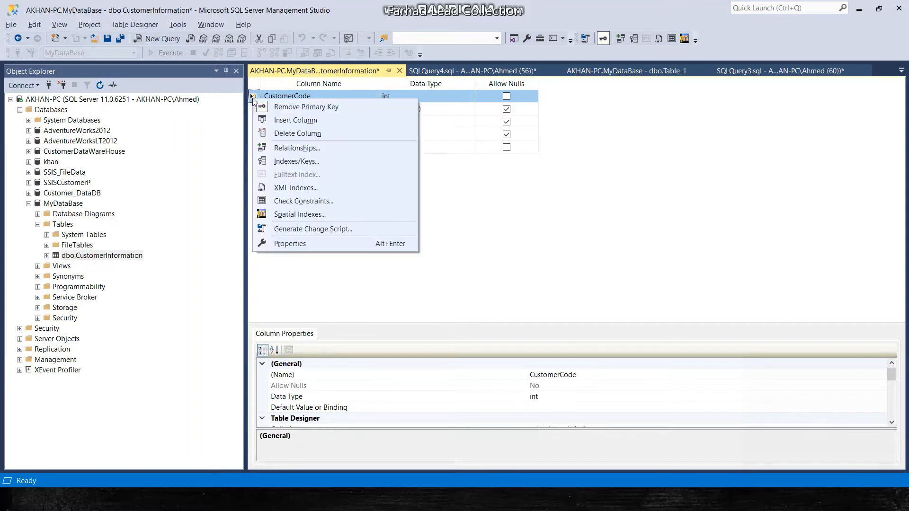
click(286, 107)
click(260, 98)
right_click(259, 98)
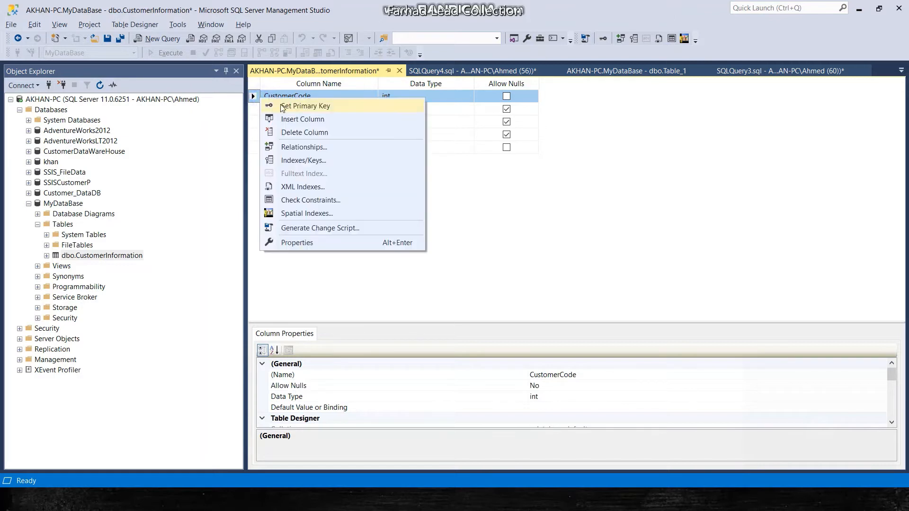
click(283, 108)
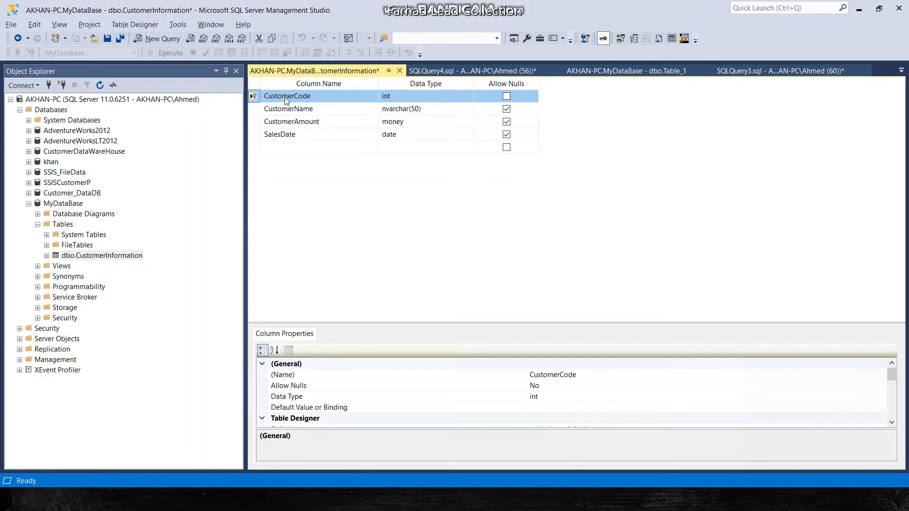
Switch to Visual Studio, check the OLE DB Destination error and delete the path between the Flat File Source and the OLE DB Destination
key(alt+Tab)
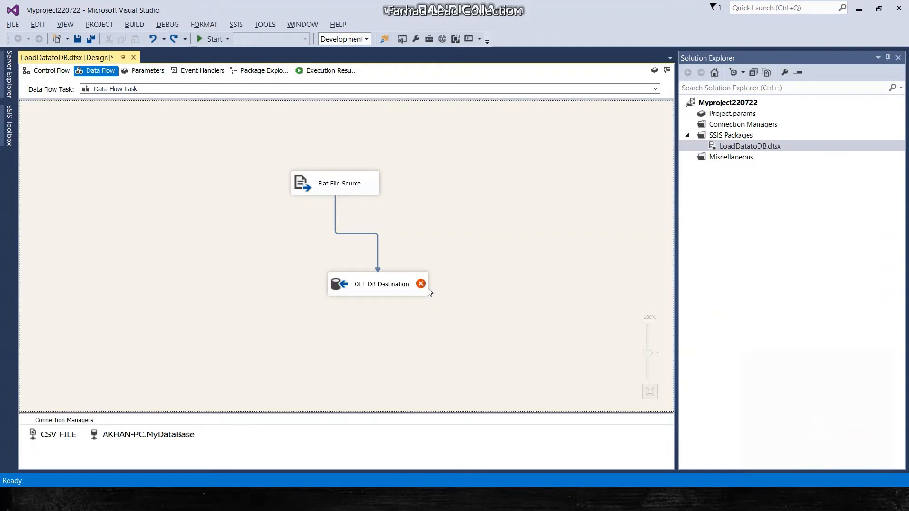
mouse_move(421, 287)
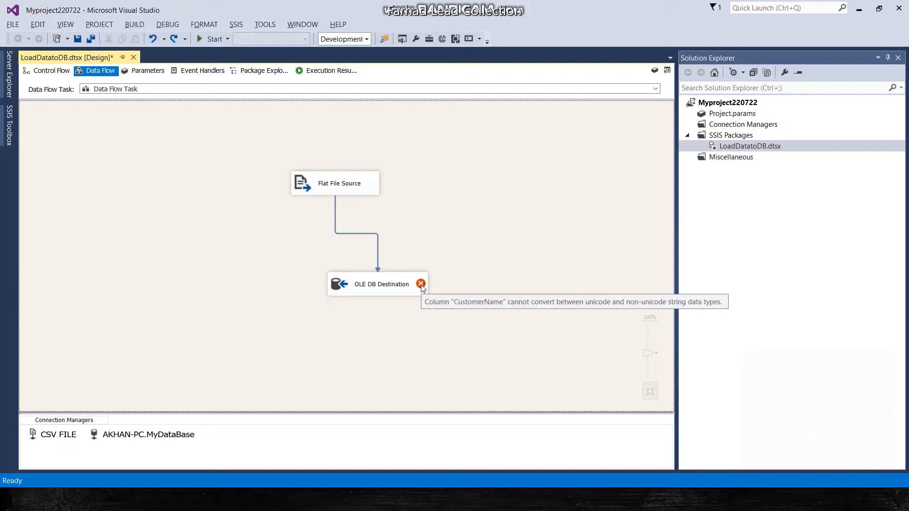
click(336, 229)
key(Delete)
Add a Data Conversion transformation to the data flow and connect the Flat File Source output to it
click(9, 127)
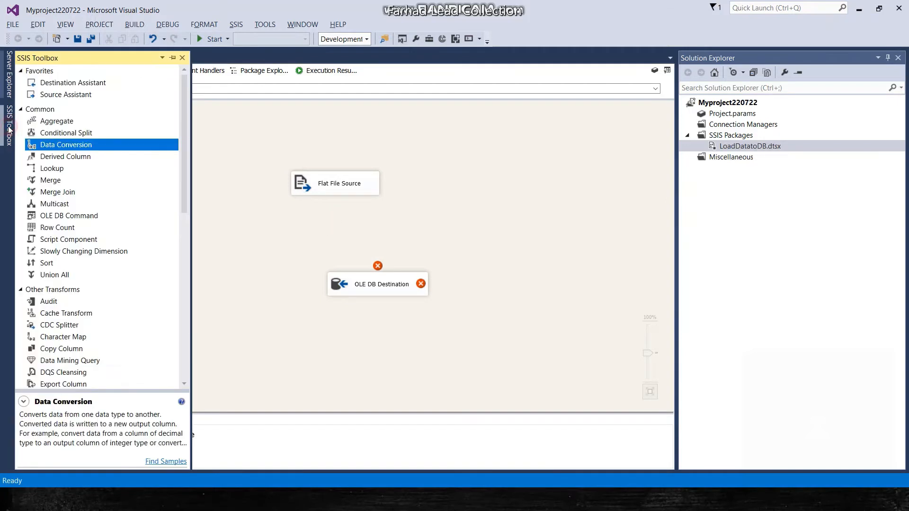
drag(67, 147, 431, 220)
click(345, 189)
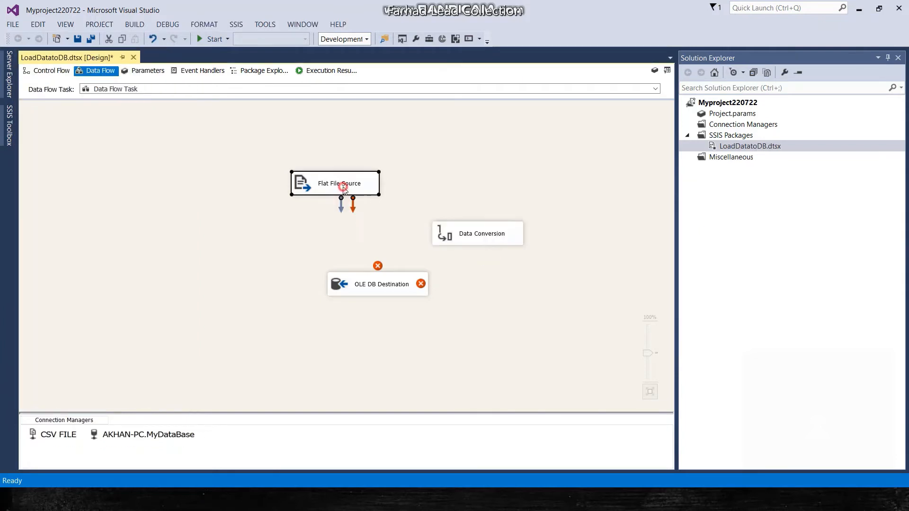
drag(341, 205, 469, 228)
Include CustomerCode, CustomerName, CustomerAmount and SalesDate as input columns of the Data Conversion transformation
double_click(478, 239)
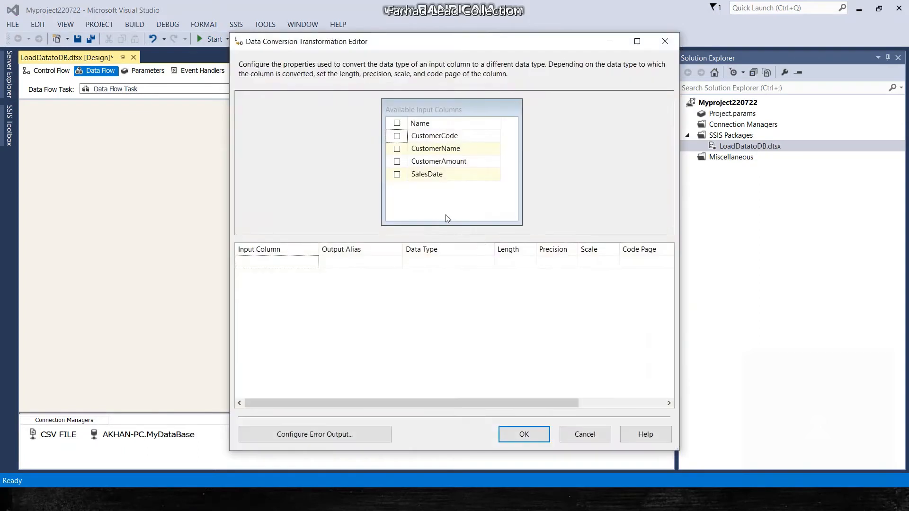
click(397, 136)
click(397, 149)
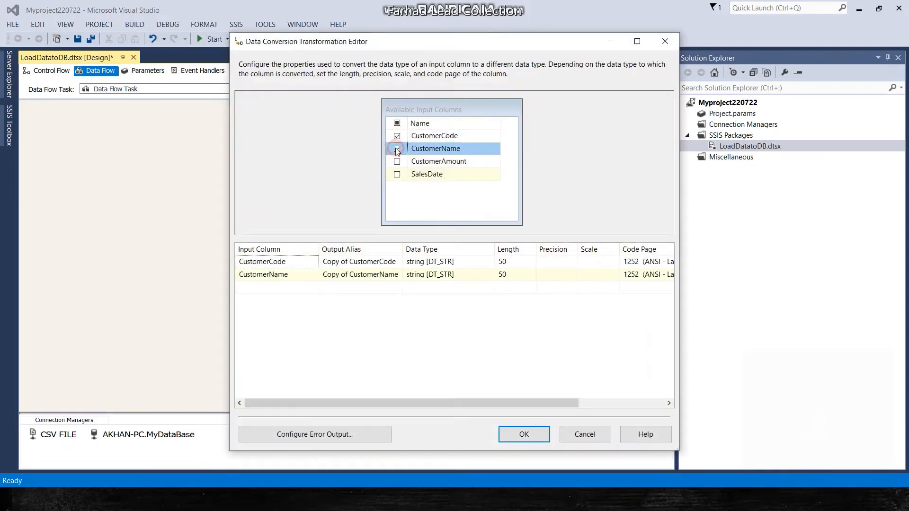
click(397, 161)
click(397, 174)
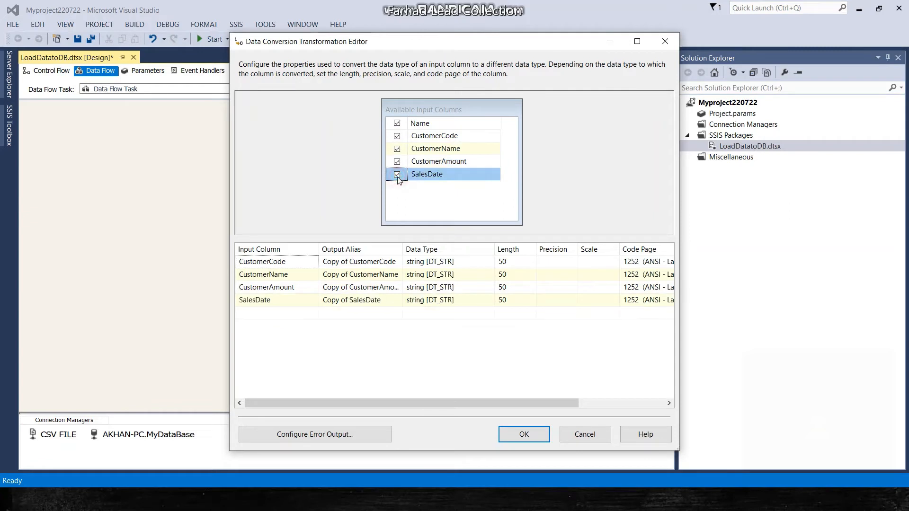
click(462, 316)
Set the converted data type of CustomerCode and CustomerName to Unicode string [DT_WSTR]
click(483, 263)
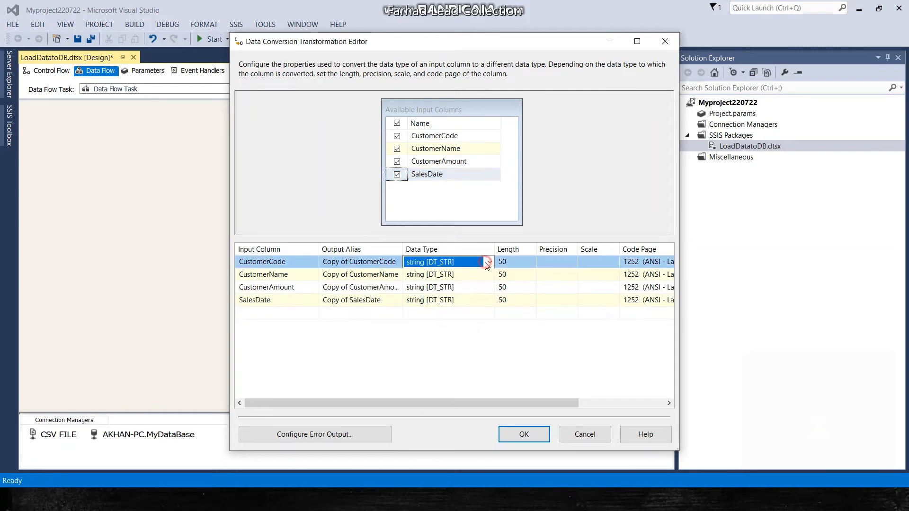
click(490, 262)
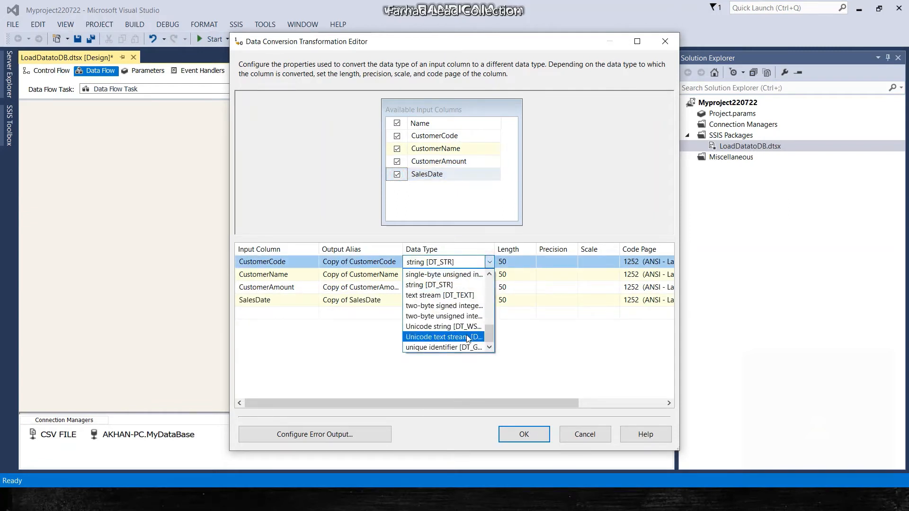
click(467, 329)
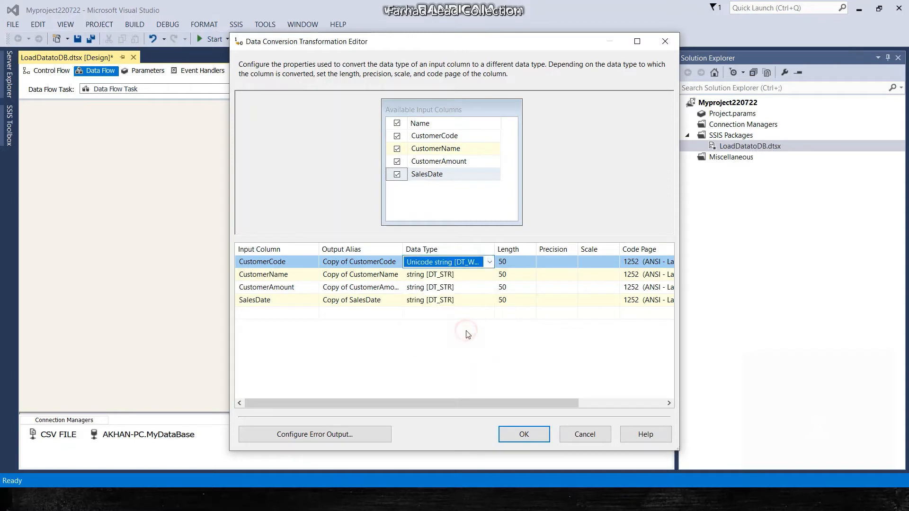
click(483, 278)
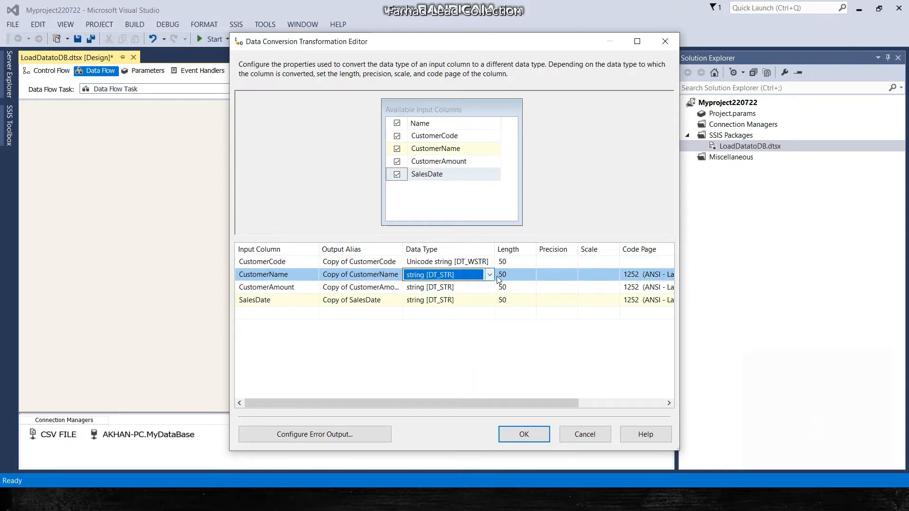
click(489, 276)
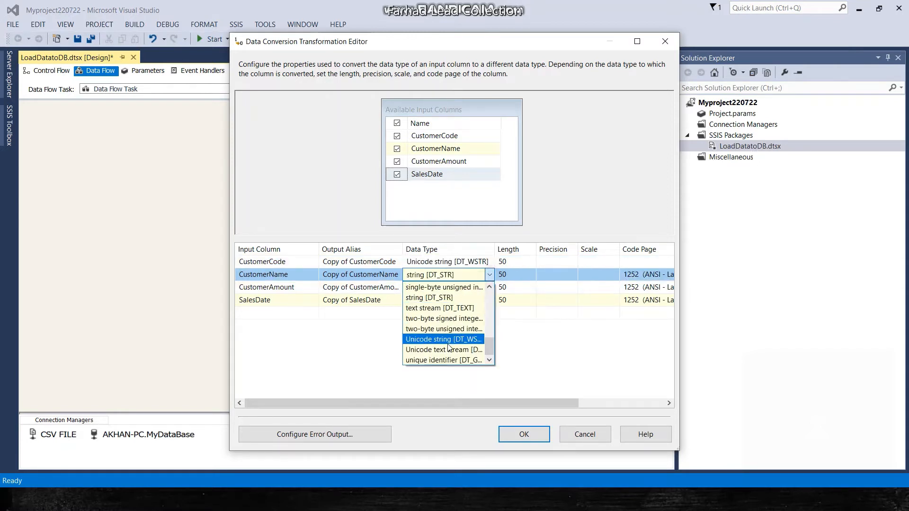
click(449, 341)
Set the converted data type of CustomerAmount and SalesDate to Unicode string [DT_WSTR] and accept the conversion settings
click(479, 288)
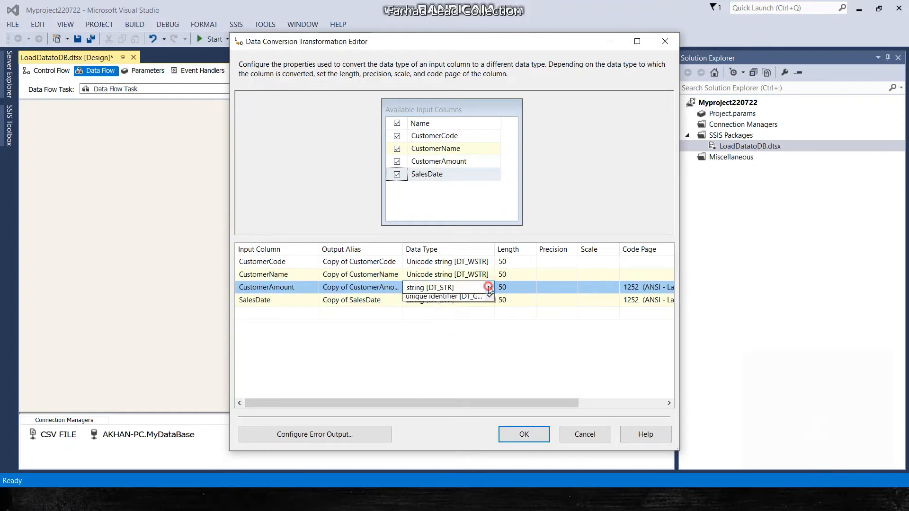
click(490, 288)
click(444, 352)
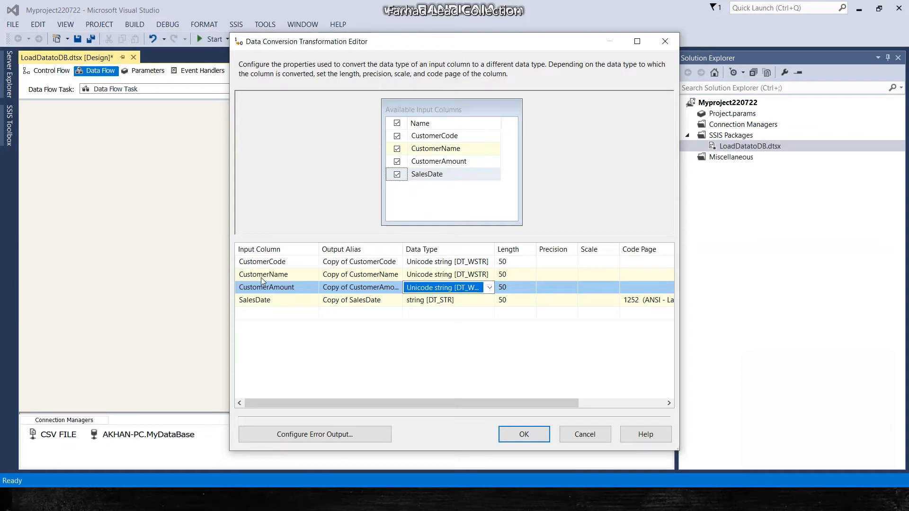
click(490, 301)
click(490, 303)
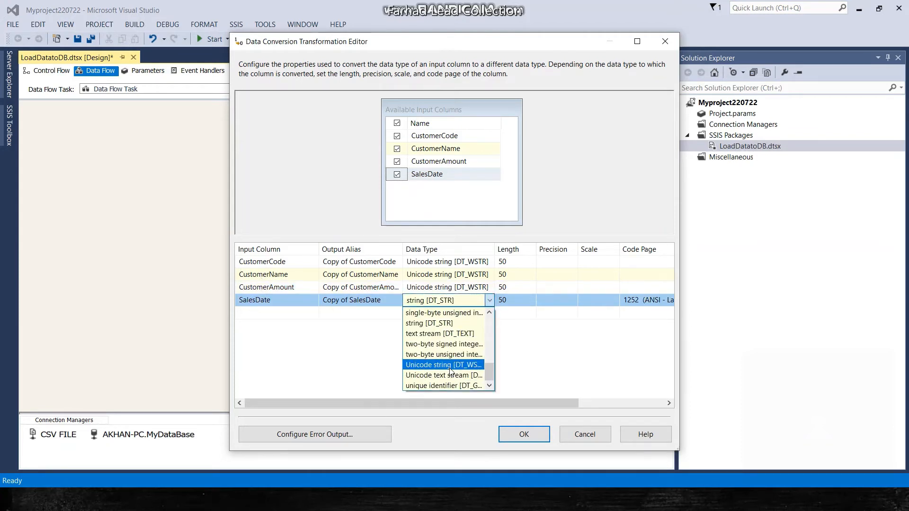
click(447, 365)
click(526, 435)
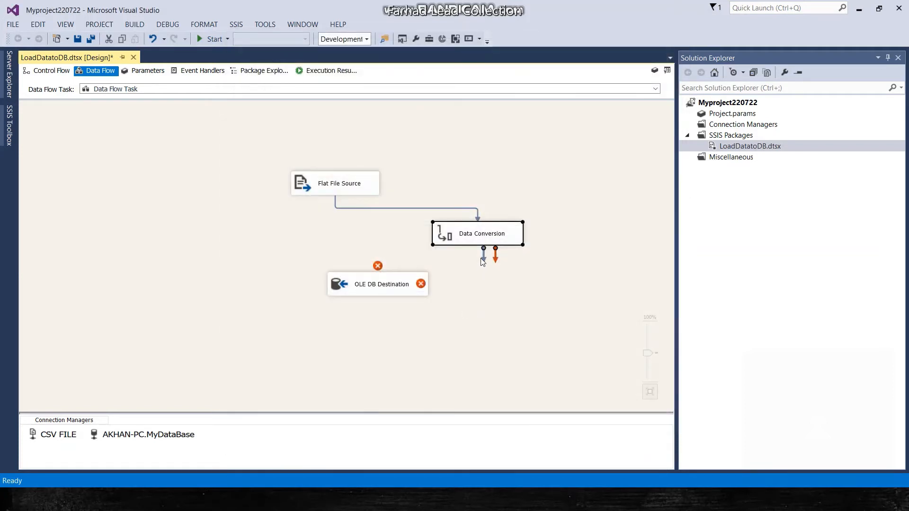
Connect the Data Conversion output to the OLE DB Destination and open the destination's column mappings
drag(484, 261, 384, 286)
click(342, 289)
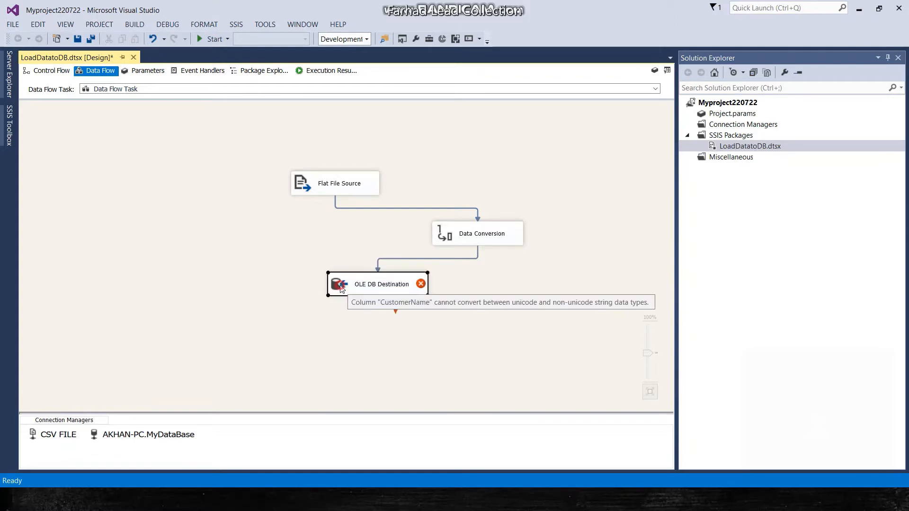
double_click(341, 287)
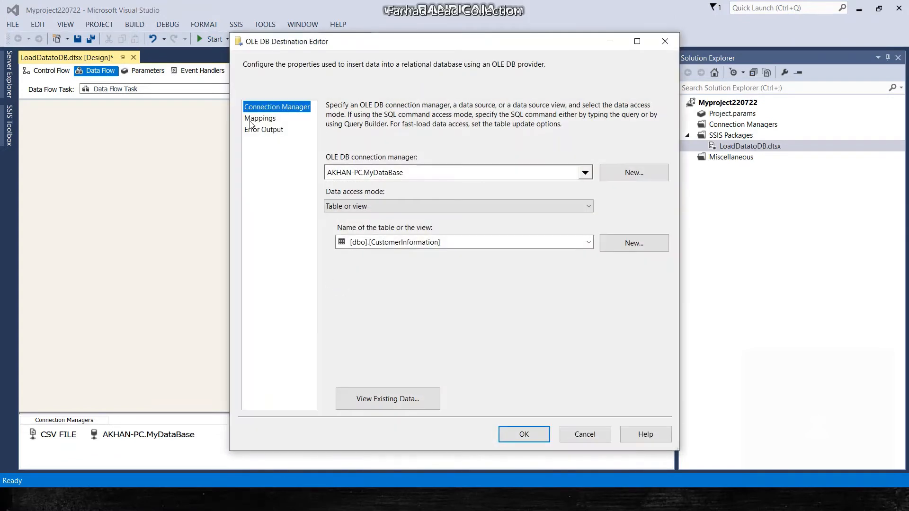
click(259, 119)
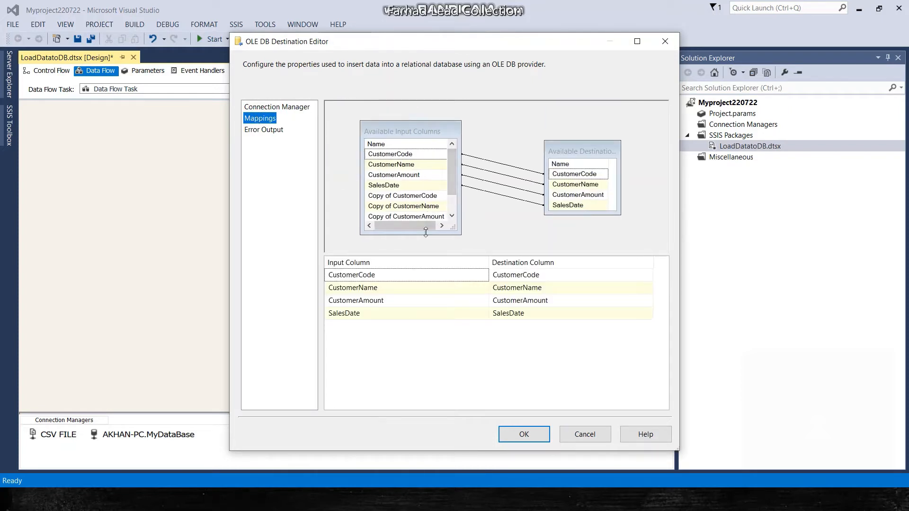
Map Copy of CustomerCode to the CustomerCode destination column and Copy of CustomerName to CustomerName
click(487, 277)
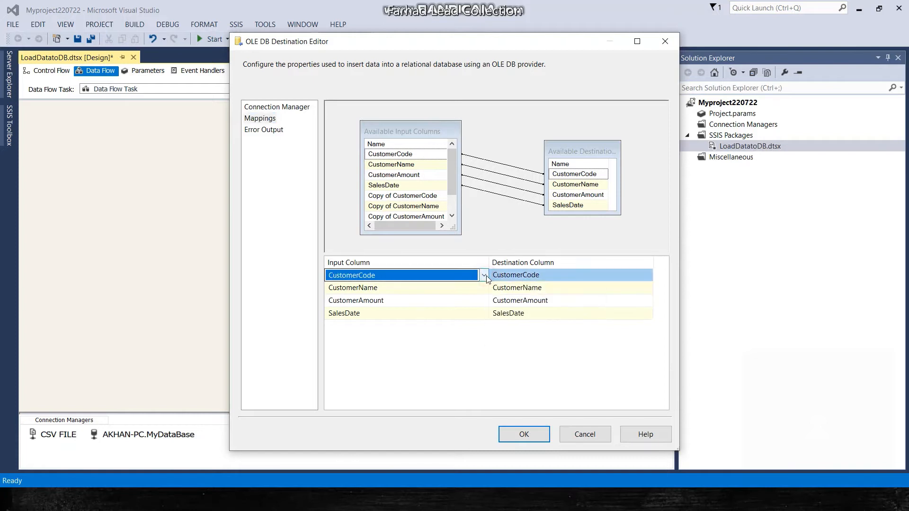
click(484, 276)
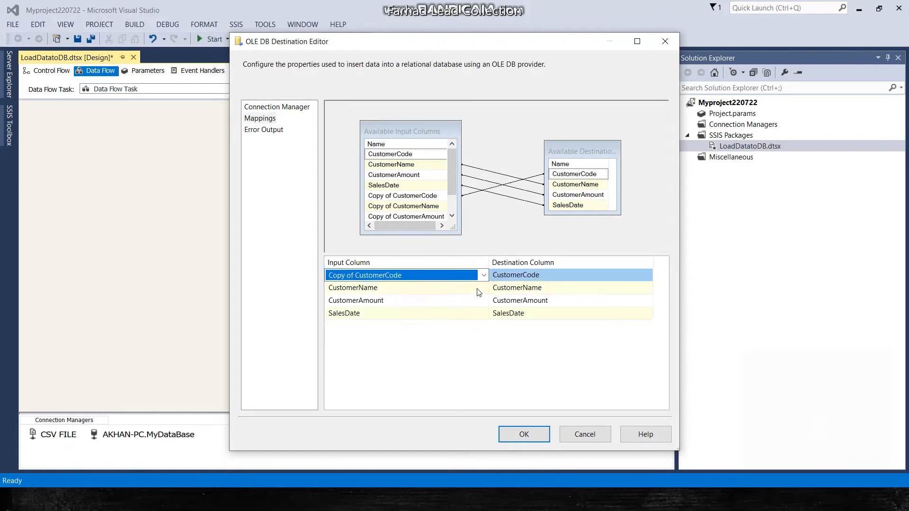
click(481, 290)
click(484, 288)
click(396, 332)
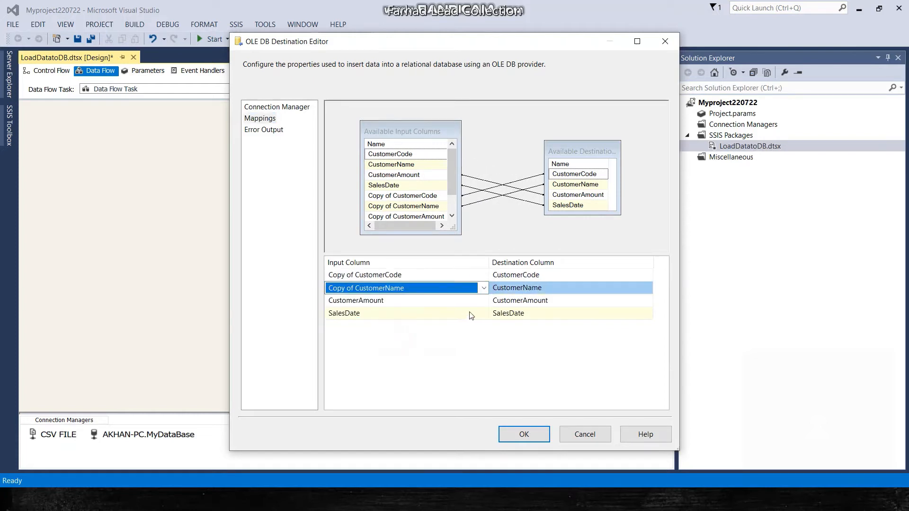
Map Copy of CustomerAmount to CustomerAmount and Copy of SalesDate to SalesDate, and accept the destination mappings
click(480, 303)
click(456, 298)
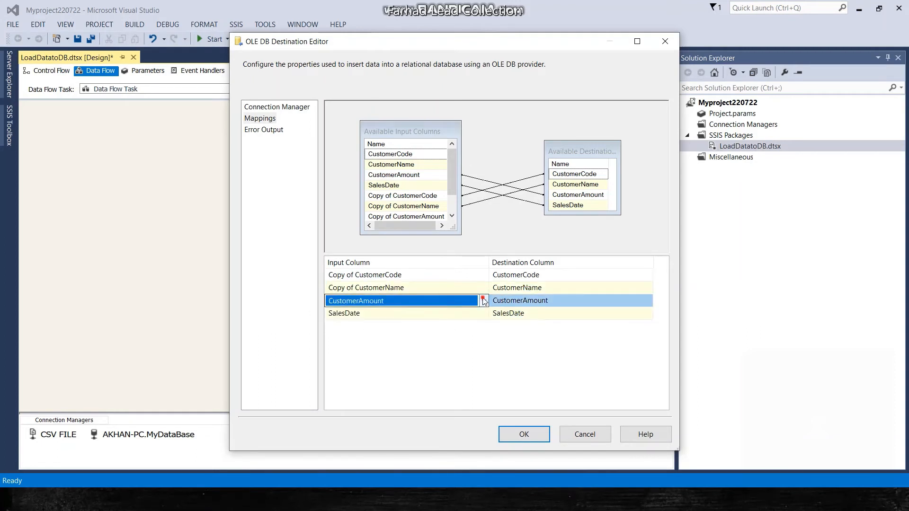
click(456, 300)
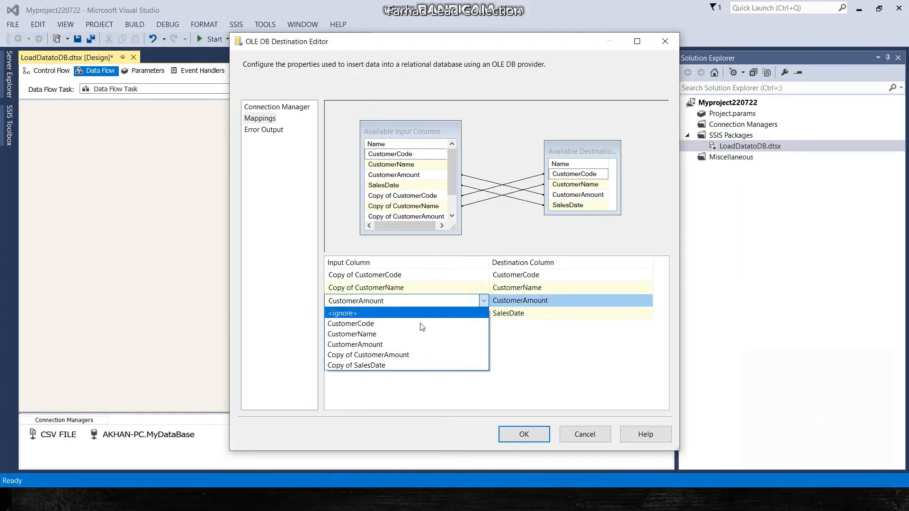
click(388, 354)
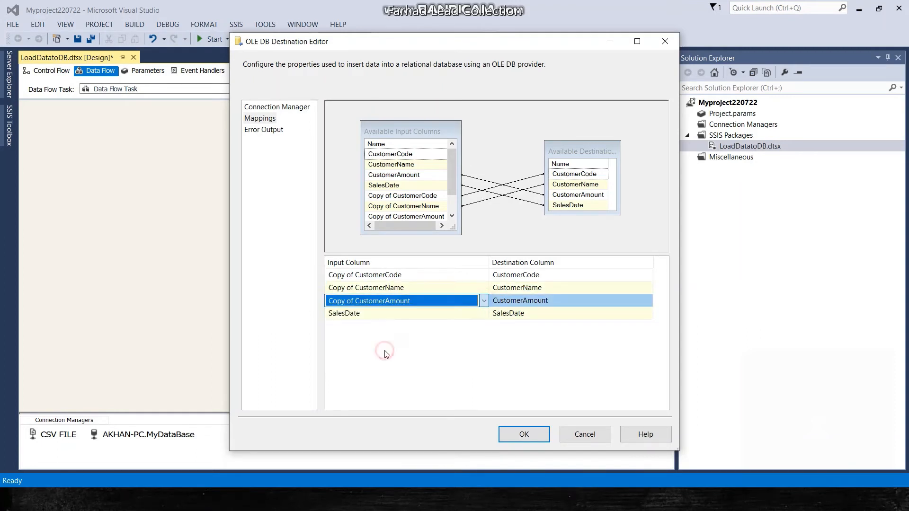
click(479, 315)
click(484, 314)
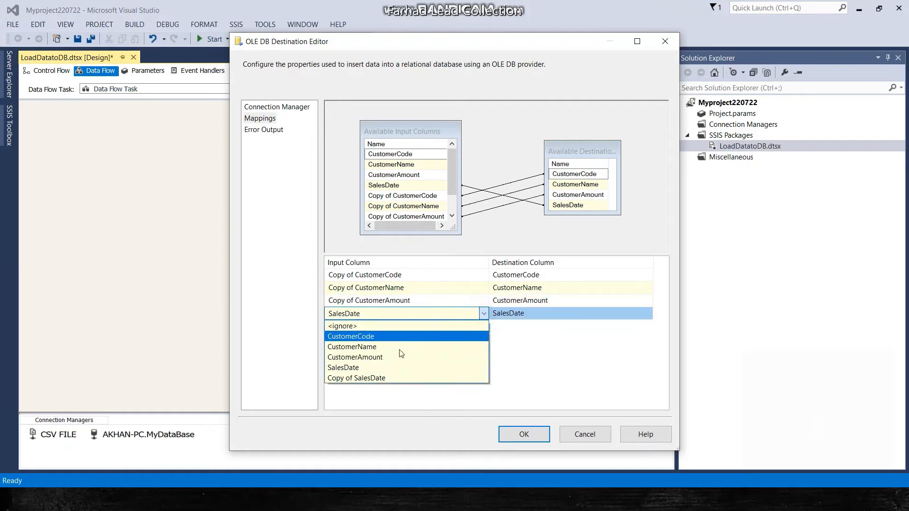
click(379, 378)
click(533, 440)
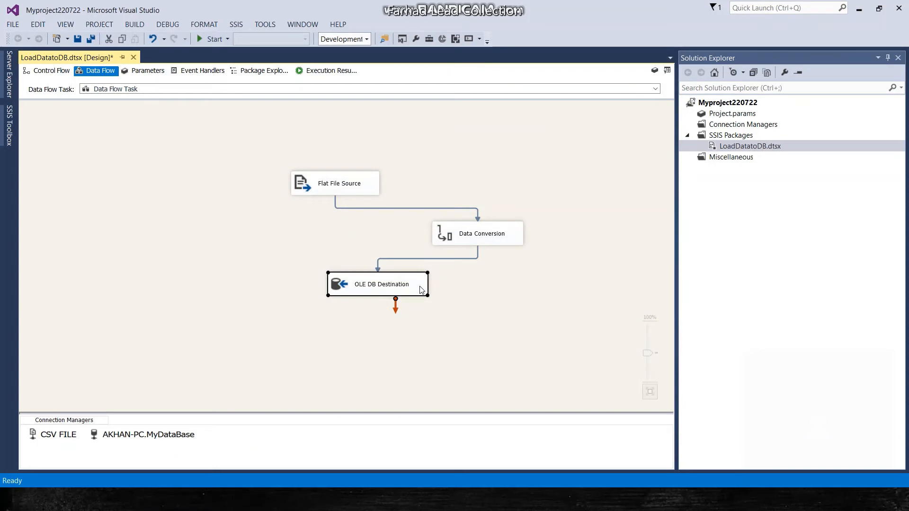
Rename the Data Conversion component as Data Type Conversion
click(474, 237)
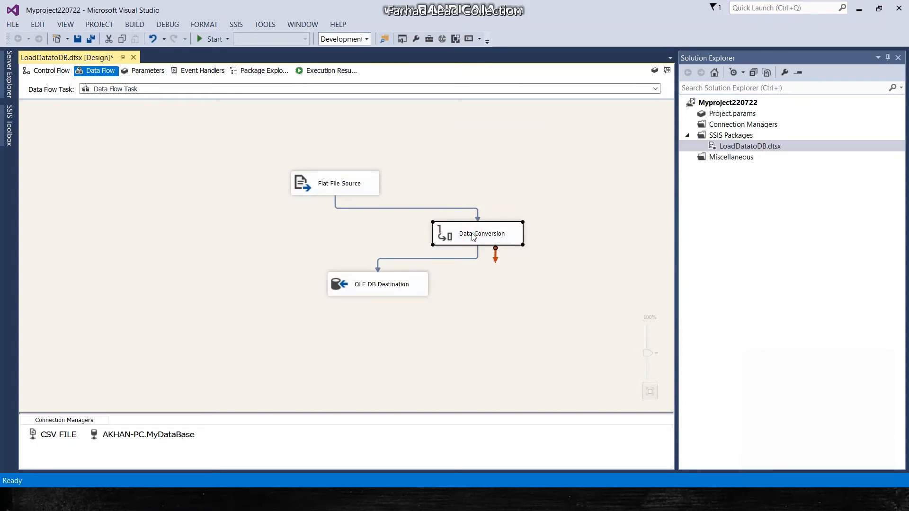
right_click(473, 237)
click(523, 379)
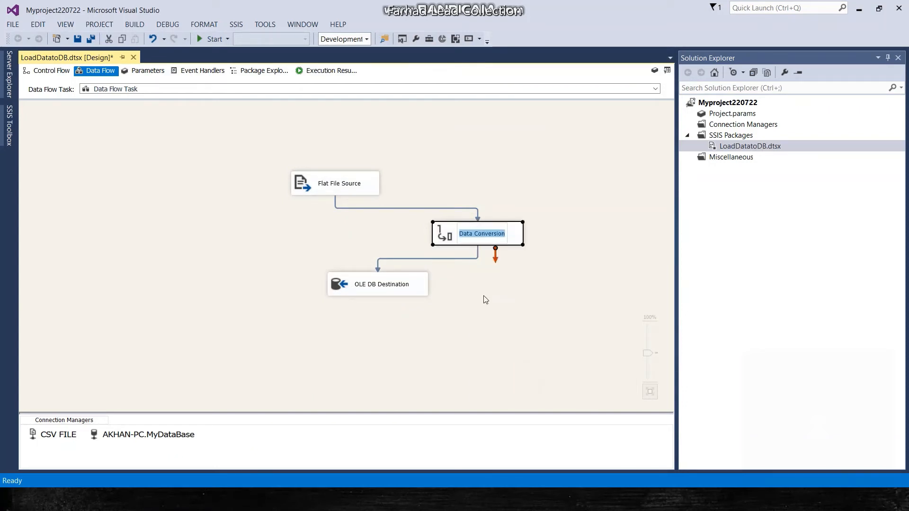
text(Dat)
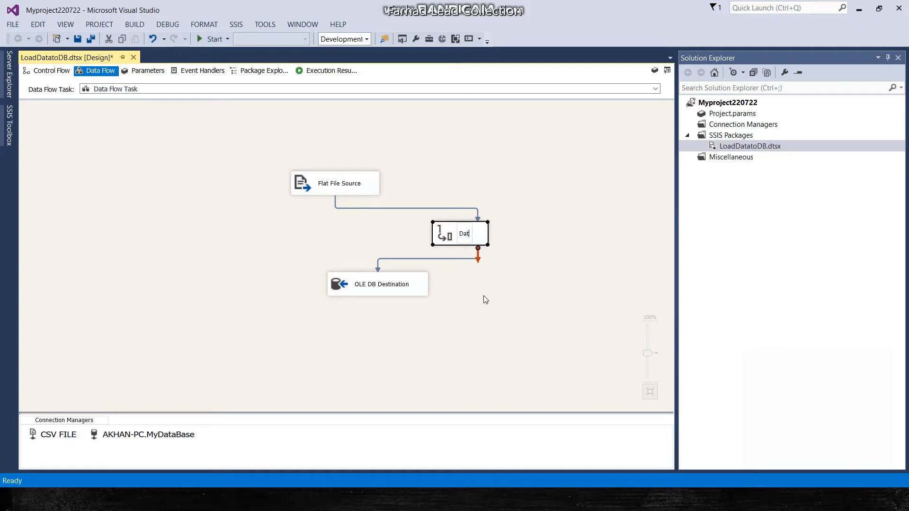
text(a Type C)
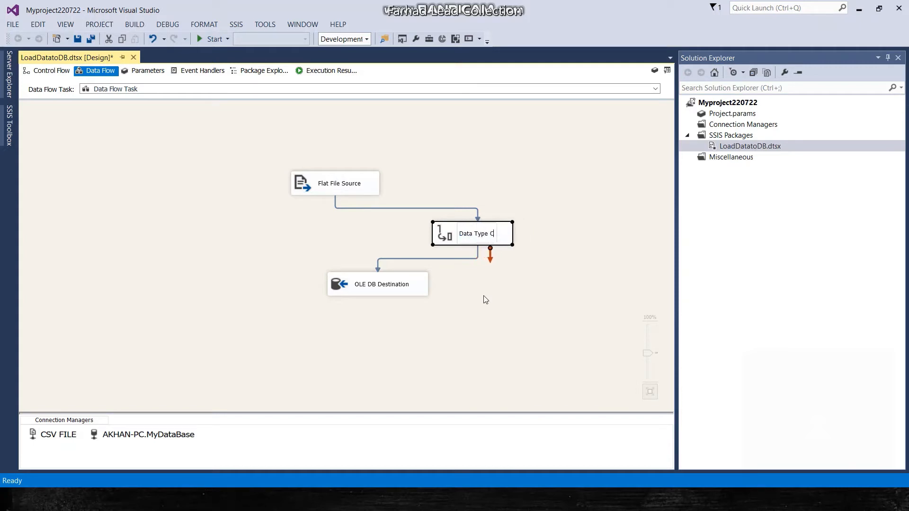
text(onversion)
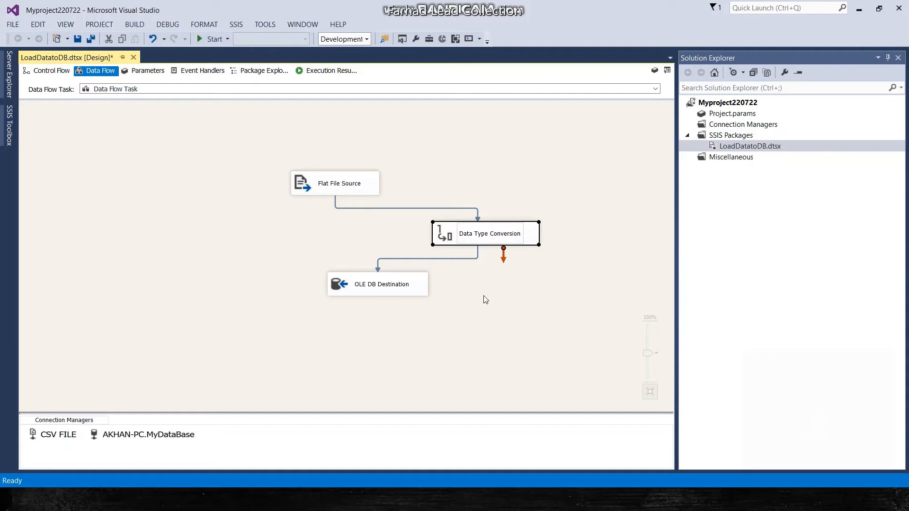
Rename the Flat File Source component as Extract from CSV File
click(341, 182)
right_click(342, 182)
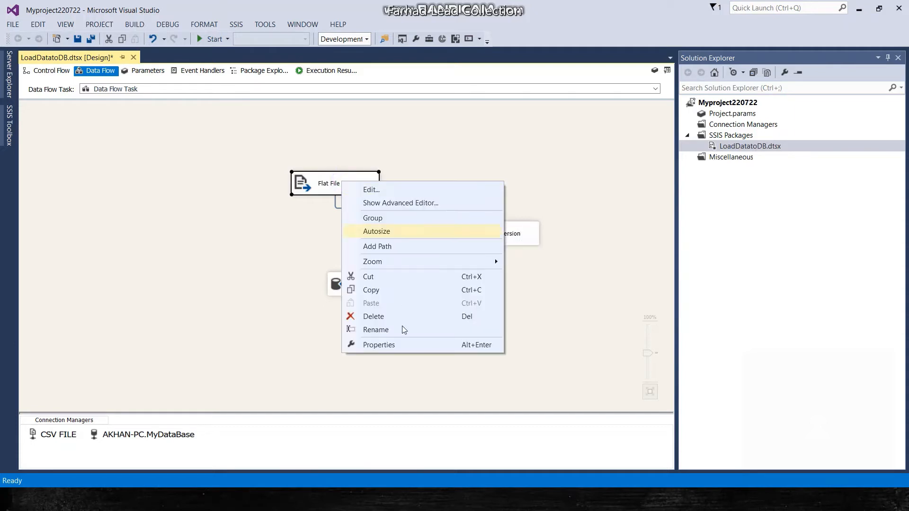
click(419, 330)
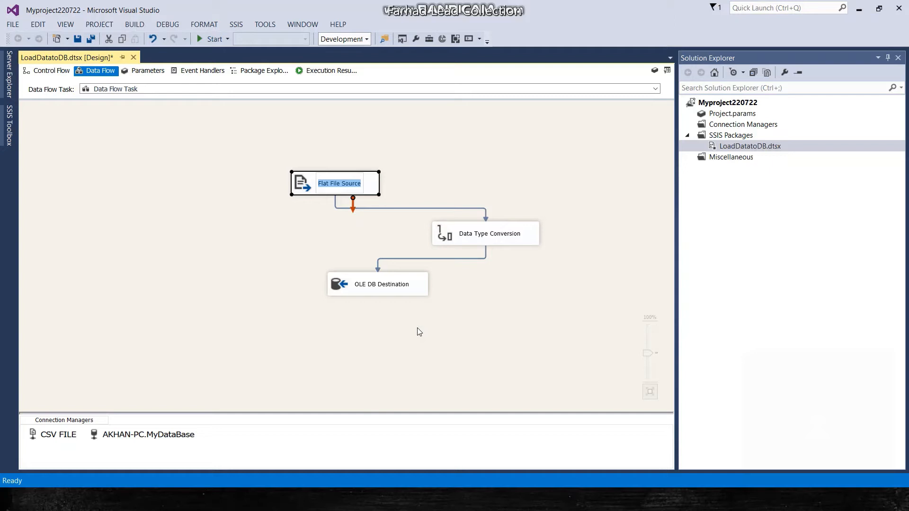
text(Extract from CCV)
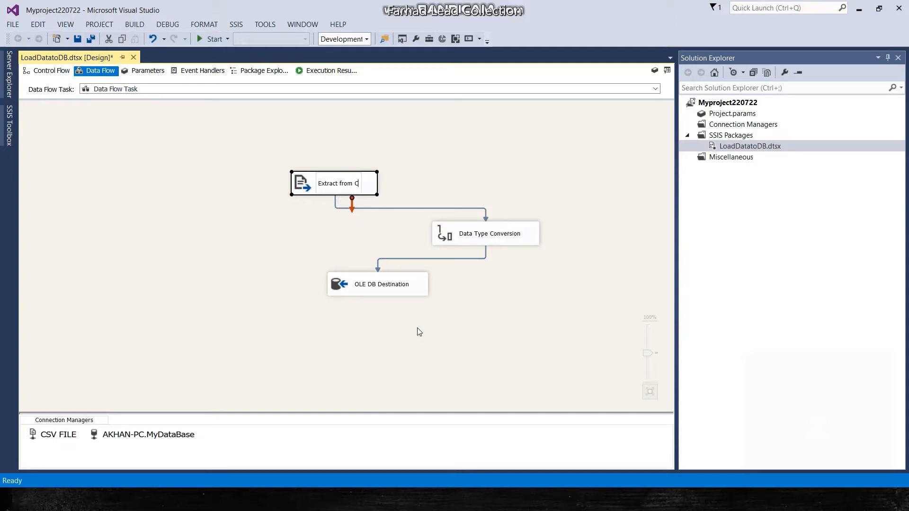
key(BackSpace)
key(BackSpace)
text(SC)
text( File)
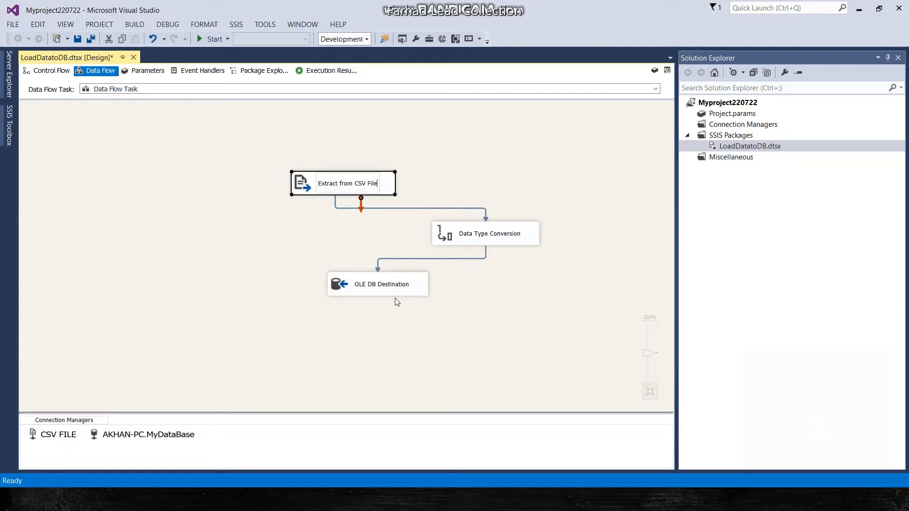
Rename the OLE DB Destination component as Load Data in DB
right_click(395, 283)
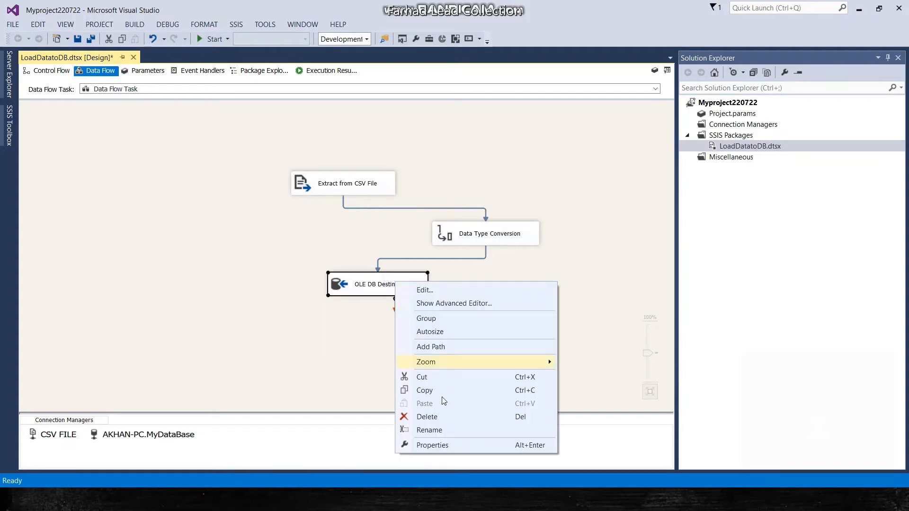
click(429, 430)
text(Load Data in DB)
click(290, 327)
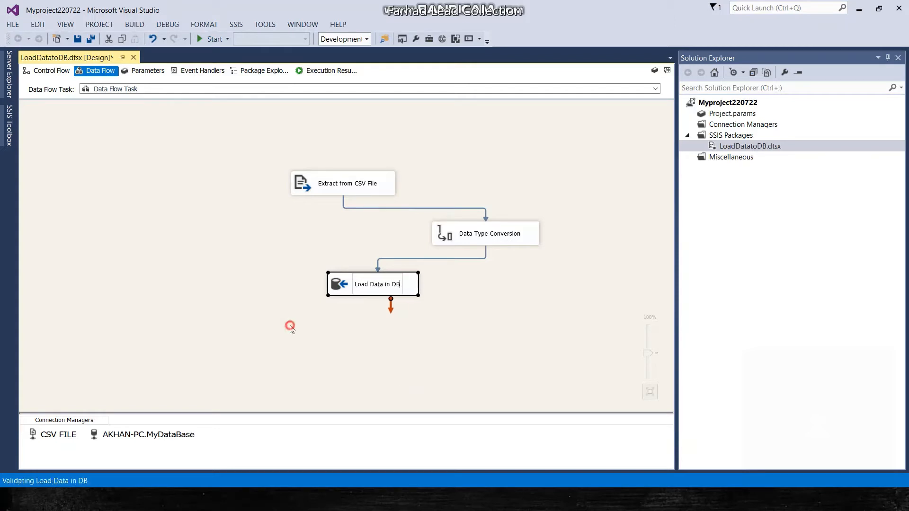
Save all project files and run the LoadDatatoDB package
click(90, 41)
click(211, 41)
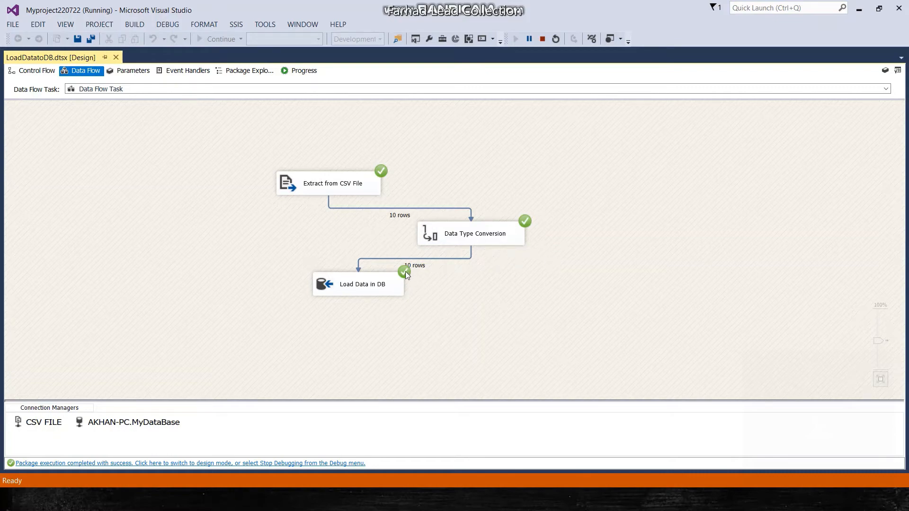
Switch to SQL Server Management Studio and bring up the SQLQuery4.sql query on MyDataBase
key(alt+Tab)
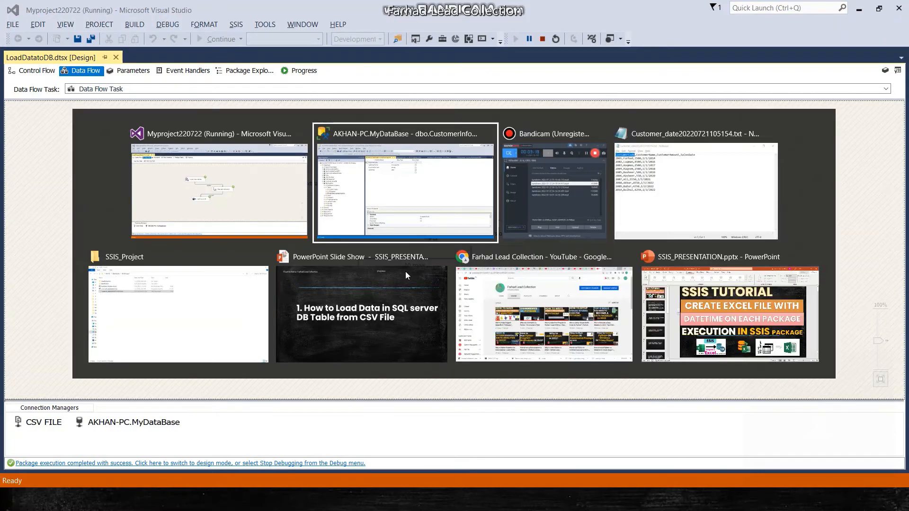
key(alt+Tab)
key(alt+Tab)
key(alt+Tab)
key(alt+Tab)
key(alt+Tab)
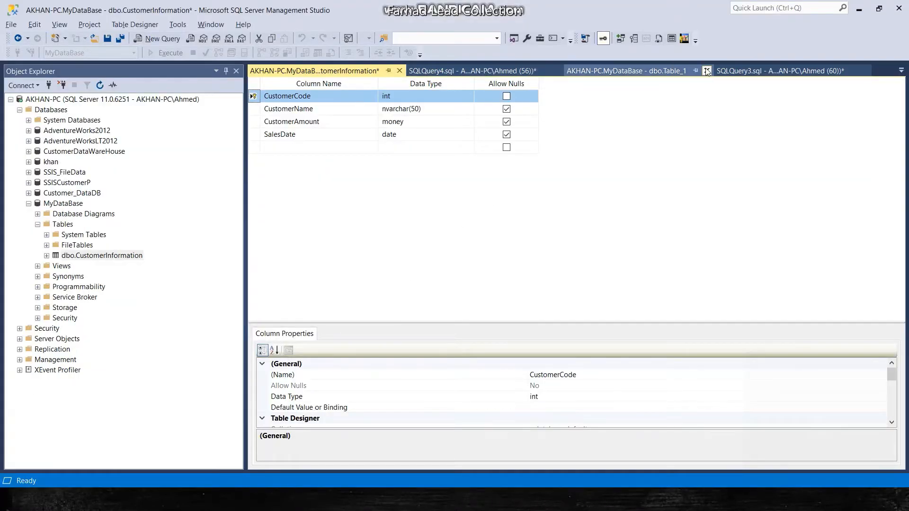
click(640, 70)
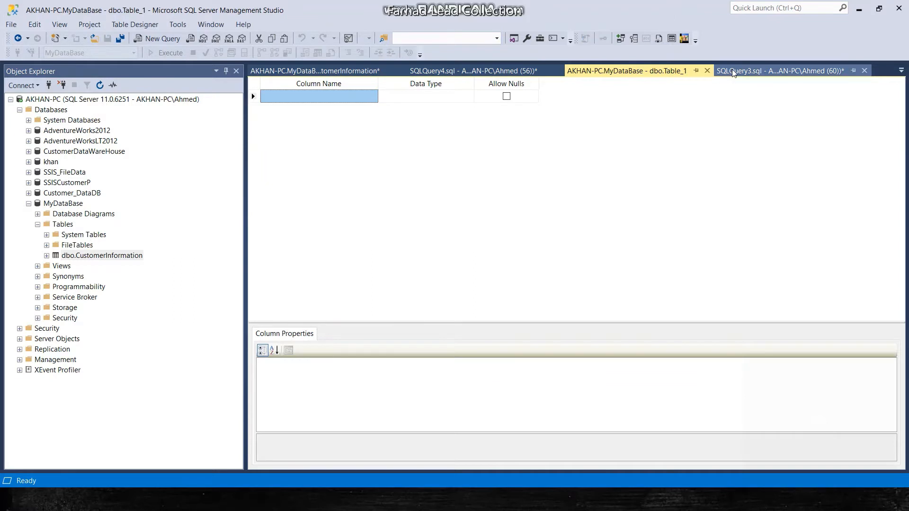
click(733, 71)
click(447, 71)
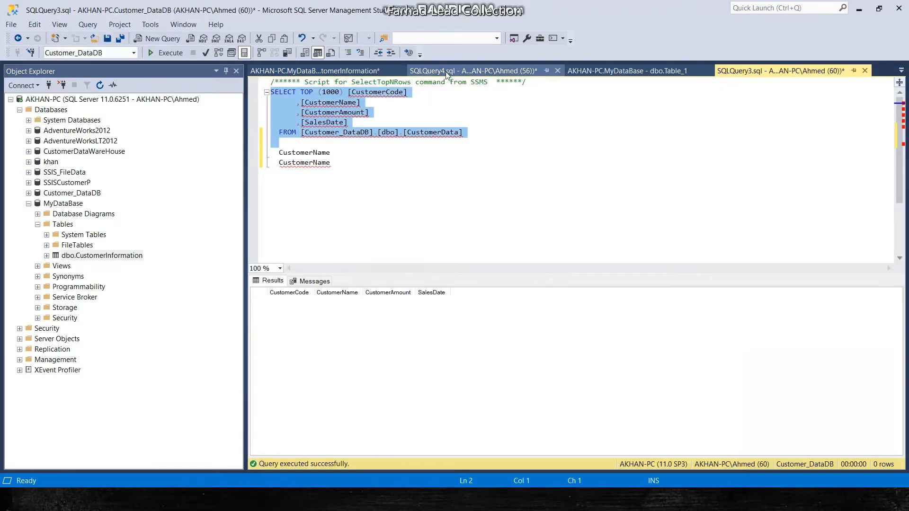
Run only the select * from [dbo].[CustomerInformation] statement to check the loaded rows
click(478, 180)
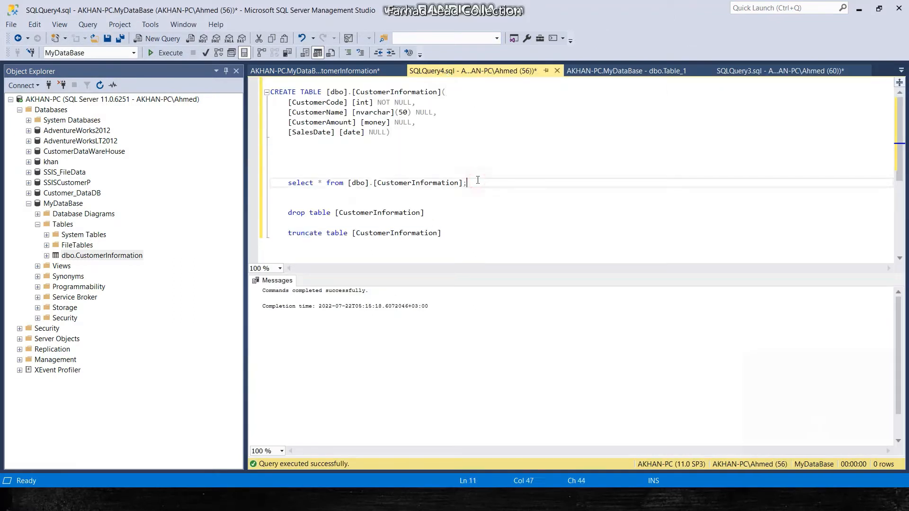
key(shift+Home)
key(XF86MonBrightnessDown)
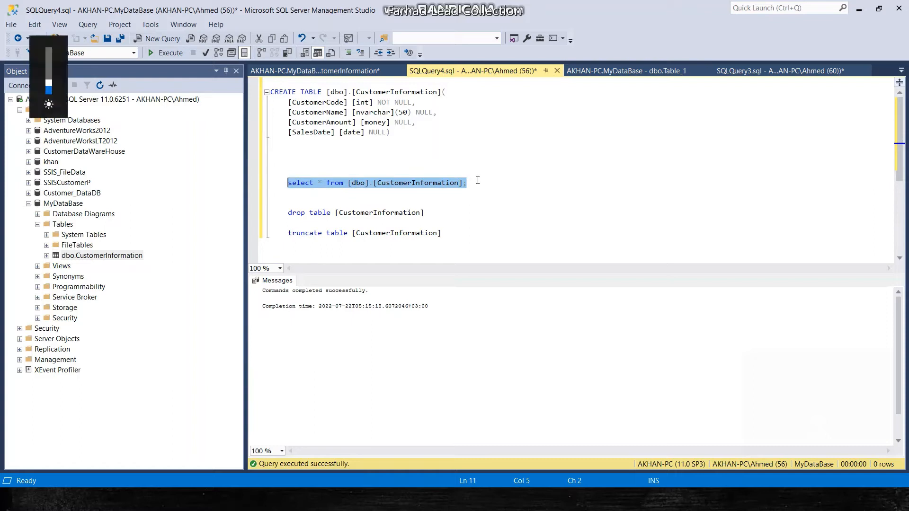
key(F5)
key(XF86MonBrightnessUp)
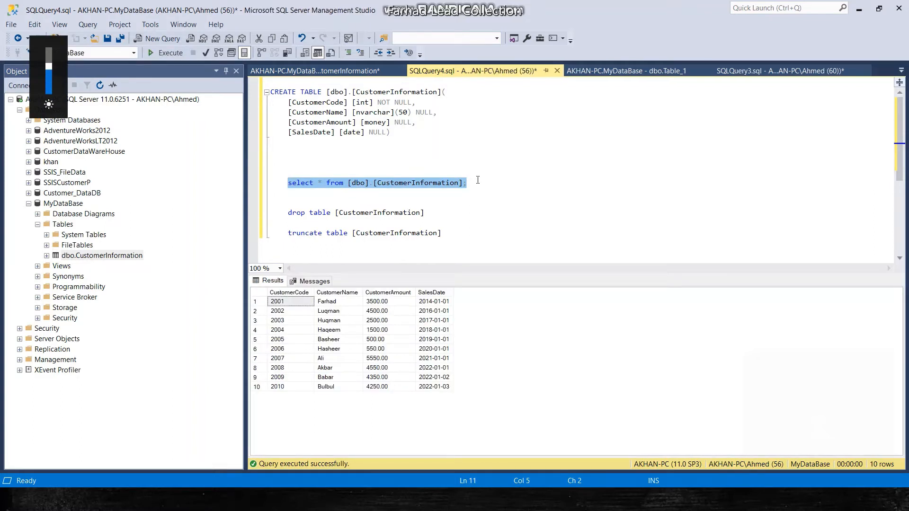
click(478, 180)
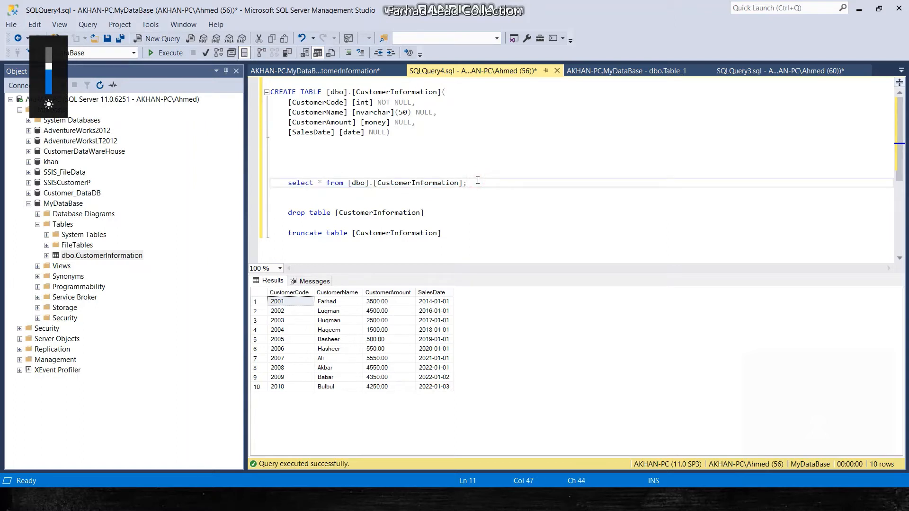
key(alt+Tab)
key(alt+Tab)
key(alt+Tab)
key(alt+Tab)
key(alt+Tab)
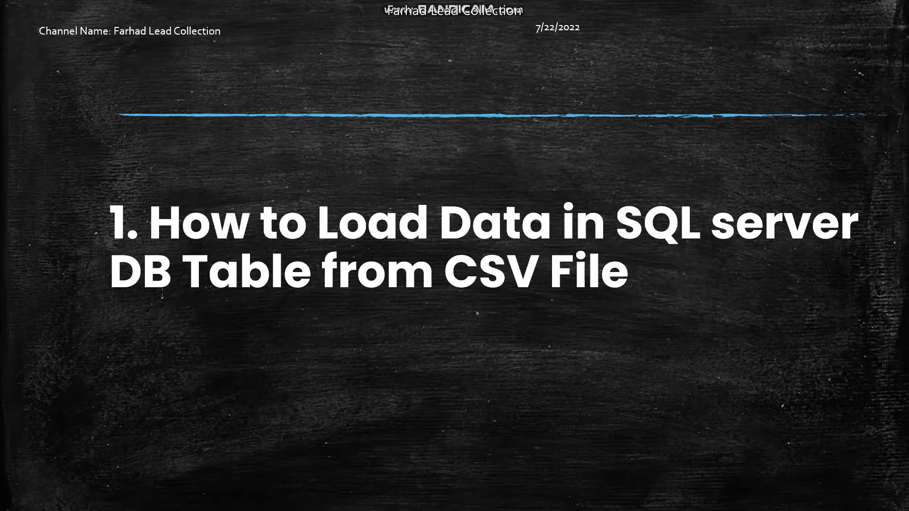
key(Right)
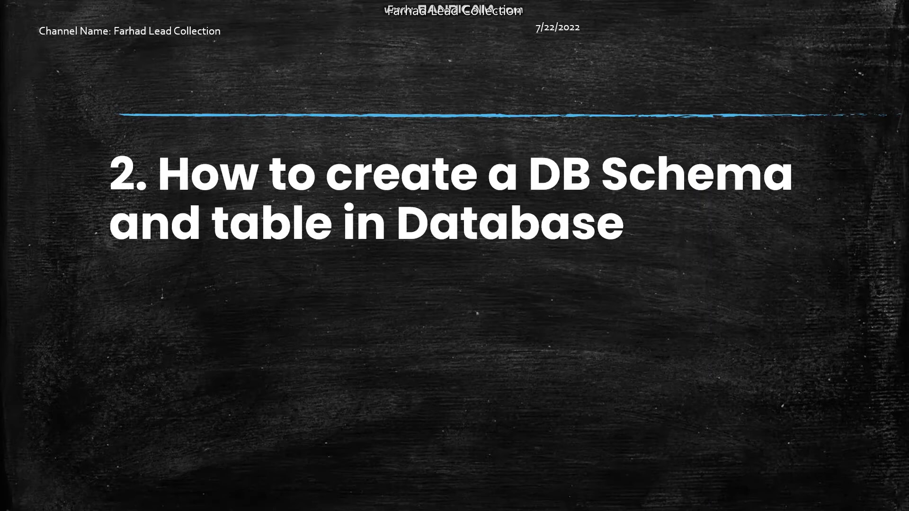
key(Right)
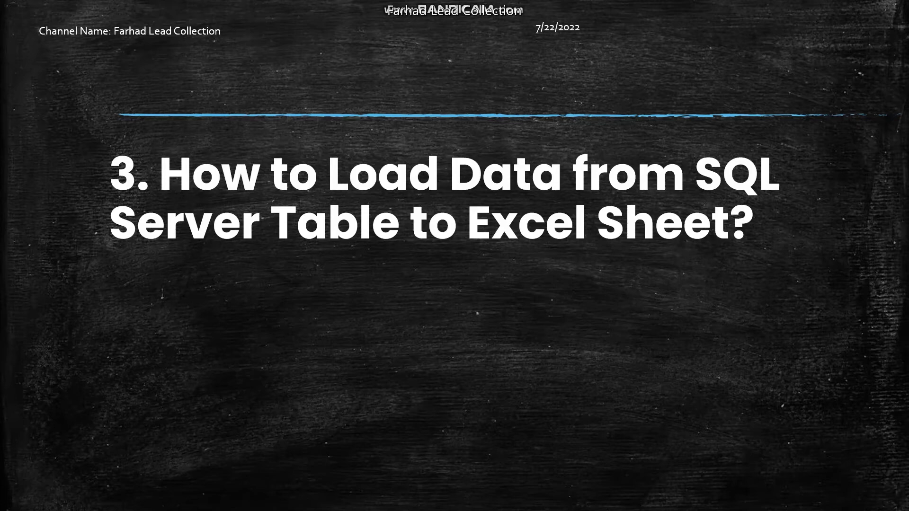
Switch back to Visual Studio and stop debugging the LoadDatatoDB package
key(alt+Tab)
key(alt+Tab)
key(alt+Tab)
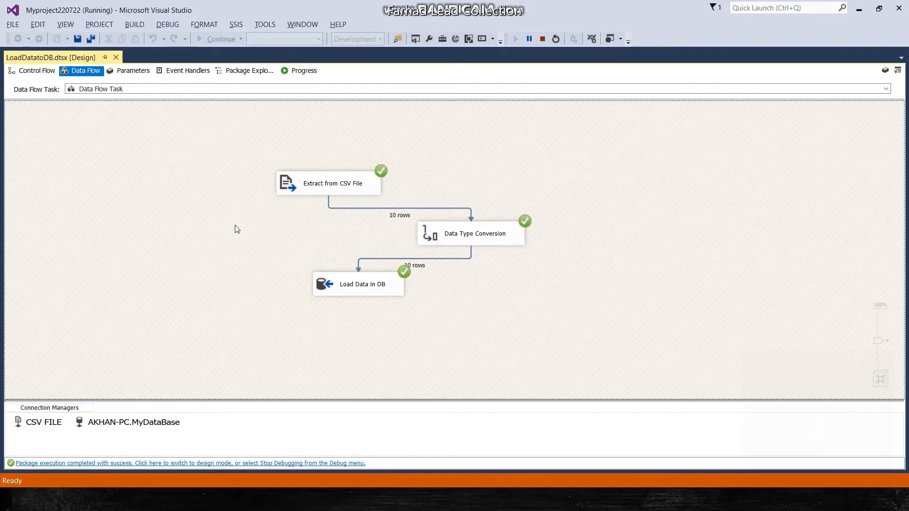
click(543, 39)
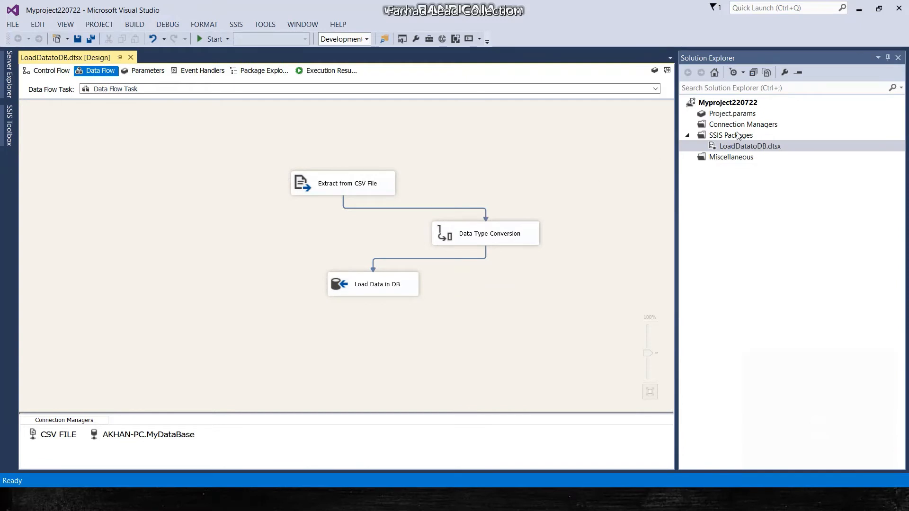
Add a new SSIS package to the Myproject220722 project
click(736, 136)
right_click(736, 137)
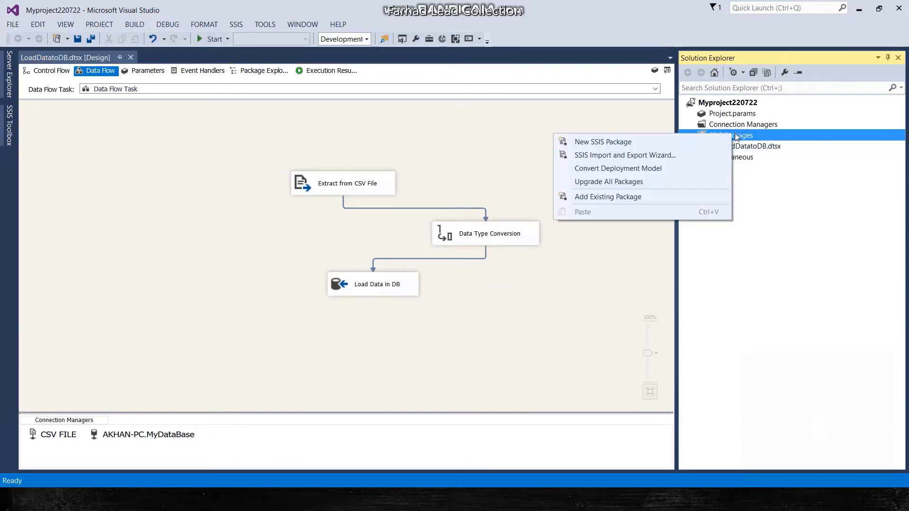
click(681, 142)
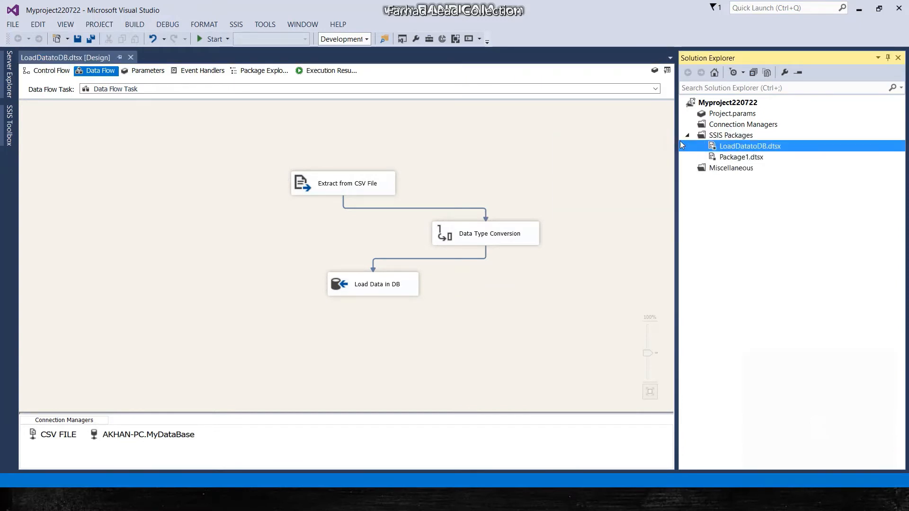
Rename the LoadDatatoDB.dtsx package as LoadDatainExcelFileFromDB.dtsx
right_click(731, 149)
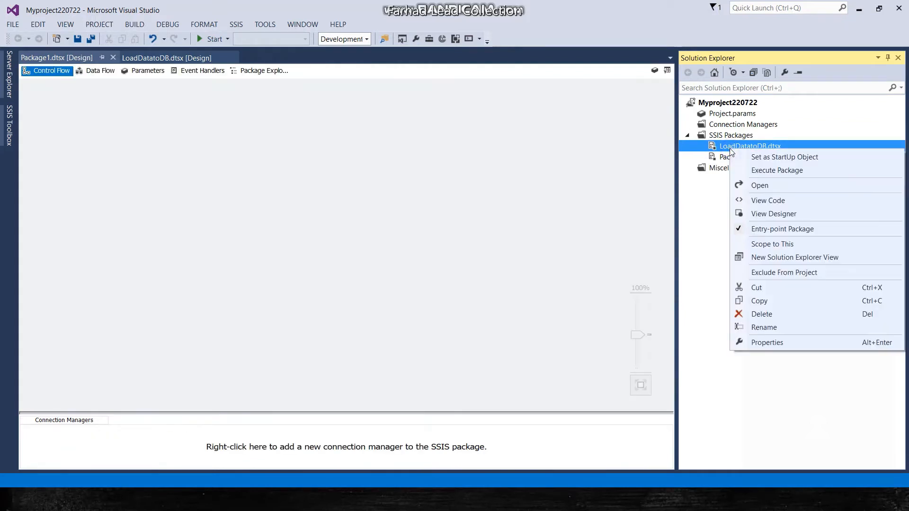
click(765, 331)
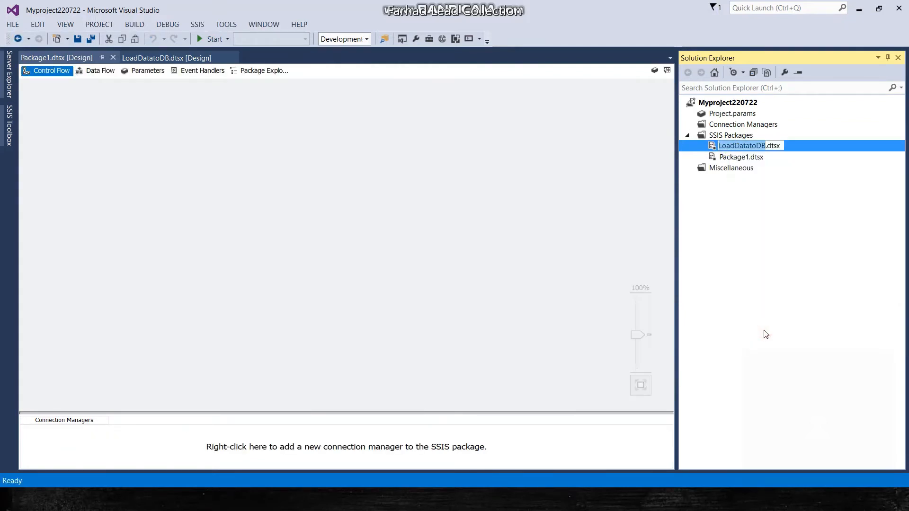
text(LoadDatain ExcelFileFrom DB)
key(Return)
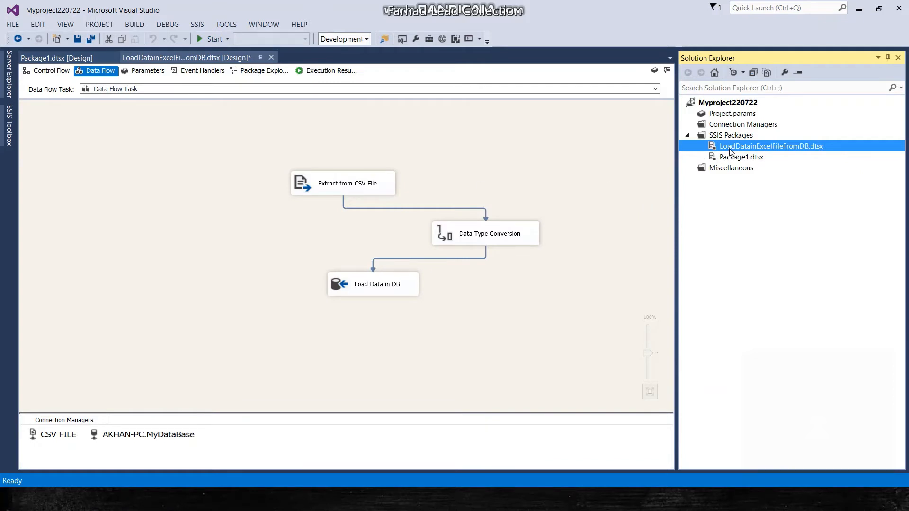
Compare the designs of LoadDatainExcelFileFromDB.dtsx and Package1.dtsx to check which package received the new name
click(165, 59)
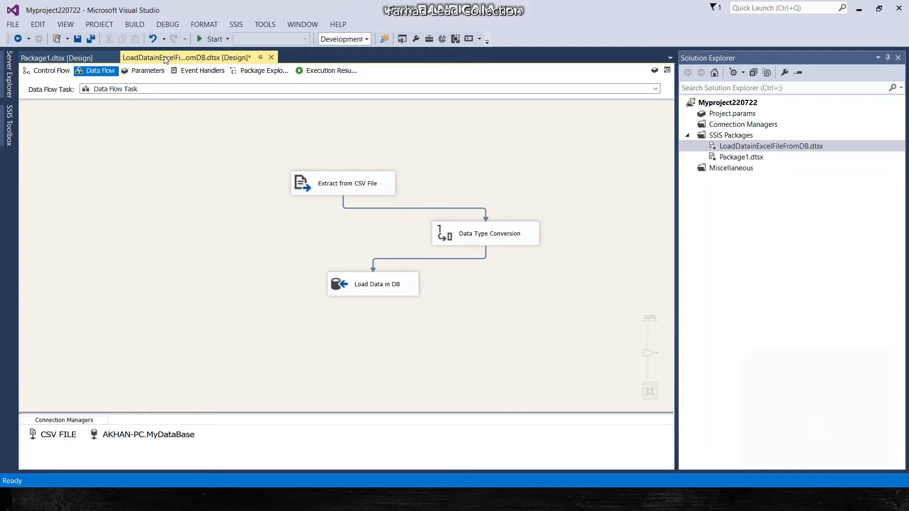
click(62, 62)
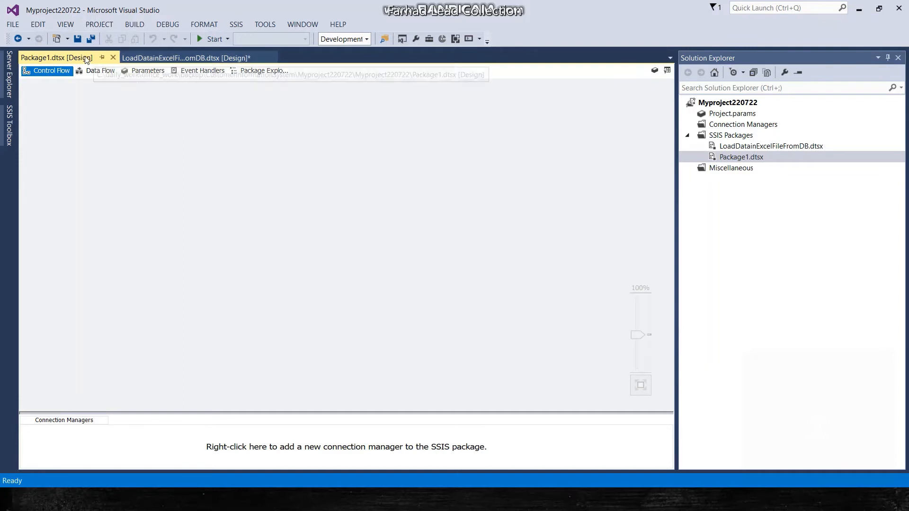
click(192, 57)
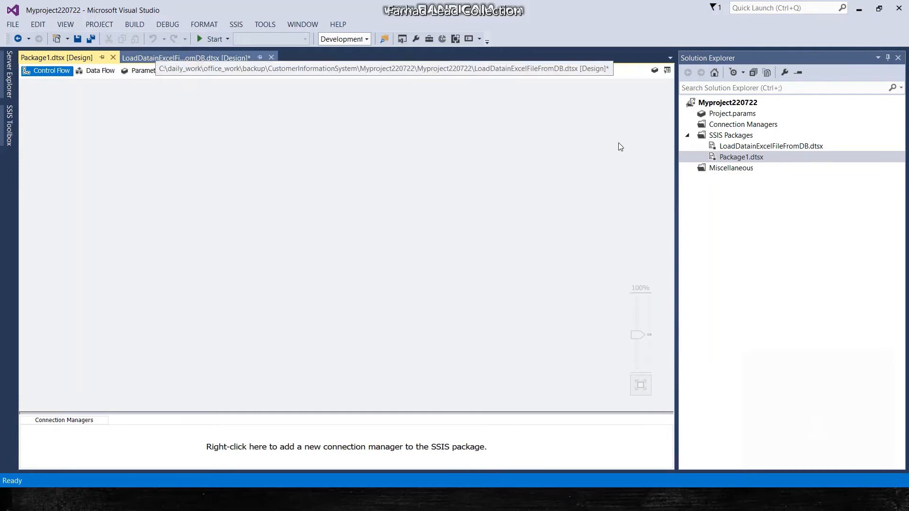
Rename the Package1.dtsx package as LoadDatatoExcelFielFromDB.dtsx
right_click(741, 147)
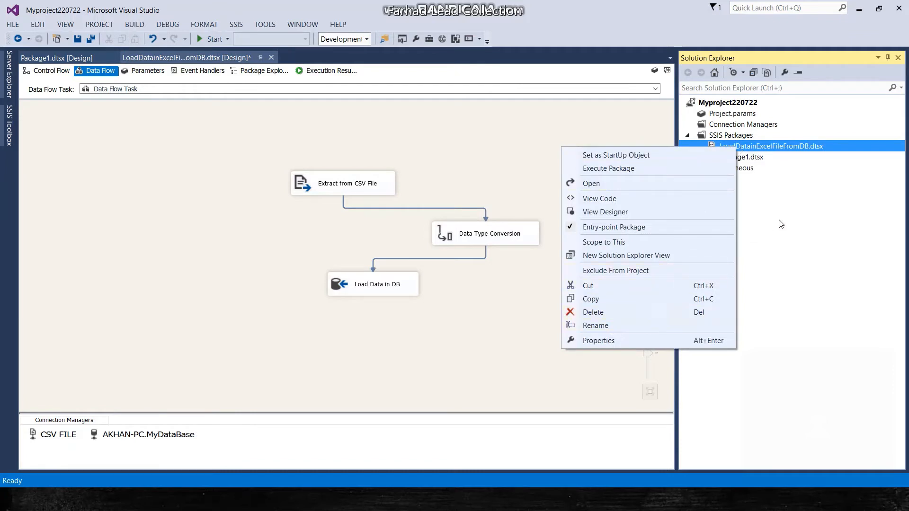
click(795, 212)
right_click(742, 158)
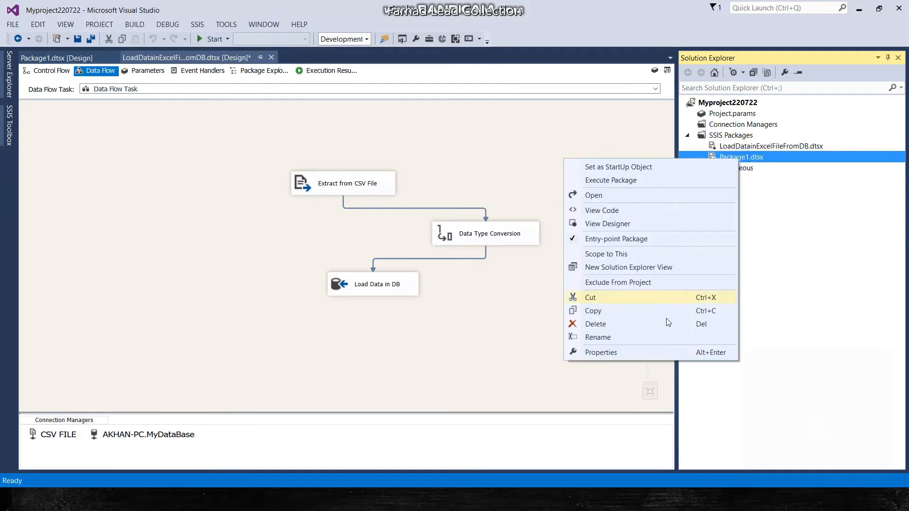
click(637, 339)
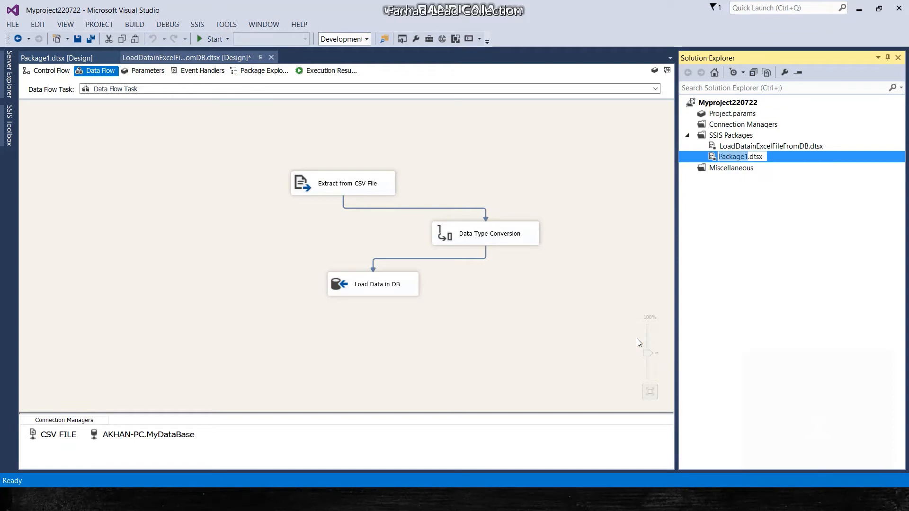
text(LoadData)
text(inE)
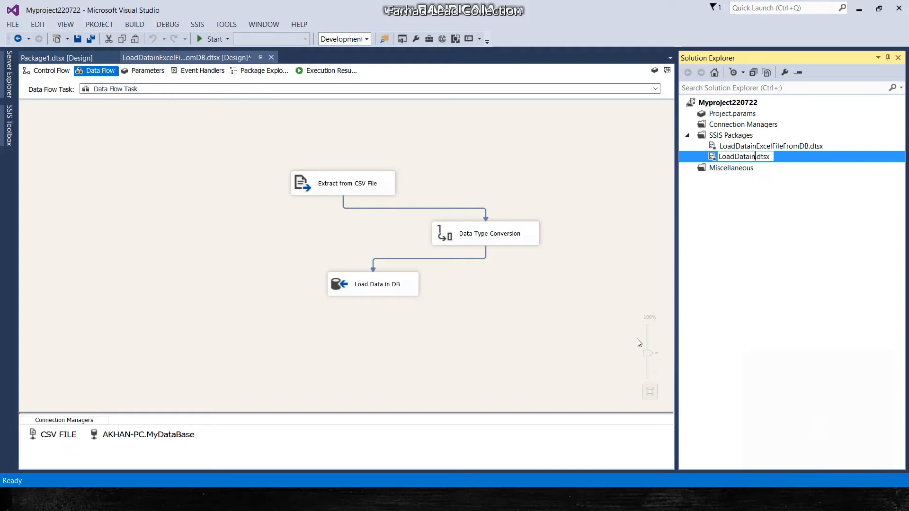
key(BackSpace)
key(BackSpace)
key(BackSpace)
text(toExcelFielFromDB)
key(Return)
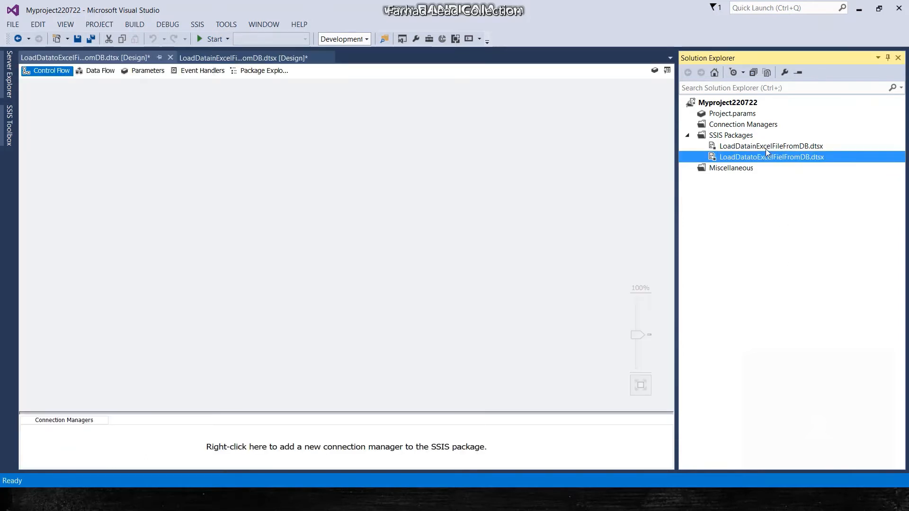
Rename the LoadDatainExcelFileFromDB.dtsx package as LoadDatafromCSVtoDB.dtsx
click(764, 147)
right_click(764, 147)
click(619, 325)
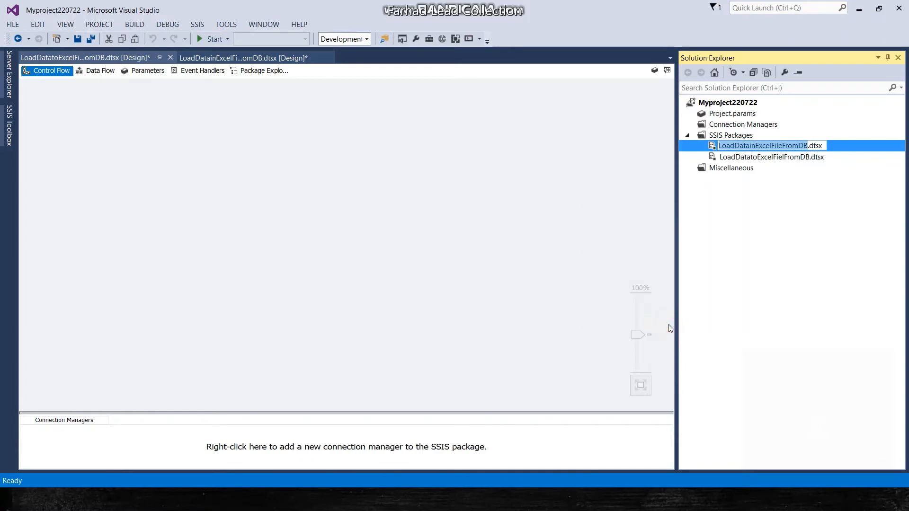
text(Load)
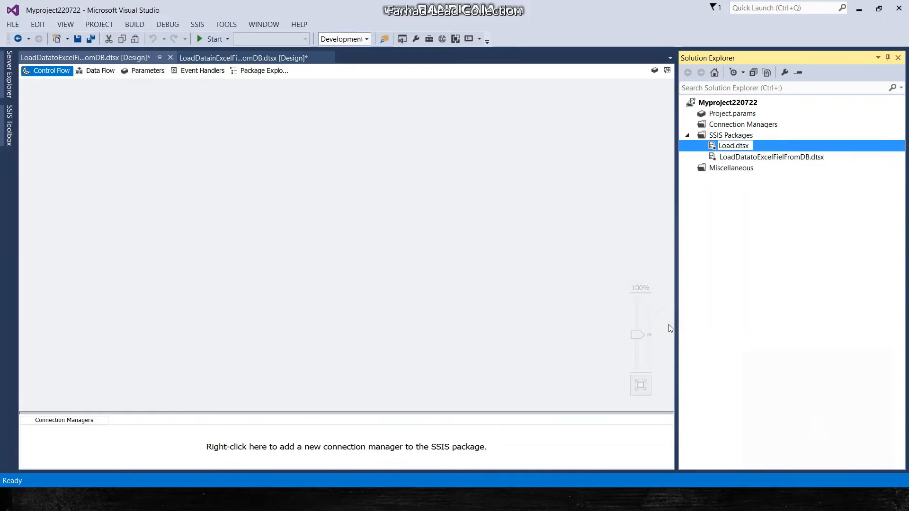
text(Data)
text(fromC)
text(SC)
text(to)
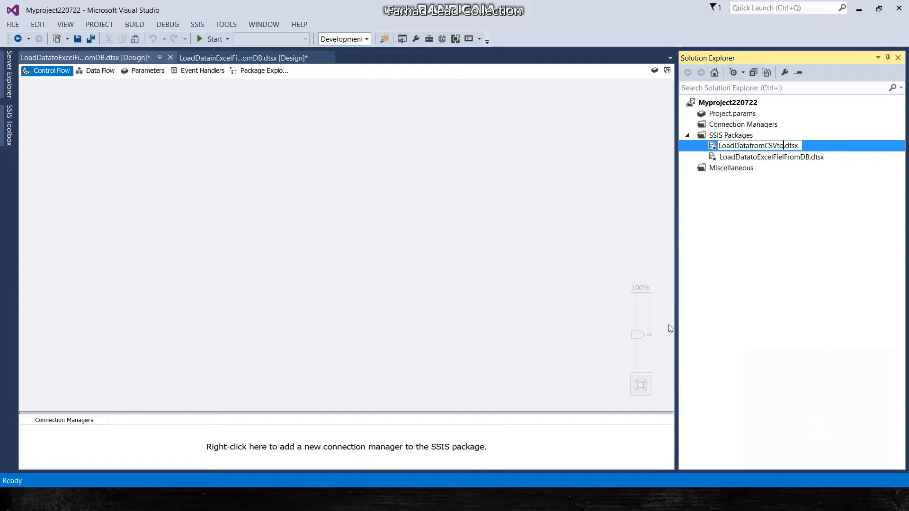
text(DB)
key(Return)
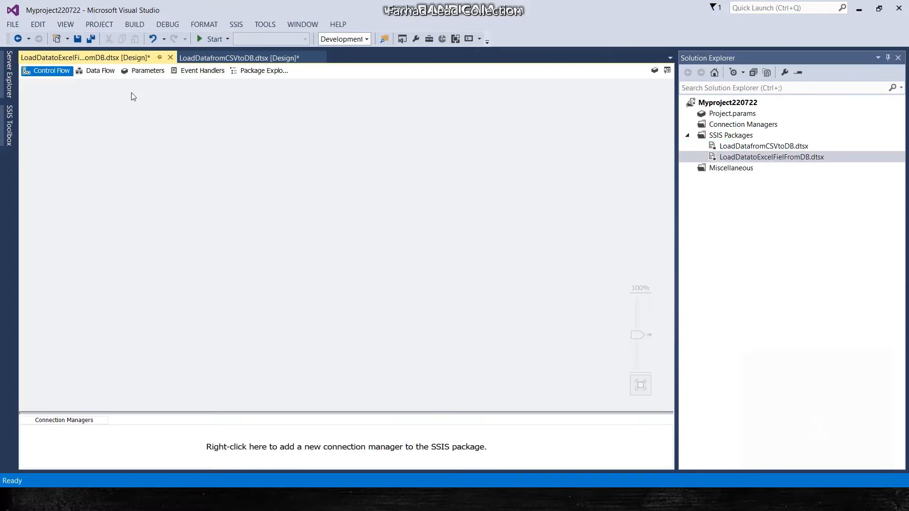
Create a Data Flow Task in the LoadDatatoExcelFielFromDB package and place an OLE DB Source in it
click(100, 78)
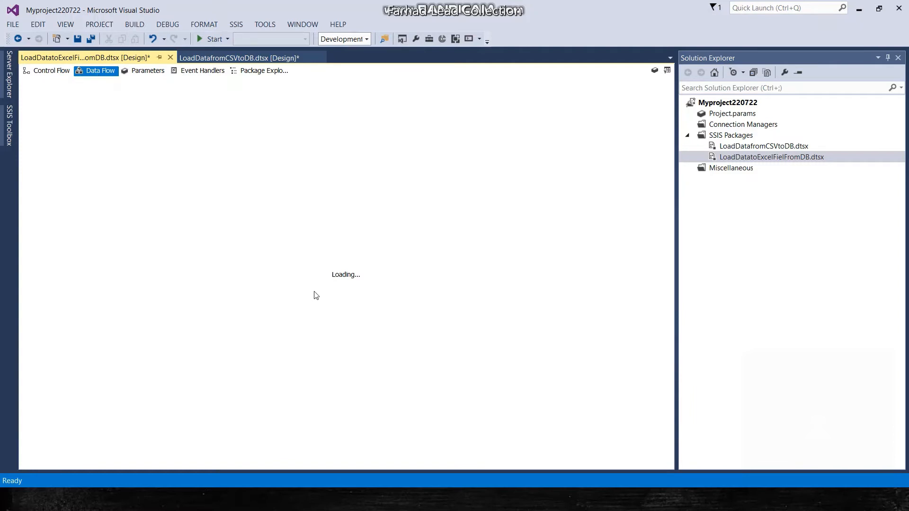
click(307, 274)
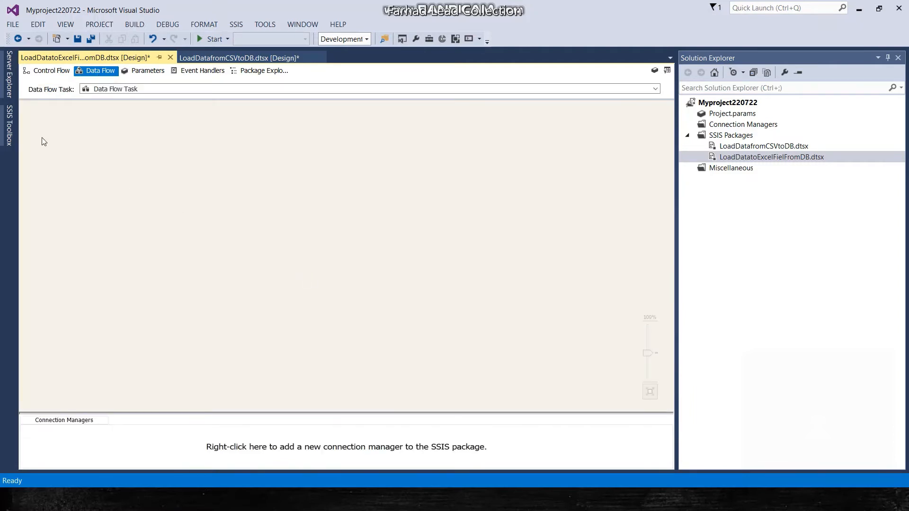
click(8, 133)
drag(184, 199, 185, 323)
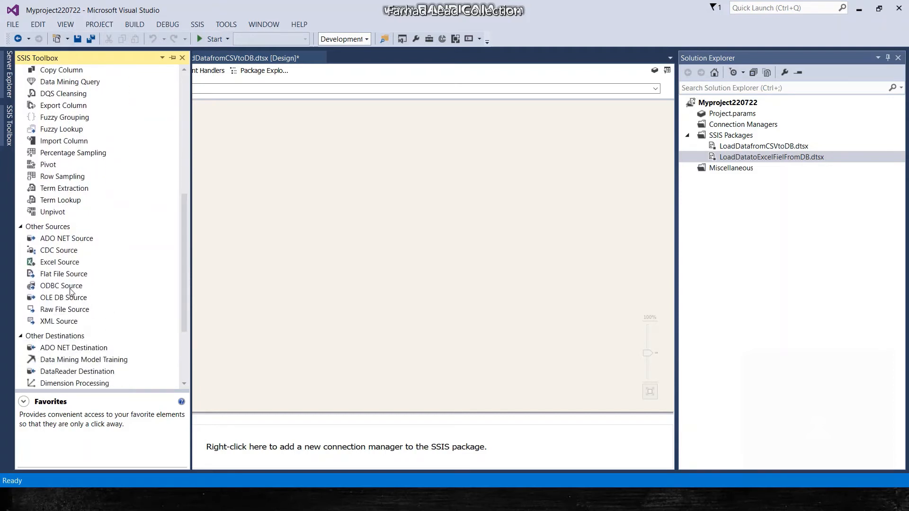
drag(64, 298, 287, 204)
click(335, 217)
Give the OLE DB Source a new connection manager based on the existing MyDataBase data connection
double_click(334, 218)
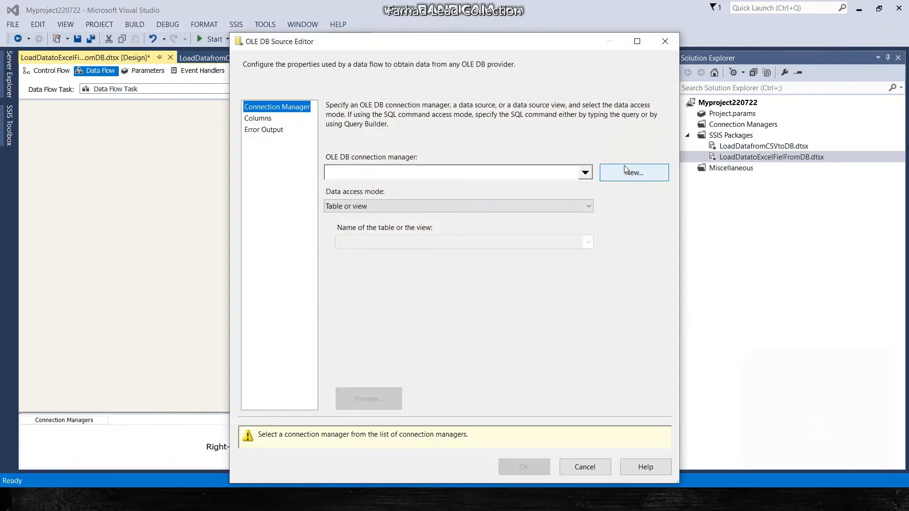
click(634, 173)
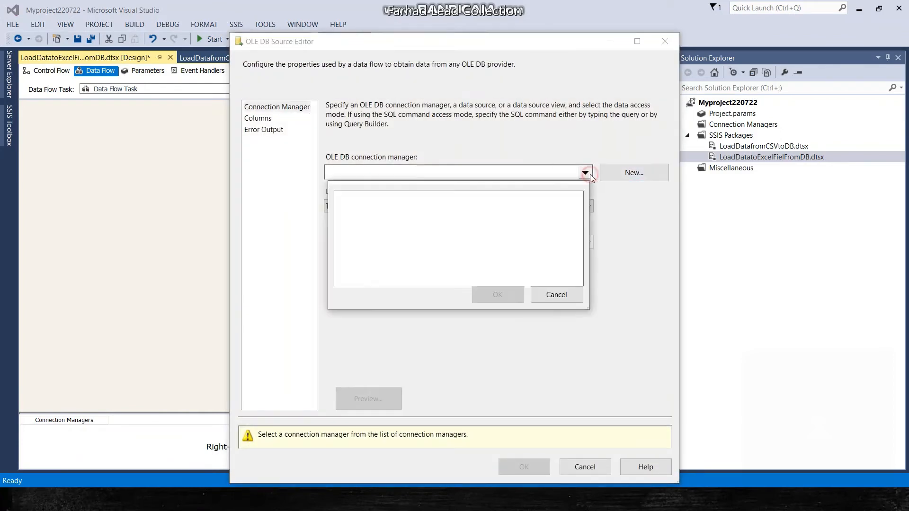
click(554, 294)
click(627, 180)
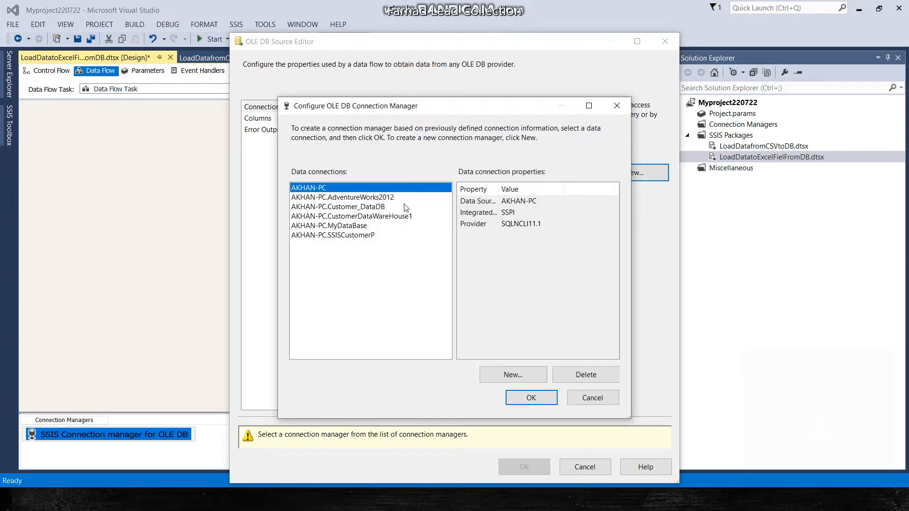
click(356, 207)
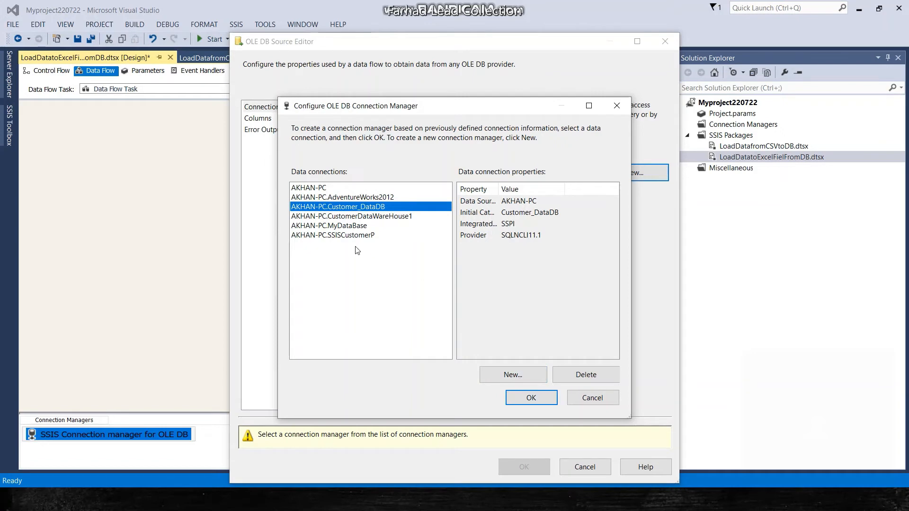
click(348, 227)
click(515, 393)
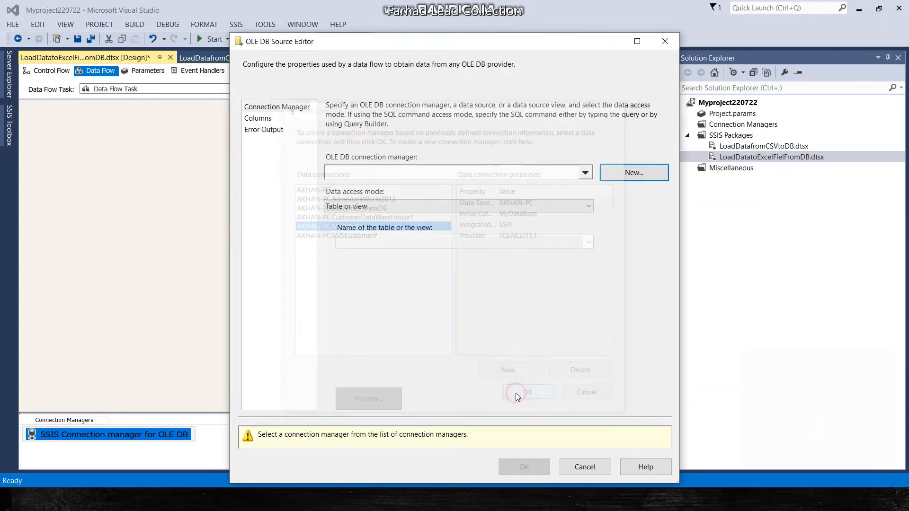
Choose the [dbo].[CustomerInformation] table for the source, and switch its data access mode to SQL command
click(589, 243)
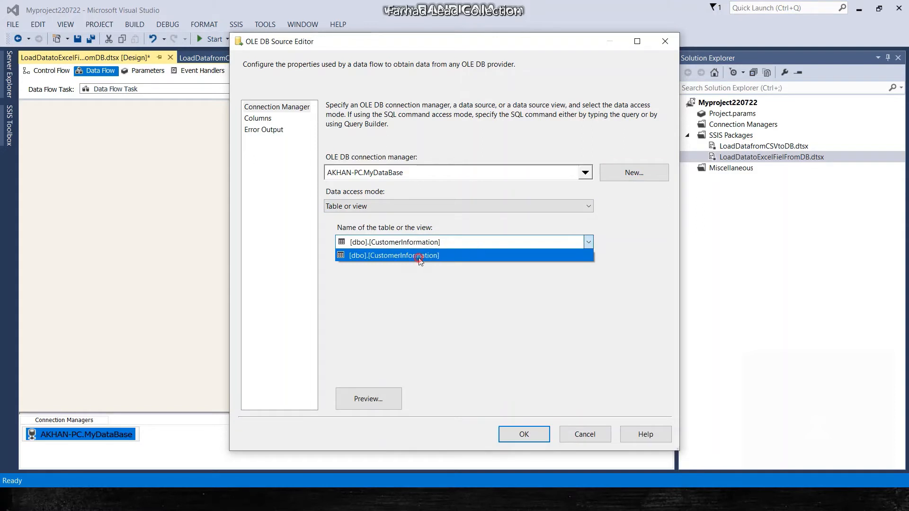
click(420, 256)
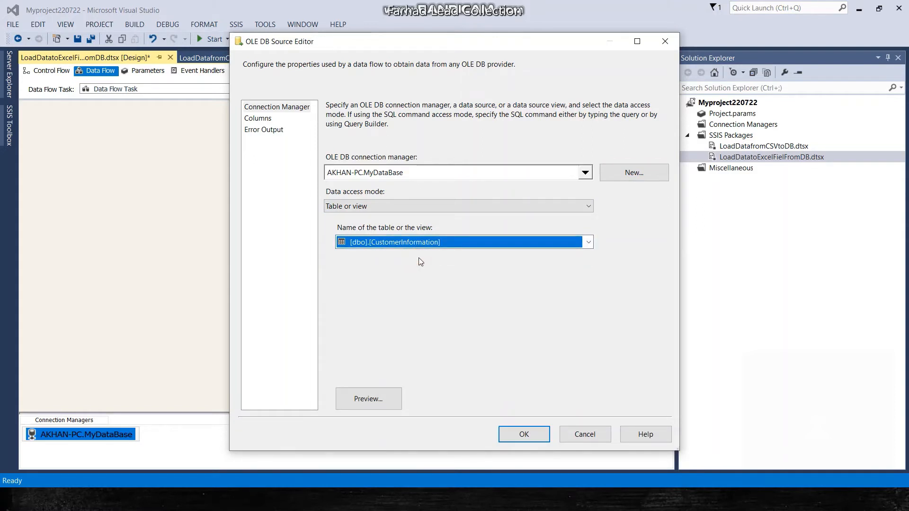
click(452, 207)
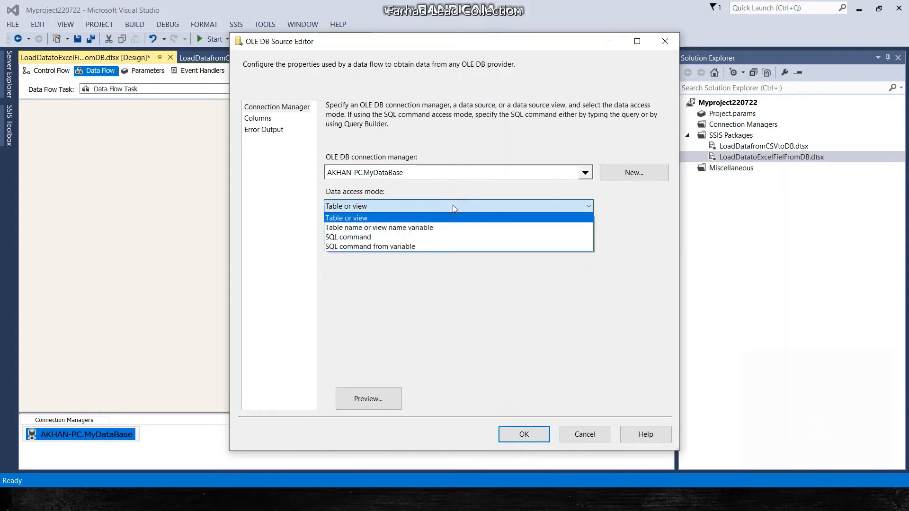
click(365, 237)
click(435, 291)
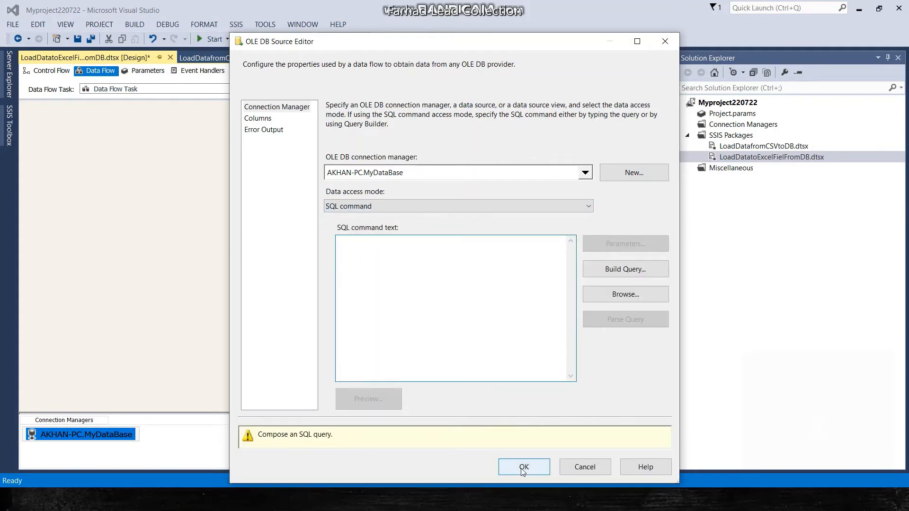
In SQL Server Management Studio, generate the top 1000 rows query for dbo.CustomerInformation, remove TOP (1000), and copy the SELECT statement
key(alt+Tab)
key(alt+Tab)
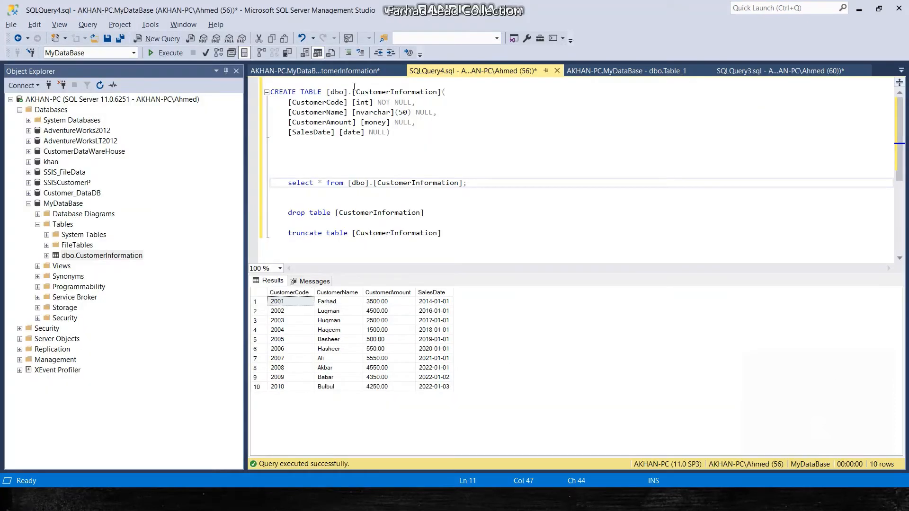
right_click(67, 257)
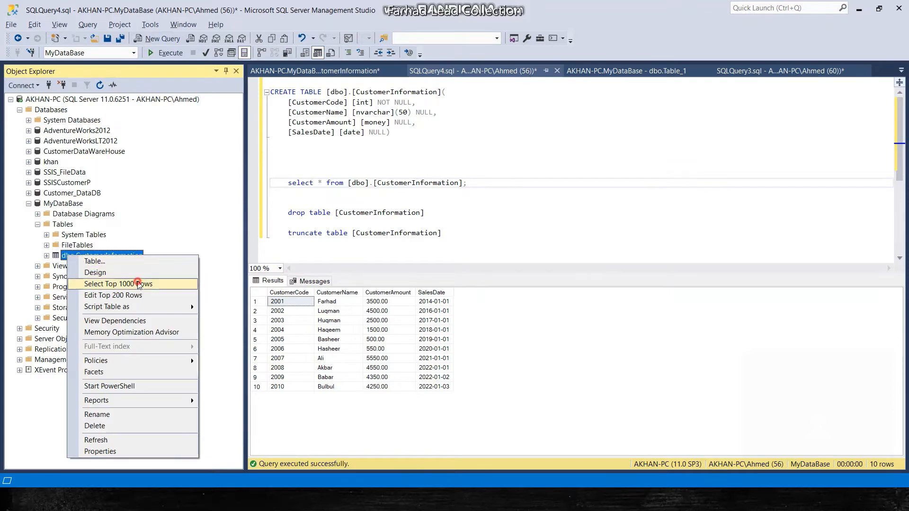
click(138, 281)
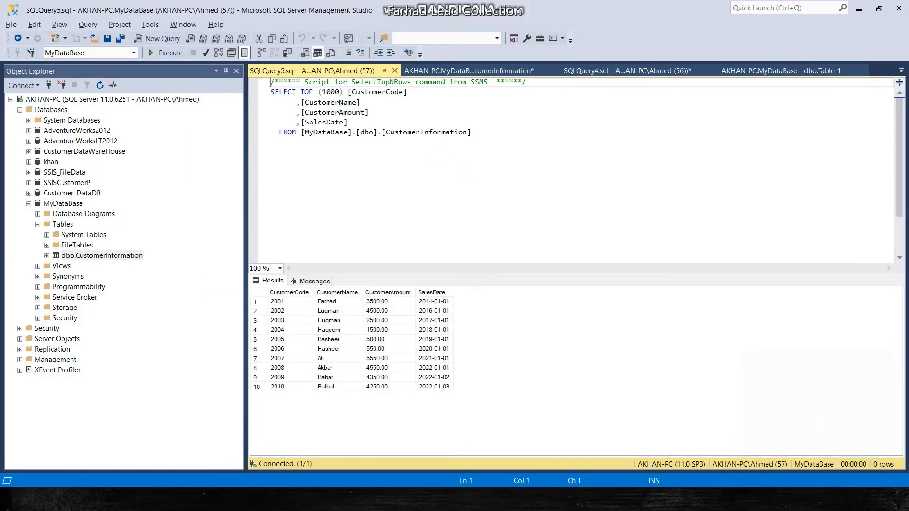
drag(301, 93, 343, 93)
key(Delete)
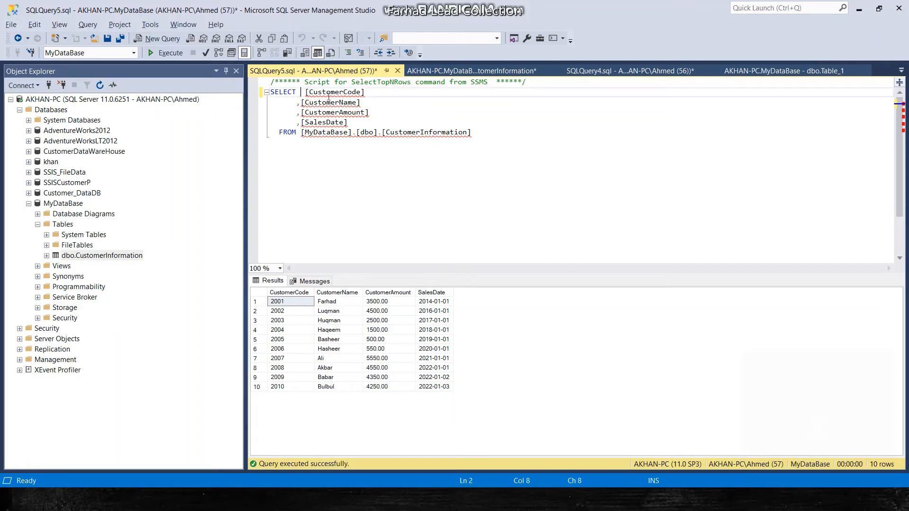
drag(271, 91, 513, 136)
key(ctrl+c)
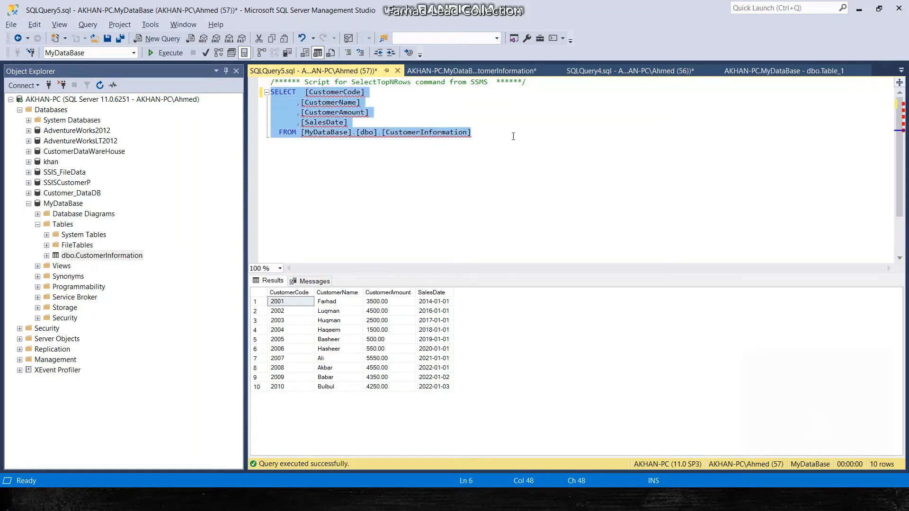
Back in Visual Studio, paste the SELECT statement as the source's SQL command, check its preview and columns, and confirm the source
key(alt+Tab)
key(ctrl+v)
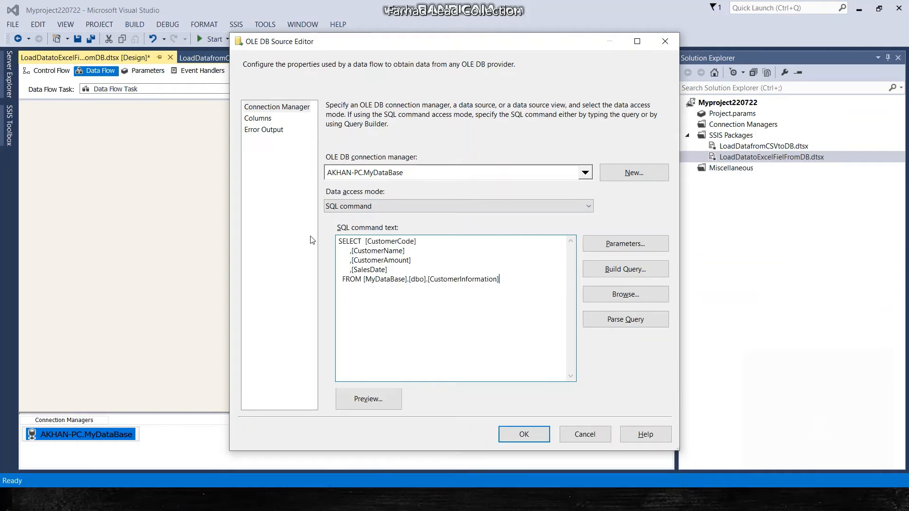
click(398, 400)
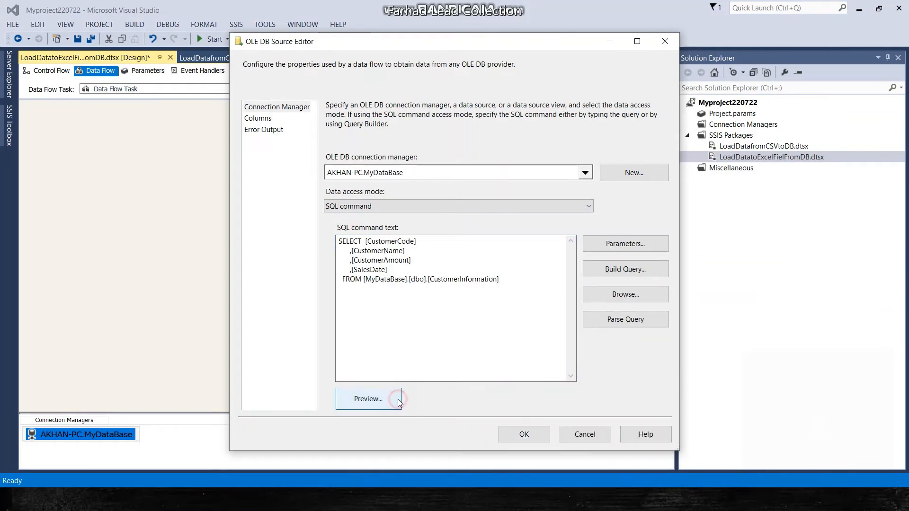
click(553, 368)
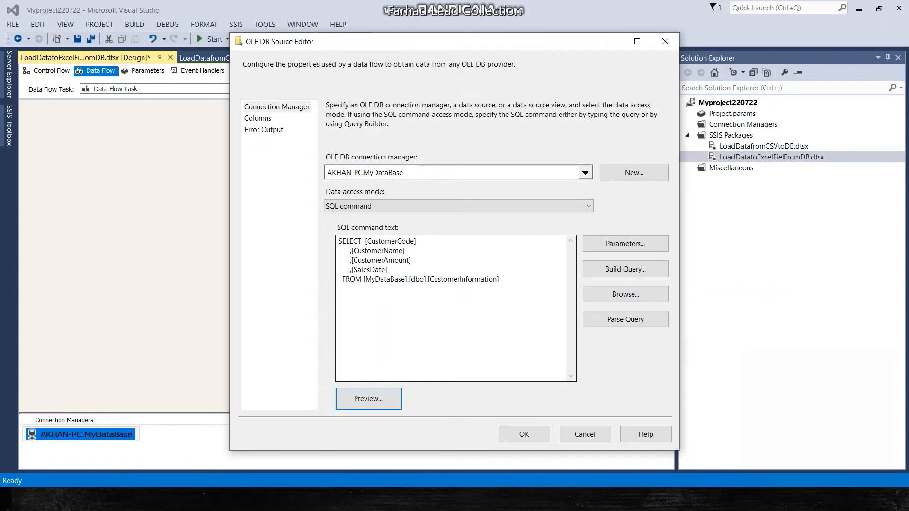
click(264, 119)
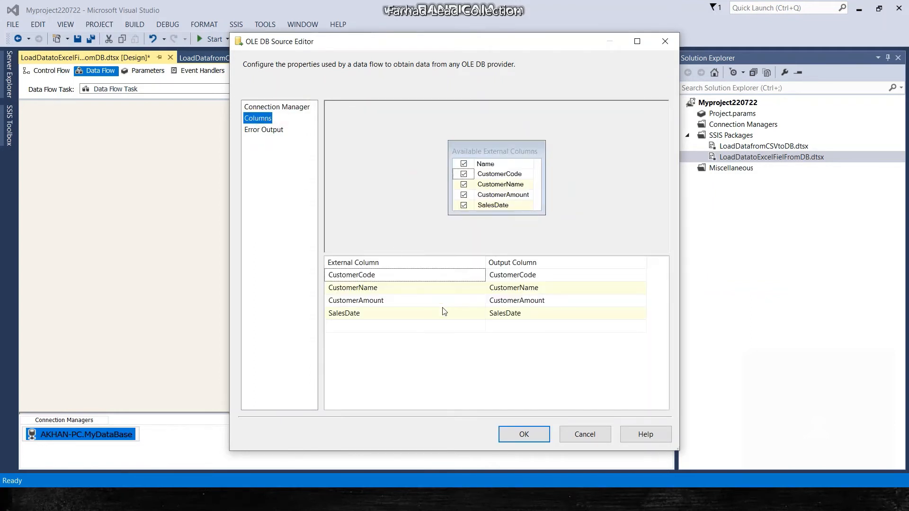
click(524, 434)
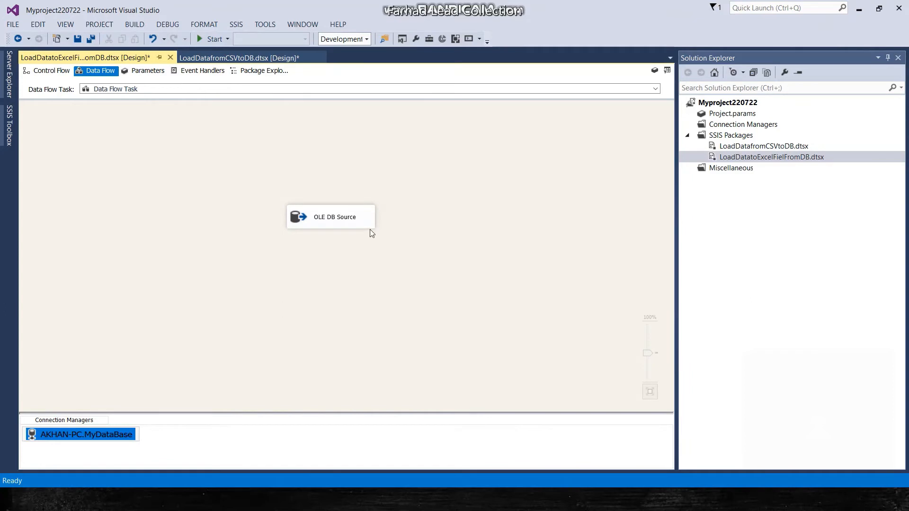
Add an Excel Destination below the OLE DB Source and open its editor without any input columns connected
click(348, 225)
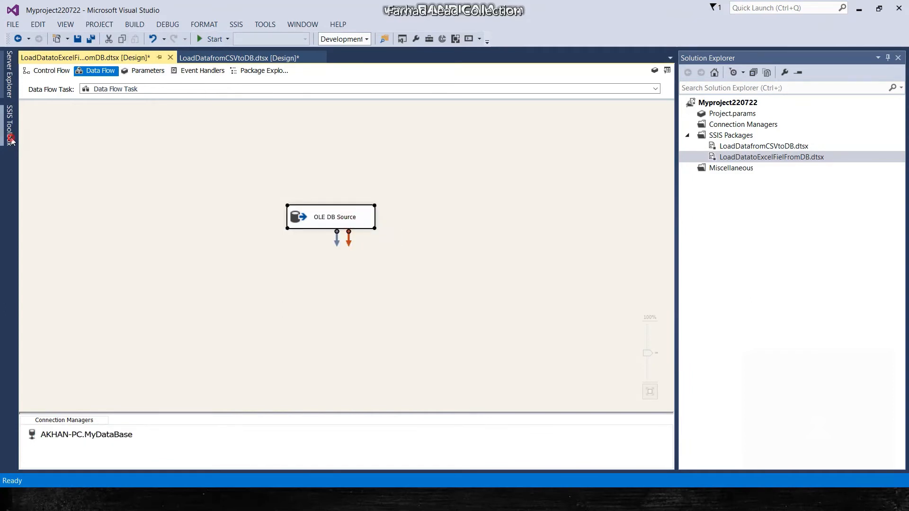
mouse_move(11, 140)
drag(186, 270, 187, 326)
drag(71, 287, 336, 322)
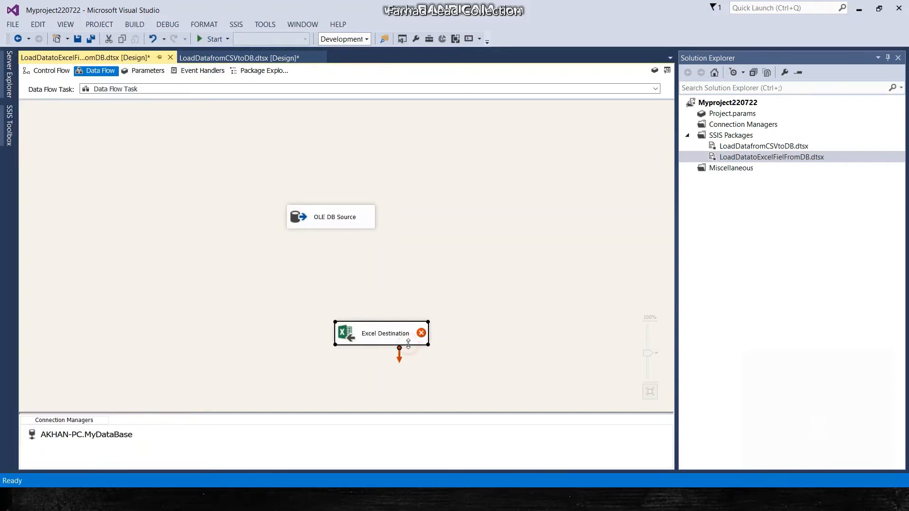
click(384, 335)
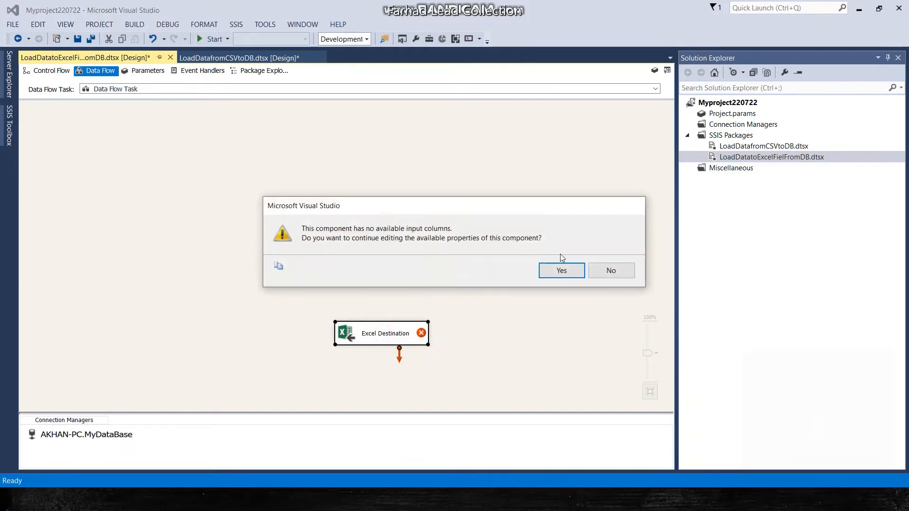
click(563, 271)
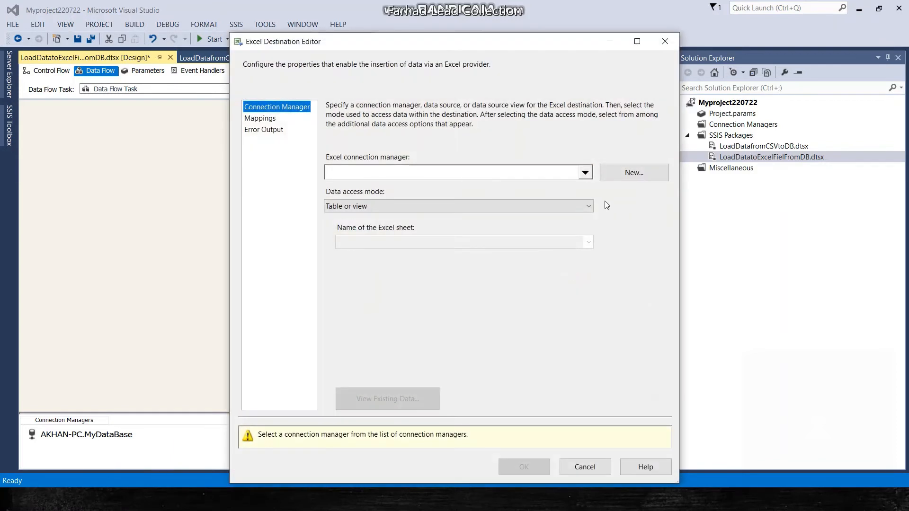
Cancel the Excel Destination editor and switch to File Explorer to open the NewProject folder in SSIS_Project
click(582, 468)
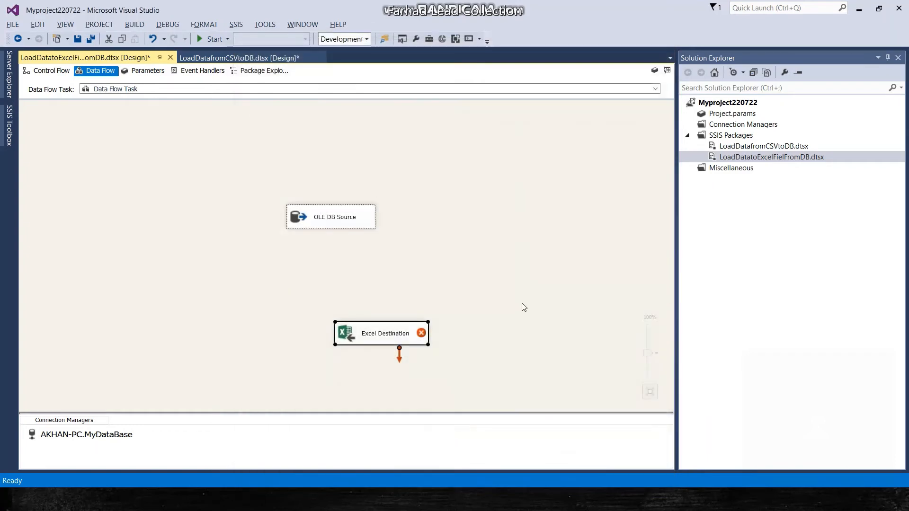
key(alt+Tab)
key(alt+Tab)
key(alt+Tab)
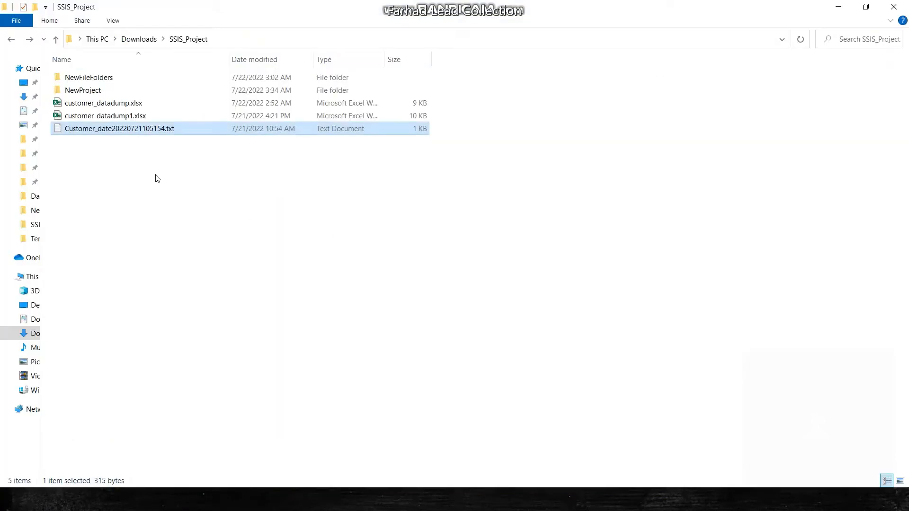
double_click(94, 91)
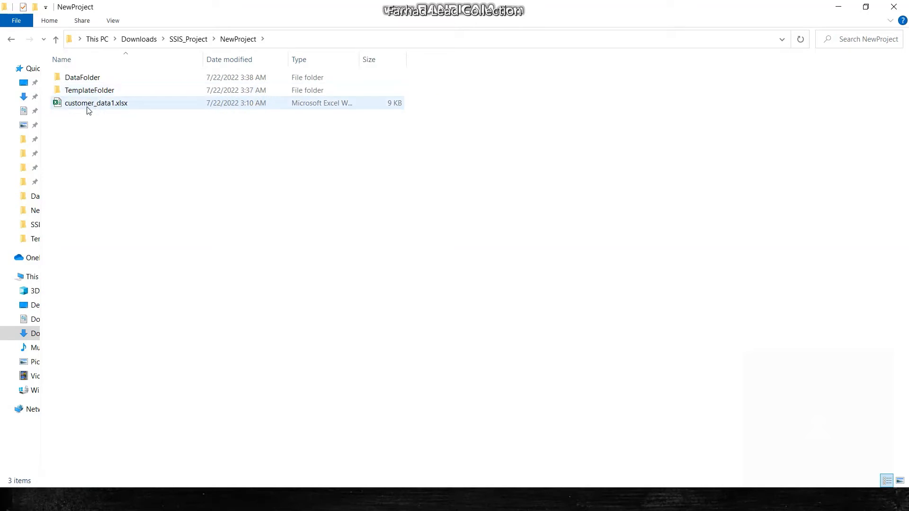
click(88, 110)
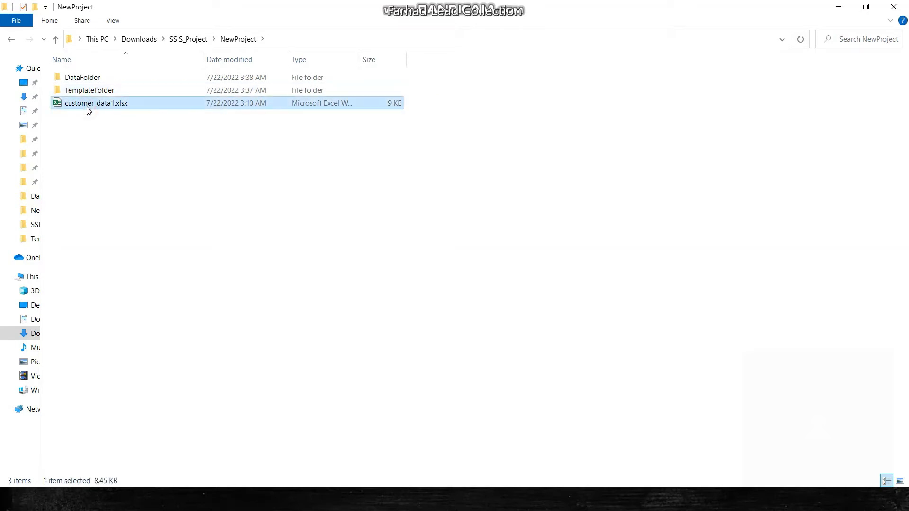
Permanently delete all the ProductData workbooks in DataFolder
double_click(89, 77)
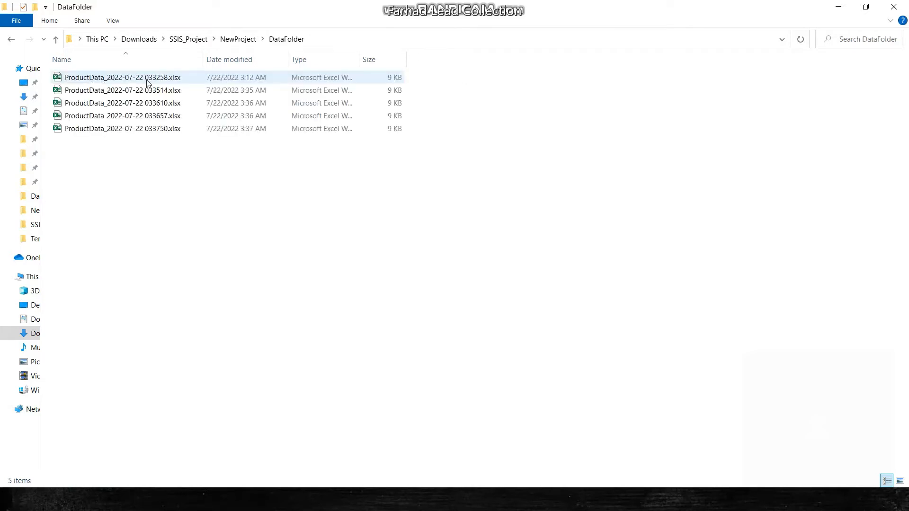
click(147, 83)
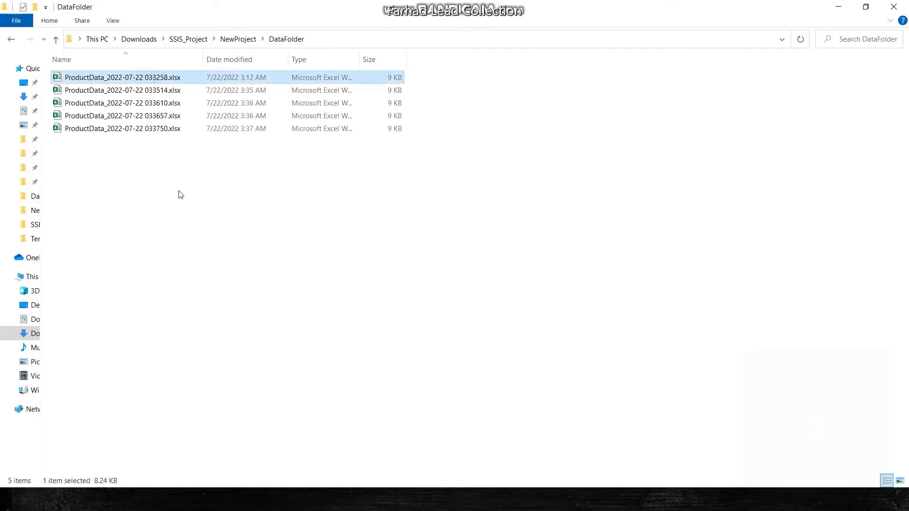
key(ctrl+a)
key(shift+Delete)
key(Return)
Check TemplateFolder, return to NewProject, open customer_data1.xlsx in Excel and clear the data in A2:D11 below the headers
key(alt+Up)
key(Down)
key(Return)
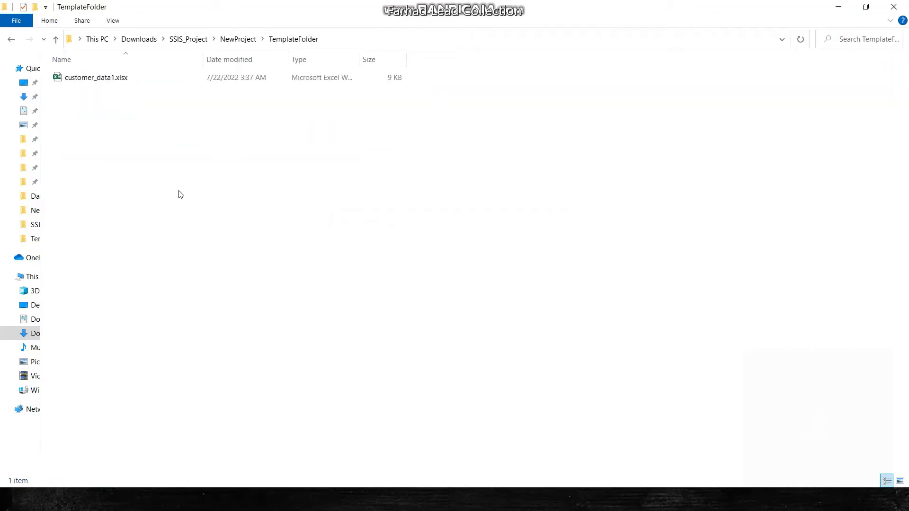
key(alt+Up)
click(121, 105)
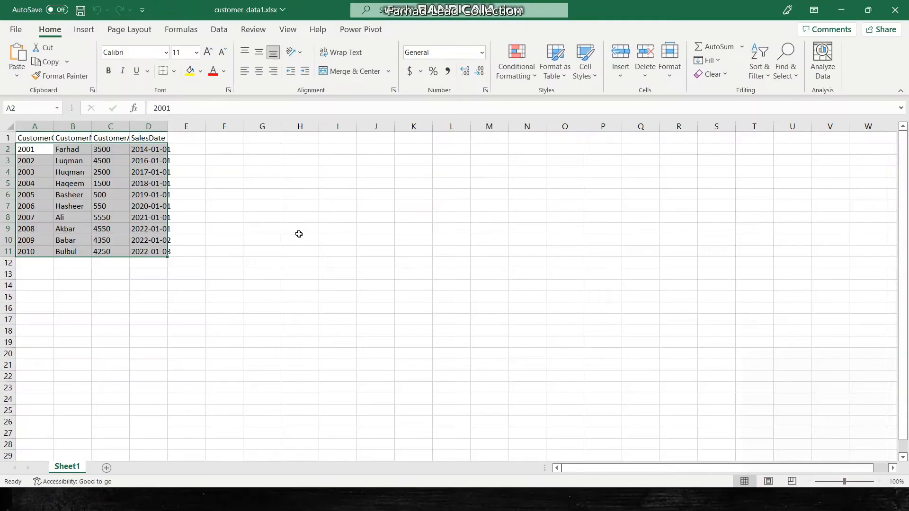
key(Delete)
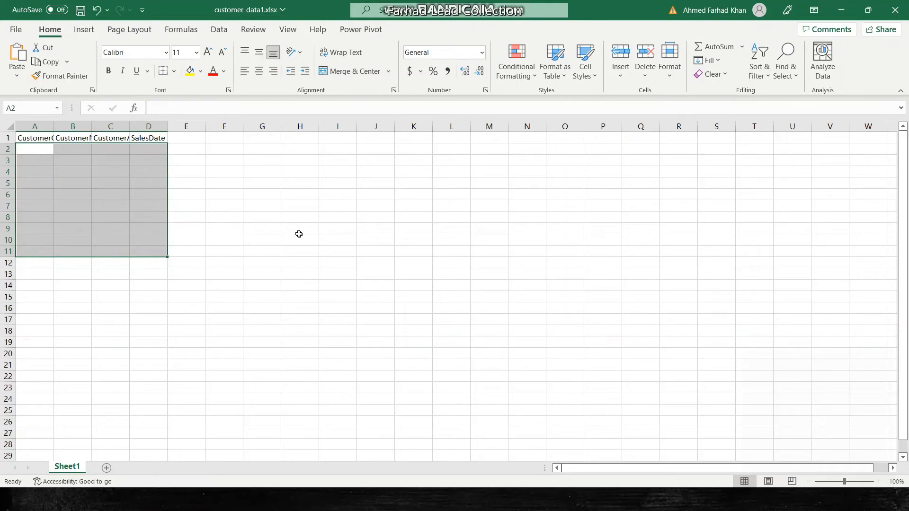
click(223, 206)
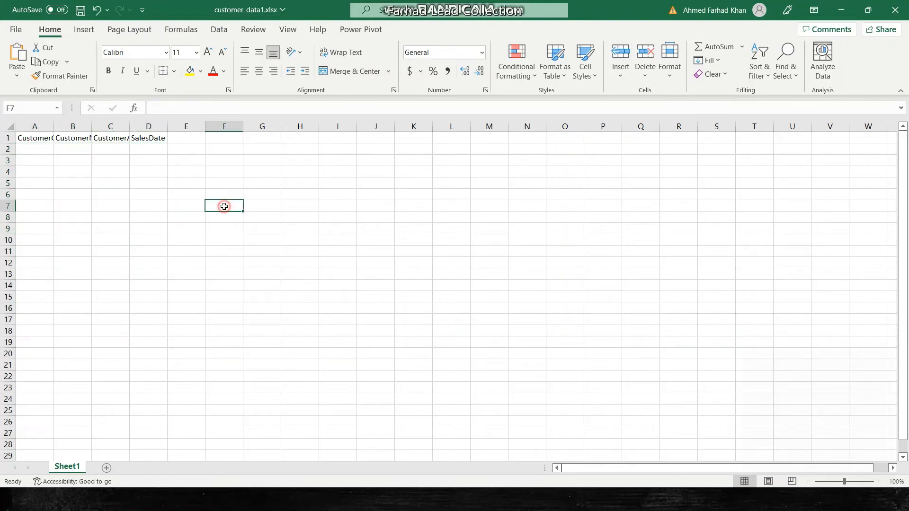
Compare the header names in customer_data1.xlsx with the CustomerInformation columns in the CREATE TABLE query in SQL Server Management Studio
click(46, 137)
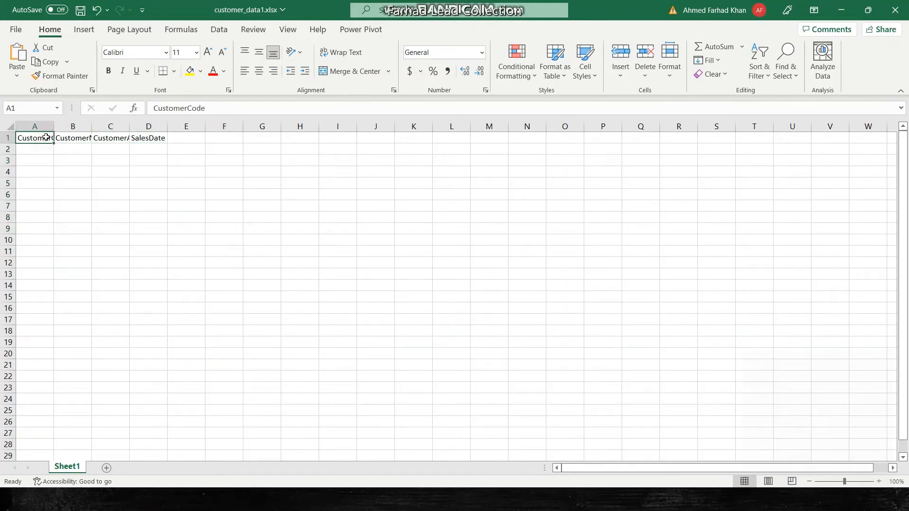
click(75, 138)
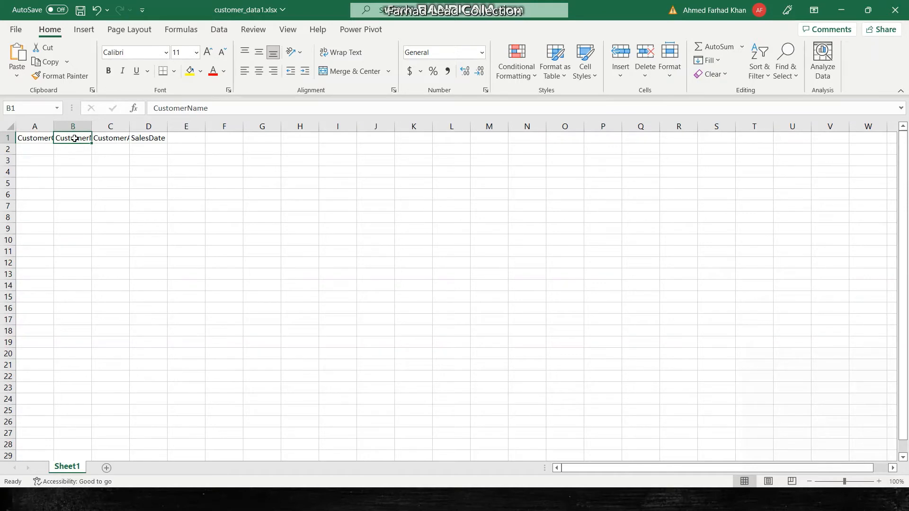
key(alt+Tab)
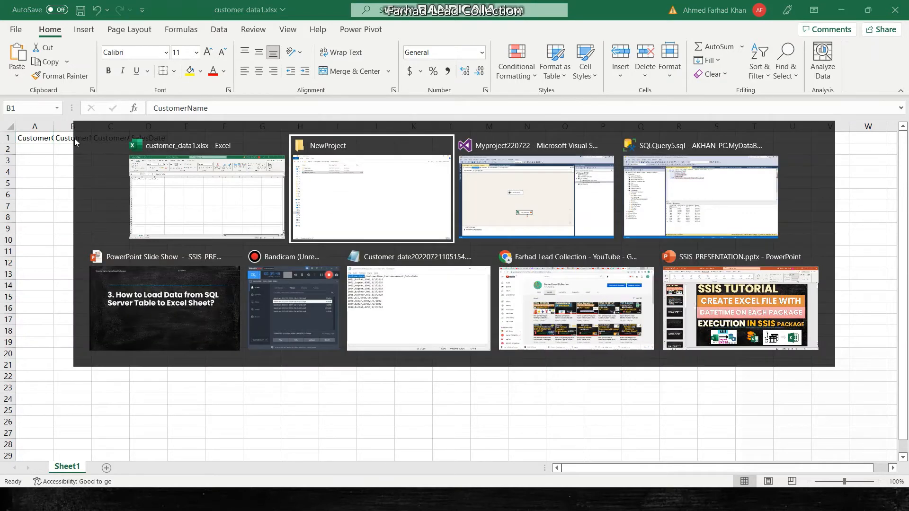
key(alt+Tab)
key(alt+Tab)
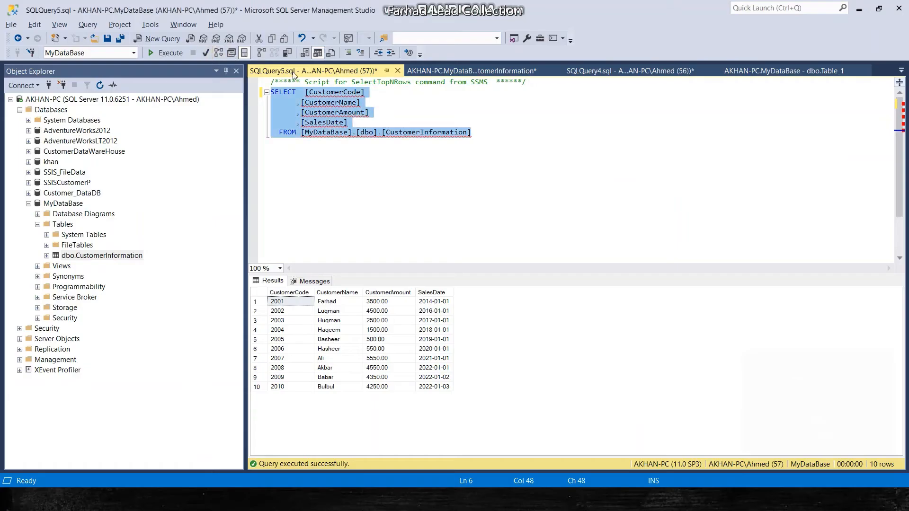
click(418, 71)
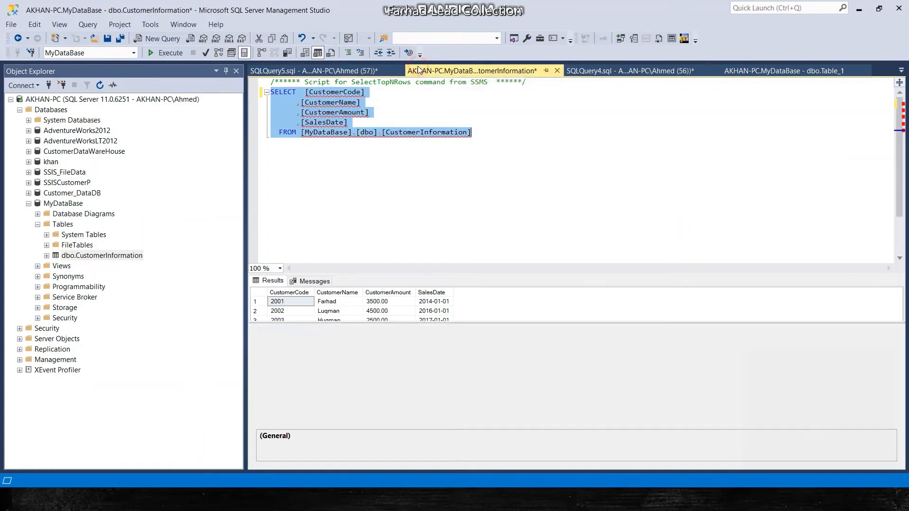
click(326, 70)
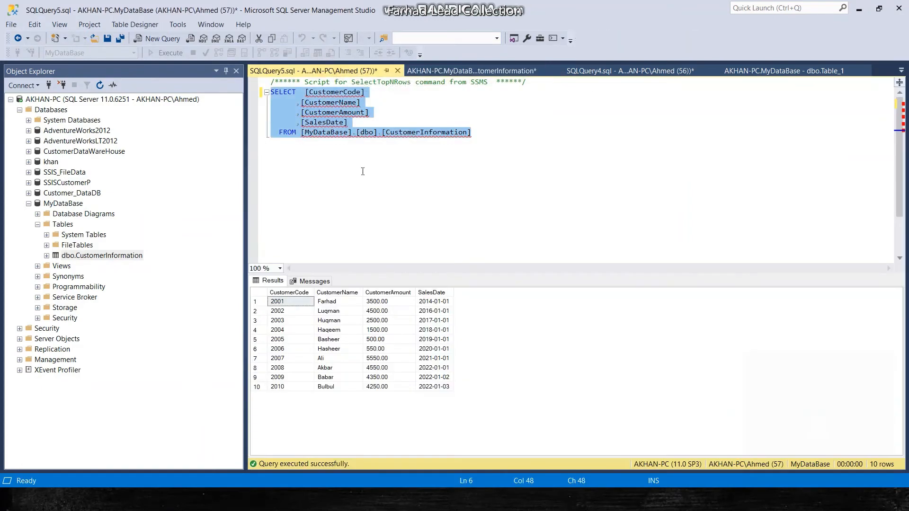
click(630, 70)
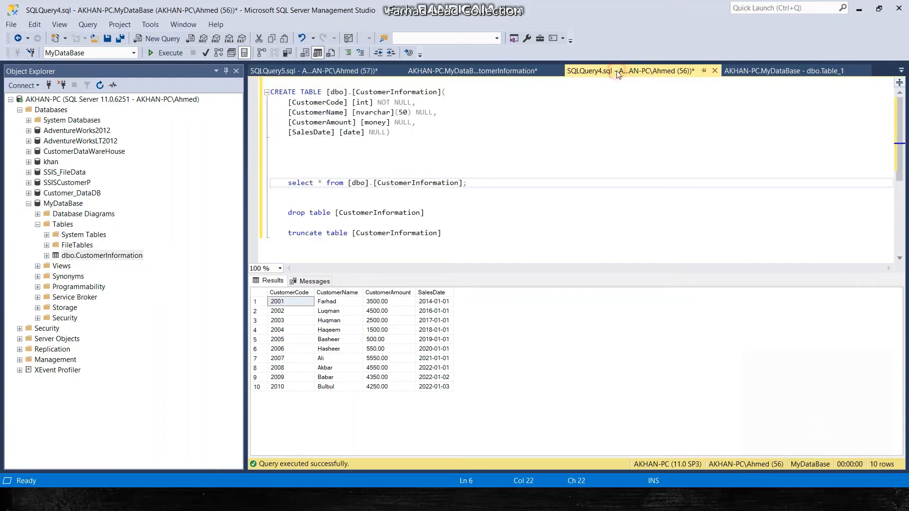
click(326, 102)
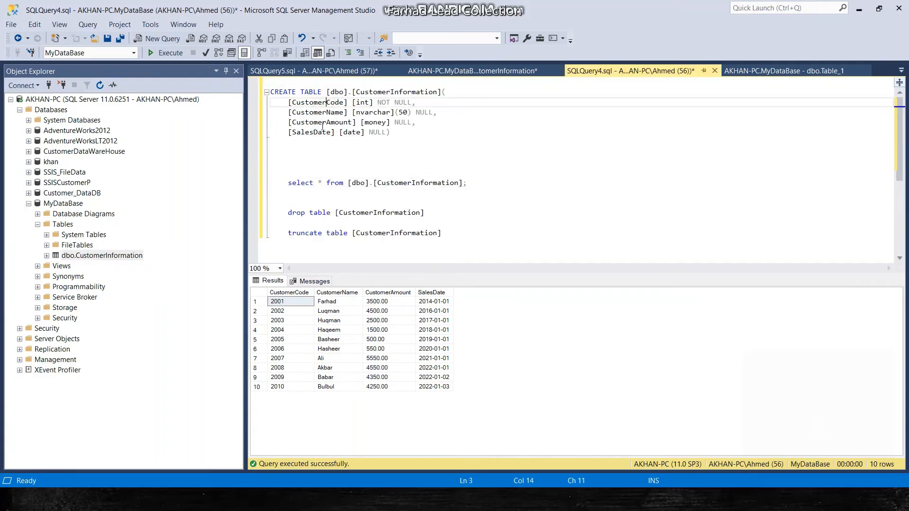
Switch back to Excel, save customer_data1.xlsx and close it
key(alt+Tab)
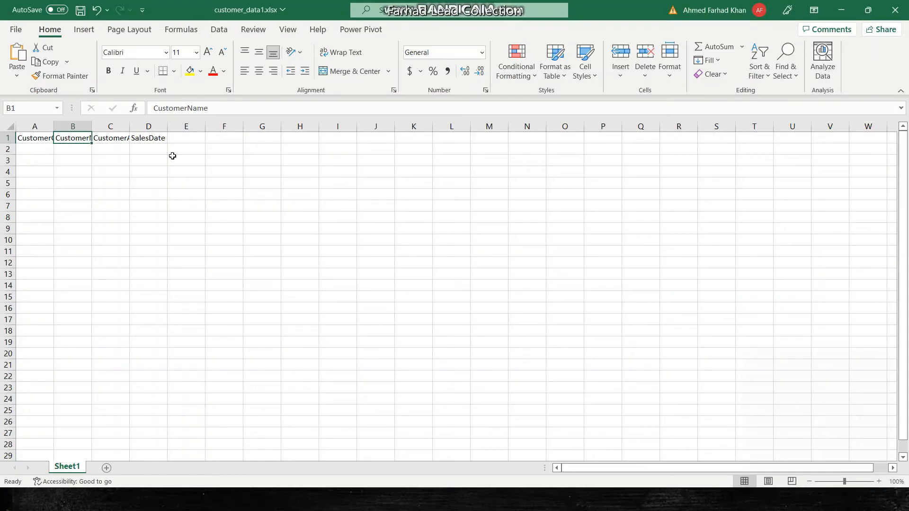
key(ctrl+s)
click(895, 10)
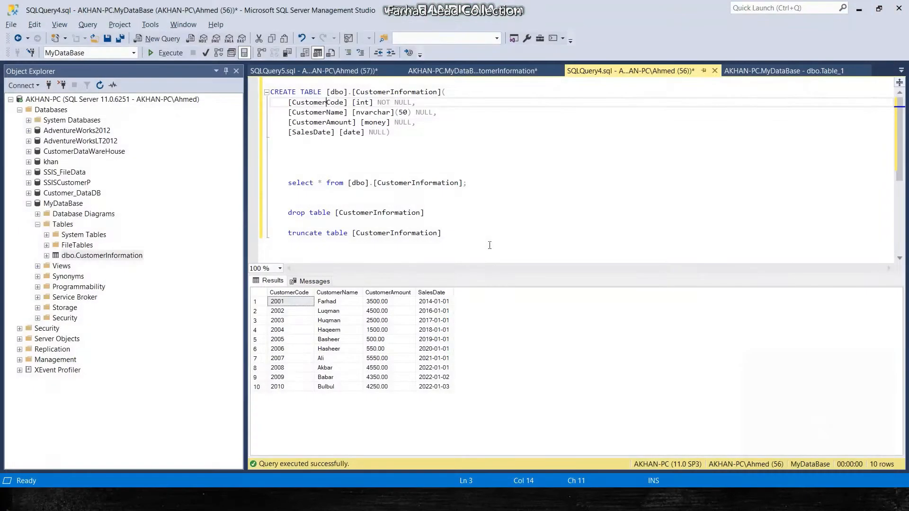
Return to Visual Studio, reopen the Excel Destination editor and create an Excel connection to NewProject\customer_data1.xlsx with column names in the first row
key(alt+Tab)
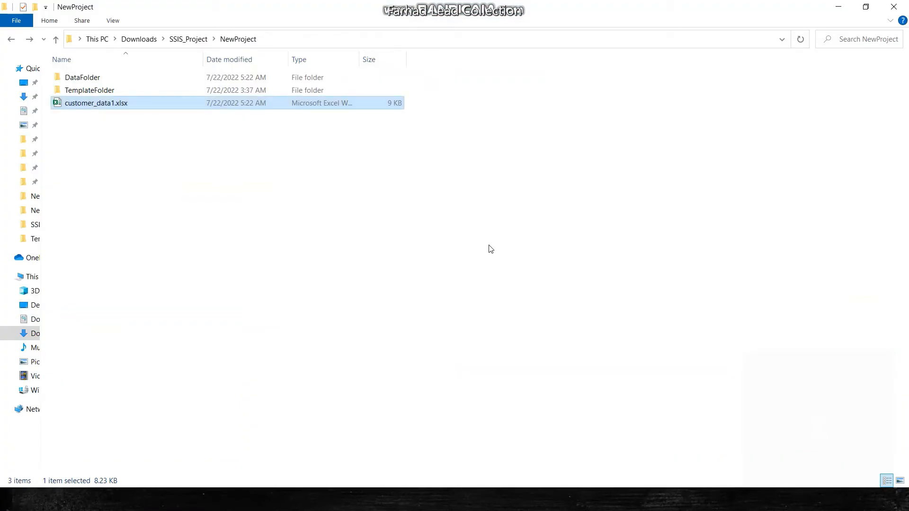
key(alt+Tab)
key(Tab)
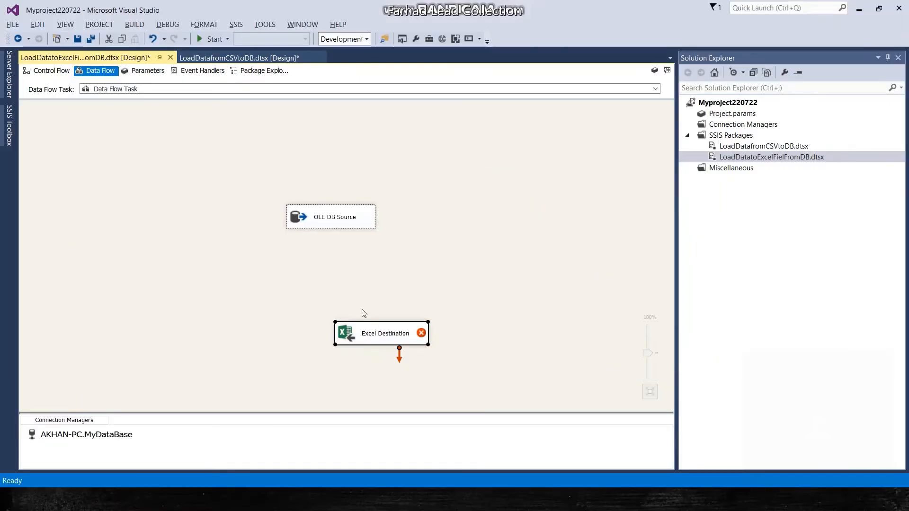
double_click(376, 331)
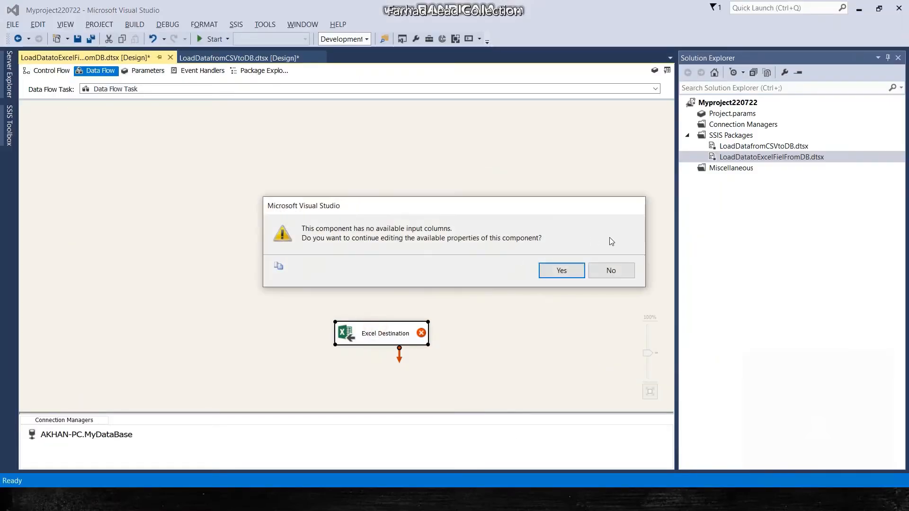
click(557, 270)
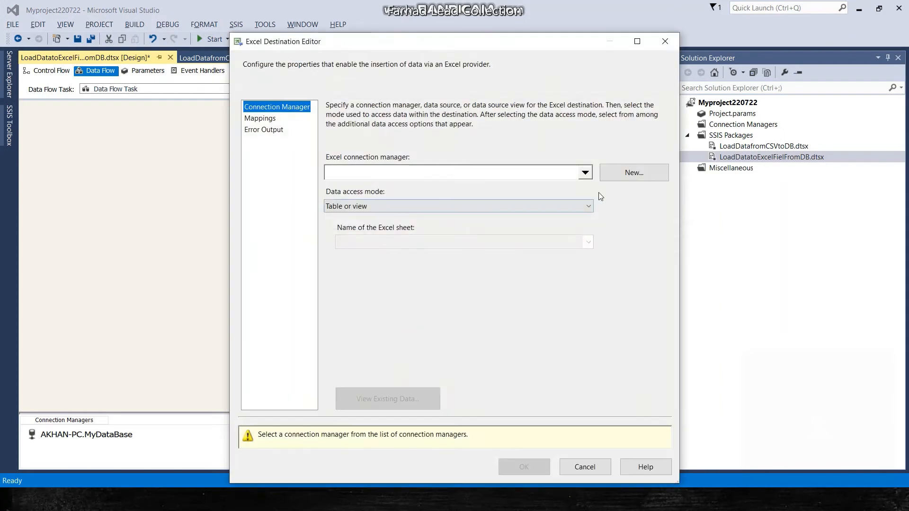
click(634, 172)
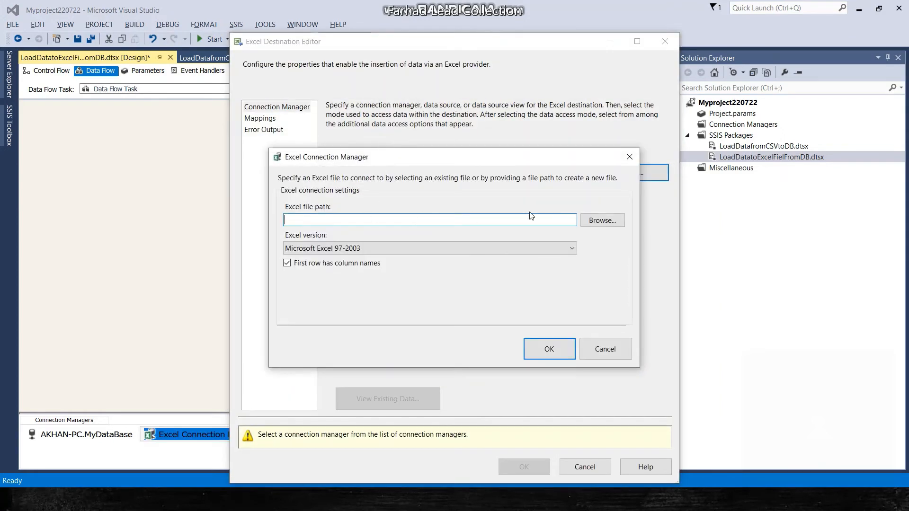
click(603, 223)
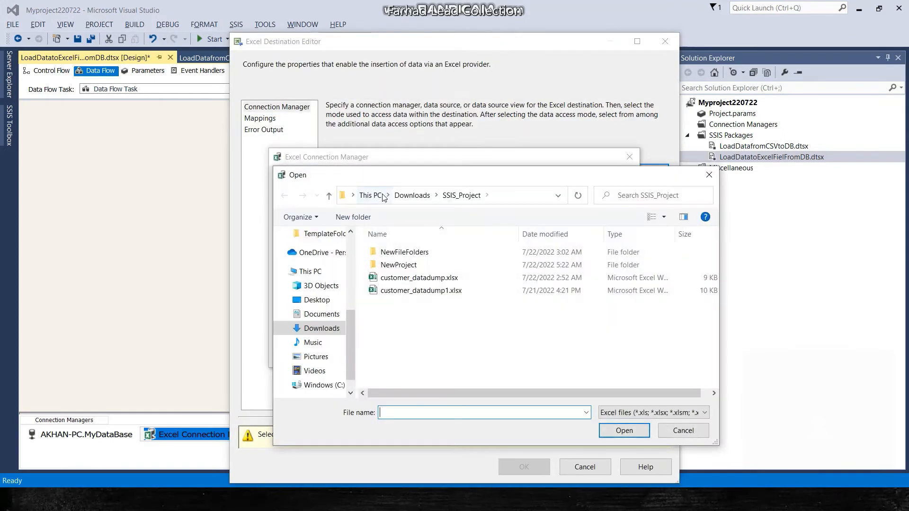
double_click(409, 267)
click(406, 279)
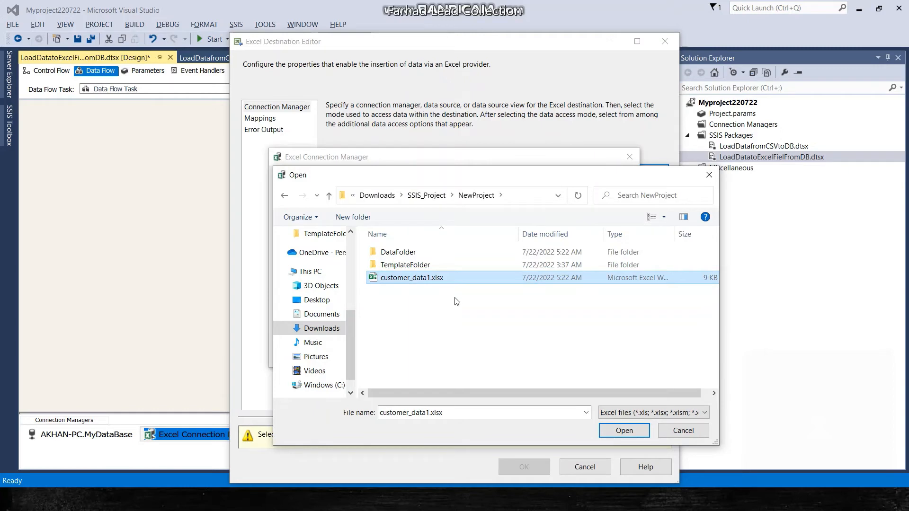
click(608, 431)
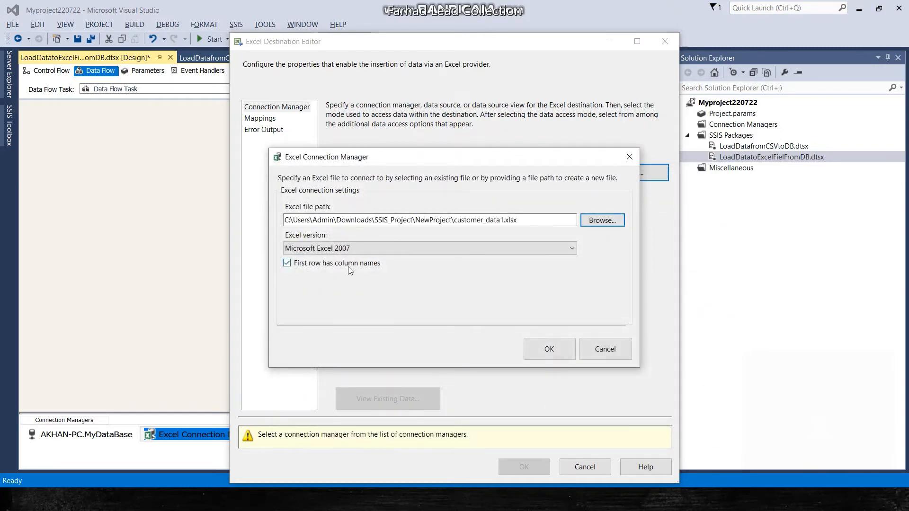
click(545, 348)
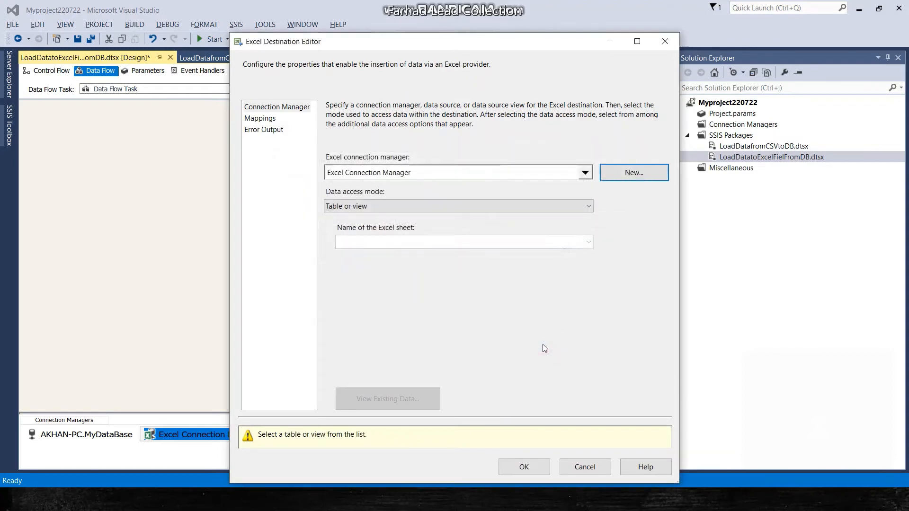
Choose Sheet1$ as the destination Excel sheet and view its existing data
click(590, 248)
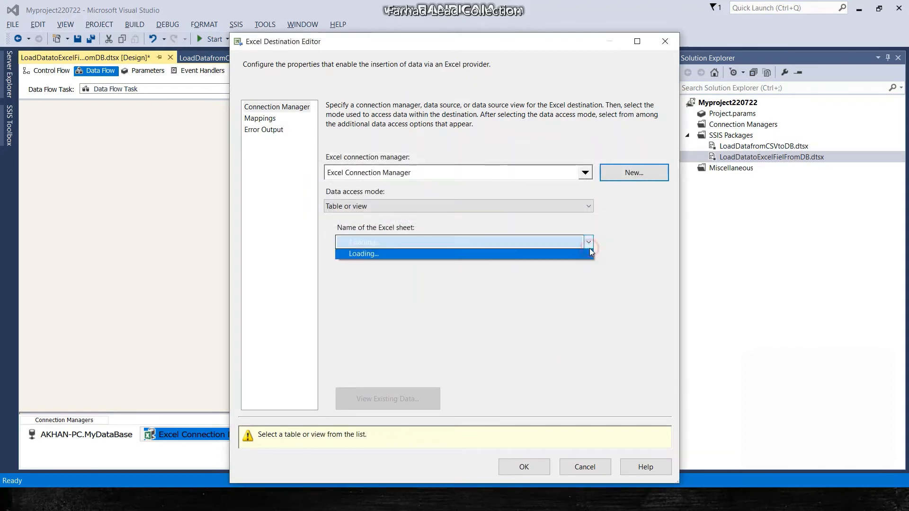
click(450, 255)
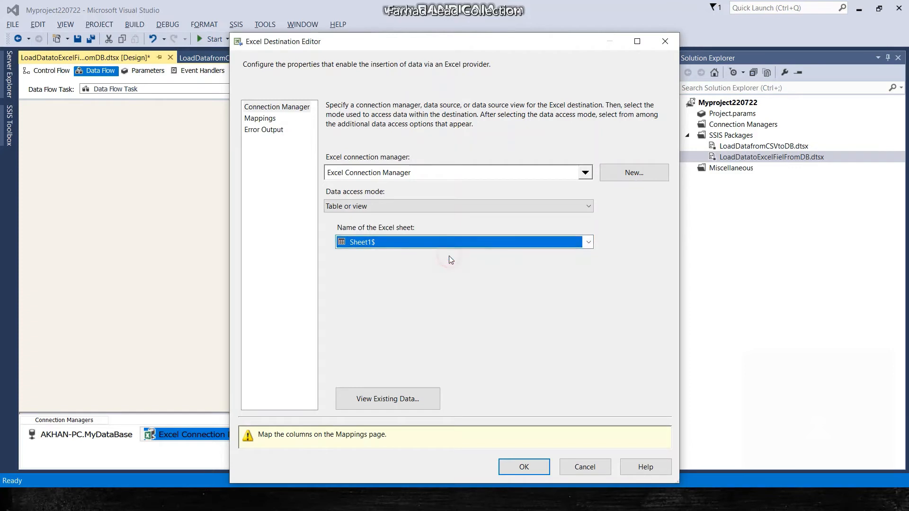
click(390, 400)
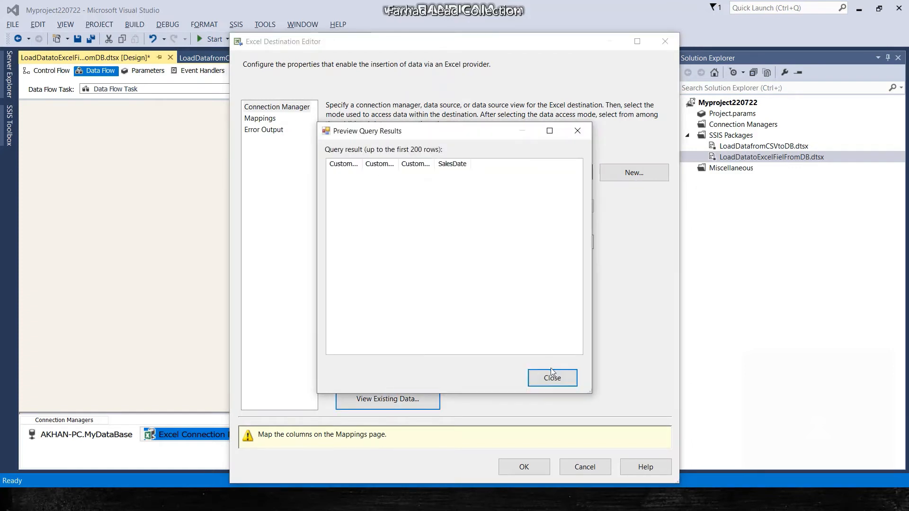
click(549, 376)
Review the column mappings, try to choose an input column for CustomerCode, and confirm the Excel Destination editor
click(260, 123)
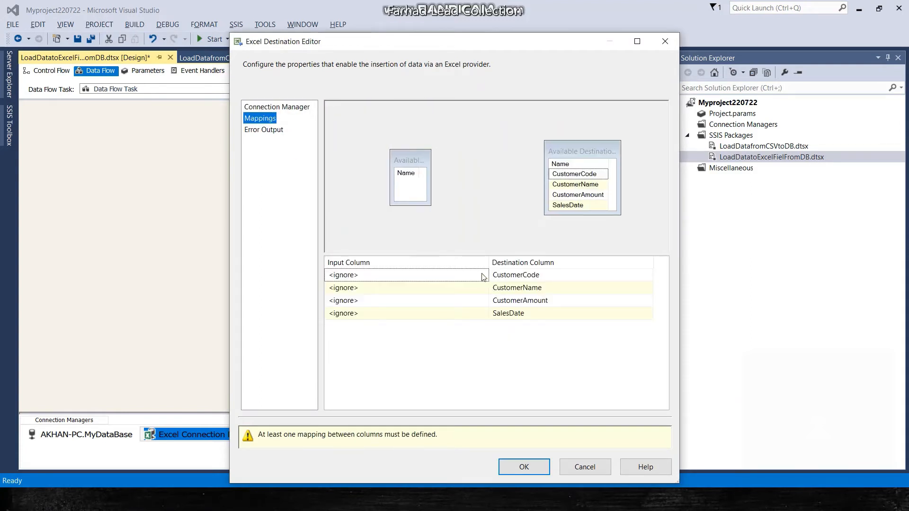
click(483, 275)
click(484, 275)
click(484, 275)
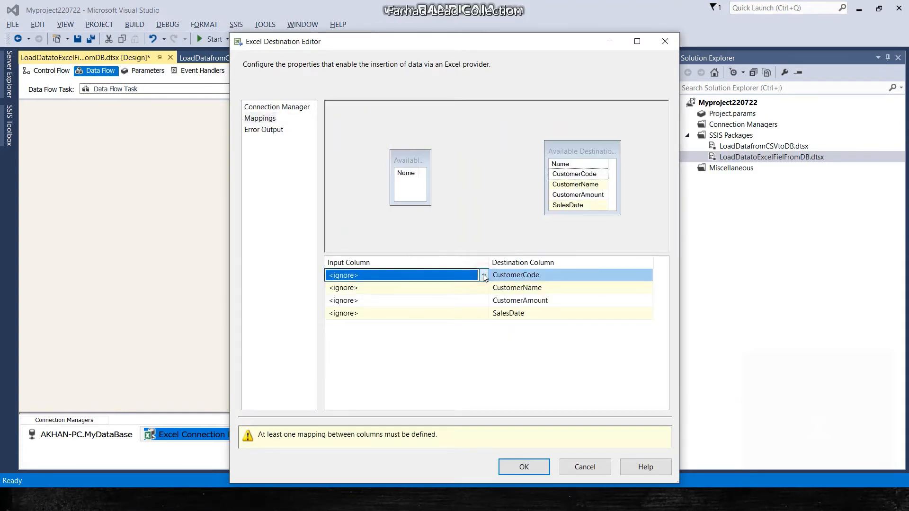
click(524, 468)
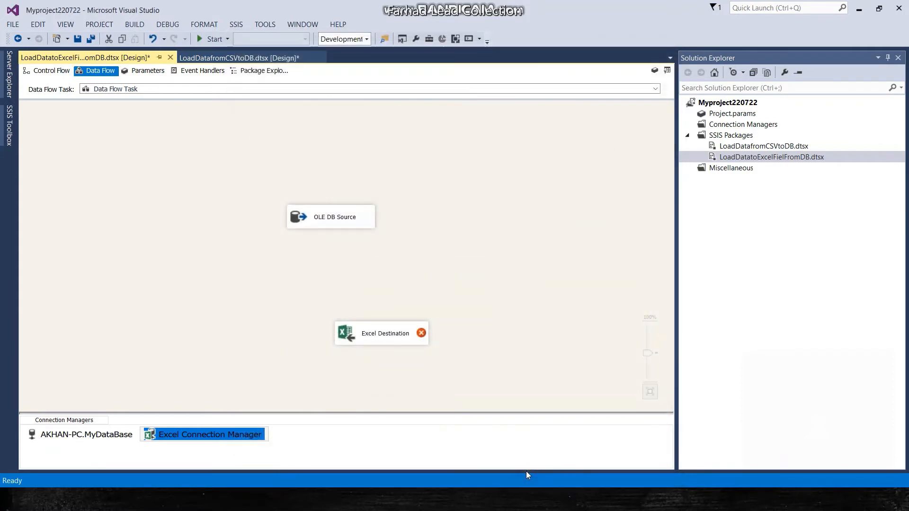
Connect the OLE DB Source output to the Excel Destination, check the destination's column mappings and confirm its editor
click(333, 222)
drag(336, 238, 390, 335)
double_click(390, 334)
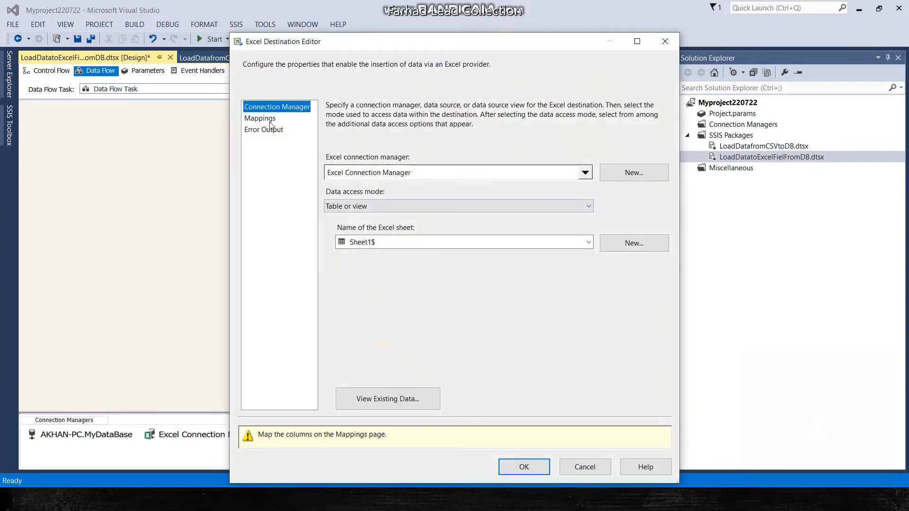
click(260, 118)
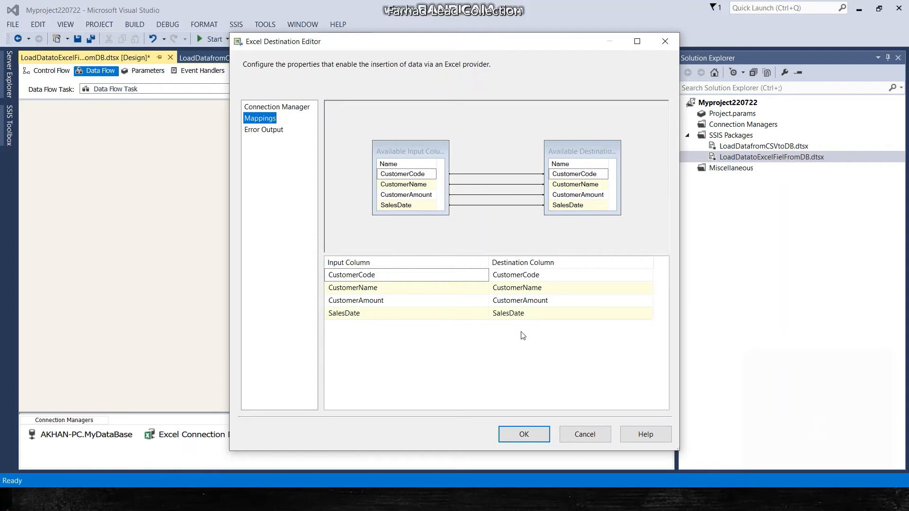
click(522, 433)
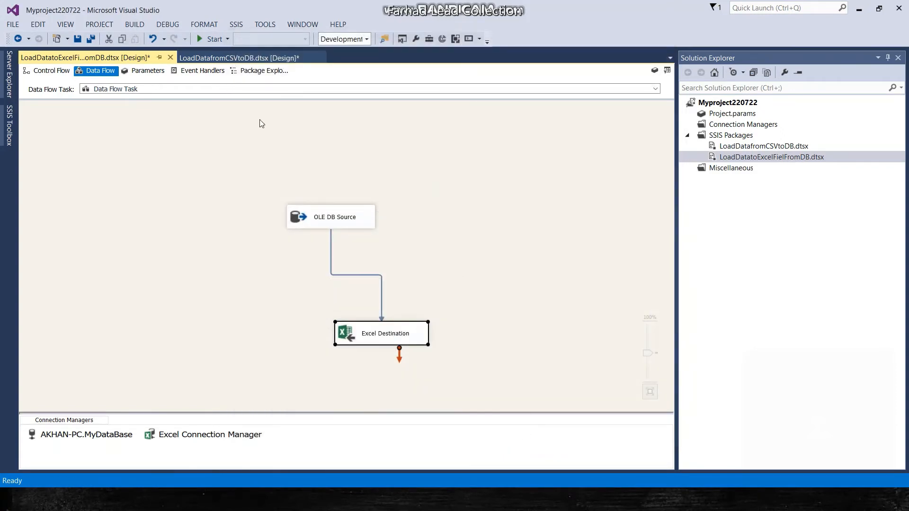
Switch to the NewProject folder, open customer_data1.xlsx to check its contents before the export, and close it
key(alt+Tab)
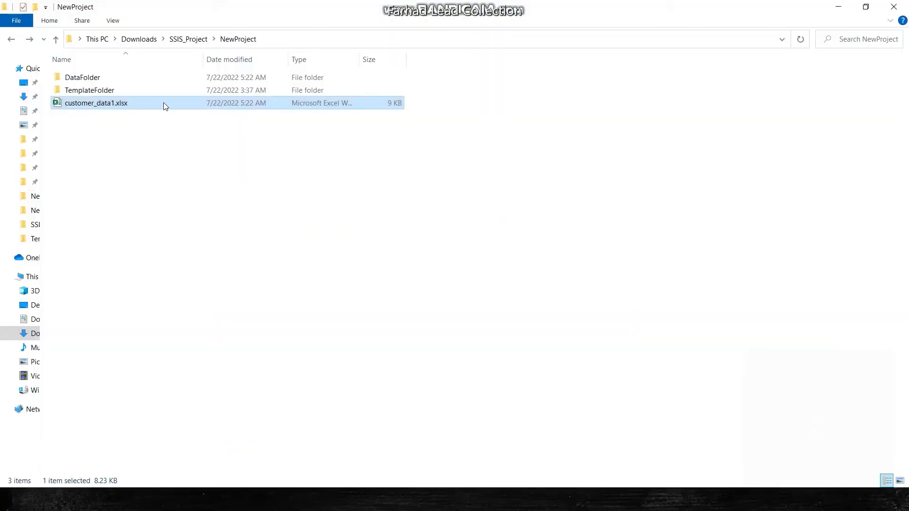
double_click(164, 103)
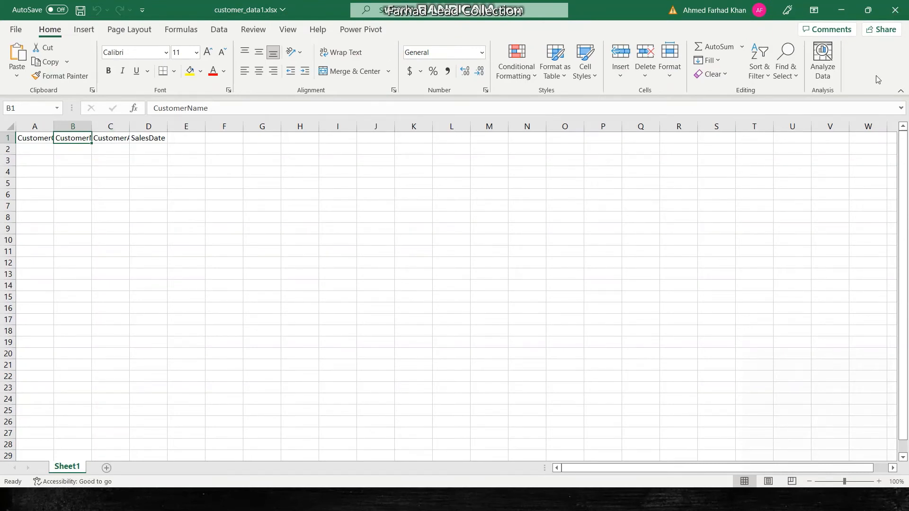
click(895, 10)
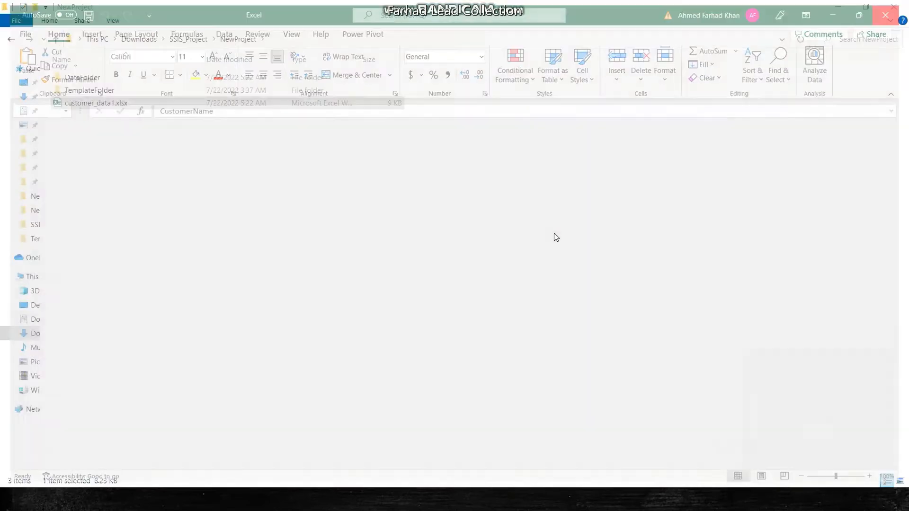
Return to Visual Studio and run the LoadDatatoExcelFielFromDB package, and open customer_data1.xlsx from the NewProject folder to check the export
key(alt+Tab)
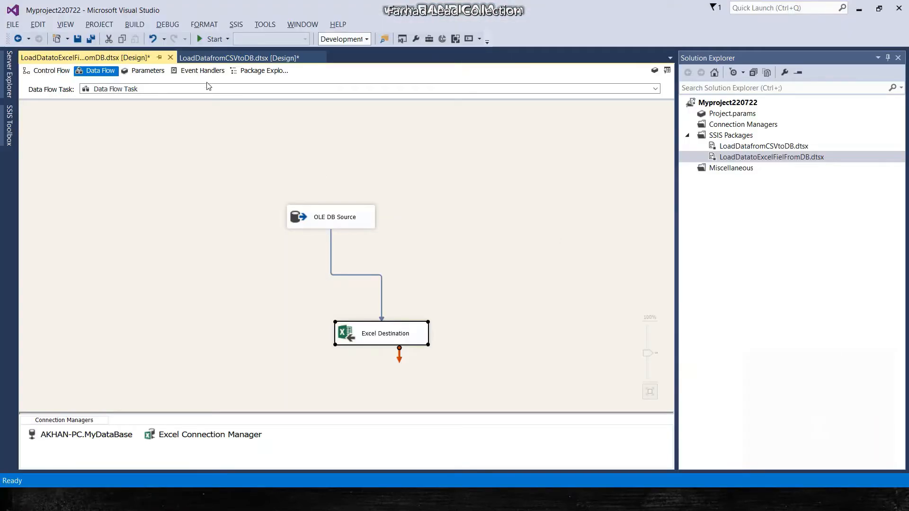
click(203, 40)
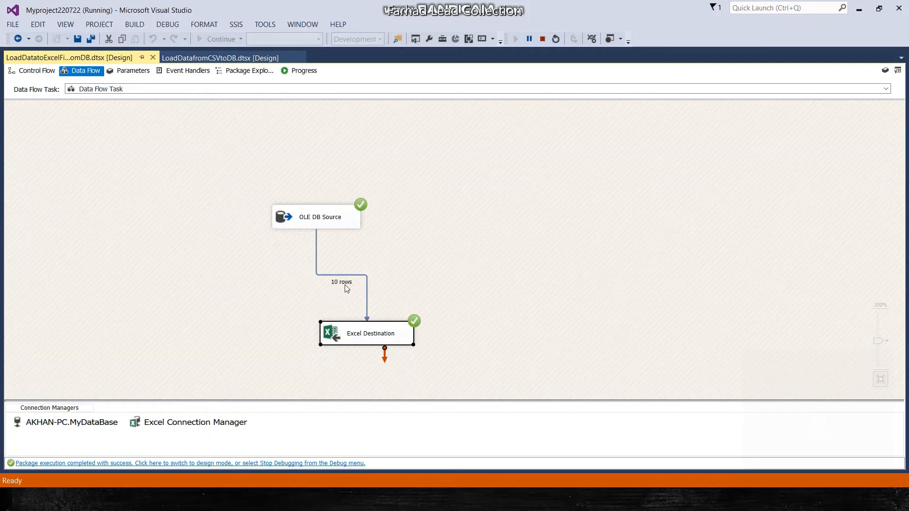
key(alt+Tab)
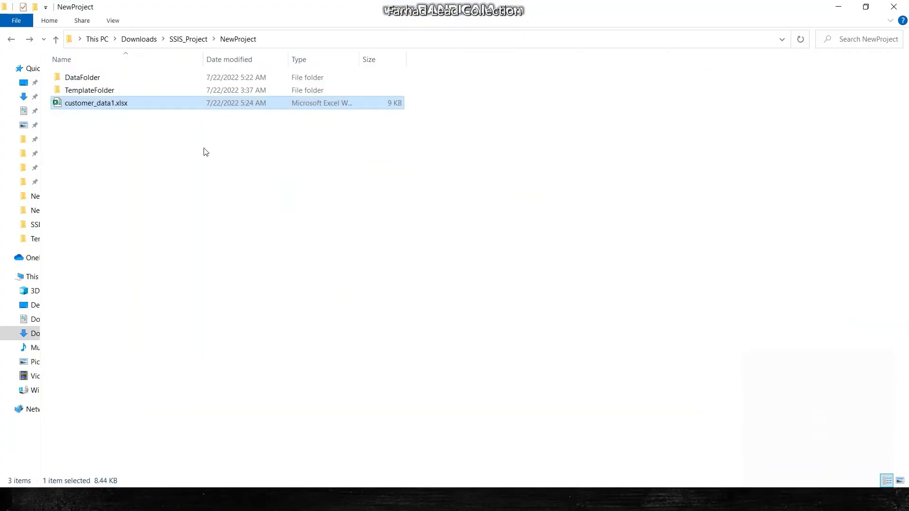
click(182, 230)
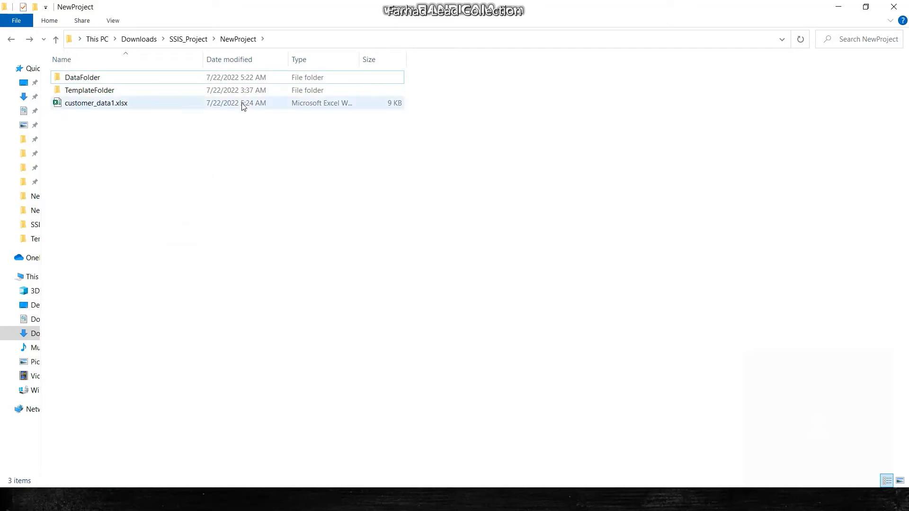
double_click(119, 106)
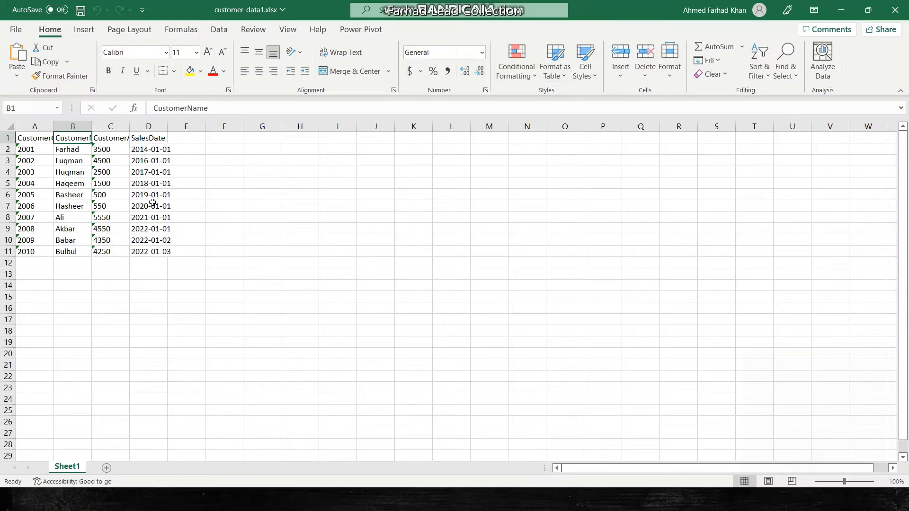
Select all data on Sheet1 and auto-fit the column widths
key(ctrl+a)
click(670, 66)
click(714, 161)
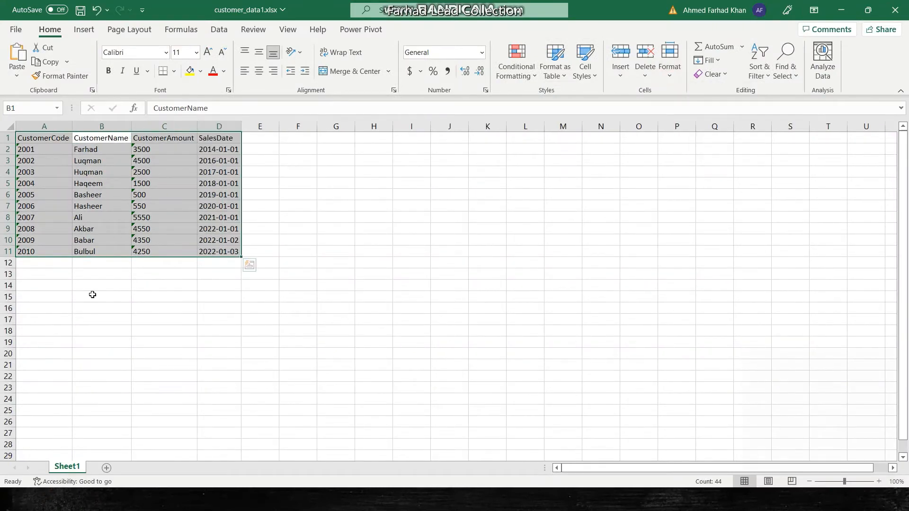
Switch to the PowerPoint slide show and advance to slide topic 4 on Data Conversion Transformation
key(alt+Tab)
key(alt+Tab)
key(alt+Tab)
key(alt+Tab)
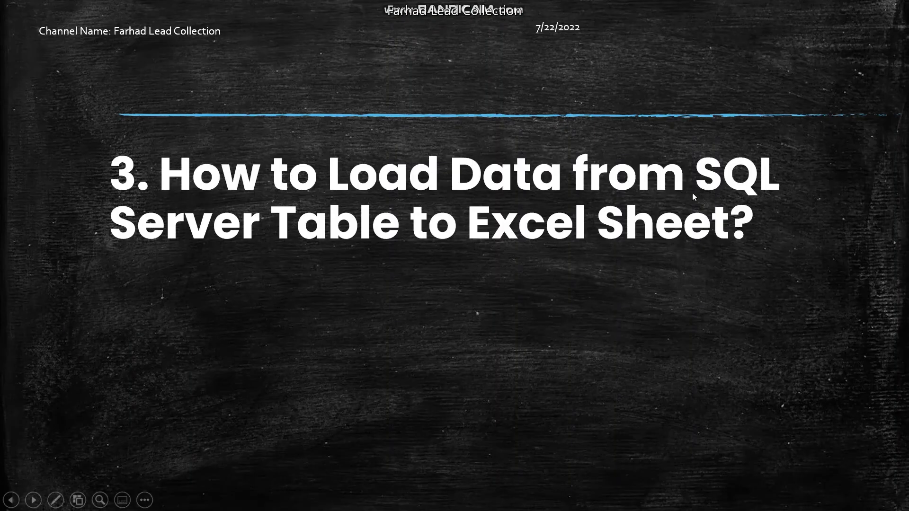
click(510, 256)
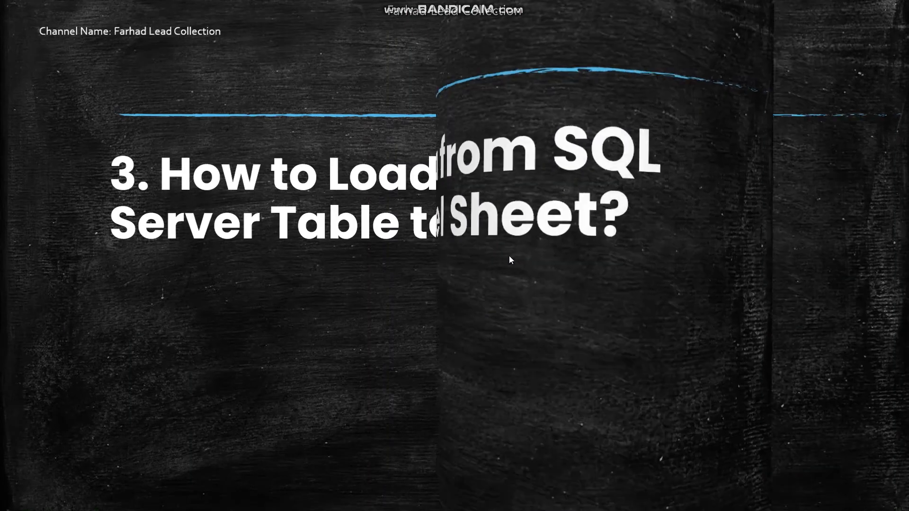
key(Right)
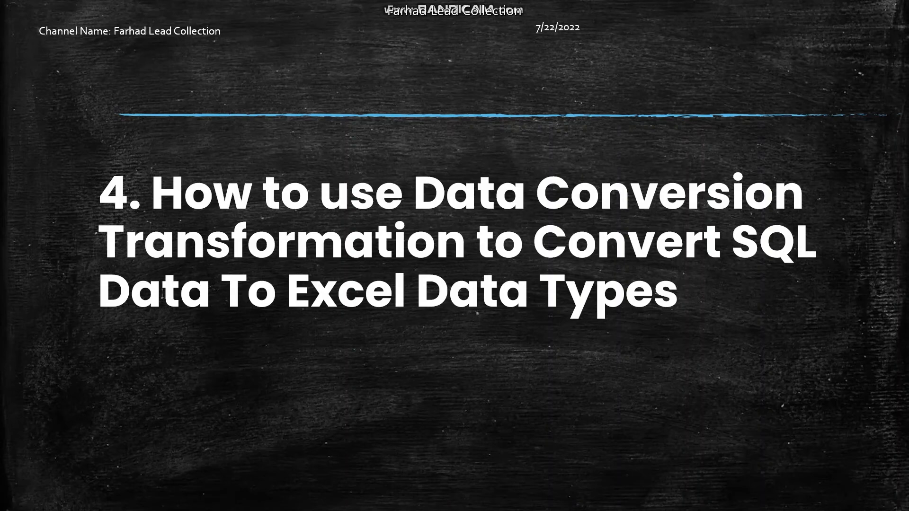
Switch to Visual Studio and review the Data Type Conversion settings in the LoadDatafromCSVtoDB package's data flow
key(alt+Tab)
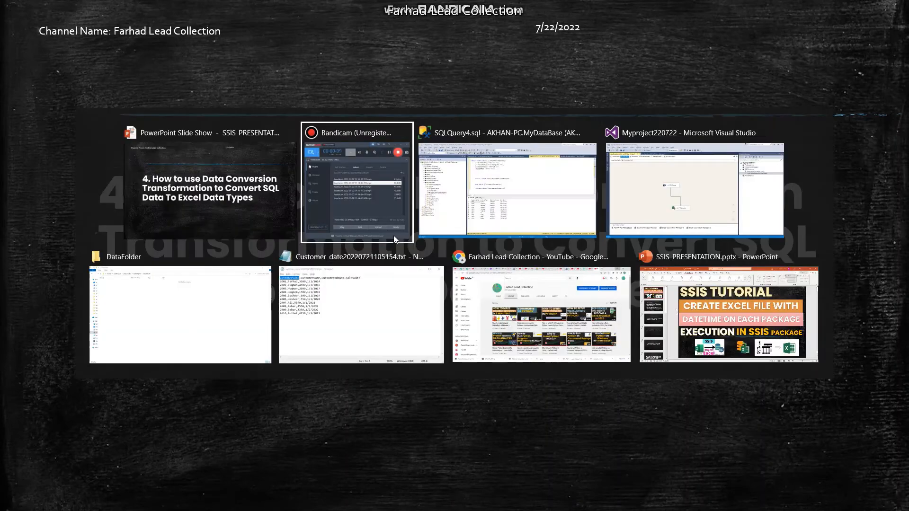
key(alt+Tab)
key(alt+Tab)
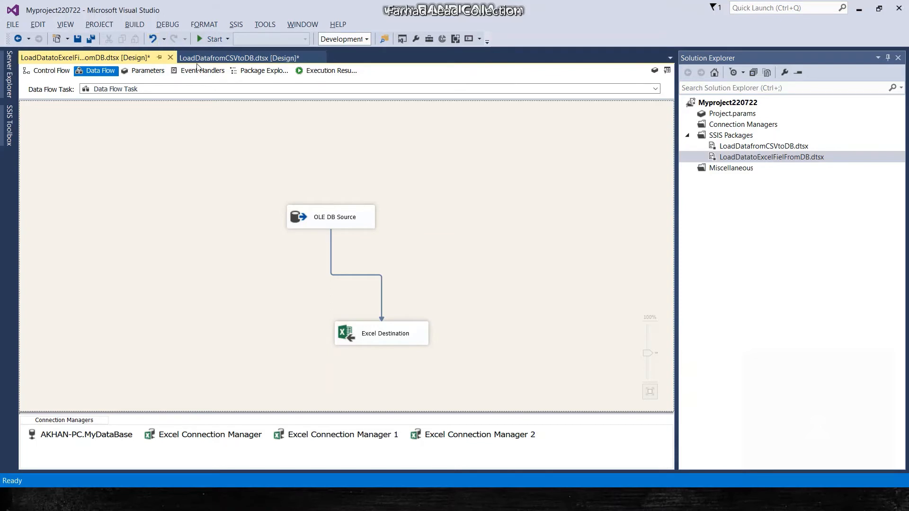
click(198, 59)
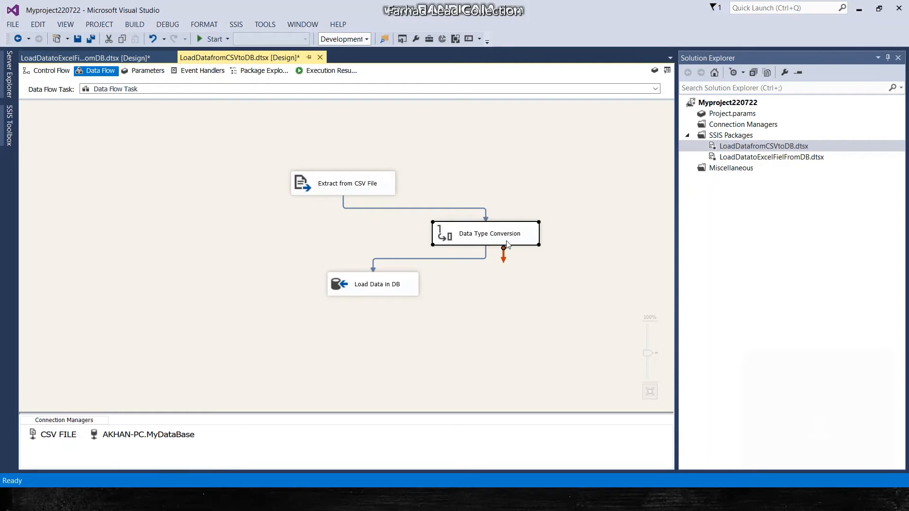
double_click(507, 241)
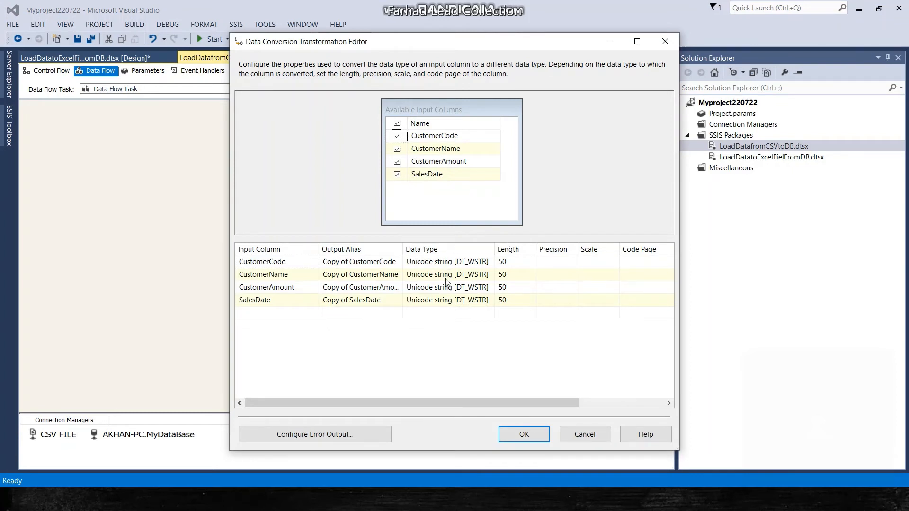
click(536, 442)
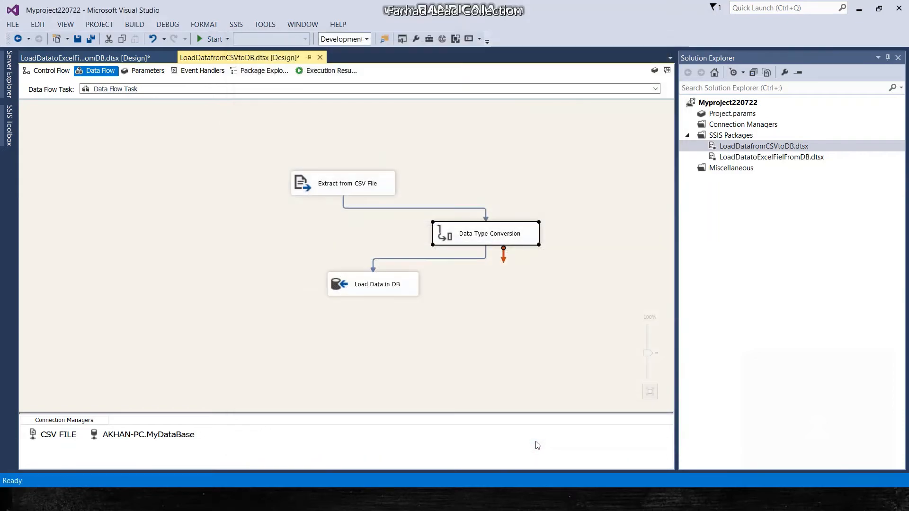
Show slide topic 5 on OLE DB Source and Excel Destination, and view the LoadDatatoExcelFielFromDB data flow in Visual Studio
key(alt+Tab)
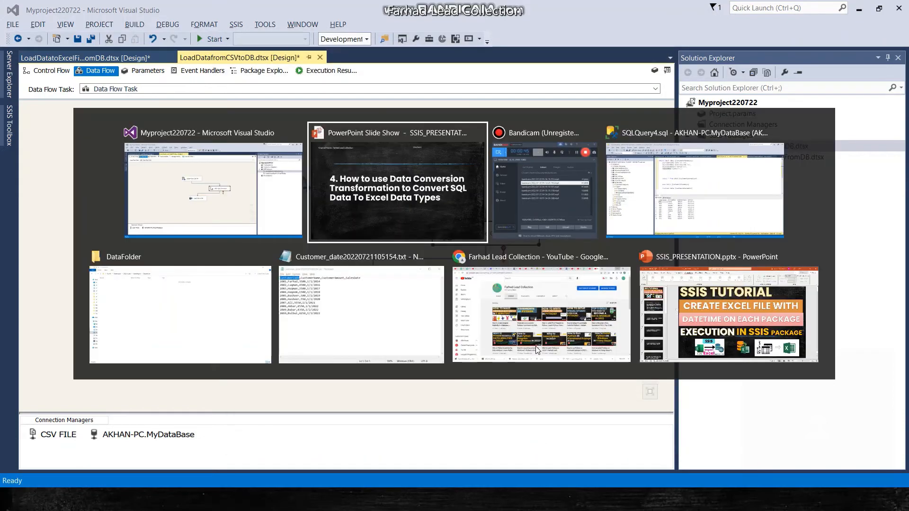
key(Right)
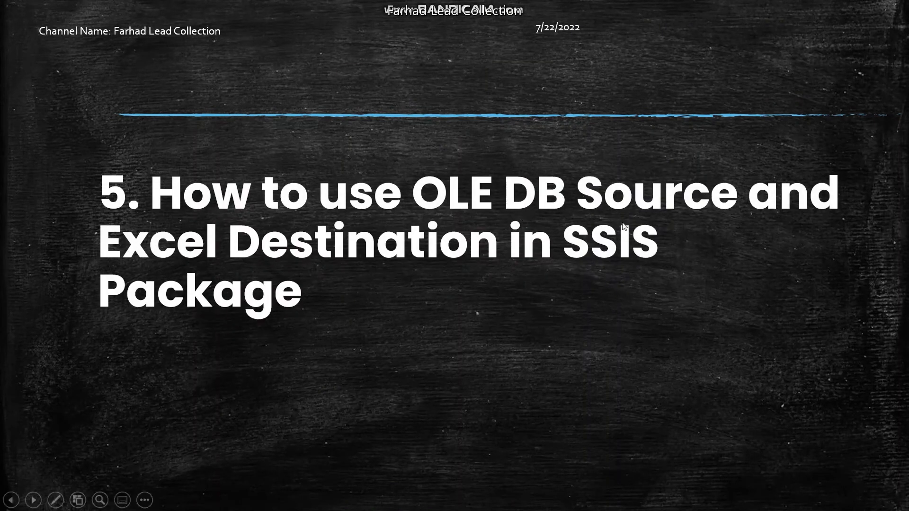
key(alt+Tab)
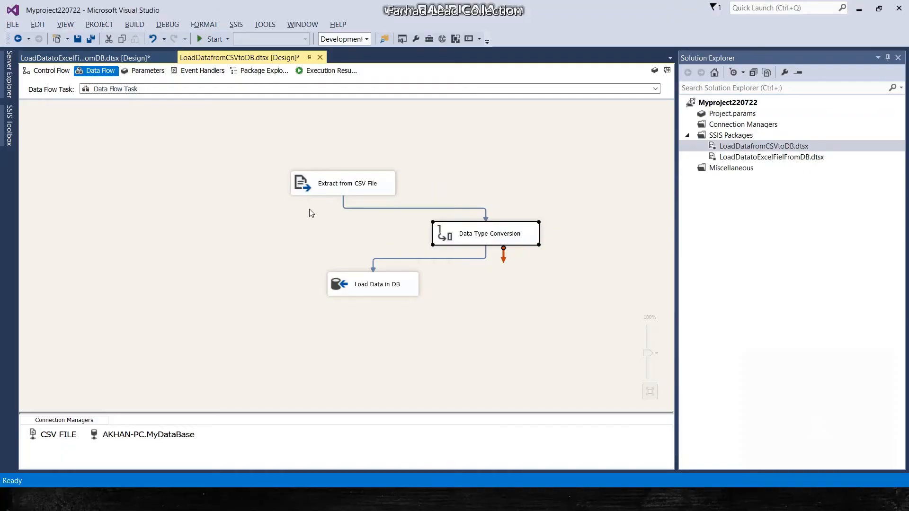
click(122, 57)
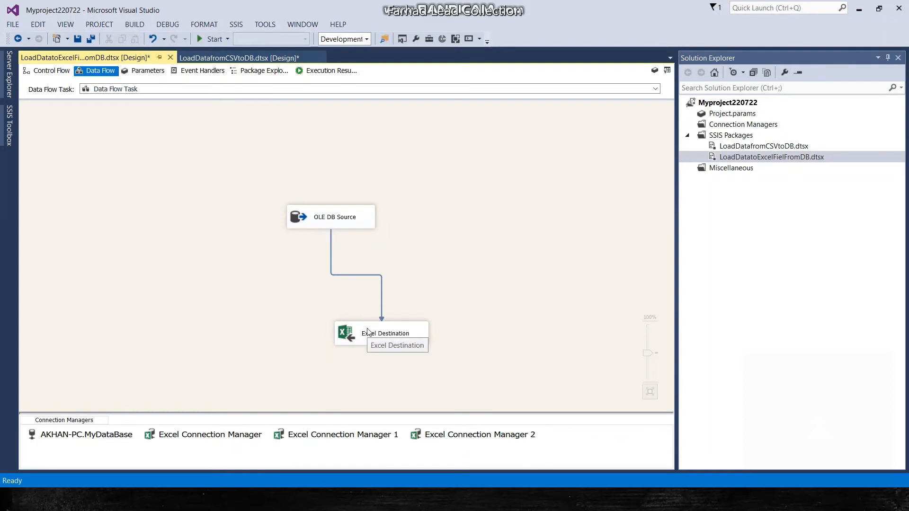
Open customer_data1.xlsx from the NewProject folder to review the exported customer rows, and return to Visual Studio
key(alt+Tab)
key(alt+Tab)
key(alt+Tab)
key(alt+Tab)
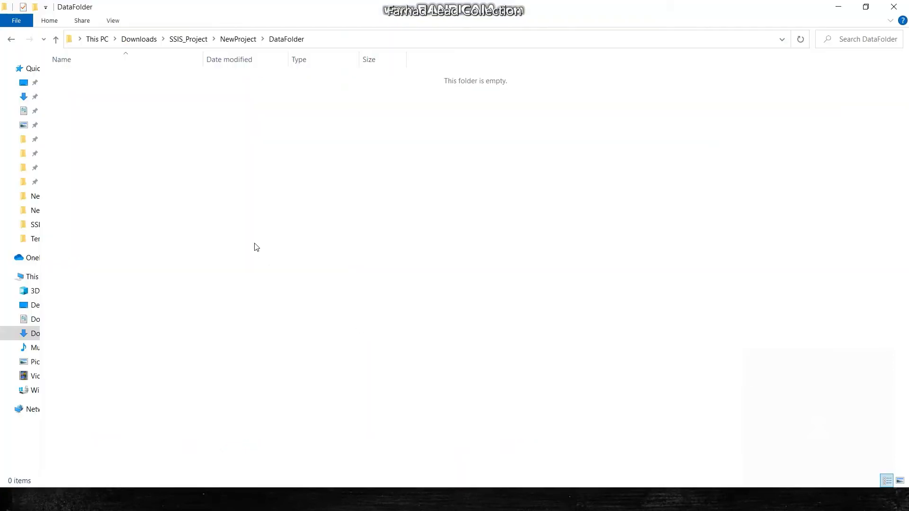
key(BackSpace)
key(BackSpace)
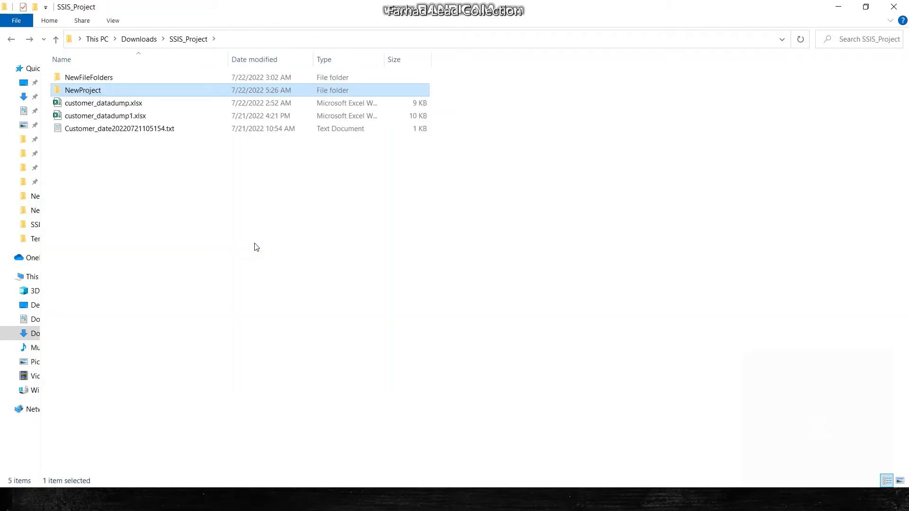
key(Return)
key(Down)
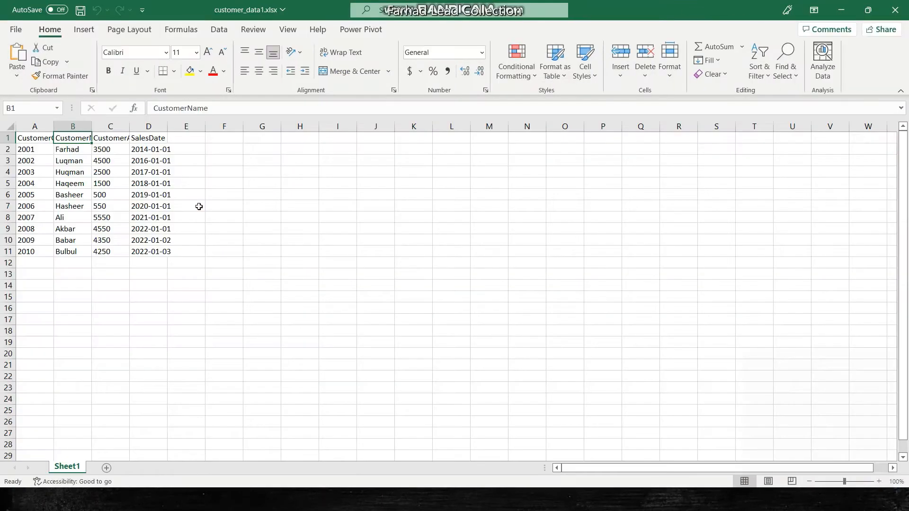
key(alt+Tab)
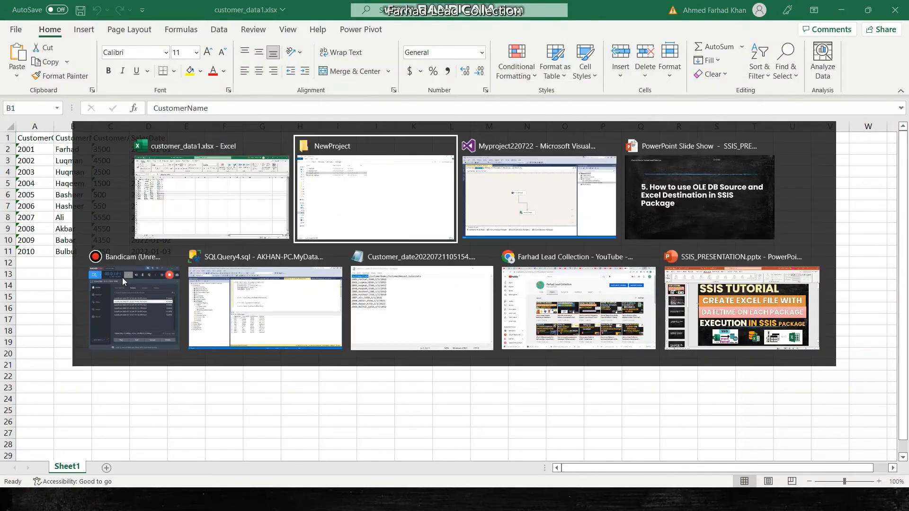
key(alt+Tab)
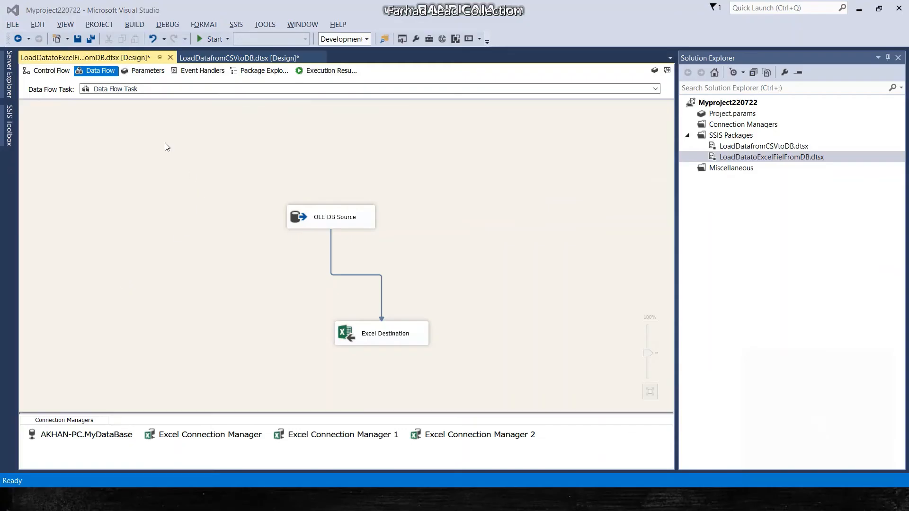
Switch to the slide show, advance to topic 6 on using variables in an SSIS package, and return to Visual Studio
key(alt+Tab)
key(alt+Tab)
key(alt+Tab)
key(Right)
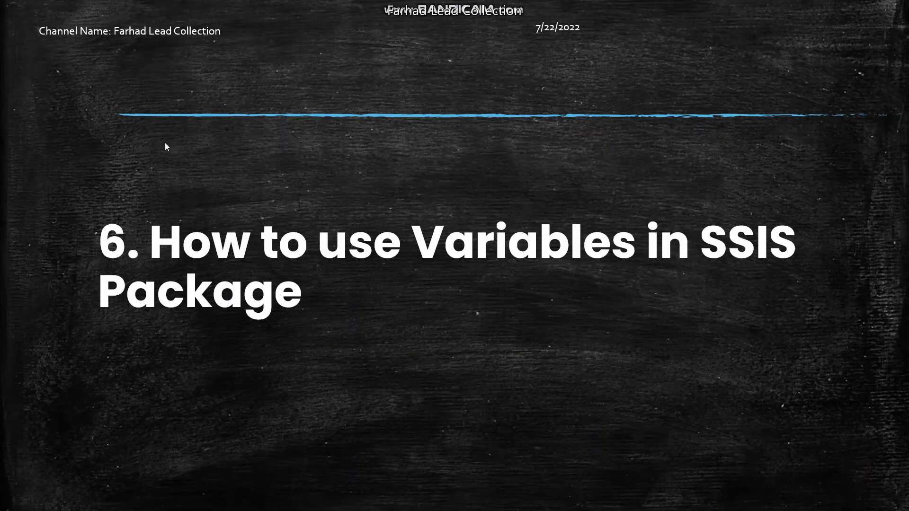
key(alt+Tab)
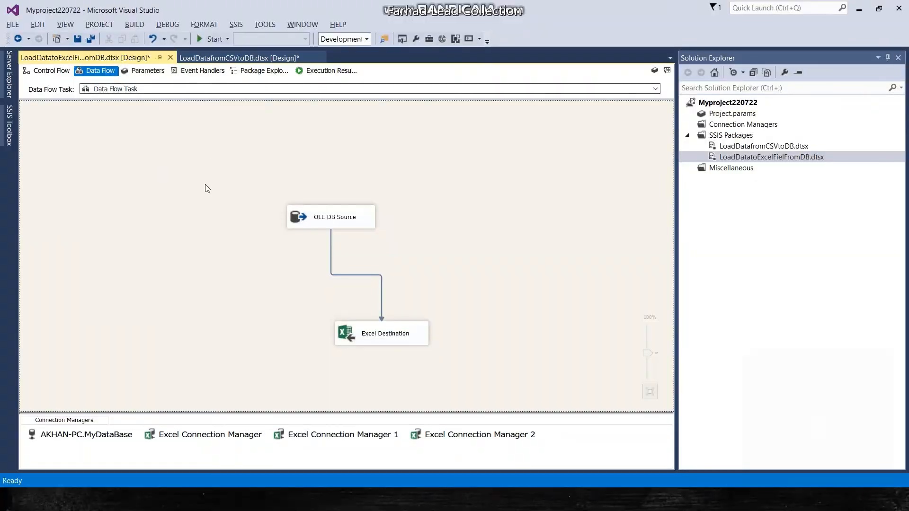
Open the LoadDatatoExcelFielFromDB package's variables from its control flow and delete the DataFiles and TemplateFile variables
click(43, 72)
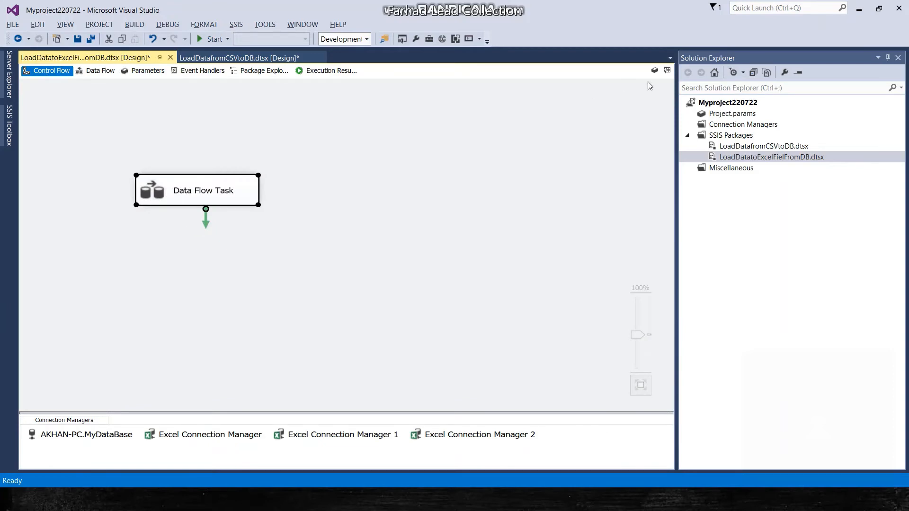
click(655, 71)
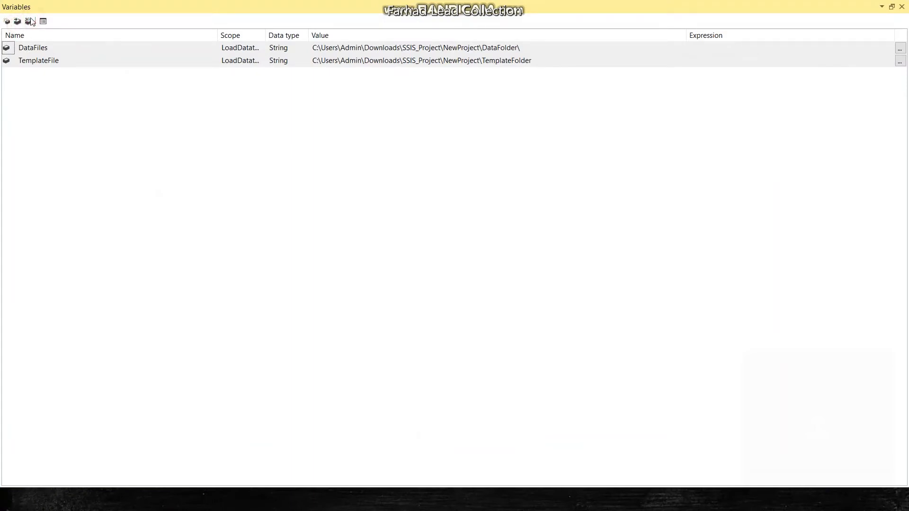
click(32, 62)
click(28, 21)
click(28, 21)
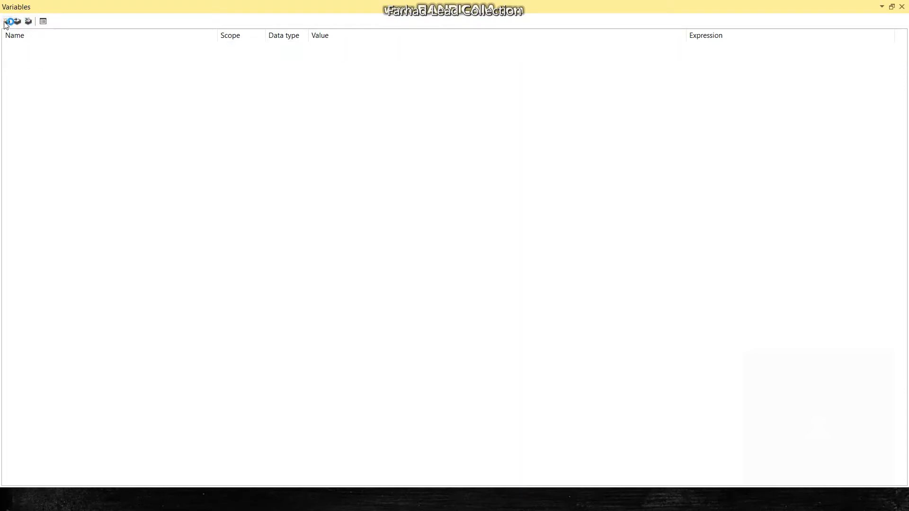
Add a package variable named TemplateFile and set its data type to String
click(7, 22)
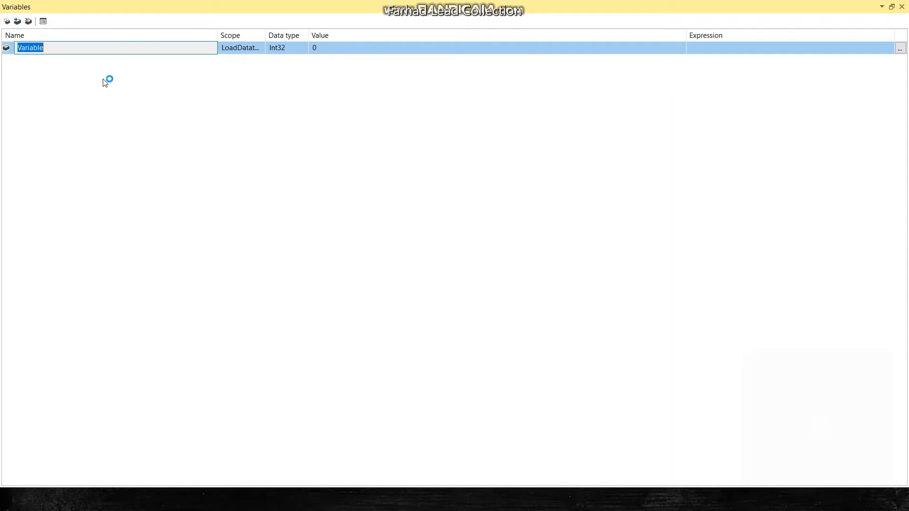
text(TemplateFile)
key(Tab)
key(Tab)
key(s)
key(i)
key(s)
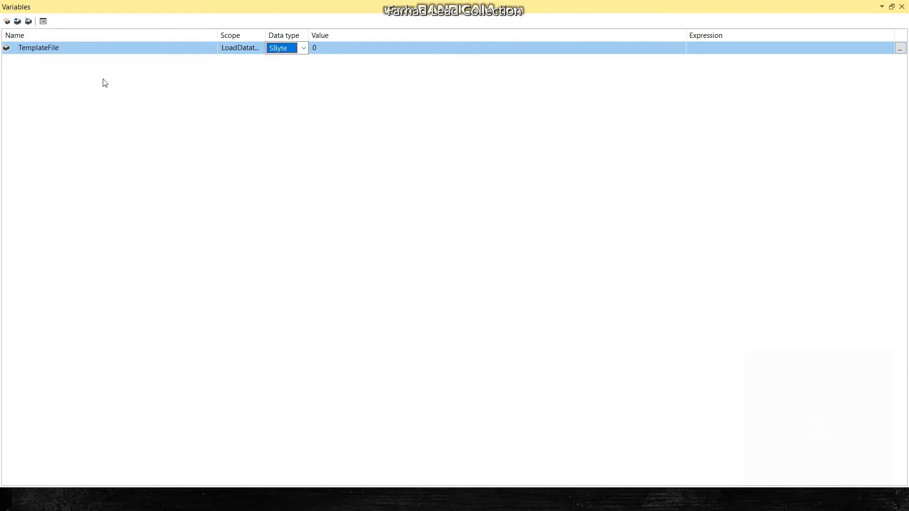
key(s)
key(s)
key(Tab)
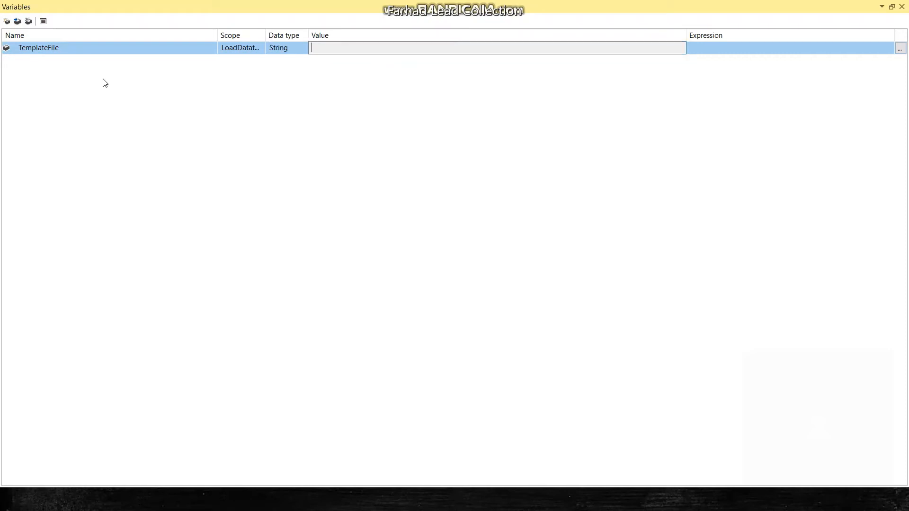
Switch to File Explorer and copy the full path of the TemplateFolder inside NewProject
key(alt+Tab)
key(Tab)
key(Tab)
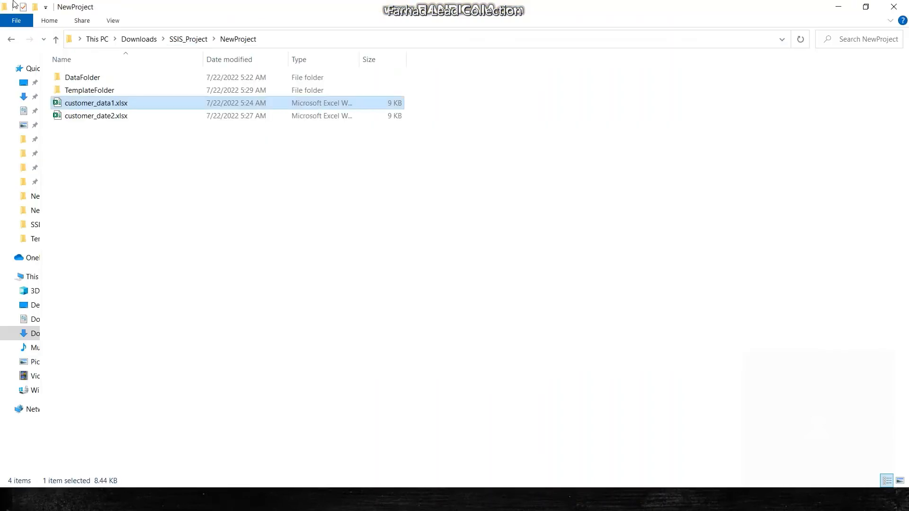
double_click(120, 90)
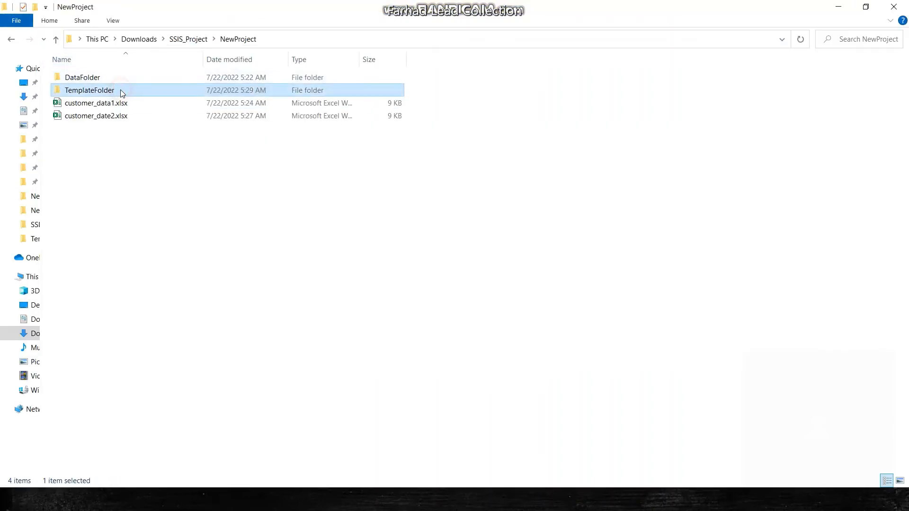
click(328, 37)
key(ctrl+c)
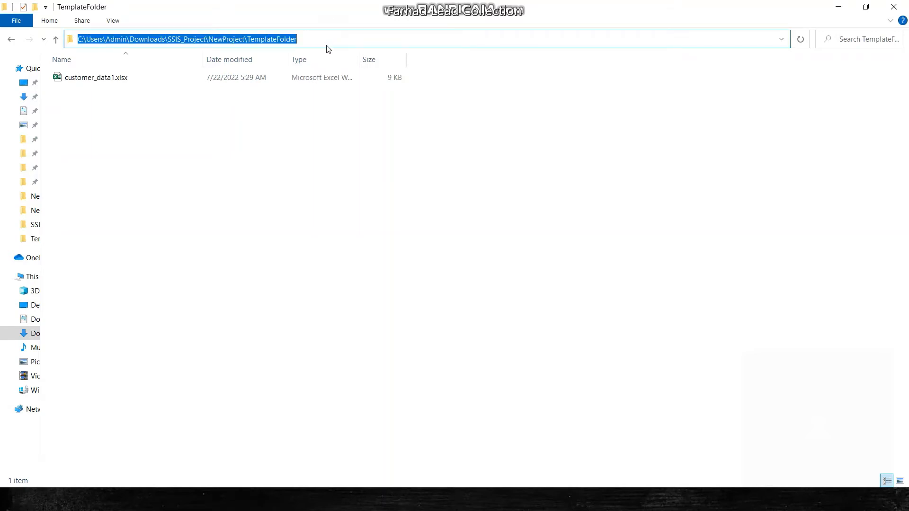
Back in the SSIS variables, set the TemplateFile value to C:\Users\Admin\Downloads\SSIS_Project\NewProject\TemplateFolder\
key(alt+Tab)
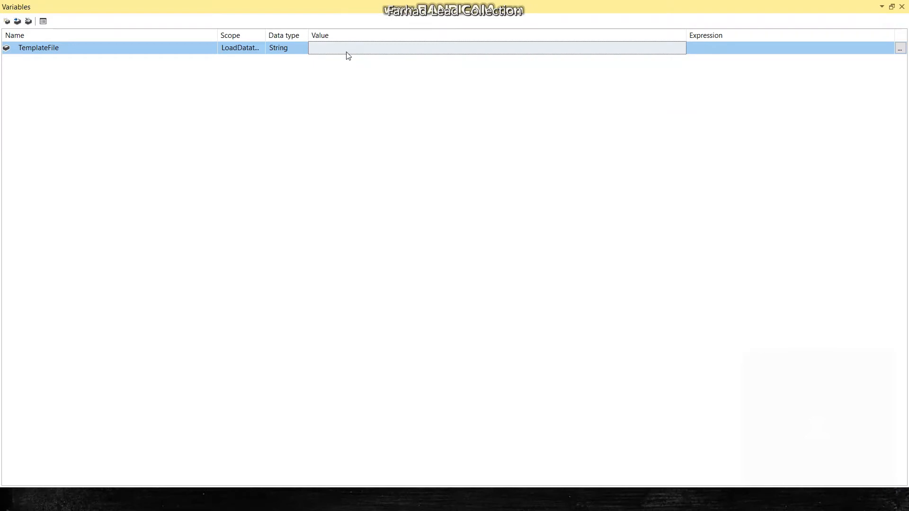
click(347, 51)
key(ctrl+v)
click(536, 49)
key(Return)
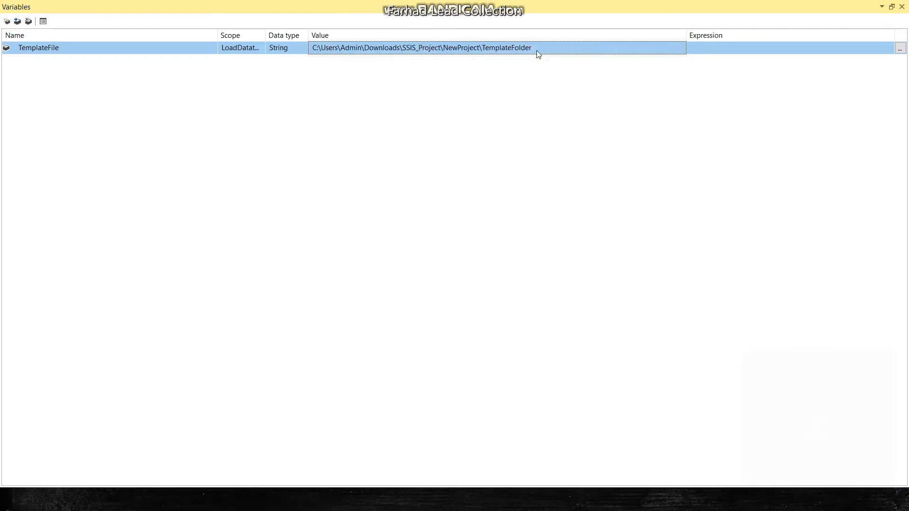
click(539, 52)
text(\)
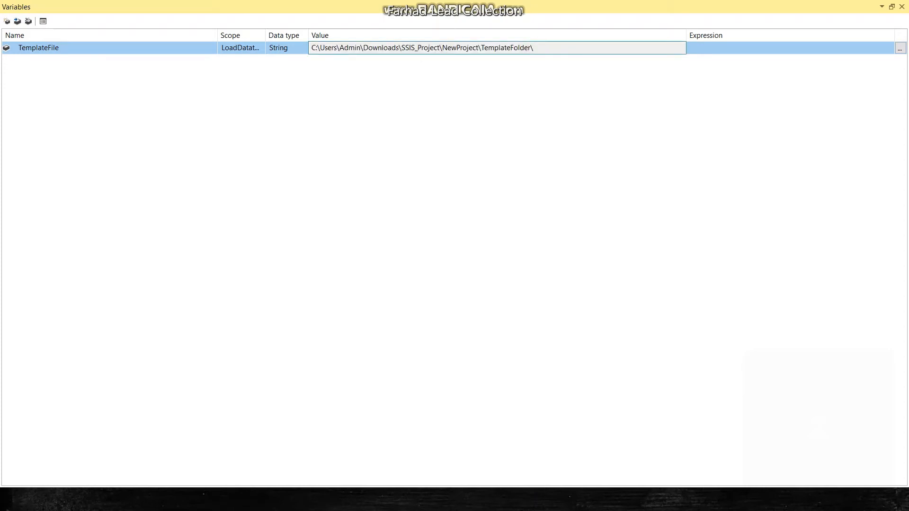
key(Return)
Add a second variable named DataFiles and set its data type to String
click(6, 21)
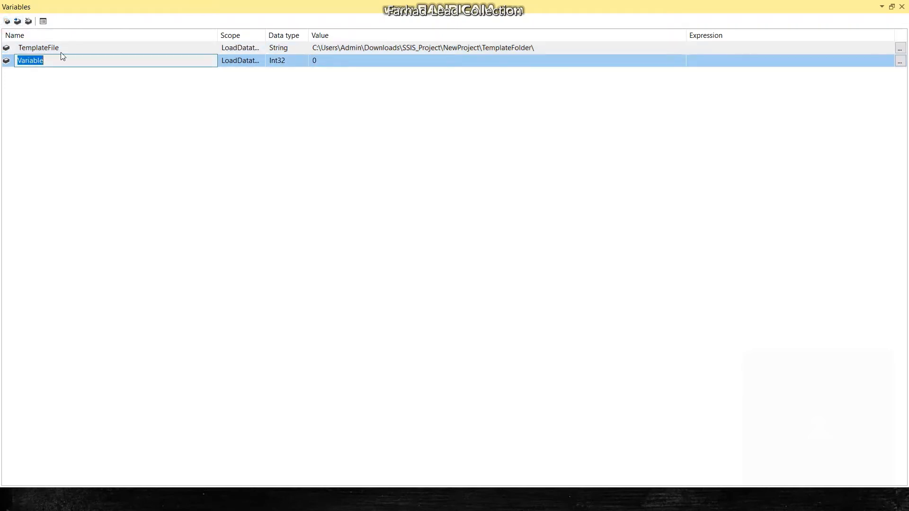
text(DataFile)
key(Tab)
key(s)
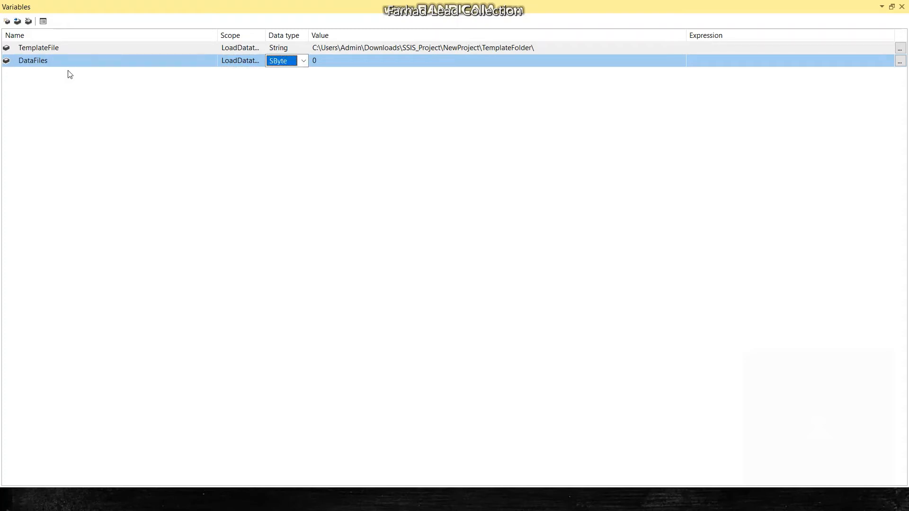
key(s)
key(s)
key(Tab)
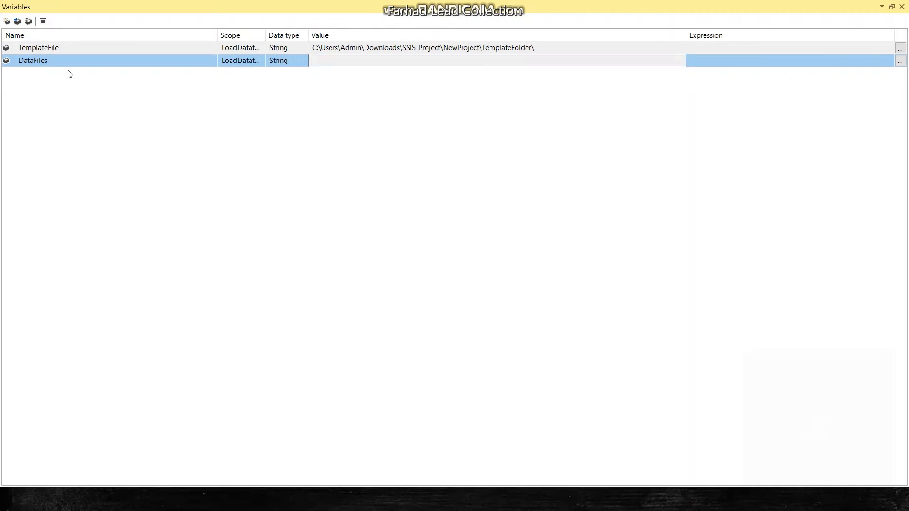
Switch to File Explorer and copy the full path of the DataFolder inside NewProject
key(alt+Tab)
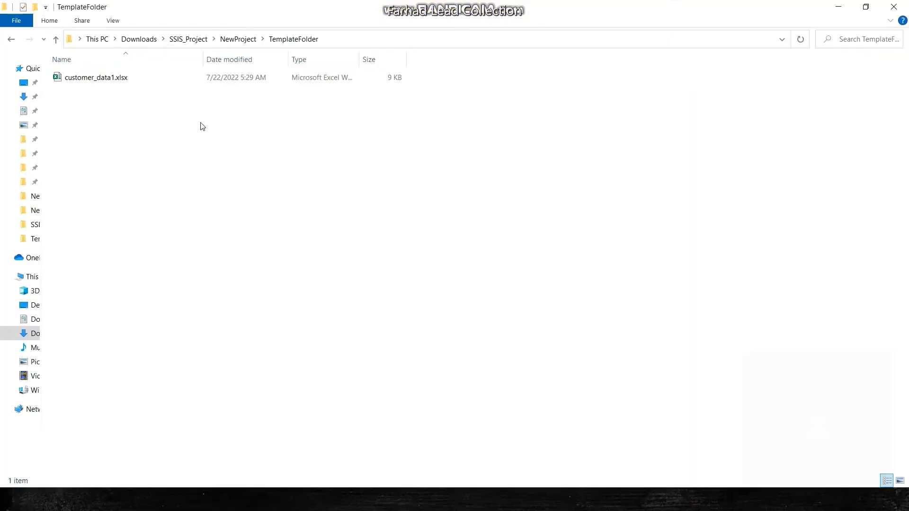
key(alt+Up)
key(Up)
key(Return)
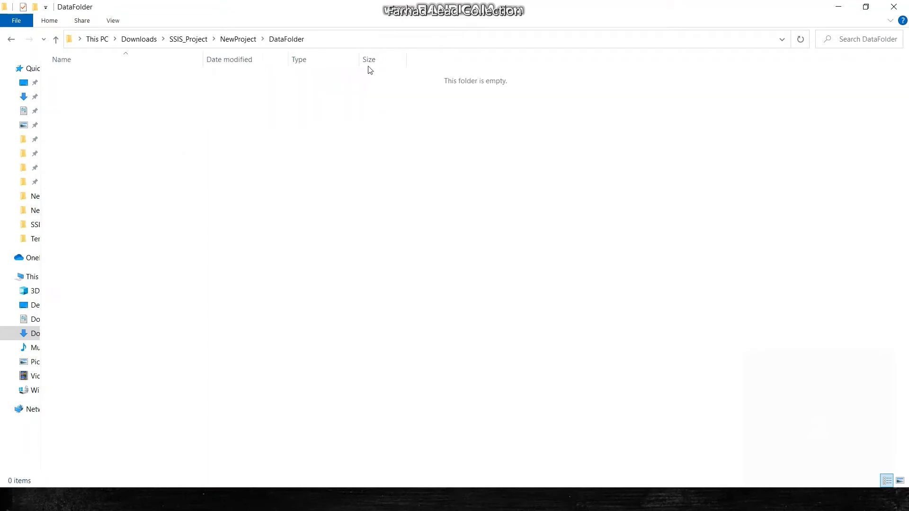
click(370, 44)
key(ctrl+c)
Back in the SSIS variables, set the DataFiles value to C:\Users\Admin\Downloads\SSIS_Project\NewProject\DataFolder\
key(alt+Tab)
click(360, 63)
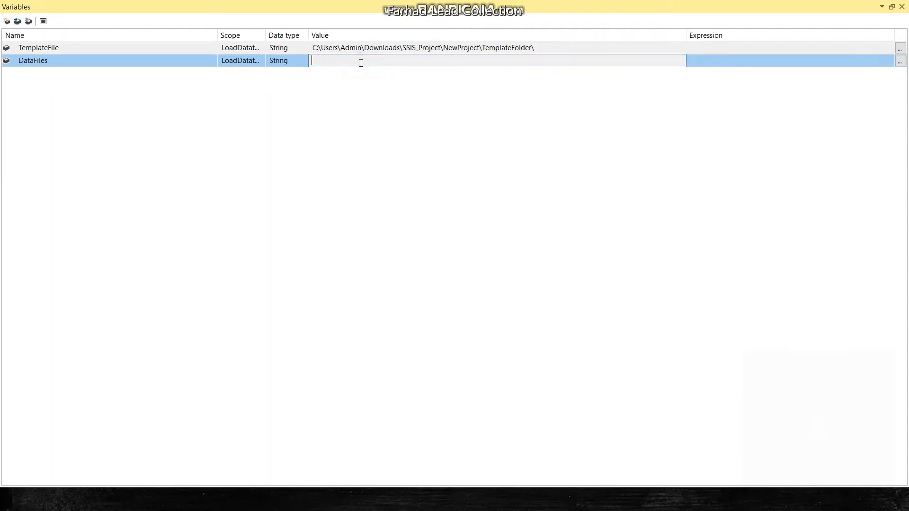
key(ctrl+v)
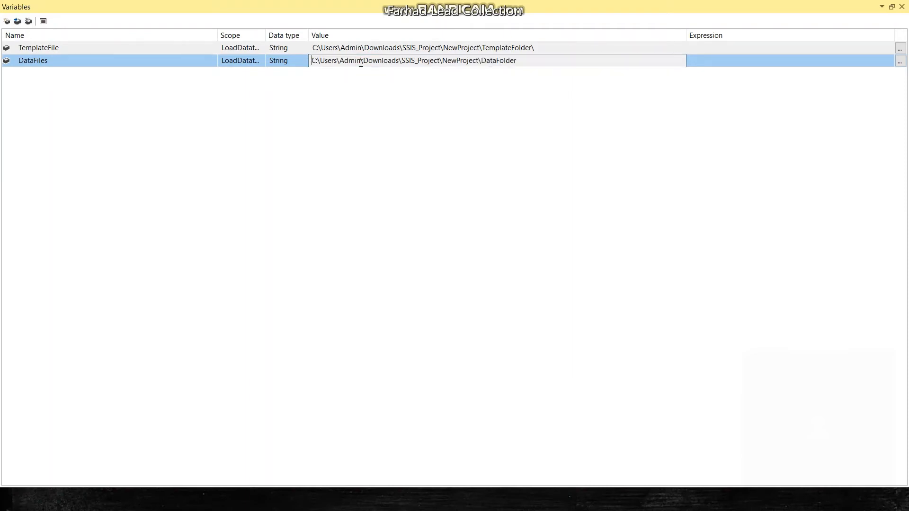
click(521, 61)
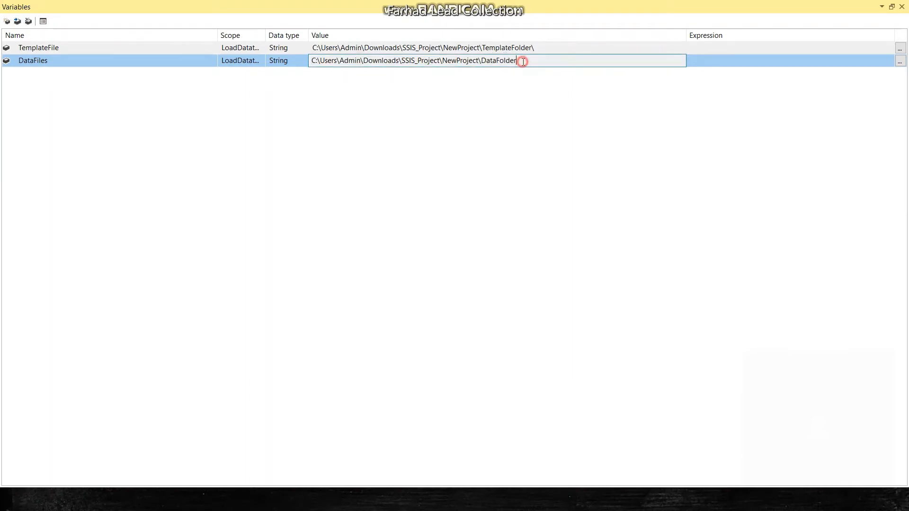
text(\)
key(Return)
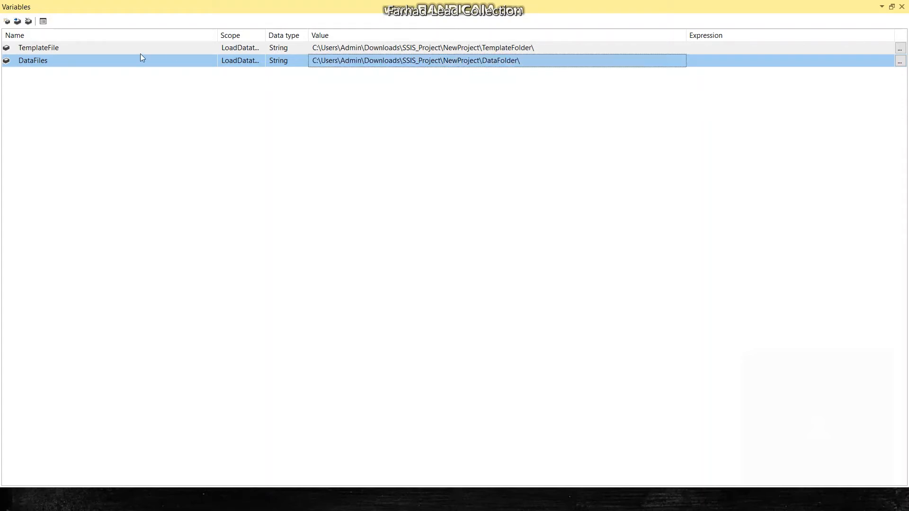
Add a third variable named DataFolder
click(7, 22)
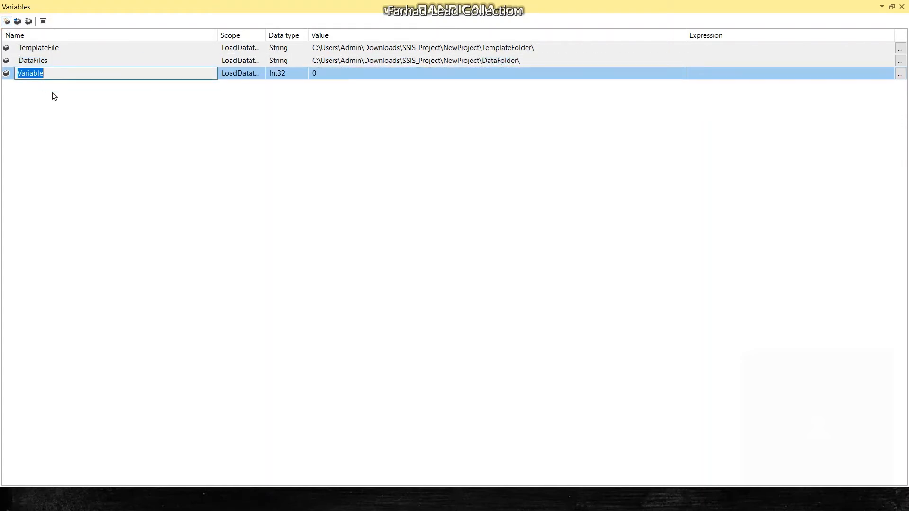
text(DataFolder)
Try to set the DataFolder variable's value to C:\Users\Admin\Downloads\SSIS_Project\NewProject\DataFolder\ with its data type still Int32
click(516, 74)
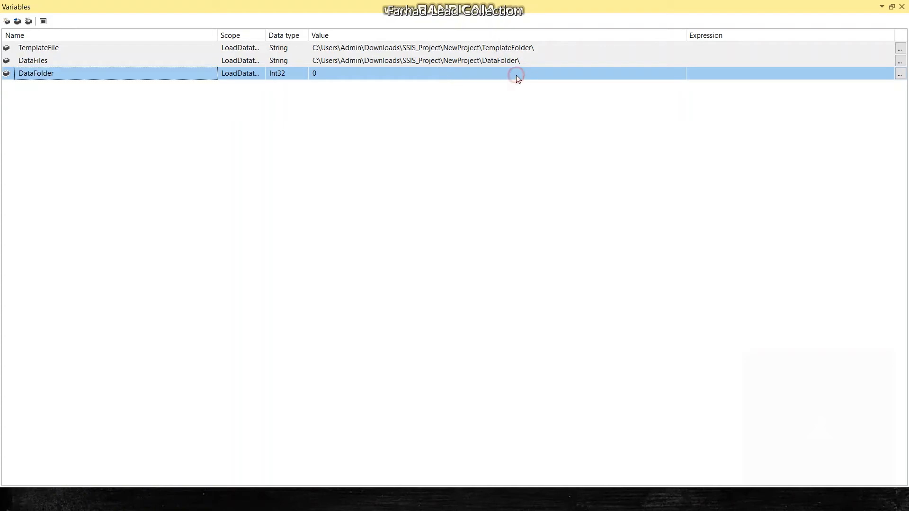
key(BackSpace)
text(C:\Users\Admin\Downloads\SSIS_Project\NewProject\DataFolder\)
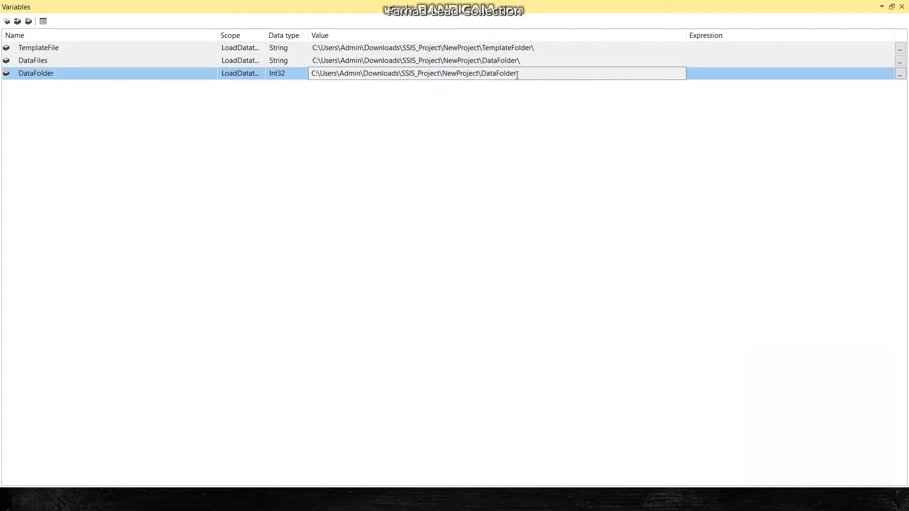
key(BackSpace)
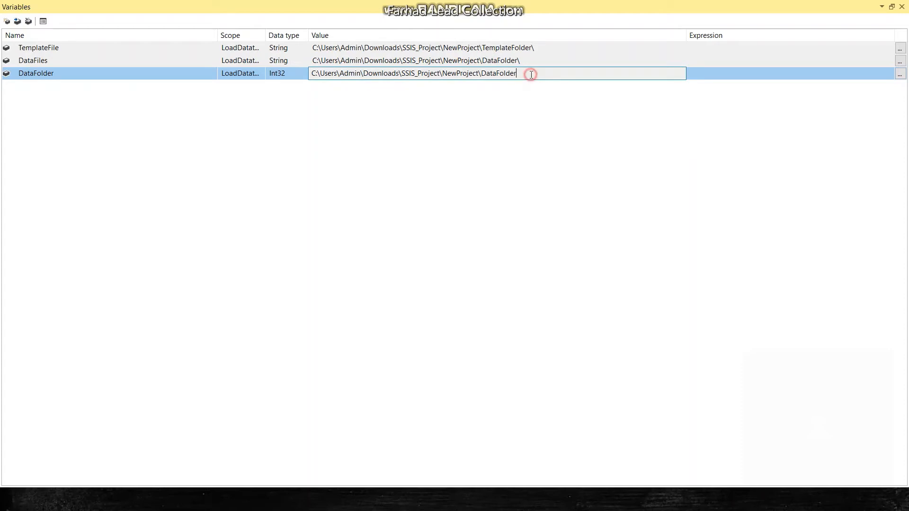
text(\)
key(Return)
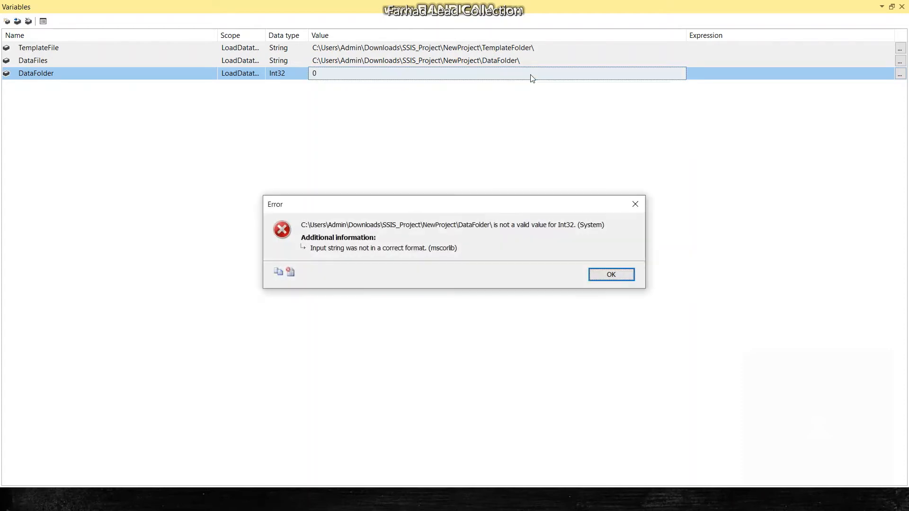
key(Return)
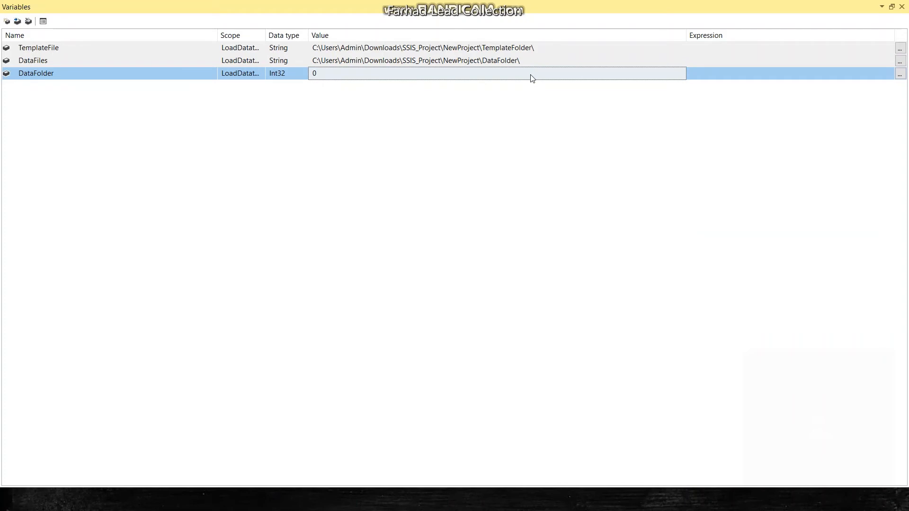
Set the DataFolder variable's data type to String and its value to C:\Users\Admin\Downloads\SSIS_Project\NewProject\DataFolder\
click(300, 76)
key(s)
key(s)
key(s)
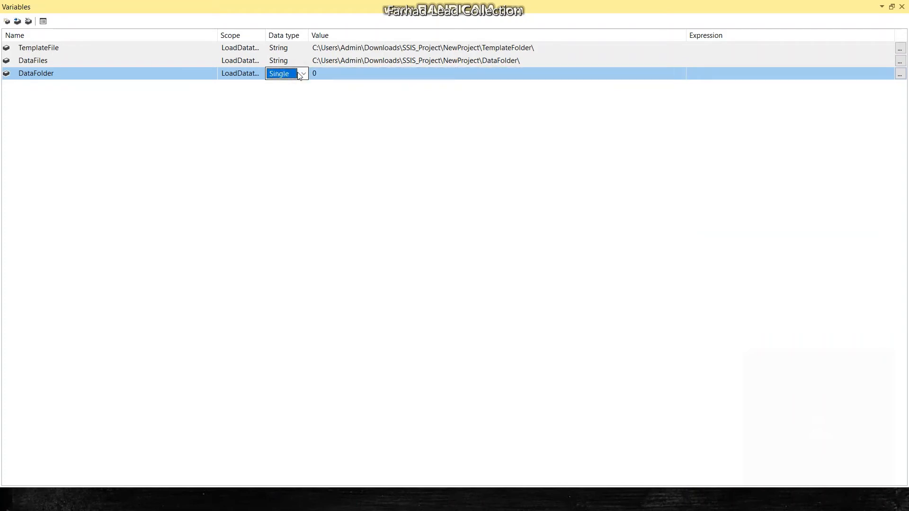
key(Tab)
key(ctrl+v)
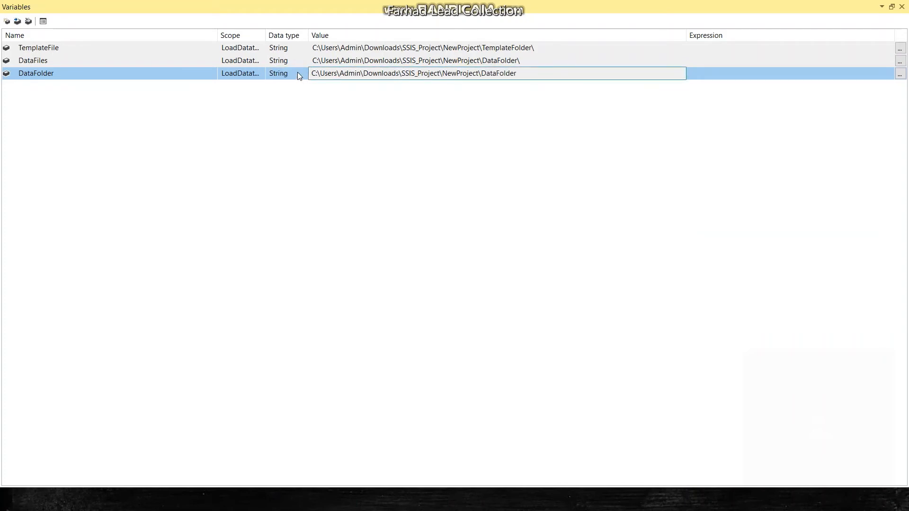
click(523, 73)
text(\)
key(Return)
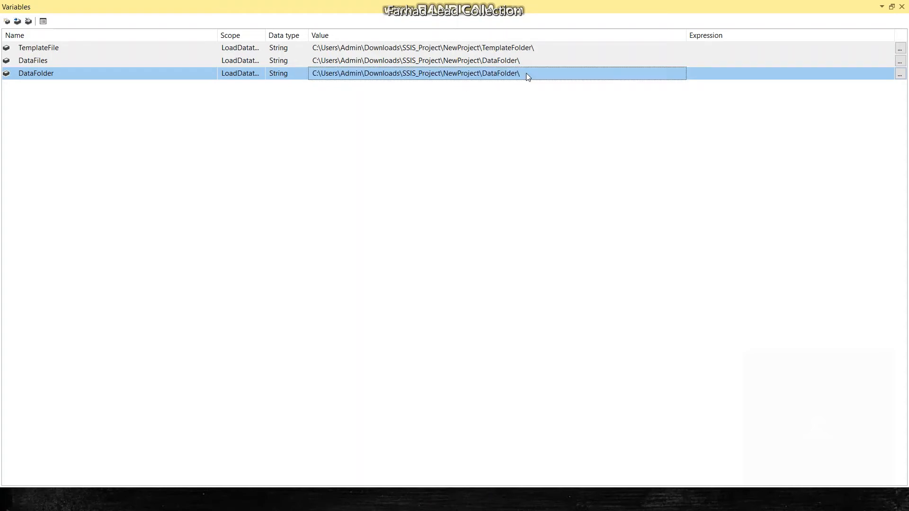
Switch to File Explorer and copy the full file name of customer_data1.xlsx in TemplateFolder, including its extension
click(551, 48)
key(alt+Tab)
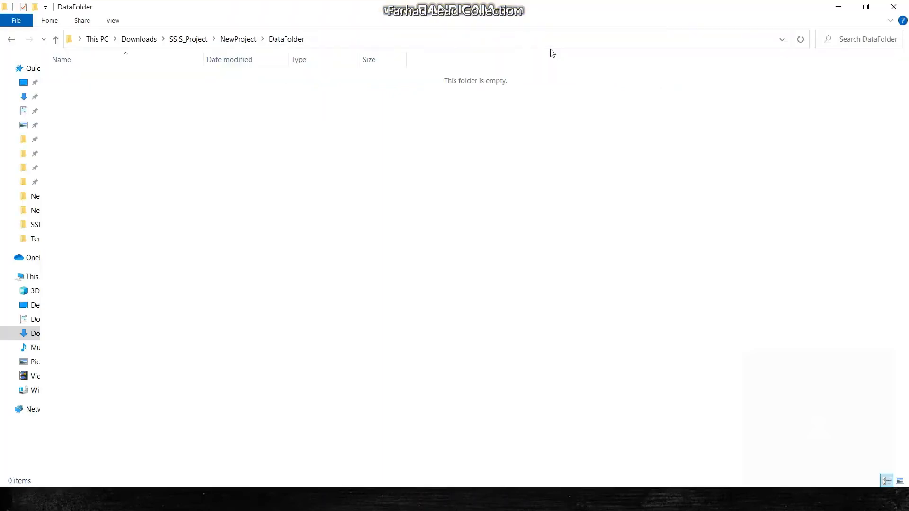
click(228, 122)
key(alt+Up)
key(Down)
key(Return)
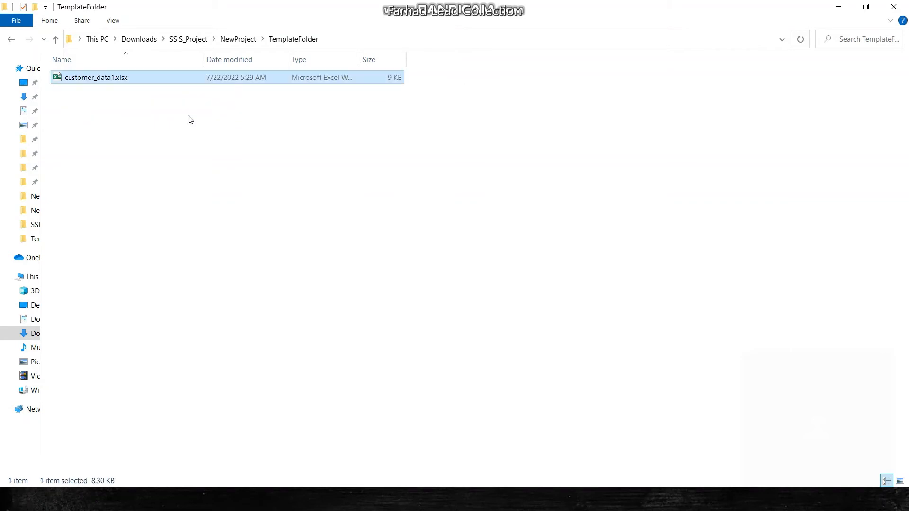
right_click(112, 78)
click(164, 413)
key(ctrl+a)
key(ctrl+c)
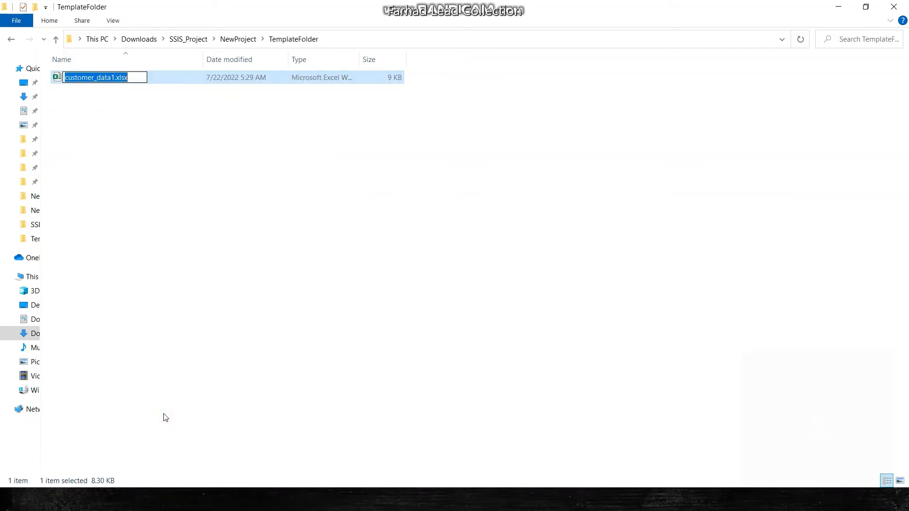
Try replacing the whole TemplateFile value with customer_data1.xlsx in the SSIS variables, and undo the replacement
key(alt+Tab)
click(548, 50)
key(ctrl+a)
key(ctrl+v)
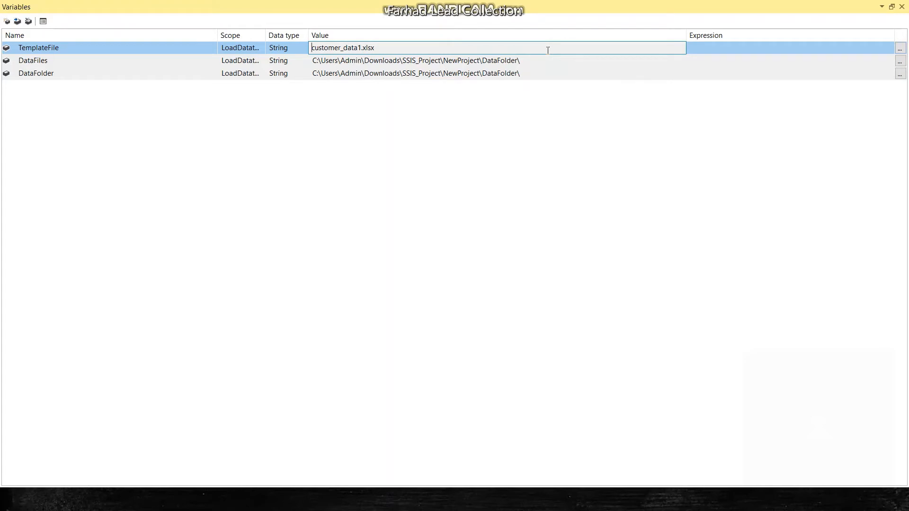
key(ctrl+z)
Switch to the customer text file in Notepad and paste customer_data1.xlsx on a new line below the last record
key(alt+Tab)
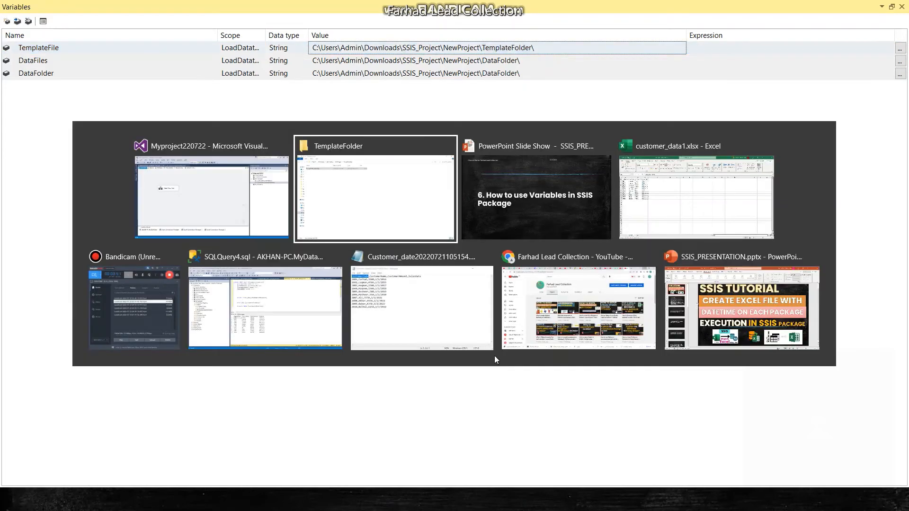
key(alt+Tab)
key(alt+Tab)
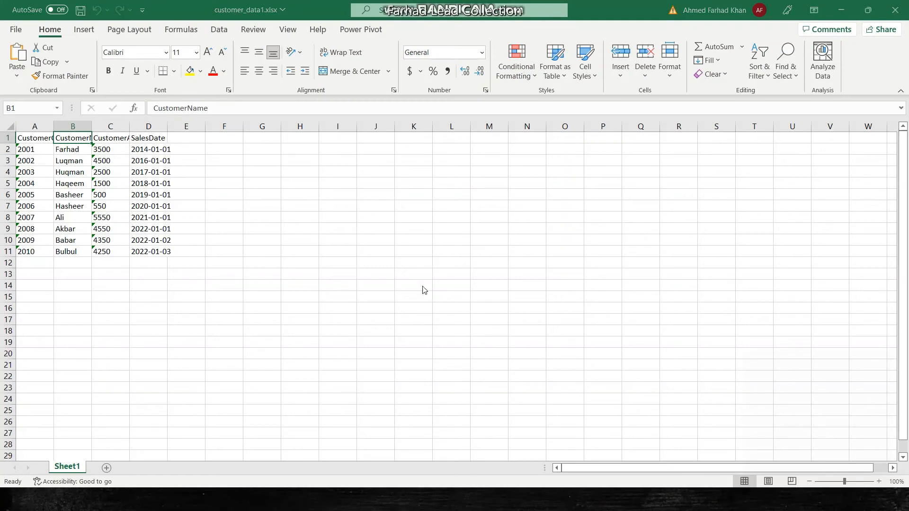
key(alt+Tab)
key(alt+Tab)
key(alt+Tab)
key(alt+Tab)
key(alt+Tab)
key(alt+Tab)
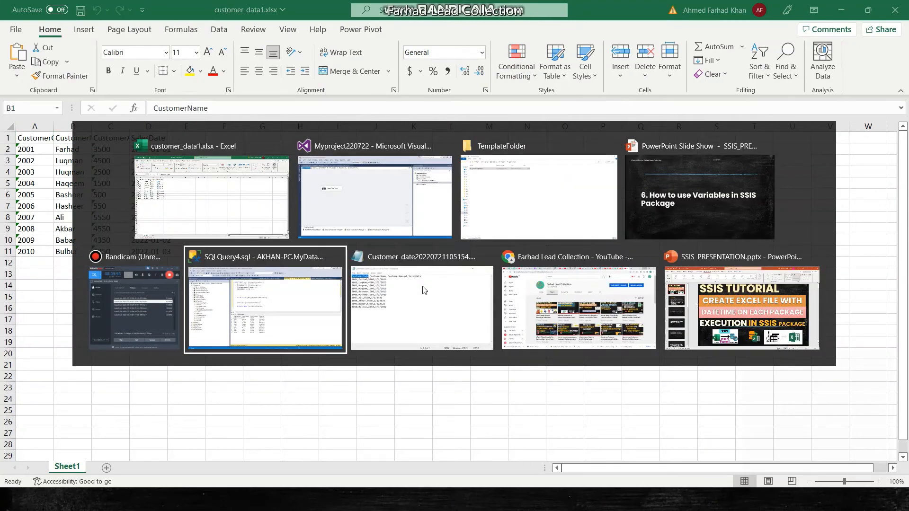
key(ctrl+End)
key(Return)
key(Return)
key(Return)
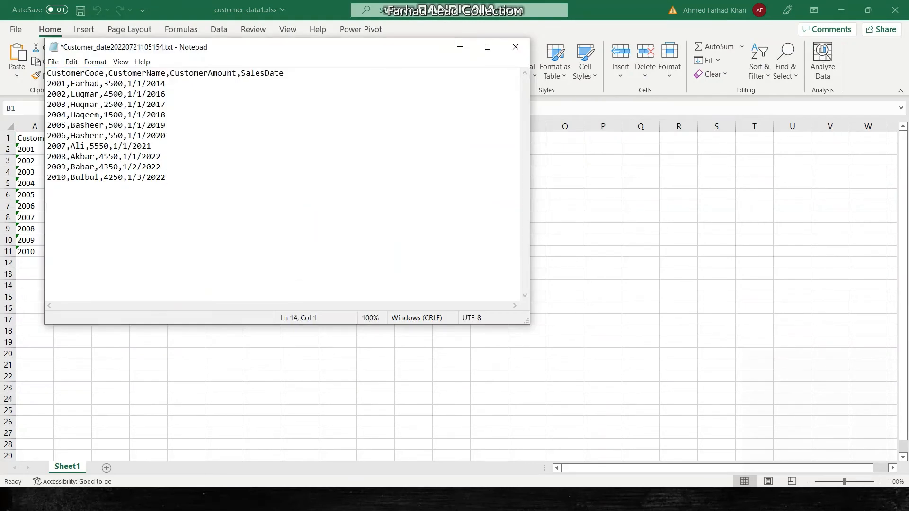
key(BackSpace)
key(BackSpace)
key(ctrl+v)
Copy TemplateFolder's path from File Explorer and paste it before customer_data1.xlsx in Notepad, separating them with a backslash
key(alt+Tab)
key(alt+Tab)
key(alt+Tab)
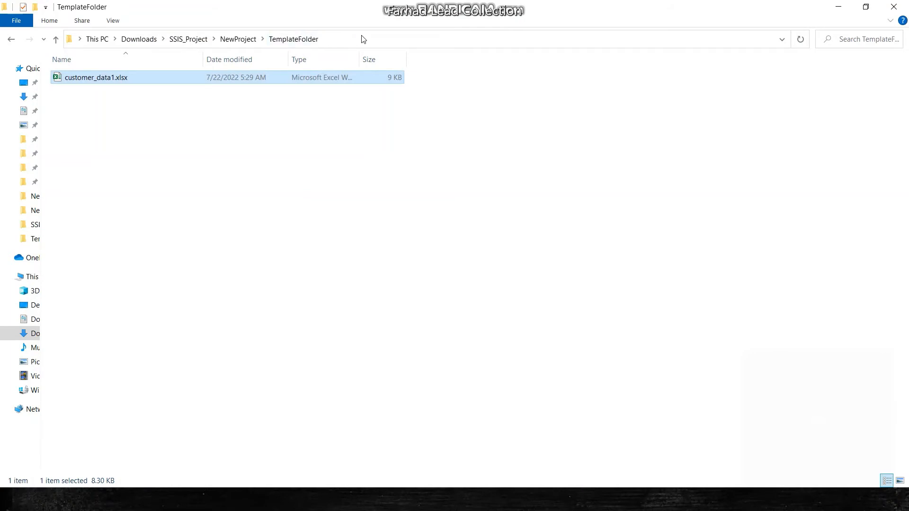
click(362, 37)
key(ctrl+c)
key(alt+Tab)
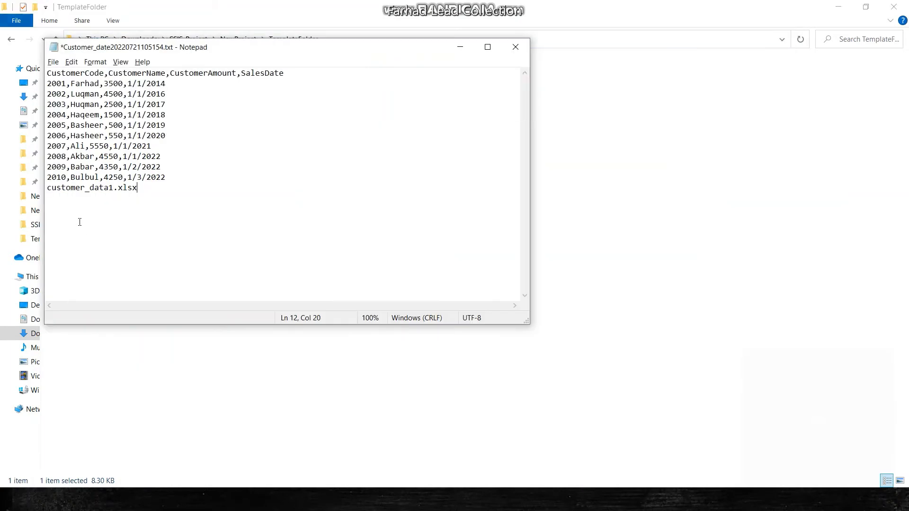
click(47, 189)
key(ctrl+v)
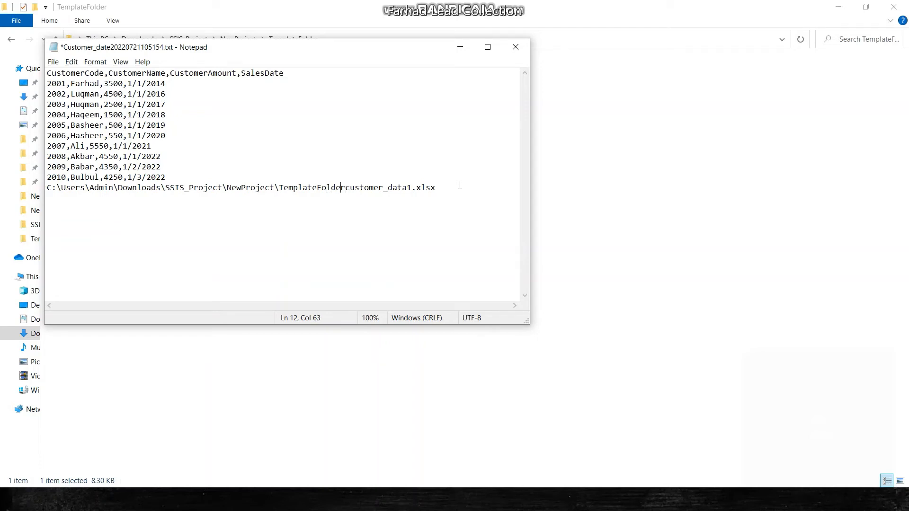
text(\)
Copy the combined path from Notepad and set the TemplateFile variable's value in Visual Studio to C:\Users\Admin\Downloads\SSIS_Project\NewProject\TemplateFolder\customer_data1.xlsx
key(shift+Home)
key(alt+Tab)
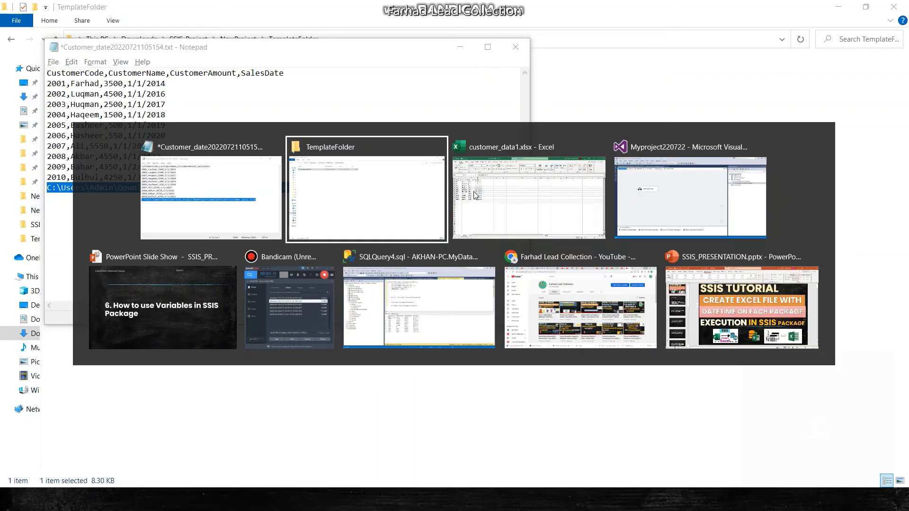
key(alt+Tab)
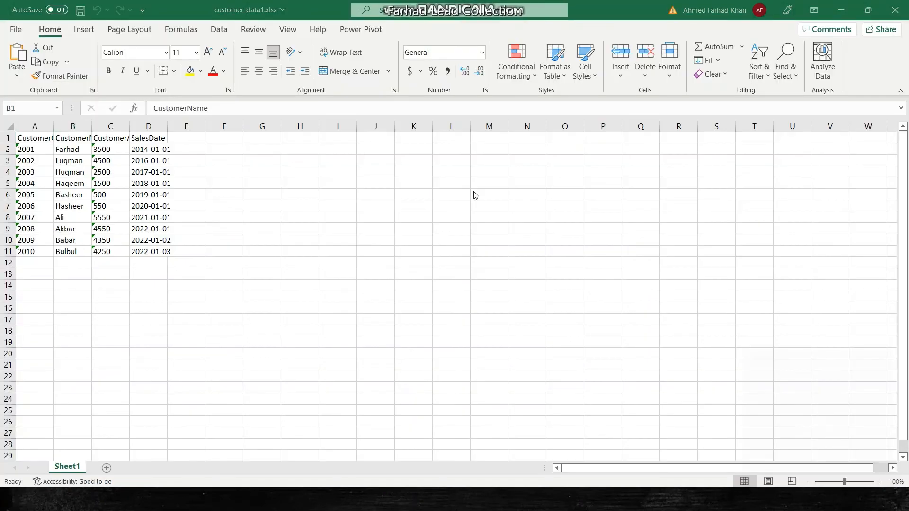
key(alt+Tab)
key(alt+Tab)
key(alt+Tab)
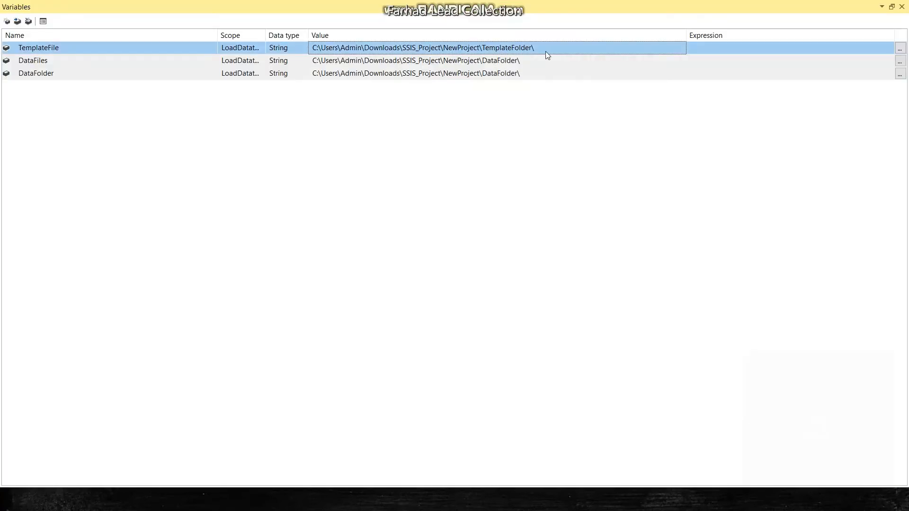
click(553, 50)
text(customer_data1.xlsx)
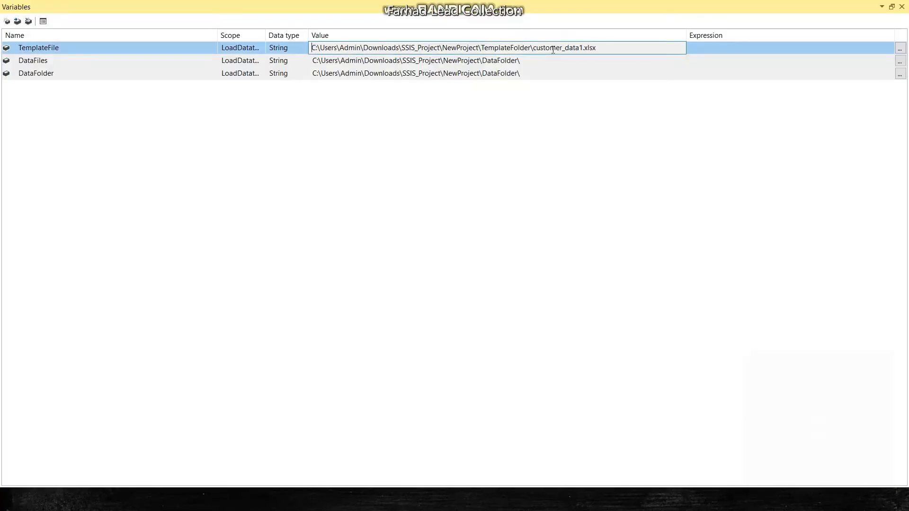
key(Return)
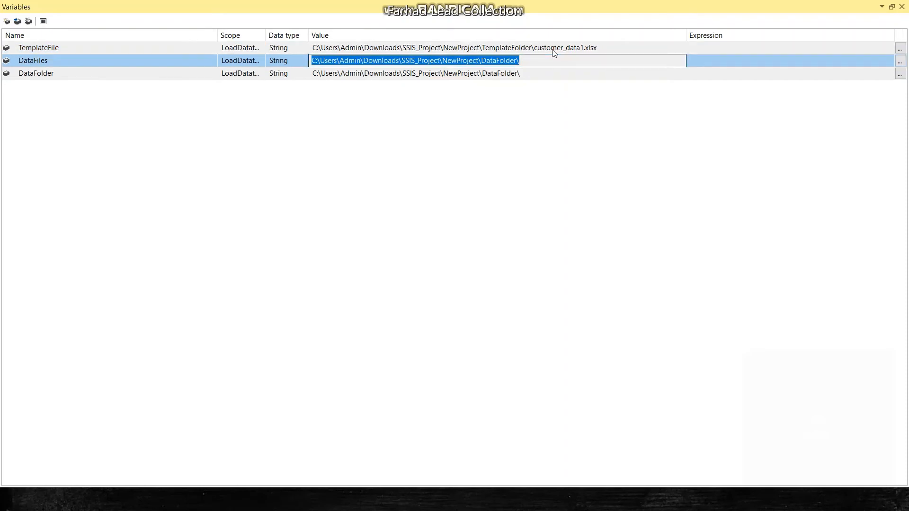
Open the Expression Builder for the DataFolder variable, insert @[User::DataFolder] as the expression and evaluate it
click(539, 74)
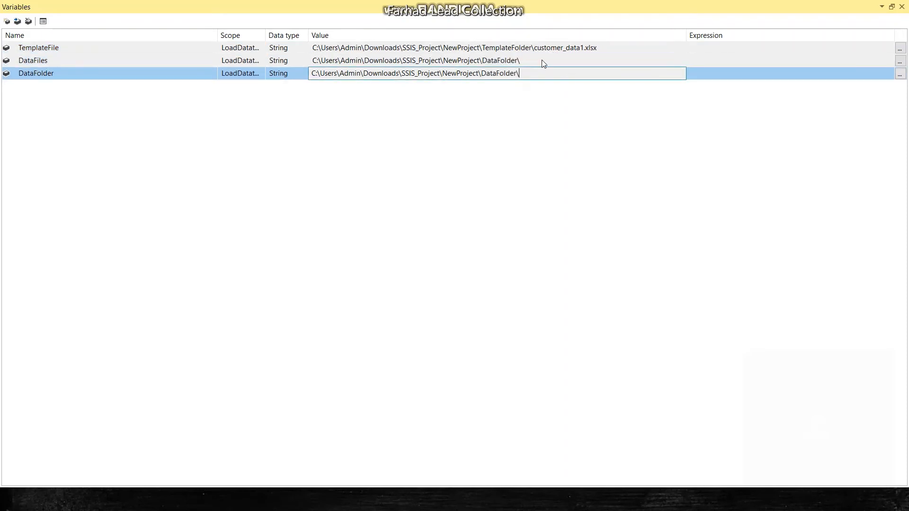
click(541, 60)
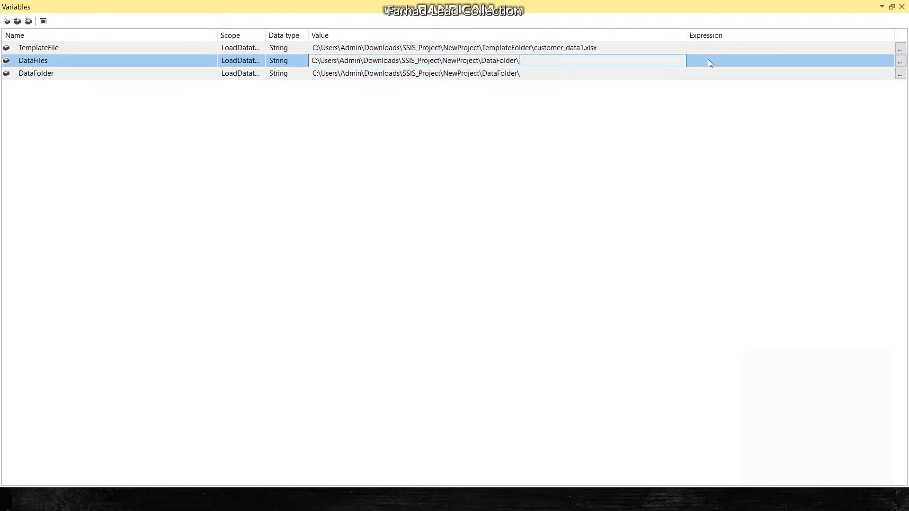
click(623, 73)
click(900, 75)
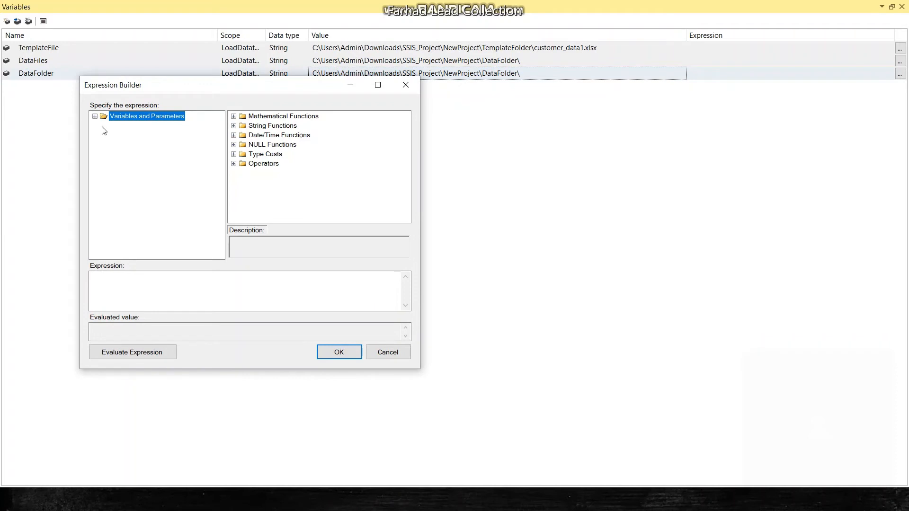
click(95, 116)
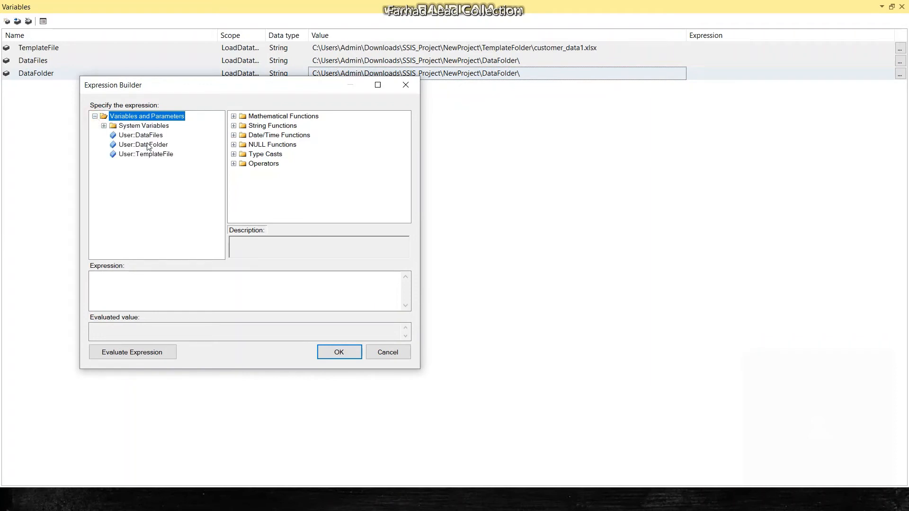
drag(149, 146, 158, 275)
click(177, 280)
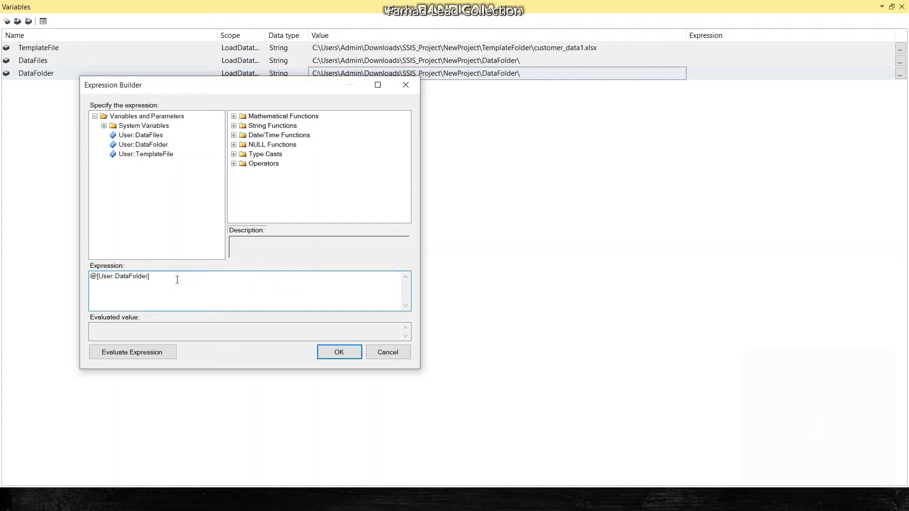
key(BackSpace)
click(133, 353)
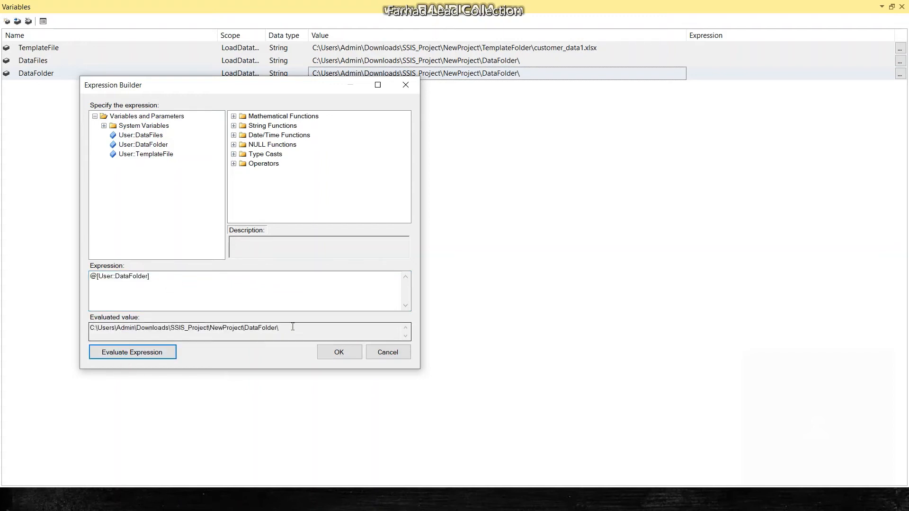
Append +"ProductlData_"+ to the @[User::DataFolder] expression and try evaluating it
click(211, 282)
text(+"Pro)
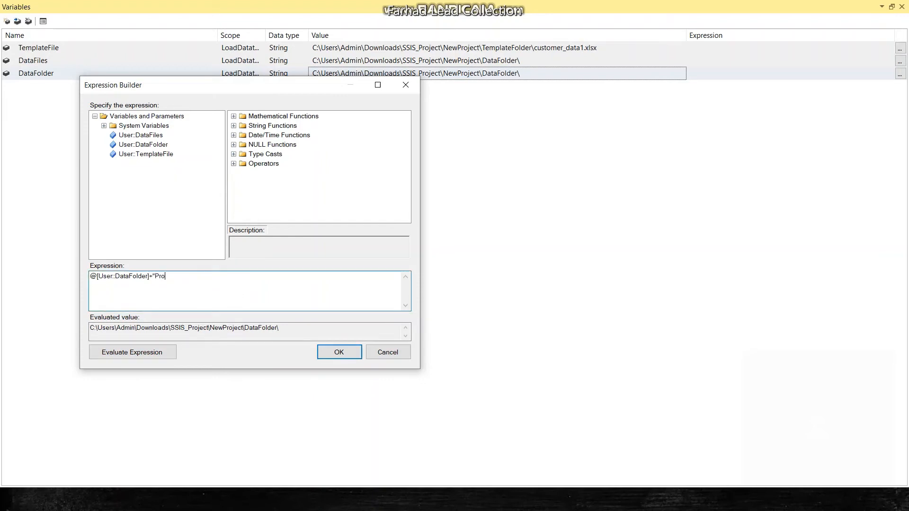
text(duc)
text(tline)
key(BackSpace)
key(BackSpace)
key(BackSpace)
text(is)
key(BackSpace)
key(BackSpace)
text(Data)
text(+)
click(132, 359)
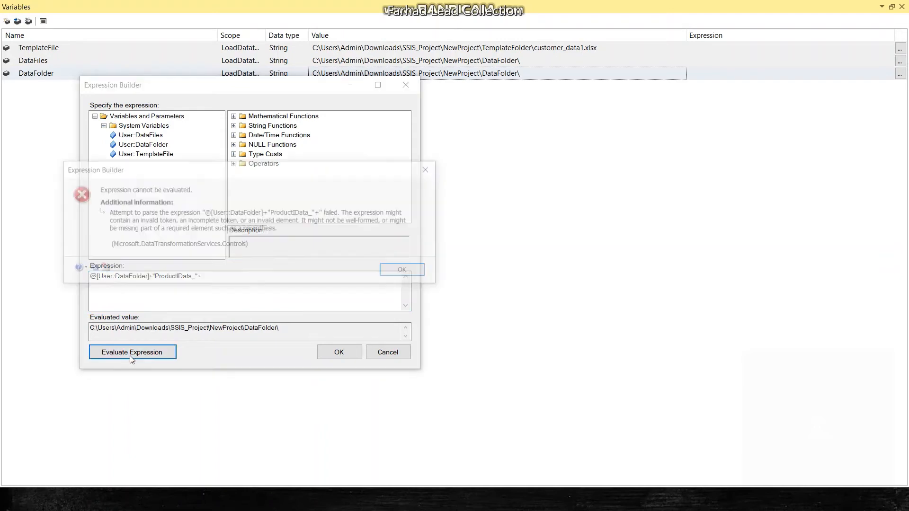
key(Return)
Add the GETDATE() date function to the end of the expression and try evaluating it
click(218, 281)
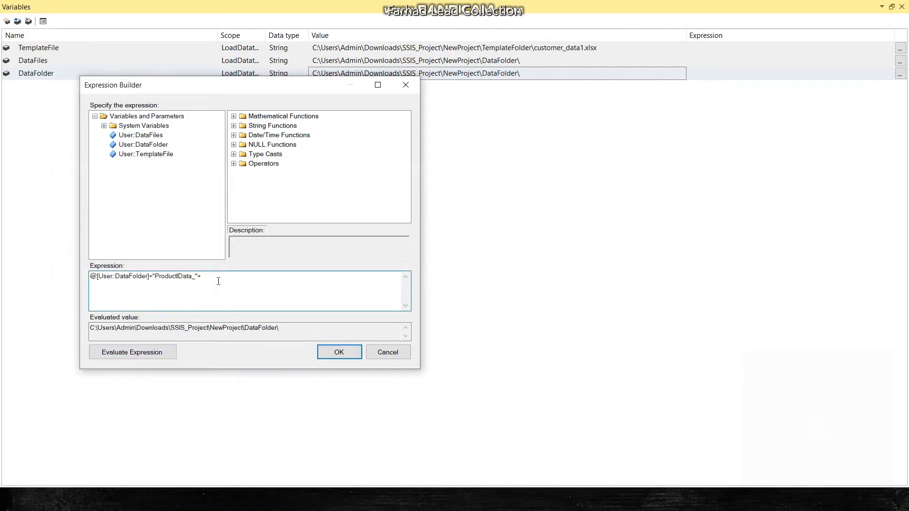
click(234, 126)
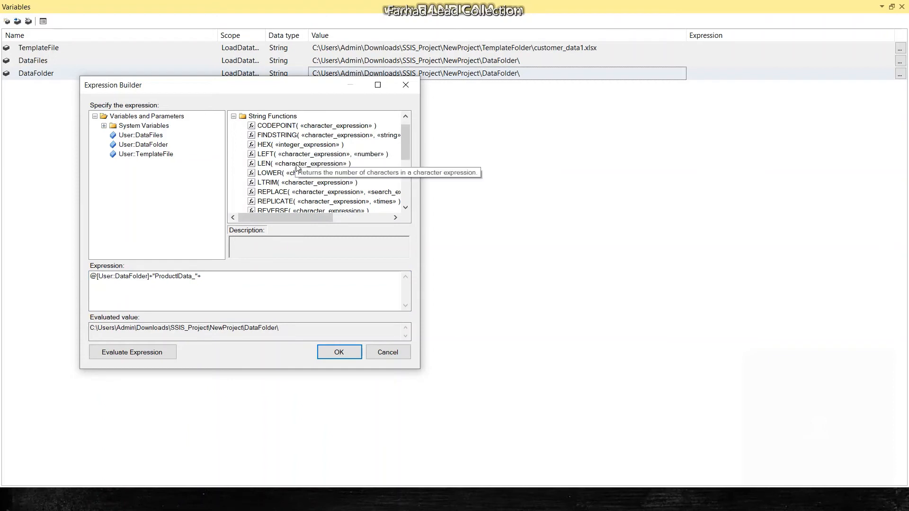
click(234, 116)
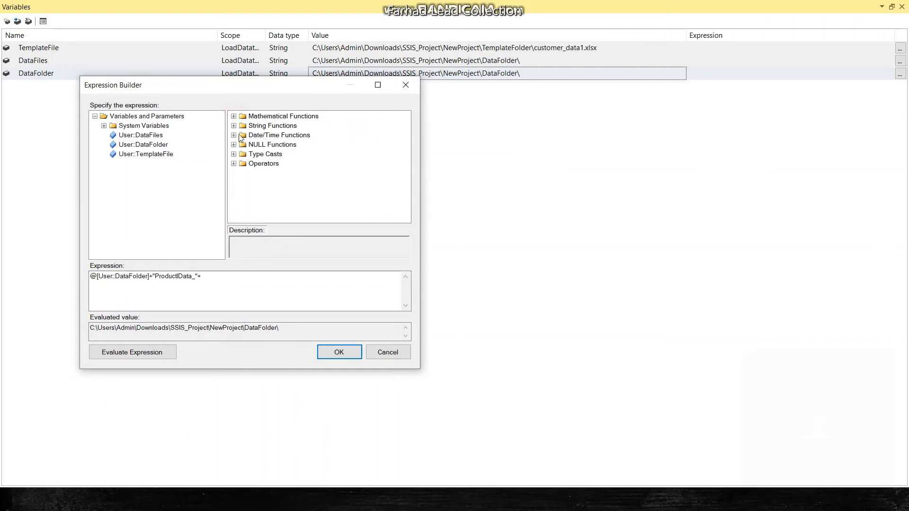
click(234, 126)
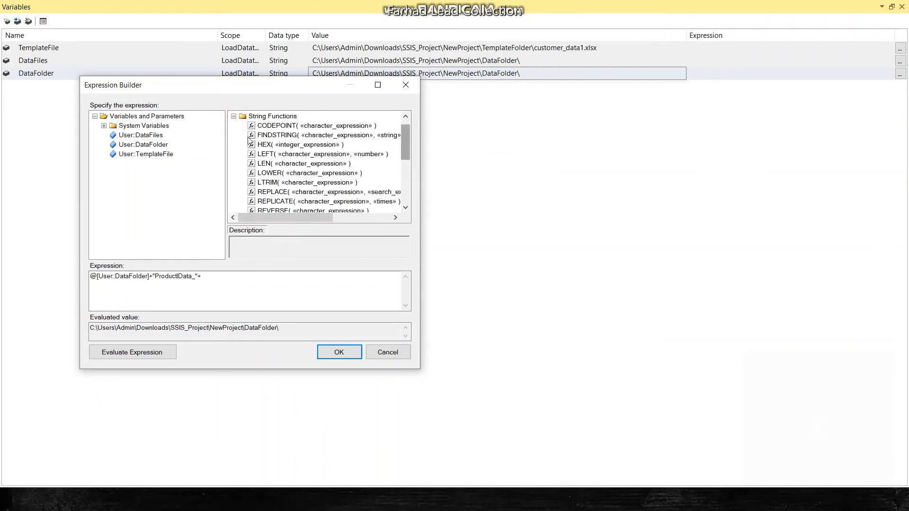
click(234, 116)
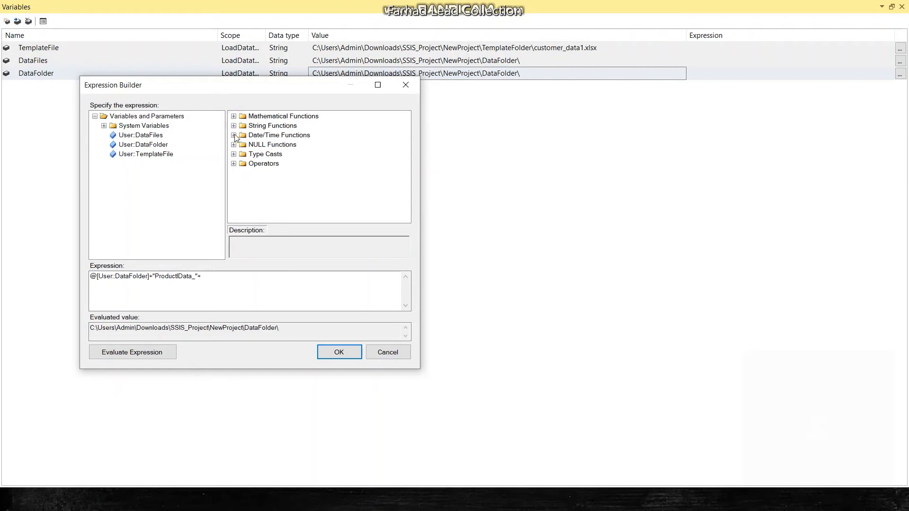
click(234, 135)
drag(279, 176, 249, 276)
click(141, 354)
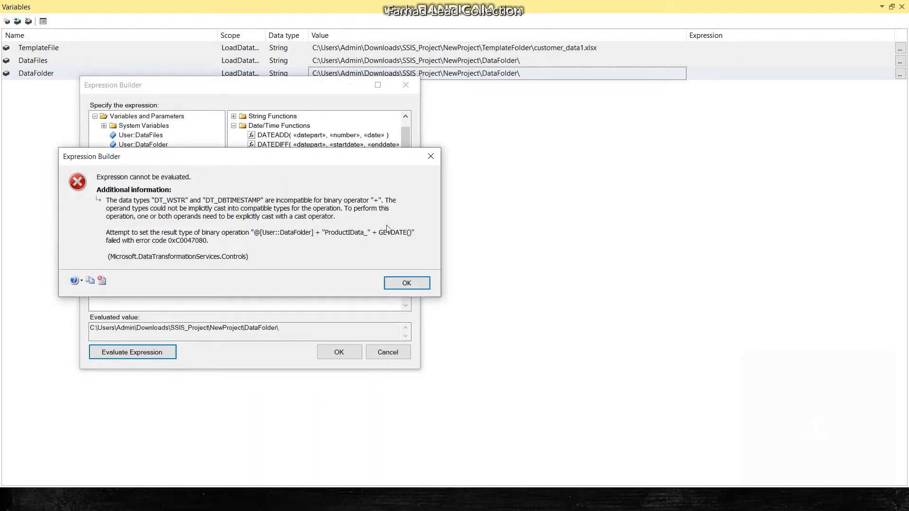
click(412, 283)
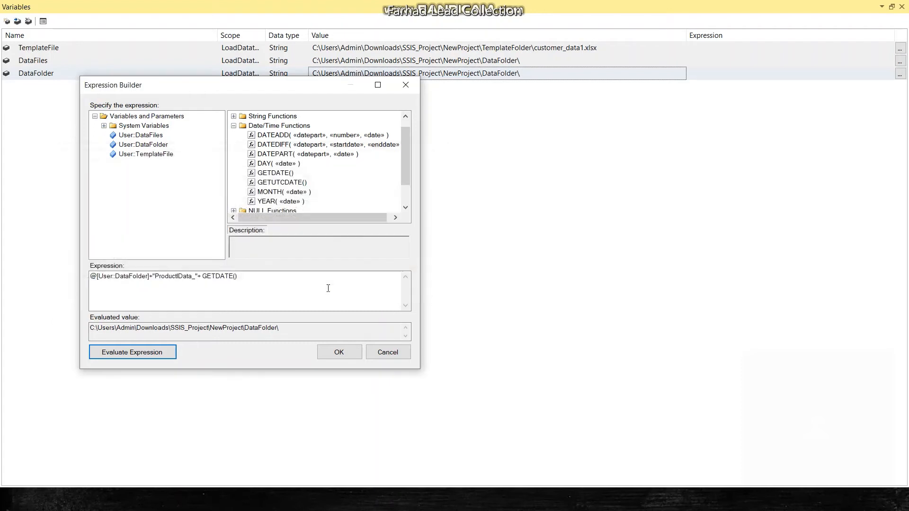
Insert the (DT_WSTR, «length») type cast in front of GETDATE() in the expression
click(285, 278)
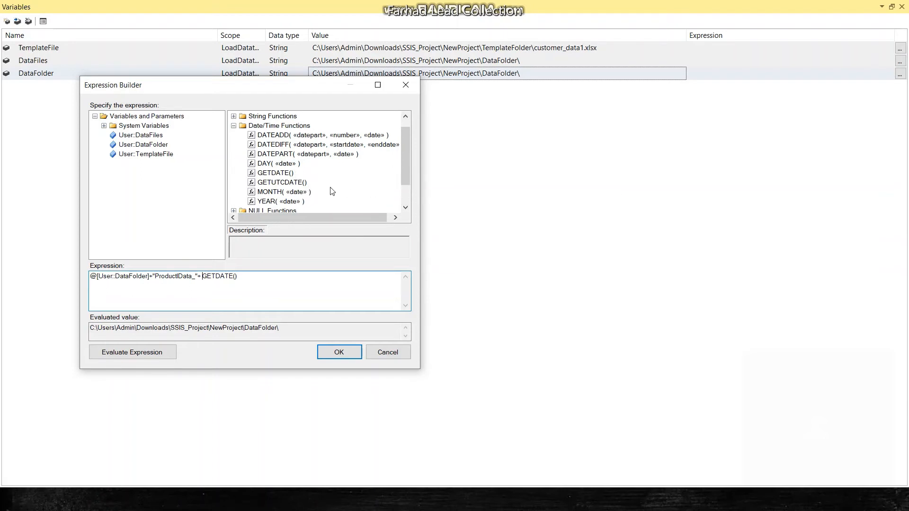
click(232, 126)
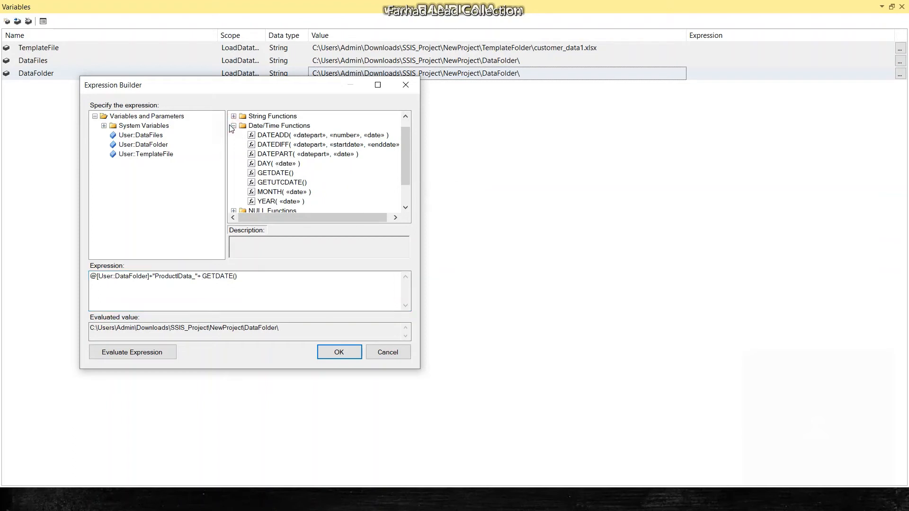
click(233, 154)
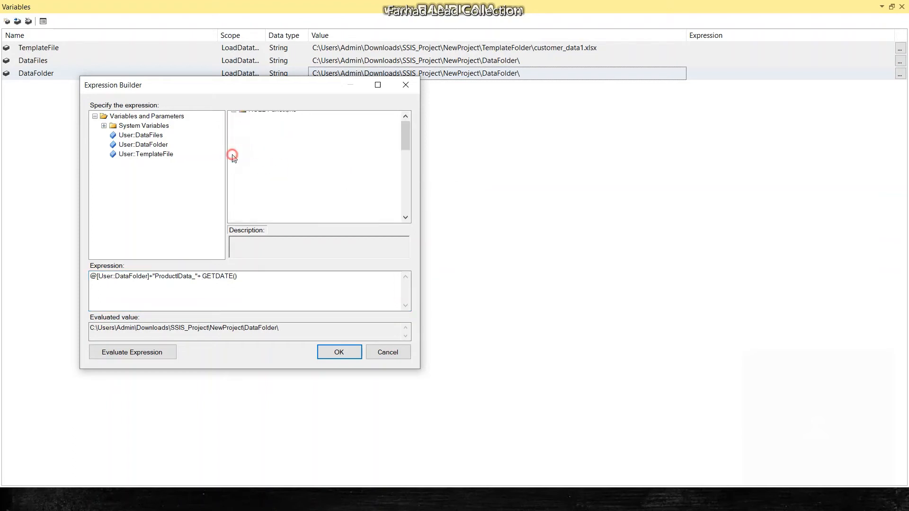
drag(405, 148, 404, 160)
drag(297, 176, 203, 280)
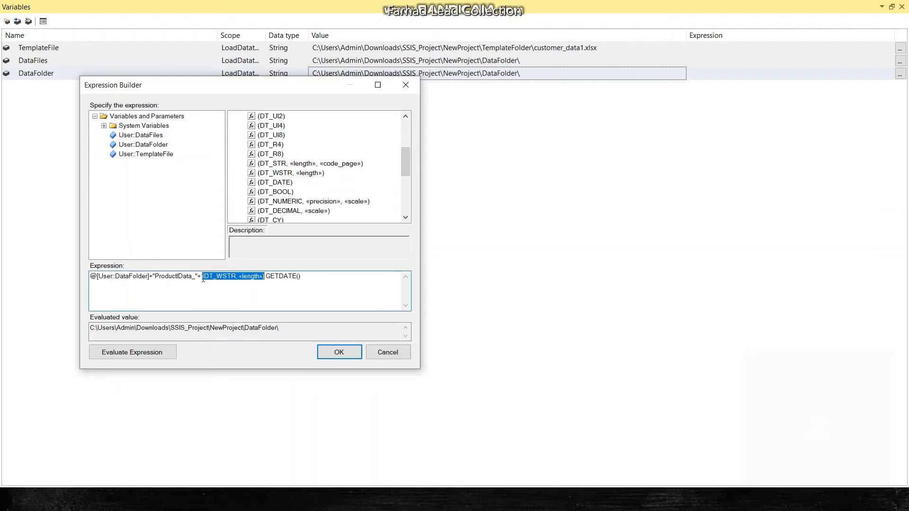
Replace the DT_WSTR cast's length placeholder with 29, evaluate the expression and collapse the Type Casts group
click(263, 281)
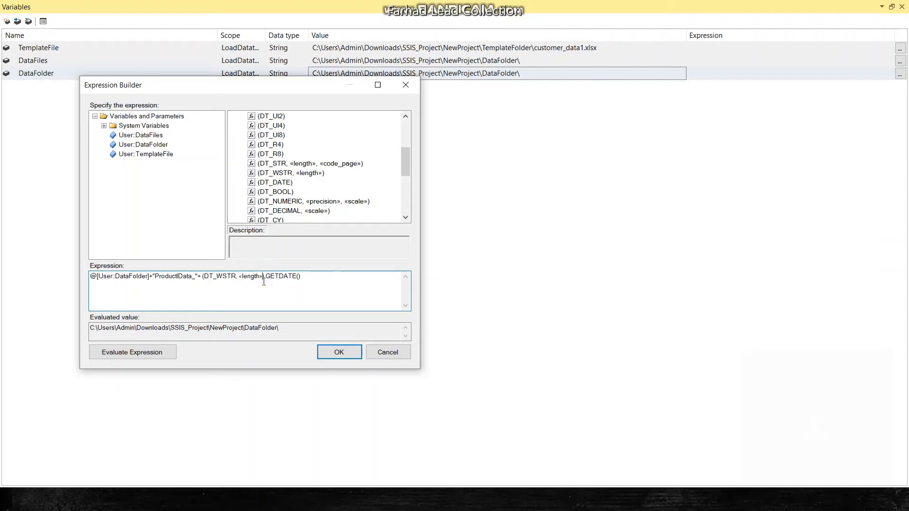
key(BackSpace)
key(BackSpace)
key(BackSpace)
key(BackSpace)
key(BackSpace)
key(BackSpace)
key(BackSpace)
key(BackSpace)
key(BackSpace)
text(29)
click(160, 354)
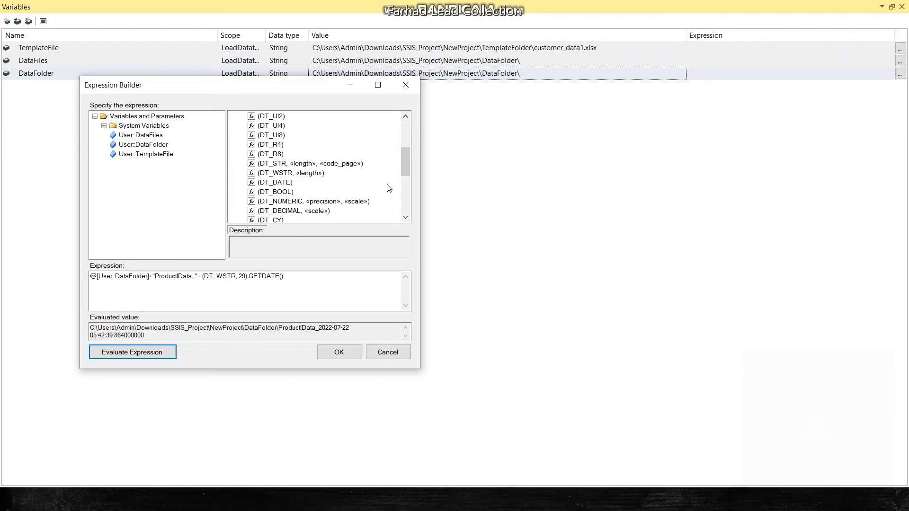
drag(407, 167, 399, 124)
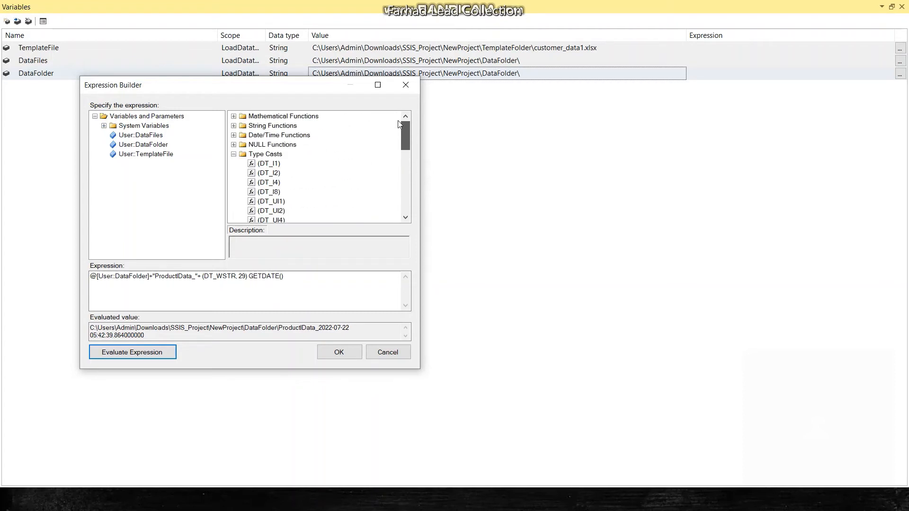
click(234, 154)
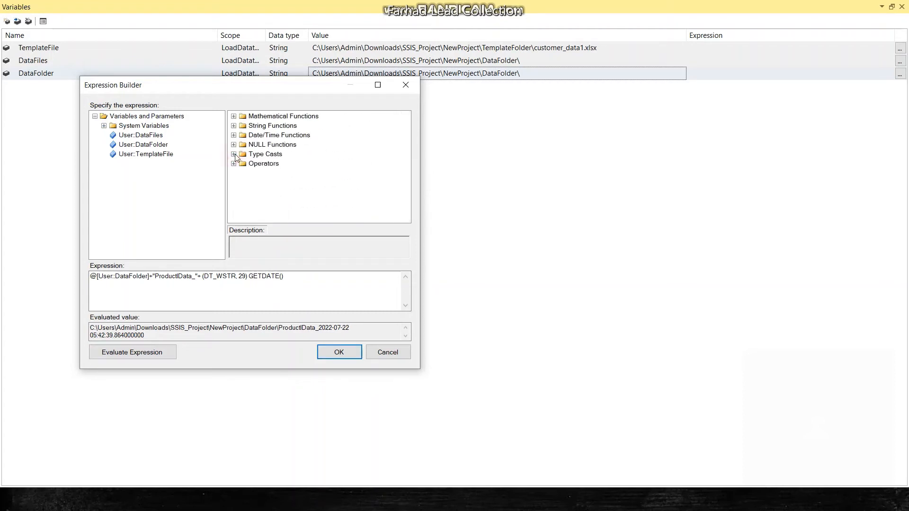
Look through the Date/Time, NULL, Operators and Type Casts groups for a way to shorten the time part of the evaluated path
click(234, 135)
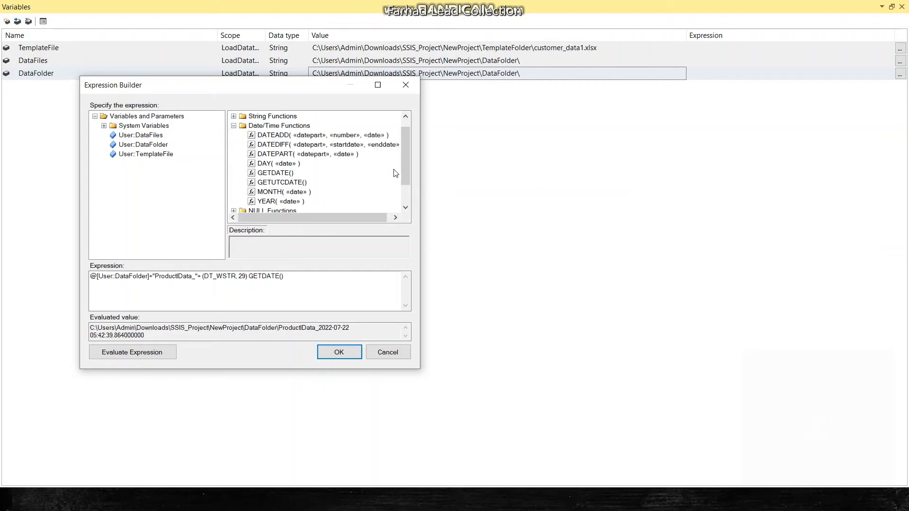
drag(404, 148, 402, 156)
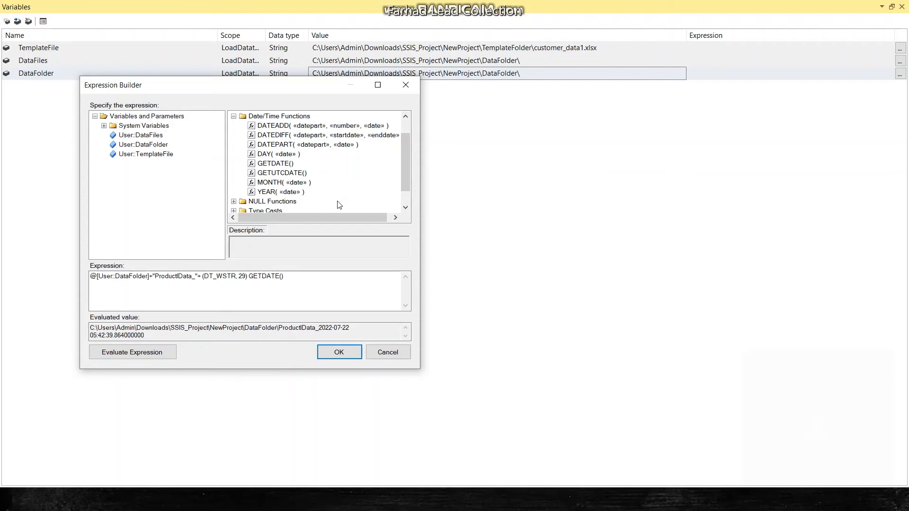
click(234, 116)
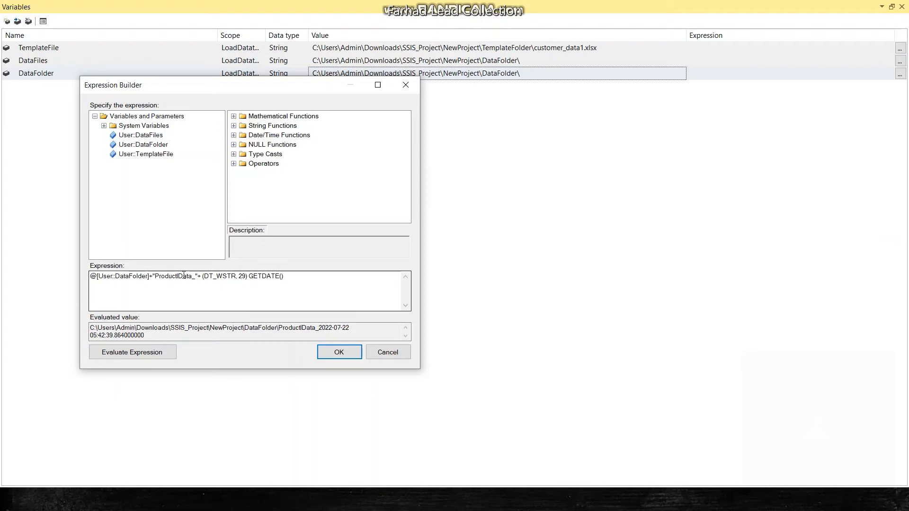
click(202, 278)
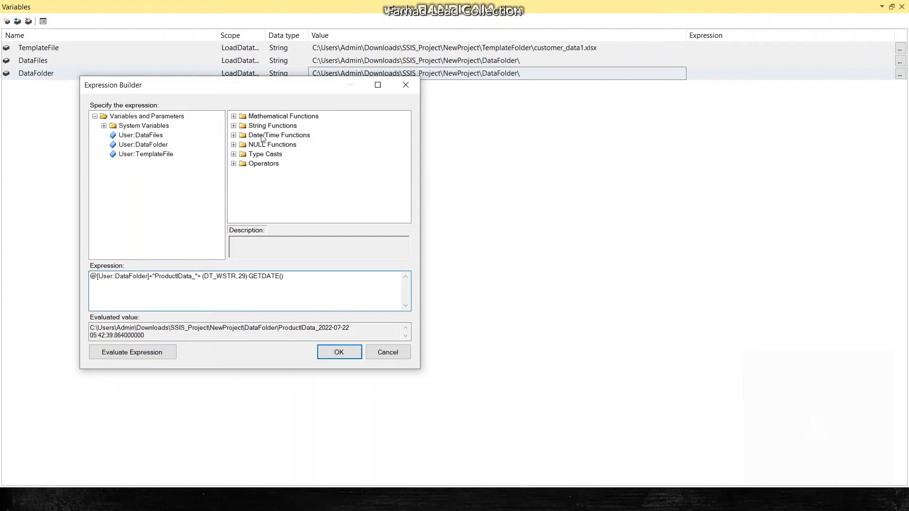
click(234, 145)
drag(403, 142, 416, 99)
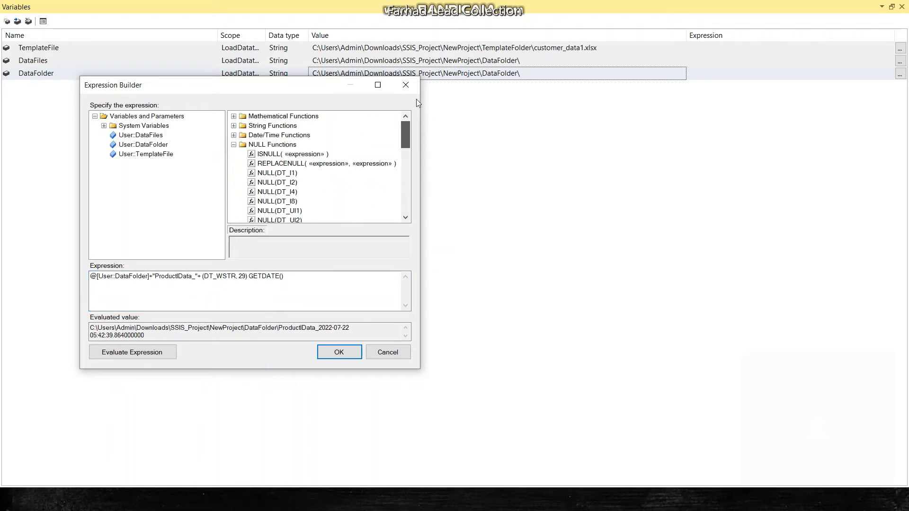
click(233, 145)
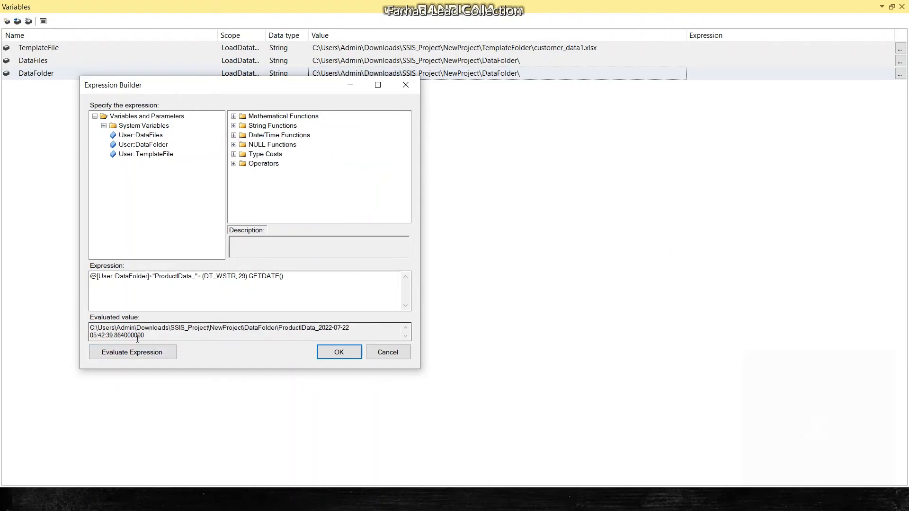
drag(93, 334, 154, 336)
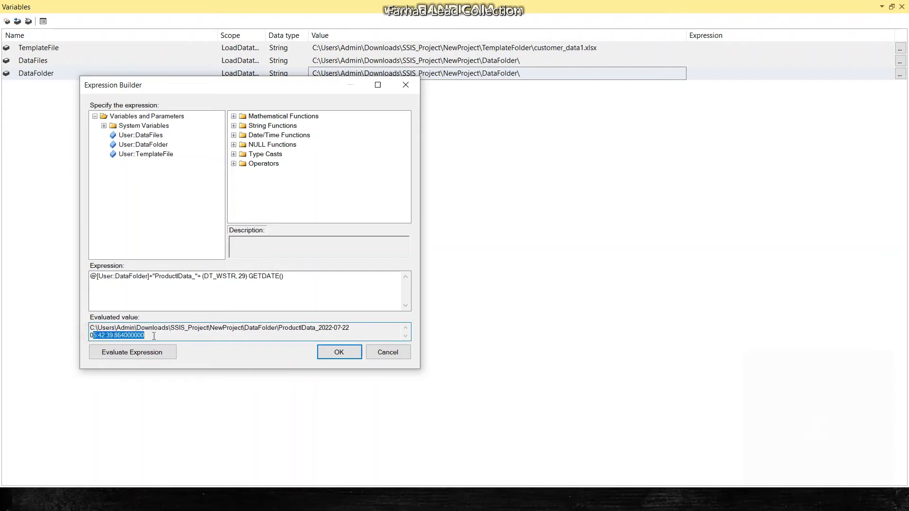
click(154, 337)
drag(111, 335, 89, 335)
click(234, 163)
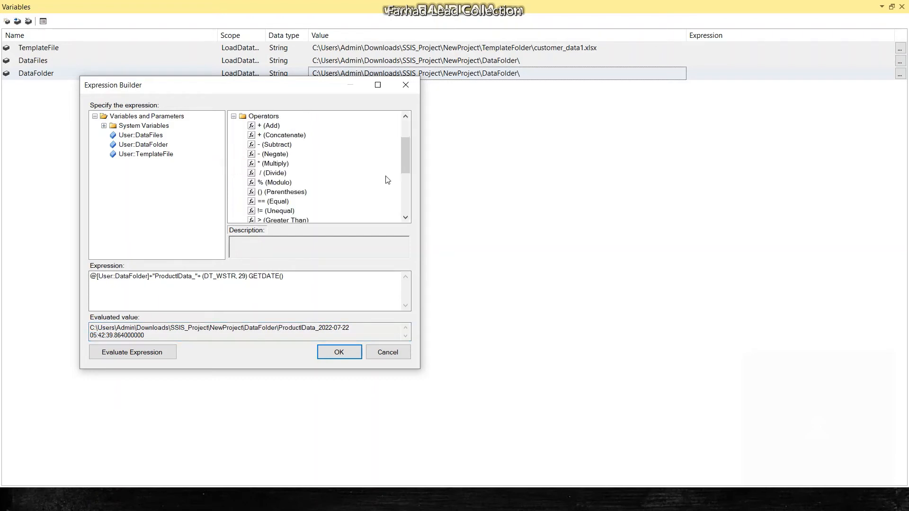
click(234, 116)
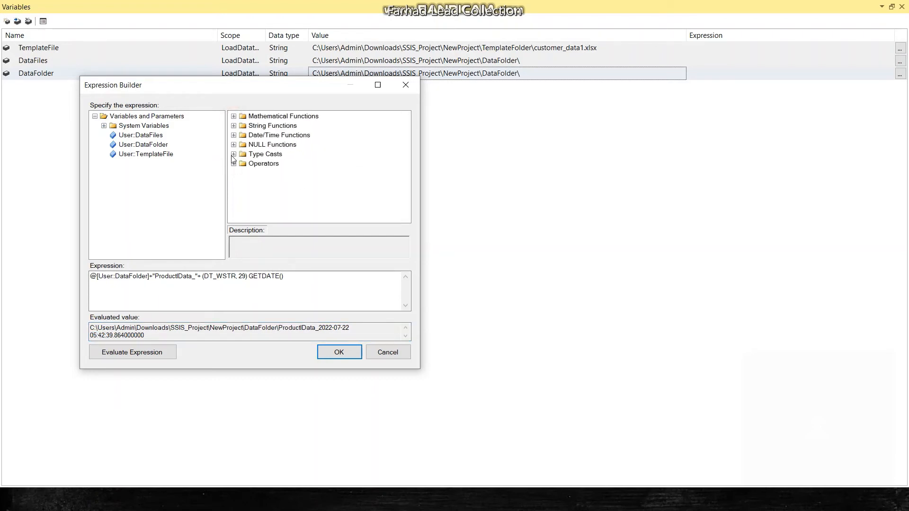
click(234, 153)
drag(405, 153, 412, 126)
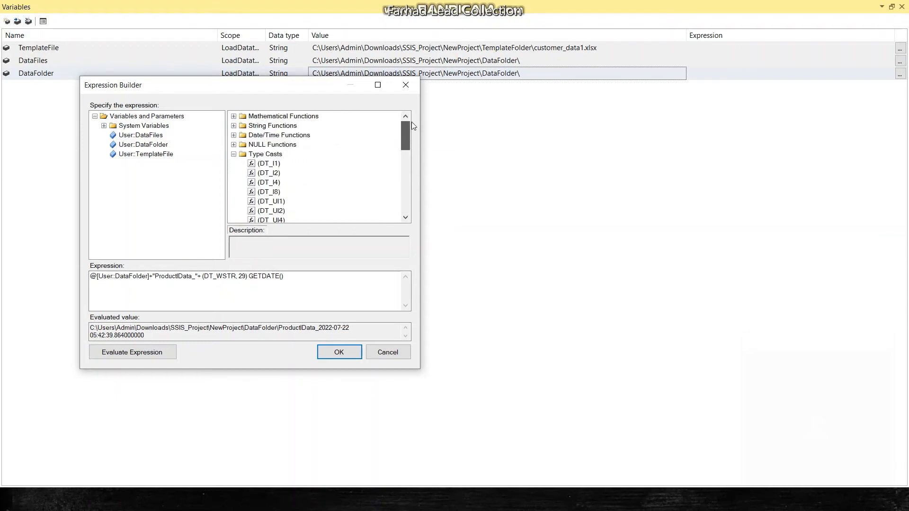
click(233, 154)
click(234, 154)
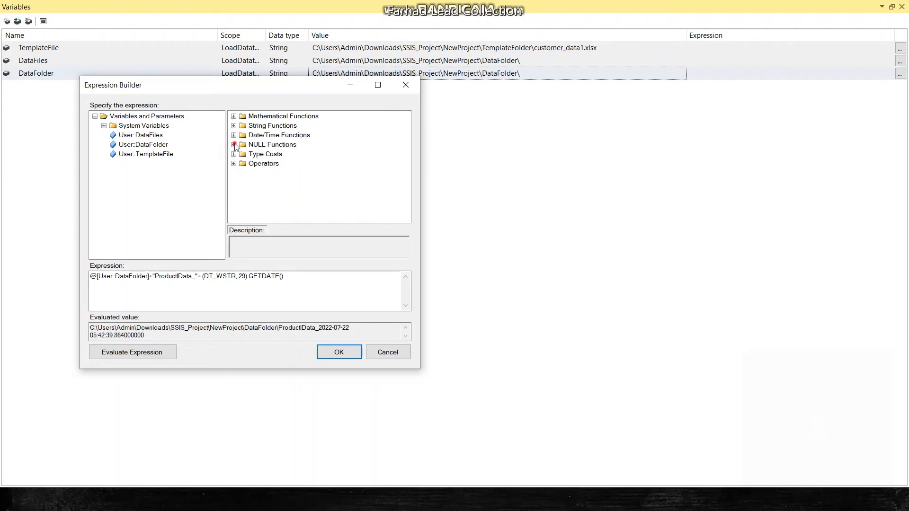
click(234, 145)
mouse_move(409, 141)
mouse_down()
mouse_move(406, 192)
mouse_move(407, 132)
mouse_up()
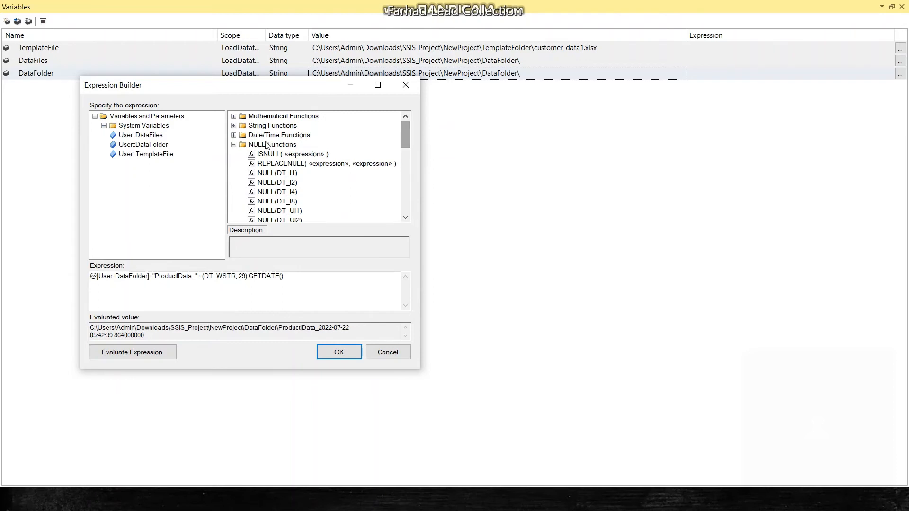
click(233, 145)
Insert the SUBSTRING string function in front of the (DT_WSTR, 29) cast in the expression
click(234, 125)
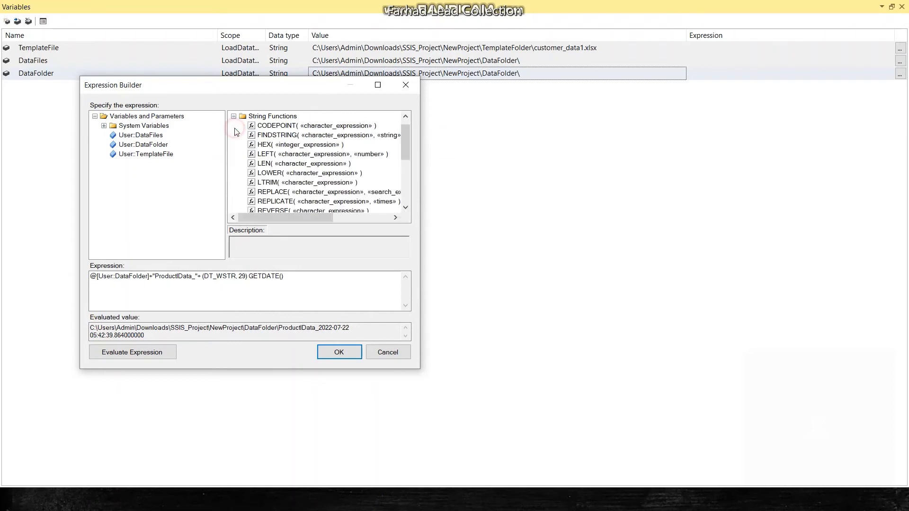
drag(408, 146, 407, 168)
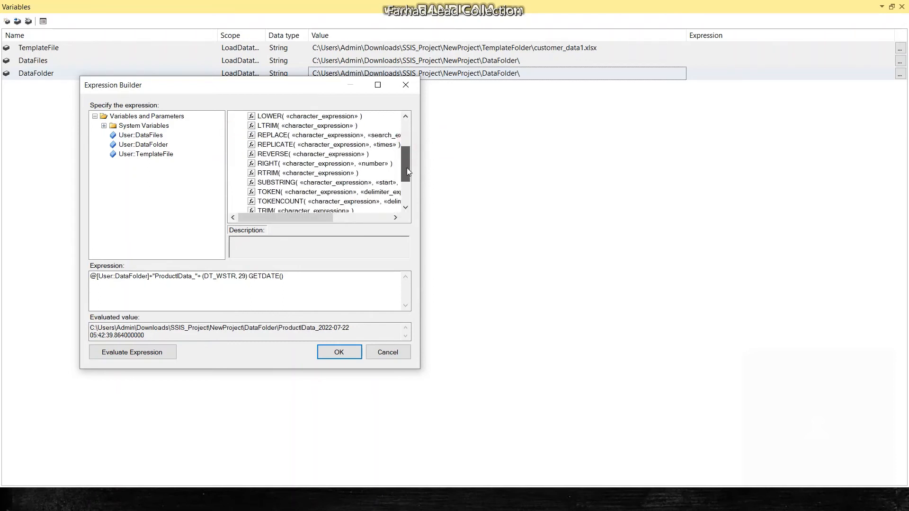
drag(282, 183, 203, 276)
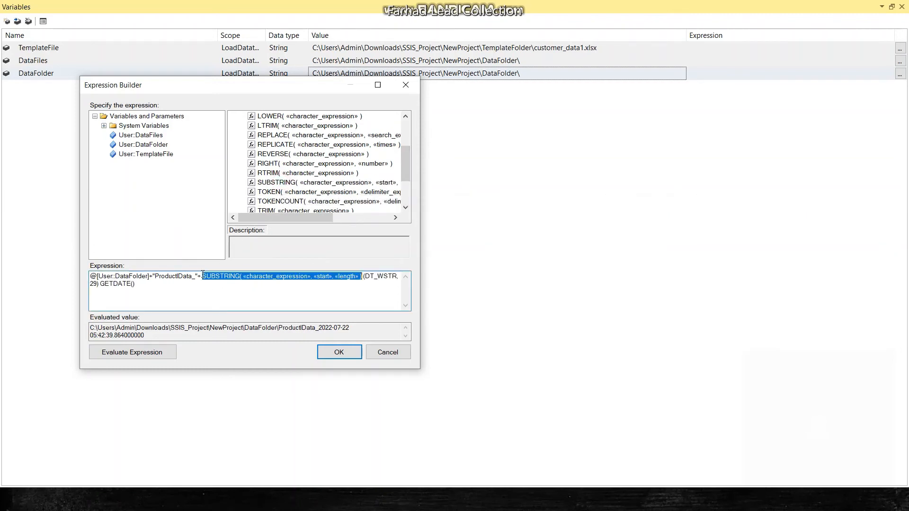
Move (DT_WSTR, 29) GETDATE() into SUBSTRING in place of its «character_expression» placeholder
click(363, 285)
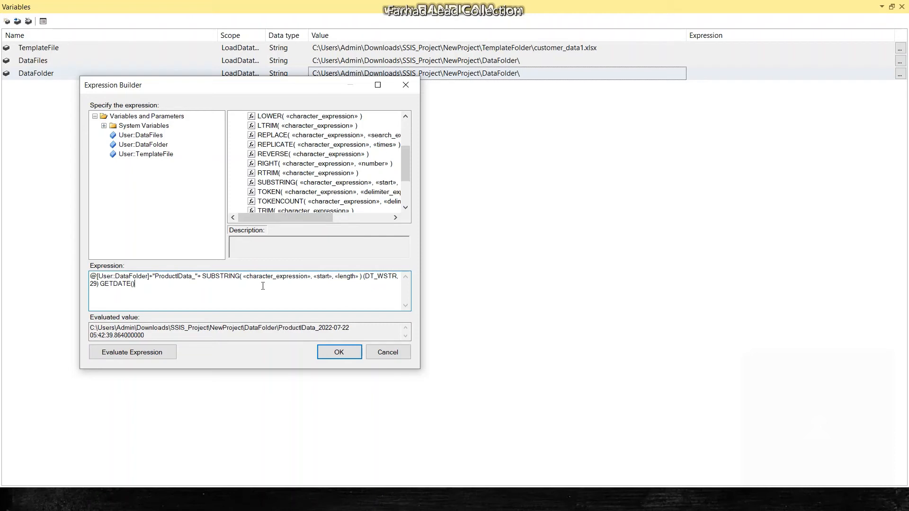
shift+click(363, 277)
key(ctrl+c)
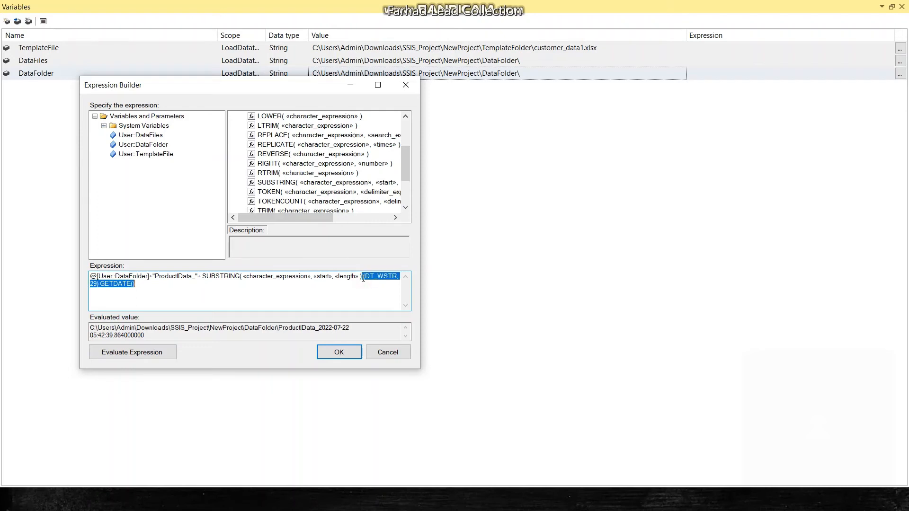
key(Delete)
click(244, 276)
key(shift+Right)
key(shift+Right)
key(shift+Right)
key(shift+Right)
key(shift+Right)
key(shift+Right)
key(shift+Right)
key(shift+Right)
key(shift+Right)
key(shift+Right)
key(shift+Right)
key(shift+Right)
key(shift+Right)
key(shift+Right)
key(shift+Right)
key(shift+Right)
key(shift+Right)
key(shift+Right)
key(shift+Right)
key(shift+Right)
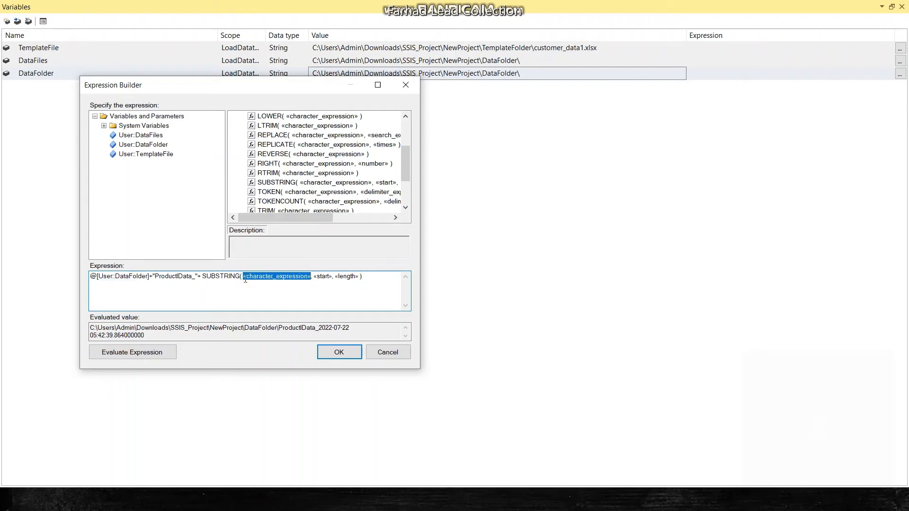
key(ctrl+v)
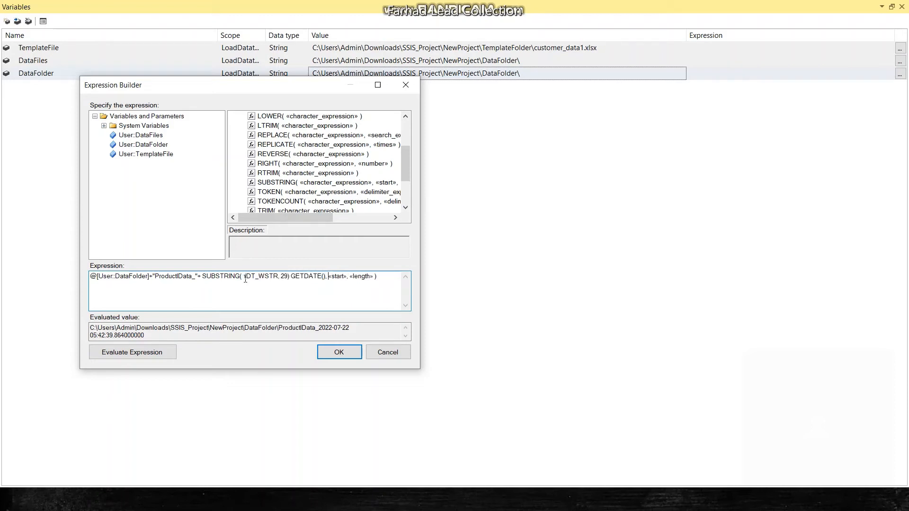
Set SUBSTRING's start to 1 and its length to 19, and evaluate the expression
key(shift+Right)
key(shift+Right)
key(shift+Right)
key(shift+Right)
key(shift+Right)
key(shift+Right)
key(shift+Right)
key(shift+Right)
text(1,)
key(Right)
key(shift+Right)
key(shift+Right)
key(shift+Right)
key(shift+Right)
key(shift+Right)
key(shift+Right)
key(shift+Right)
key(shift+Right)
text(19)
click(134, 357)
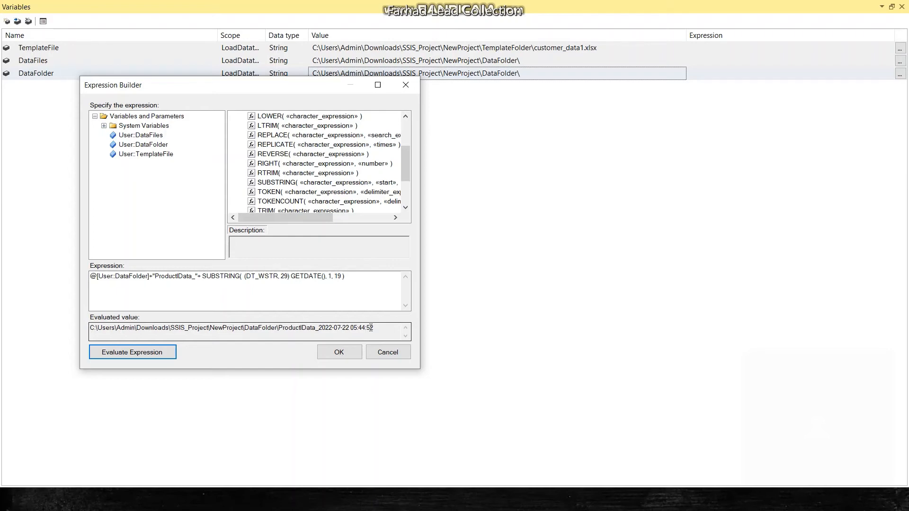
Switch to the TemplateFolder window, check which characters file names forbid by trying a backslash in customer_data1.xlsx's name, and return to the expression
key(alt+Tab)
key(alt+Tab)
key(alt+Tab)
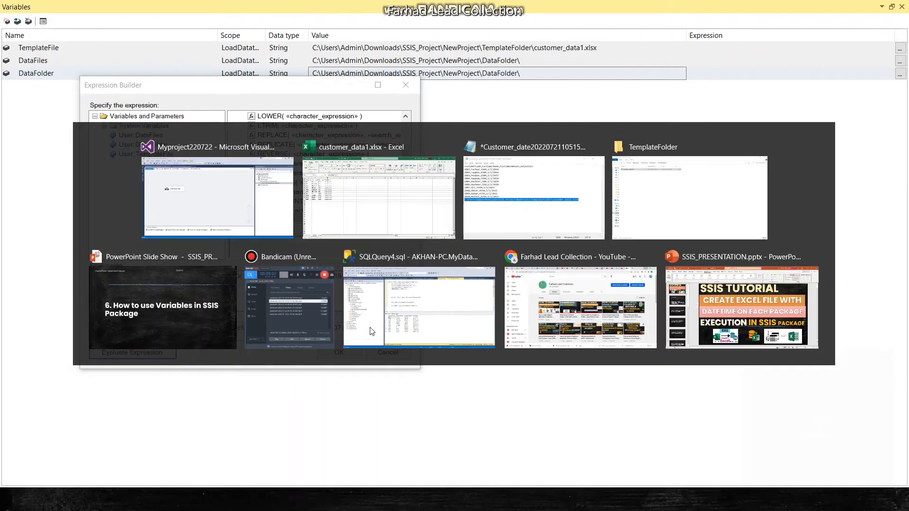
click(123, 81)
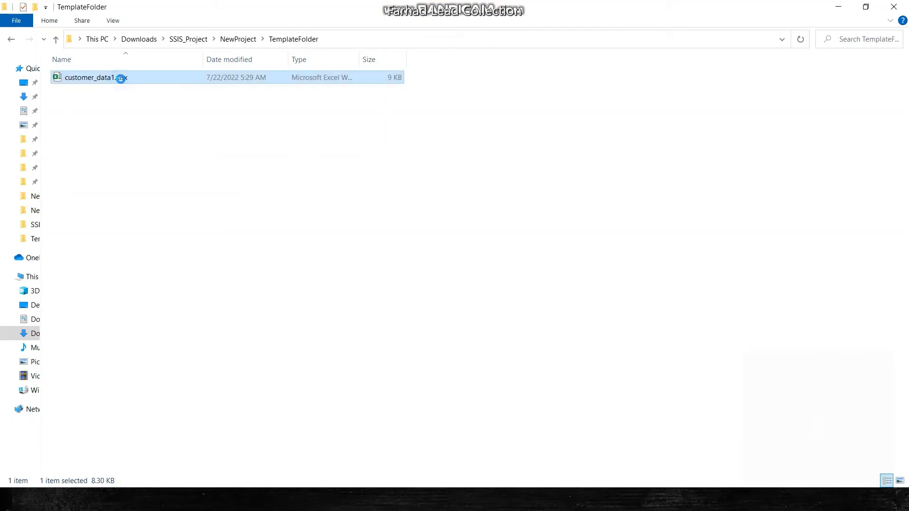
right_click(122, 80)
click(186, 415)
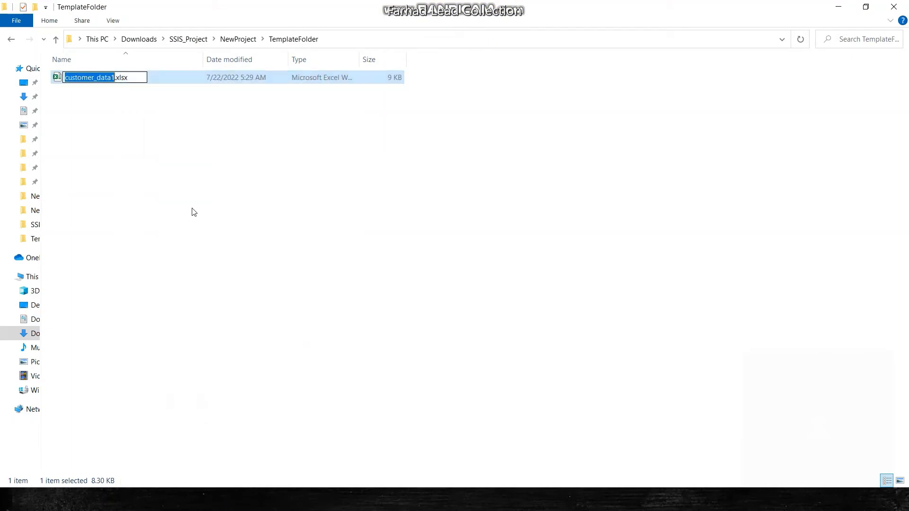
key(backslash)
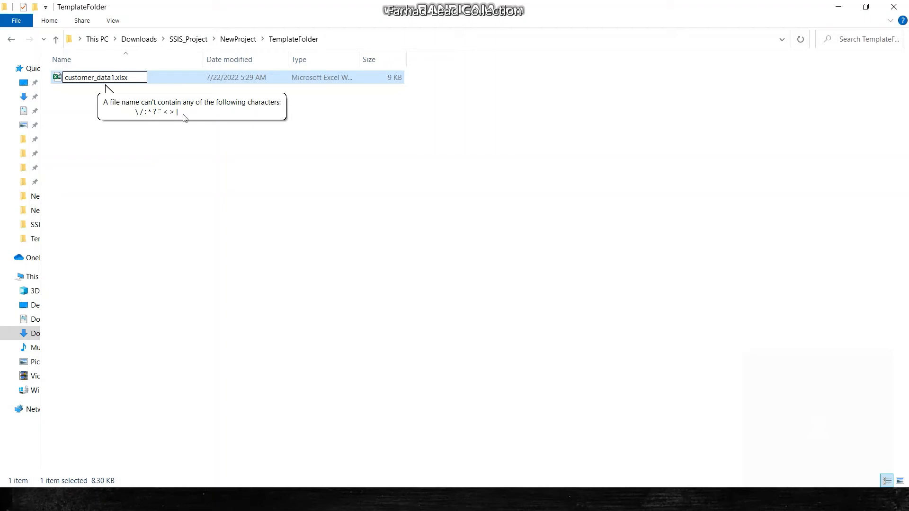
key(Return)
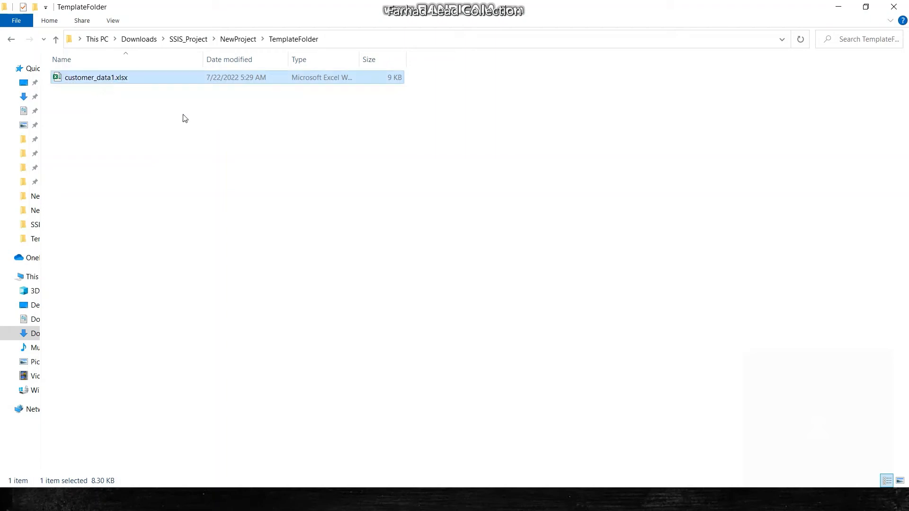
key(alt+Tab)
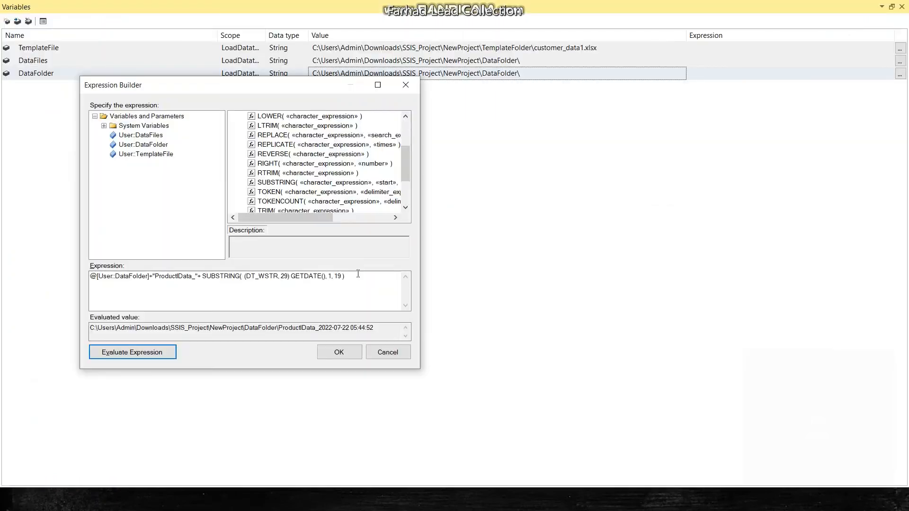
Insert the REPLACE string function in front of SUBSTRING in the expression
click(353, 278)
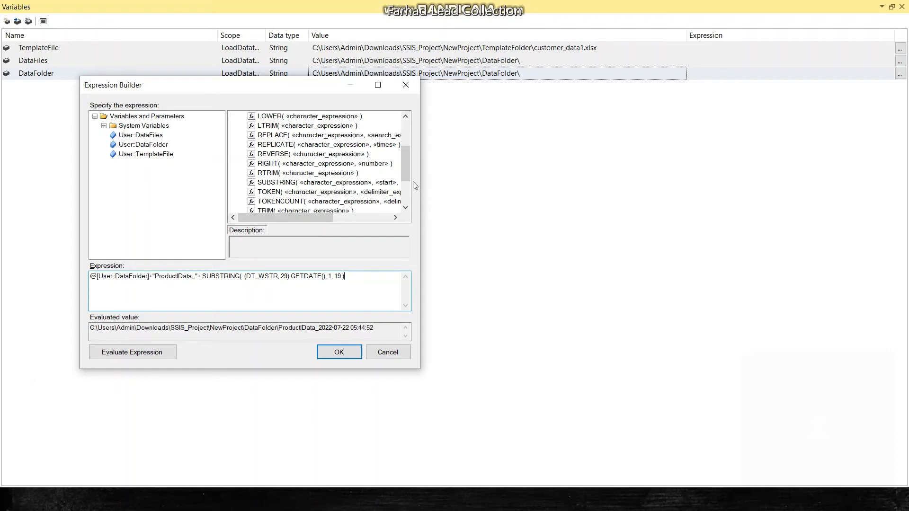
drag(310, 135, 201, 279)
Move the whole SUBSTRING( (DT_WSTR, 29) GETDATE(), 1, 19 ) call into REPLACE's «character_expression» placeholder and remove the extra space before it
click(301, 285)
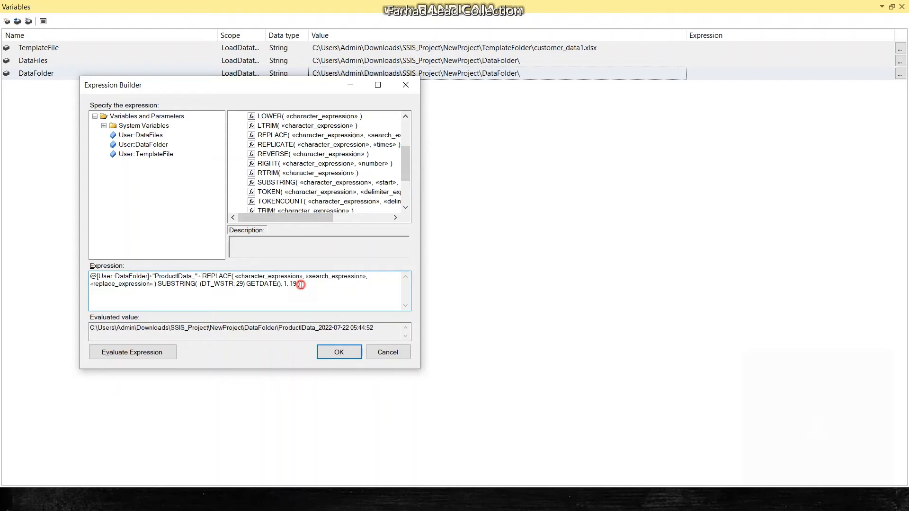
key(shift+Left)
key(shift+Left)
key(shift+Left)
key(shift+Left)
key(shift+Left)
key(shift+Left)
key(shift+Left)
key(shift+Left)
key(shift+Left)
key(shift+Left)
key(shift+Left)
key(shift+Left)
key(shift+Left)
key(shift+Left)
key(shift+Left)
key(shift+Left)
key(shift+Left)
key(shift+Left)
key(shift+Left)
key(shift+Left)
key(shift+Left)
key(shift+Left)
key(shift+Left)
key(shift+Left)
key(shift+Left)
key(shift+Left)
key(shift+Left)
key(shift+Left)
key(shift+Right)
key(ctrl+c)
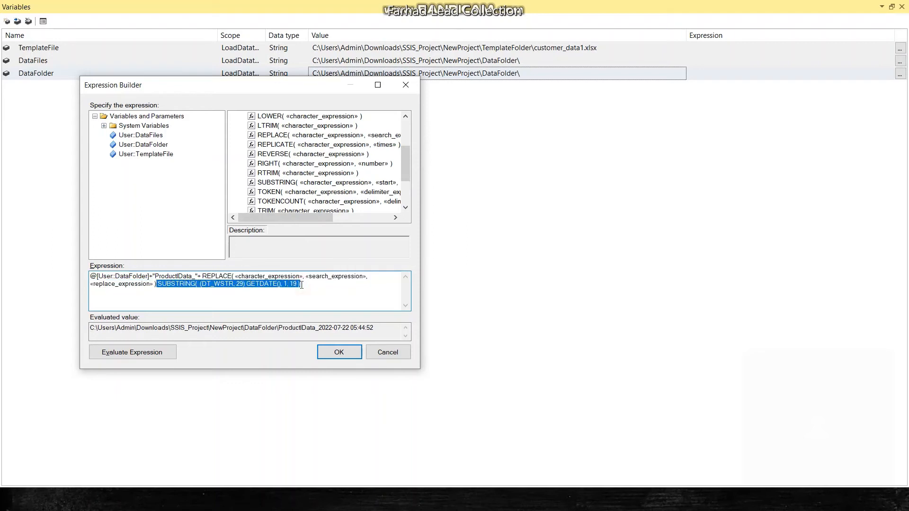
key(Delete)
click(236, 276)
key(shift+Right)
key(shift+Right)
key(shift+Right)
key(shift+Right)
key(shift+Right)
key(shift+Right)
key(shift+Right)
key(shift+Right)
key(shift+Right)
key(shift+Right)
key(shift+Right)
key(shift+Right)
key(shift+Right)
key(shift+Right)
key(shift+Right)
key(shift+Right)
key(shift+Right)
key(shift+Right)
key(shift+Right)
key(shift+Right)
key(shift+Right)
key(shift+Right)
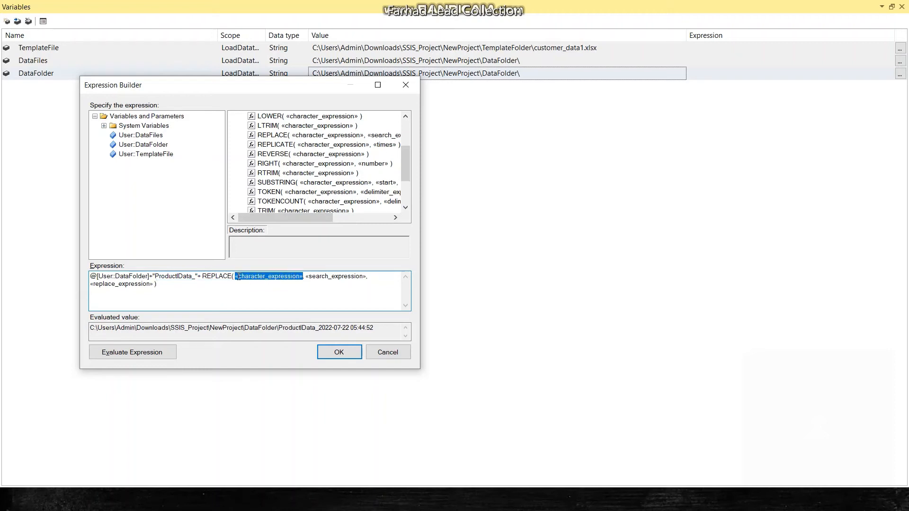
key(ctrl+v)
click(238, 277)
key(BackSpace)
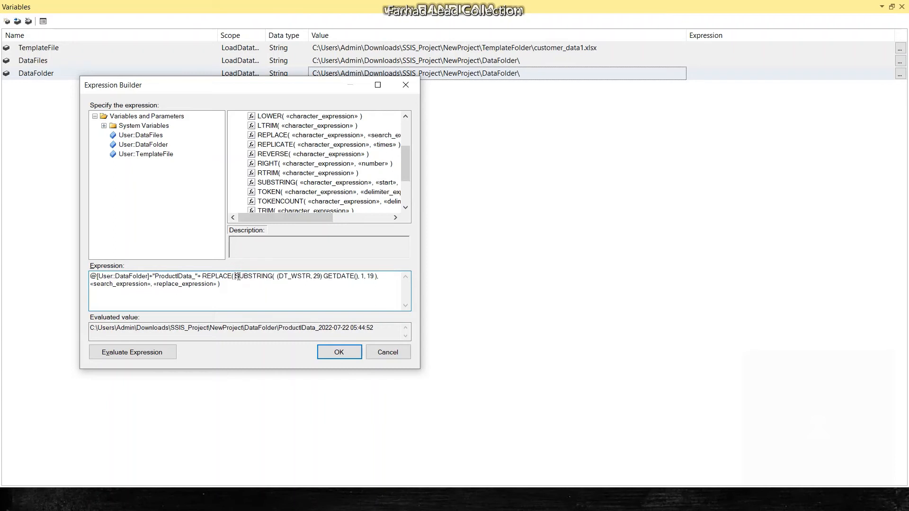
Set REPLACE's search expression to ":" and its replacement to an empty string "", and evaluate the expression
double_click(151, 284)
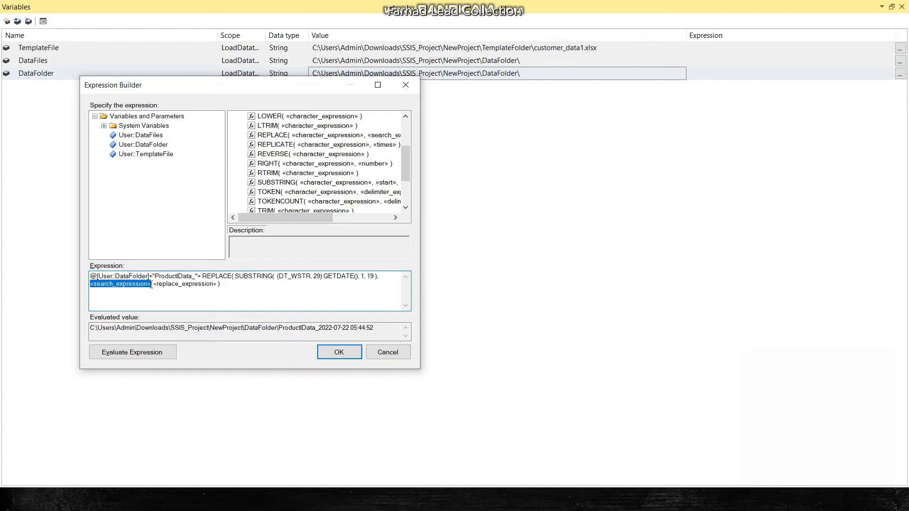
text(":",)
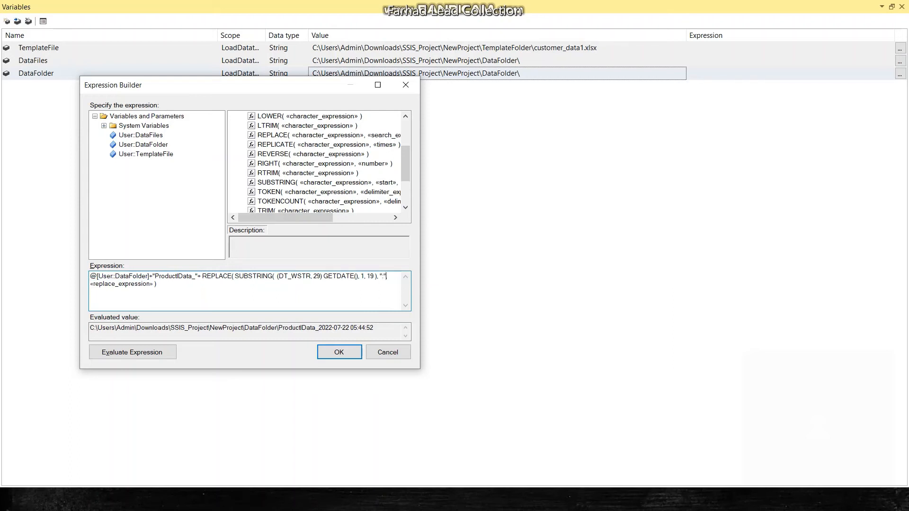
double_click(151, 284)
key(BackSpace)
text("")
click(150, 353)
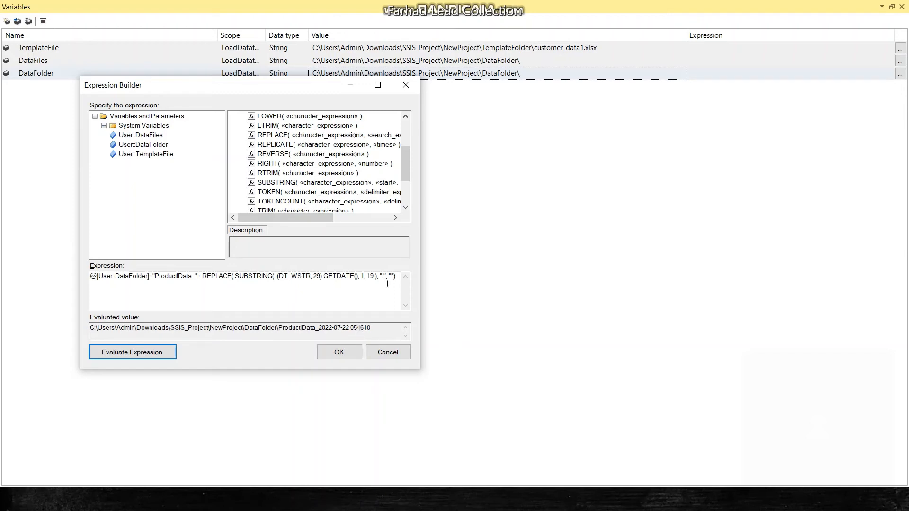
click(402, 276)
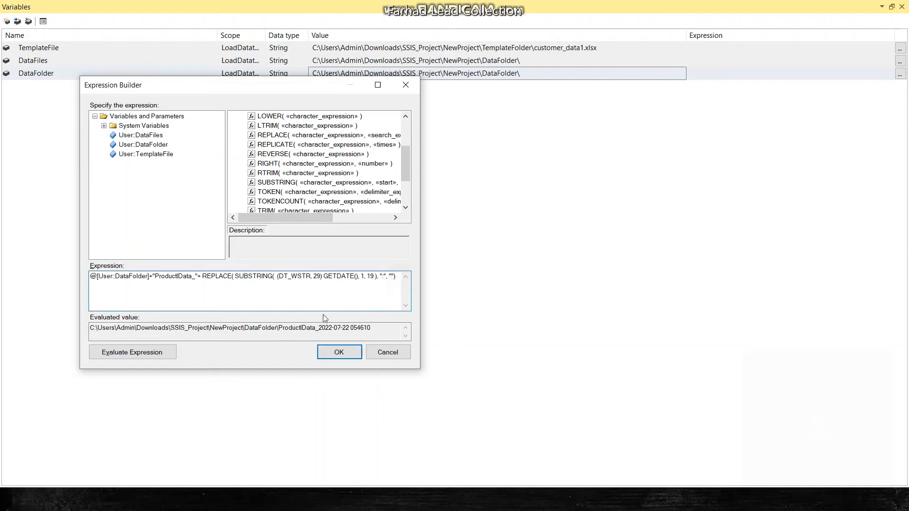
Append +".xlsx" to the end of the DataFolder expression and evaluate it
click(378, 329)
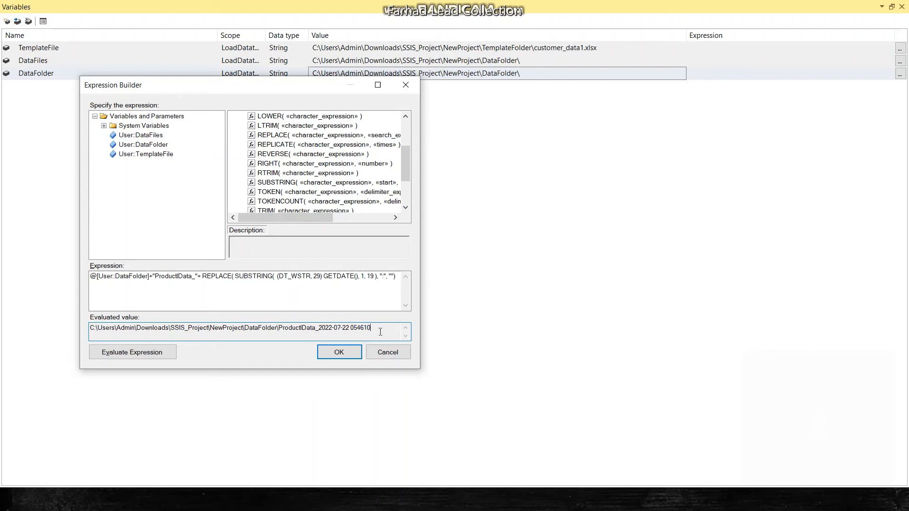
click(397, 277)
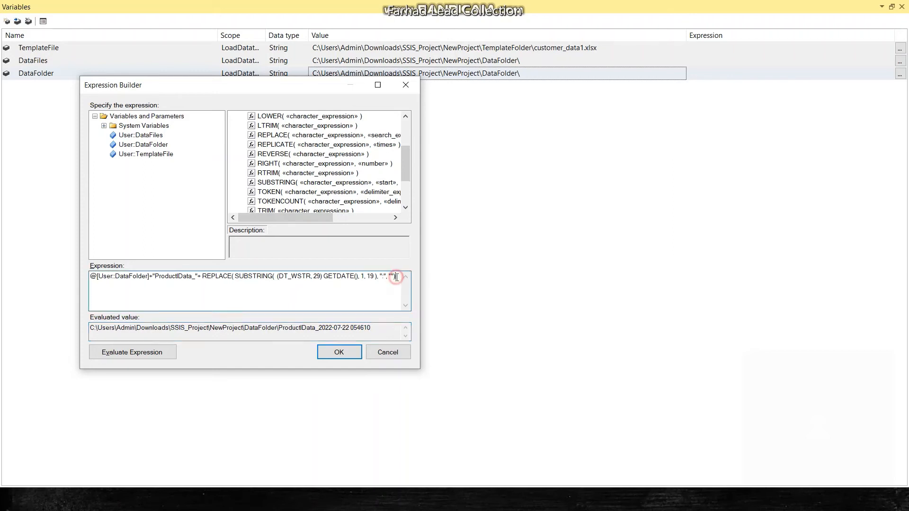
text(+".xlsx")
click(126, 351)
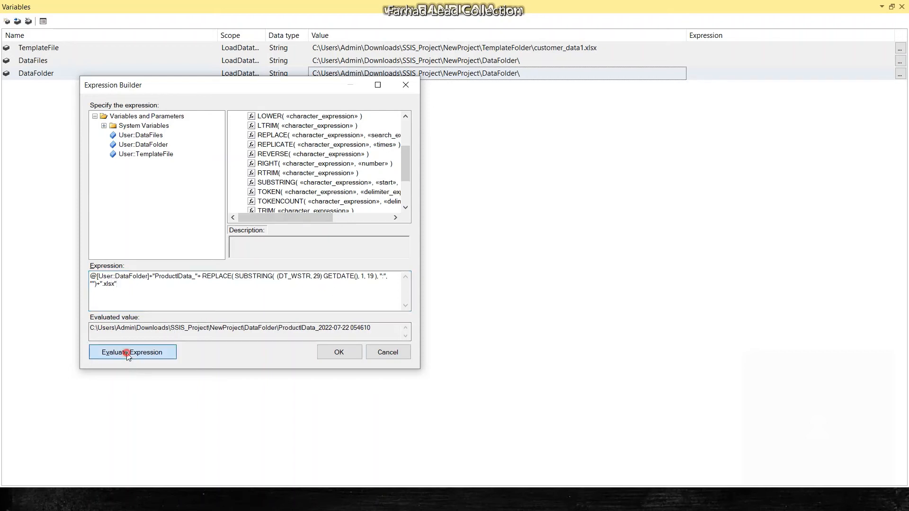
click(382, 327)
Accept the finished file path expression for the DataFolder variable and close the Variables window
click(138, 290)
key(shift+Up)
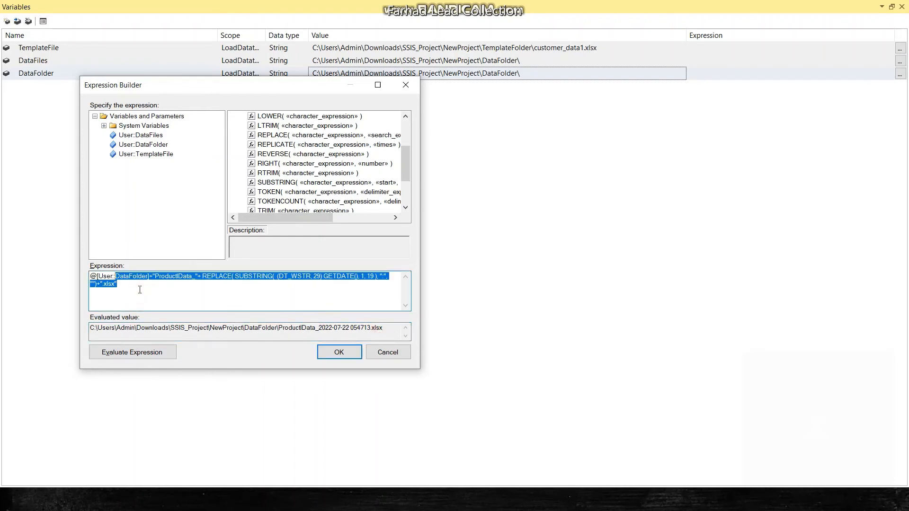
key(shift+Home)
click(133, 286)
key(shift+Up)
click(350, 354)
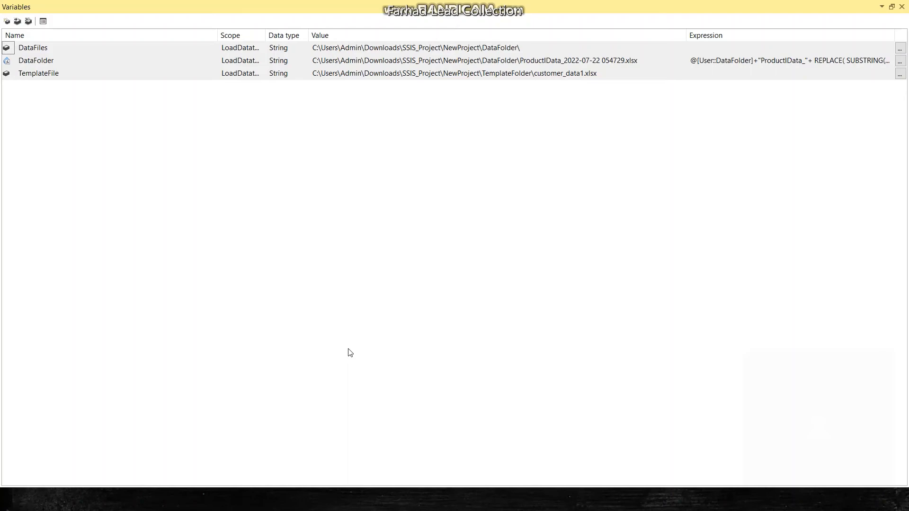
click(902, 6)
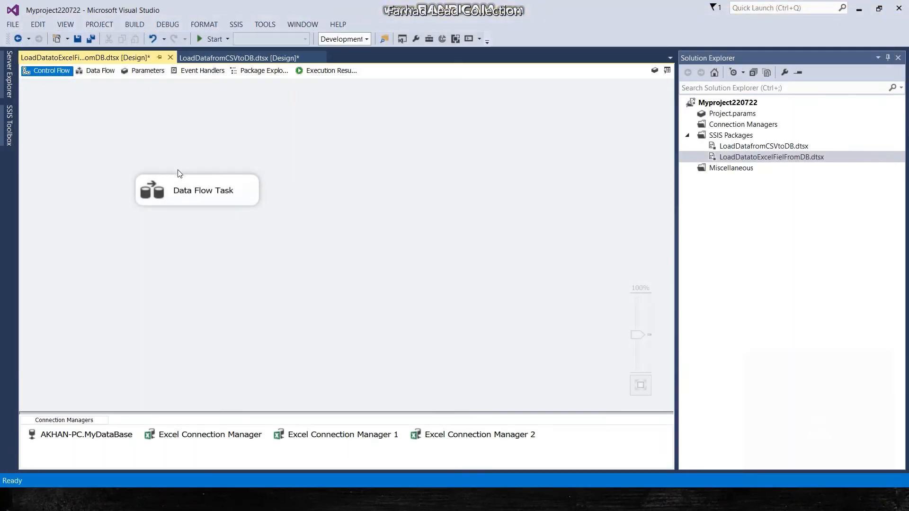
Add a File System Task to the control flow, above and to the right of the Data Flow Task
click(177, 197)
click(9, 127)
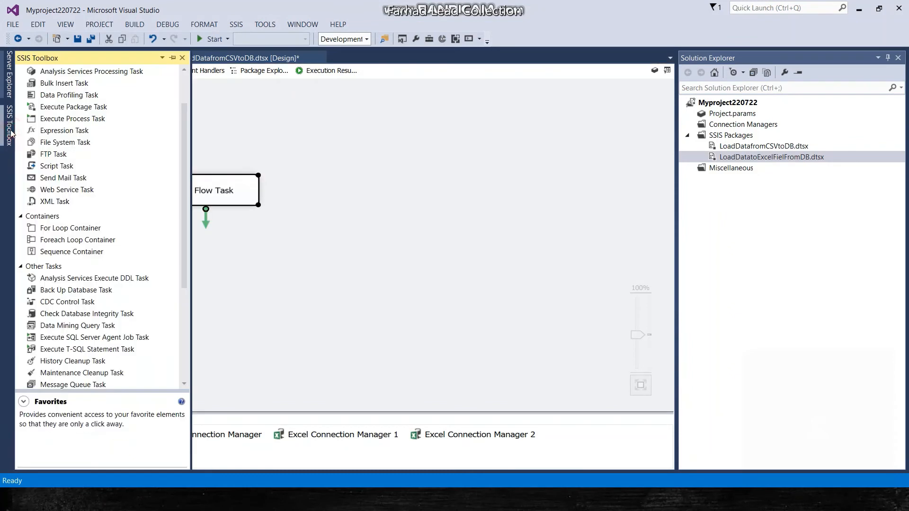
click(58, 143)
drag(58, 143, 256, 133)
click(327, 155)
click(278, 148)
double_click(278, 148)
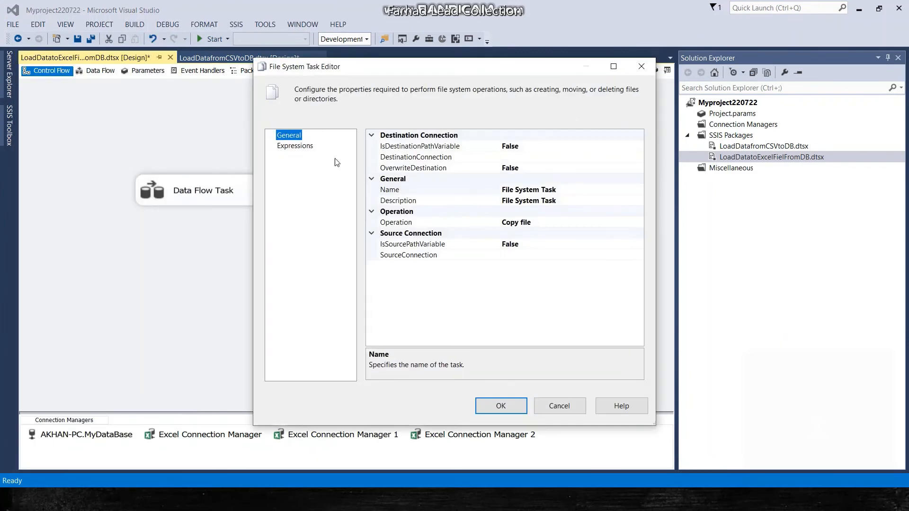
click(533, 147)
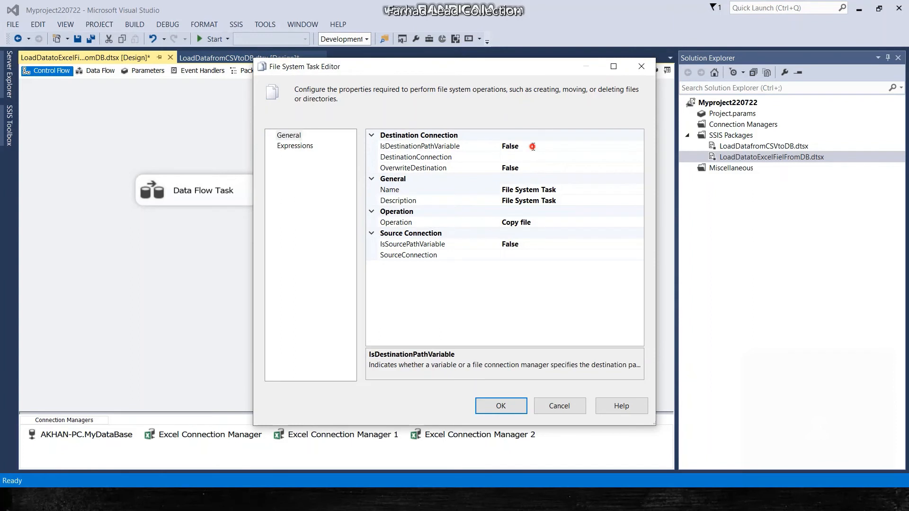
click(638, 147)
click(539, 157)
click(539, 157)
click(639, 156)
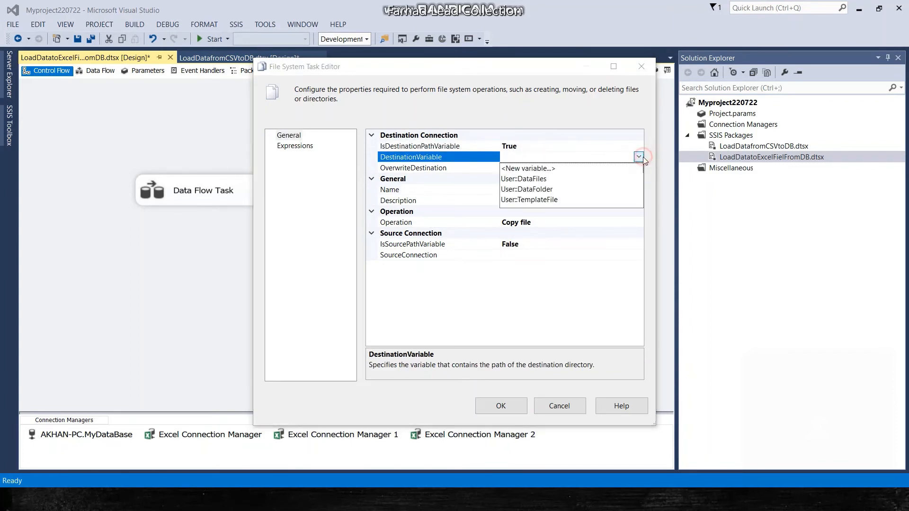
click(537, 179)
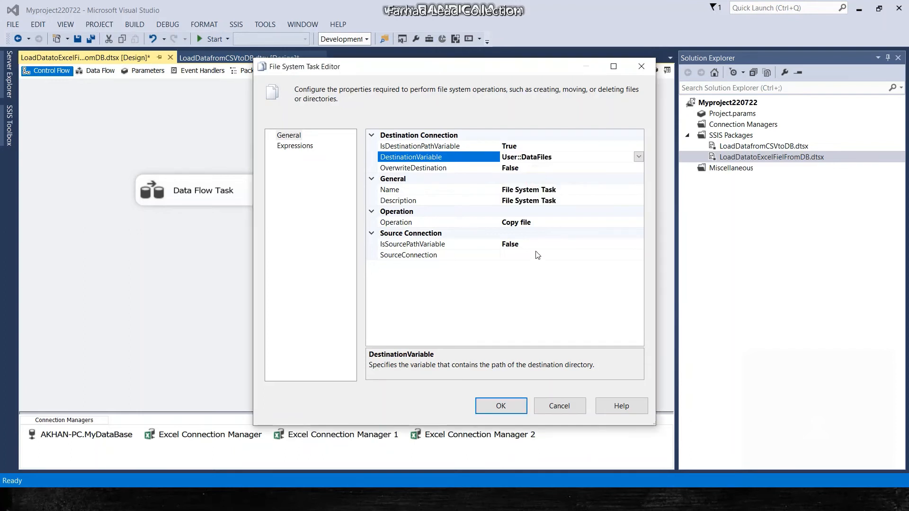
click(520, 247)
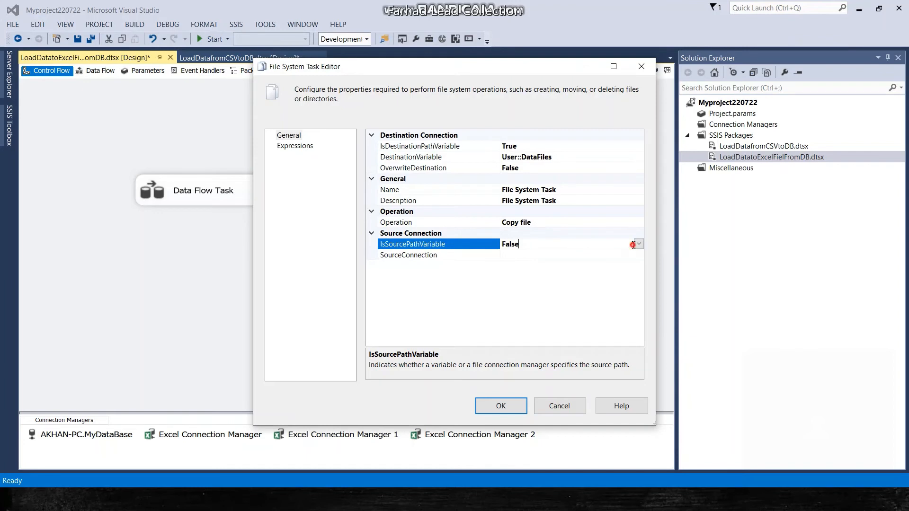
click(638, 244)
click(529, 257)
click(529, 256)
click(639, 254)
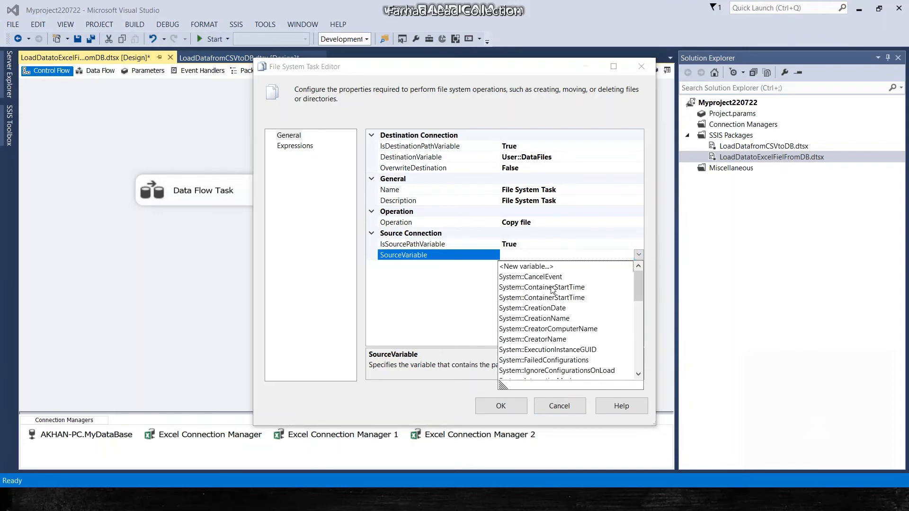
drag(642, 283, 648, 385)
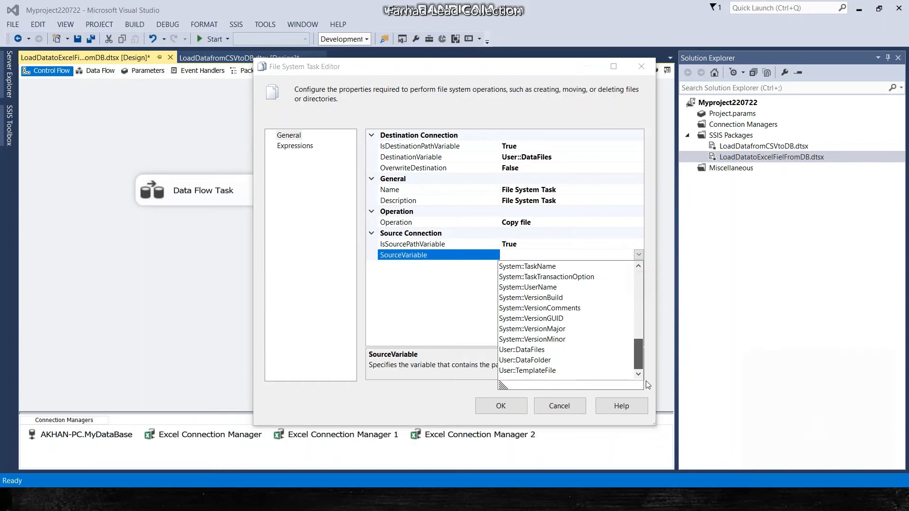
click(530, 373)
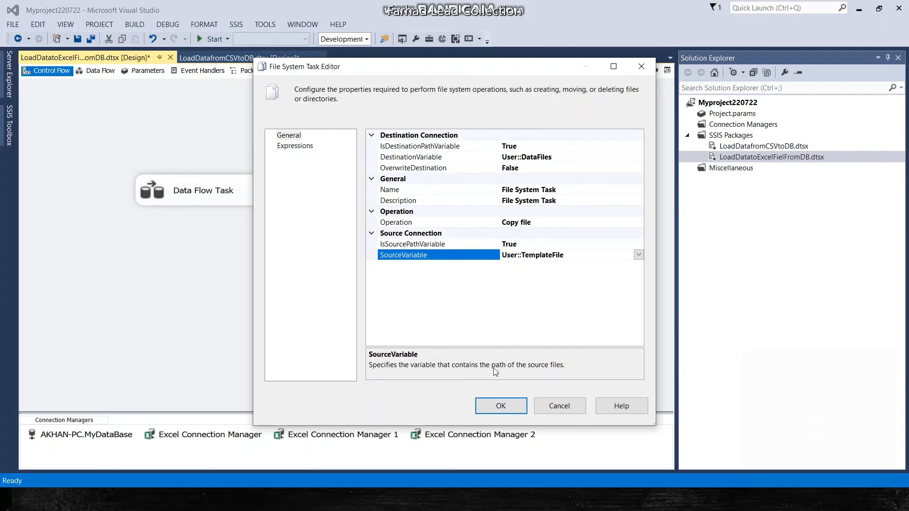
click(298, 152)
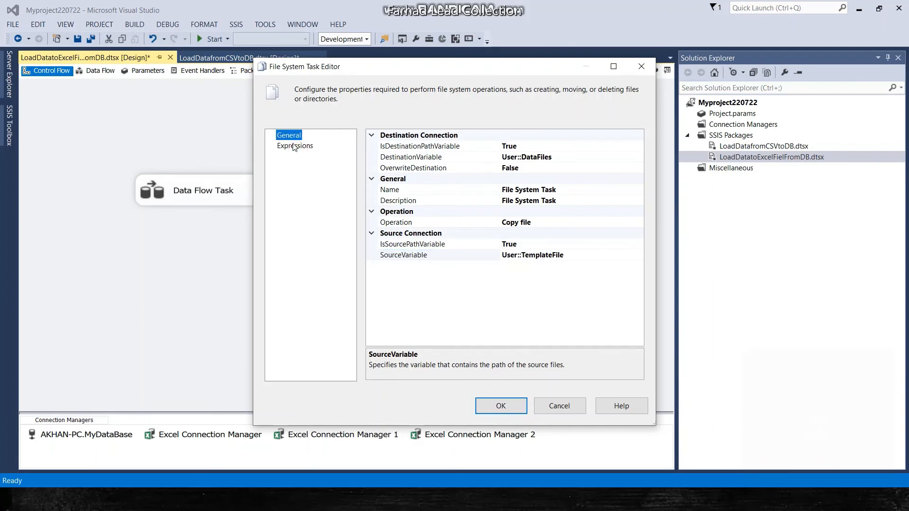
click(365, 147)
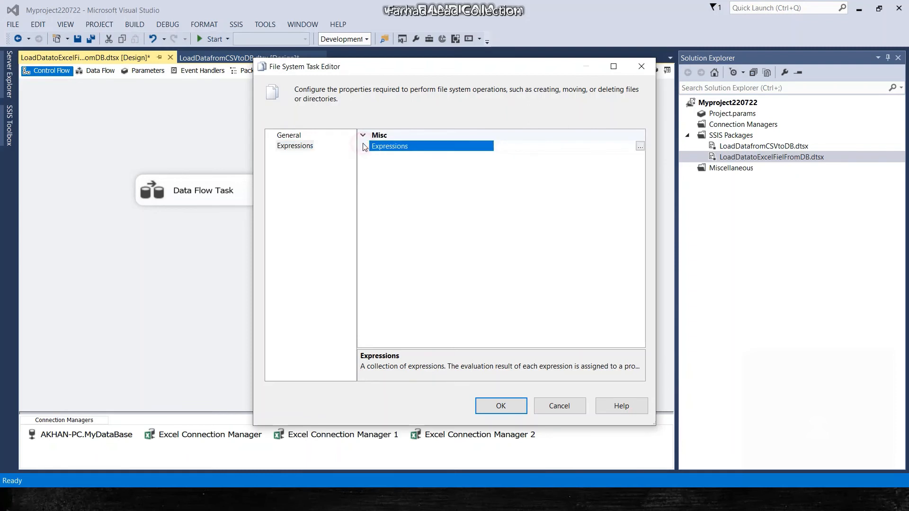
click(640, 146)
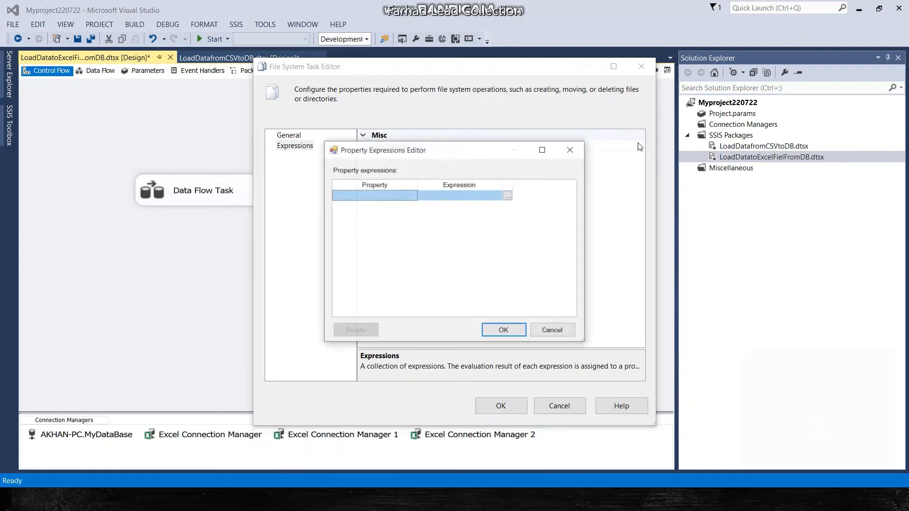
click(400, 195)
click(412, 196)
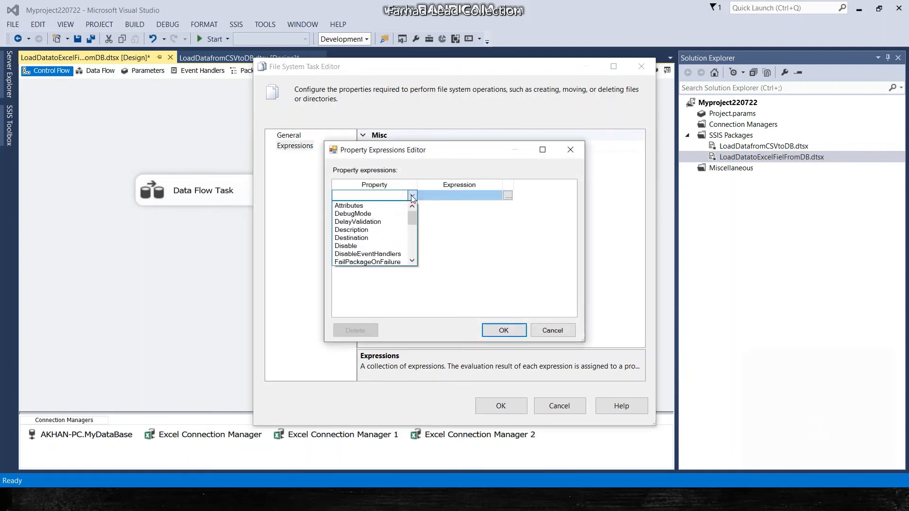
click(510, 264)
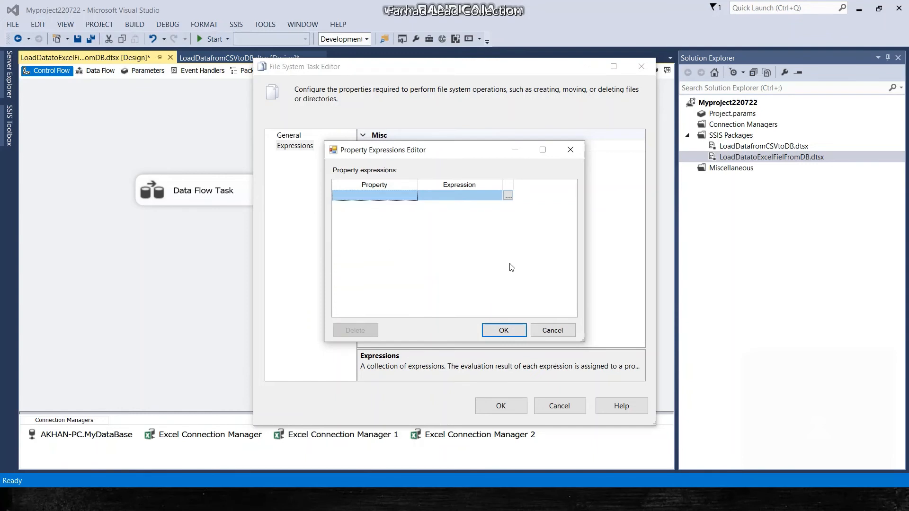
click(561, 334)
click(563, 408)
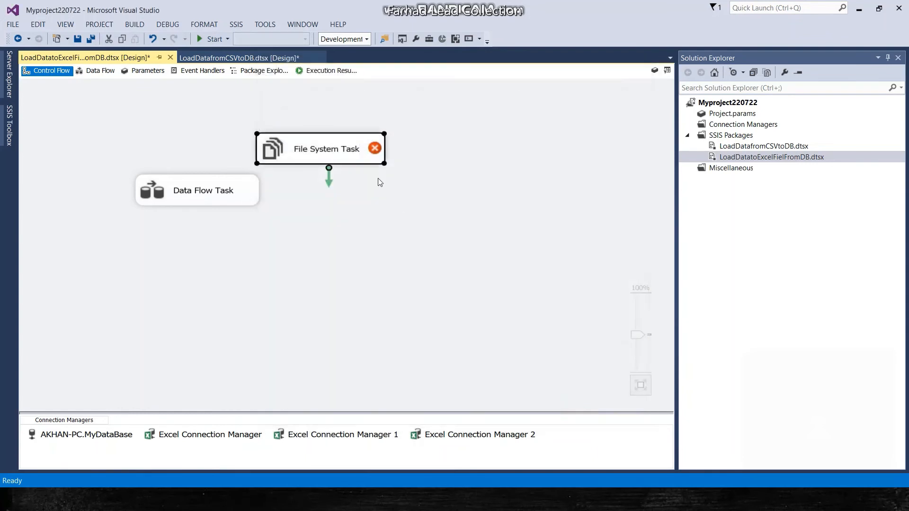
In the File System Task's settings, set IsDestinationPathVariable to True and choose User::DataFiles as the DestinationVariable
double_click(320, 150)
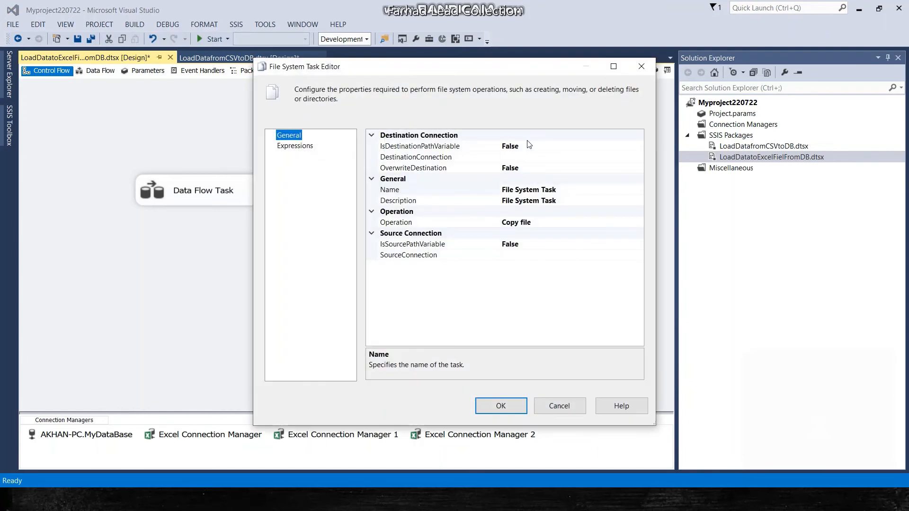
click(529, 146)
click(638, 146)
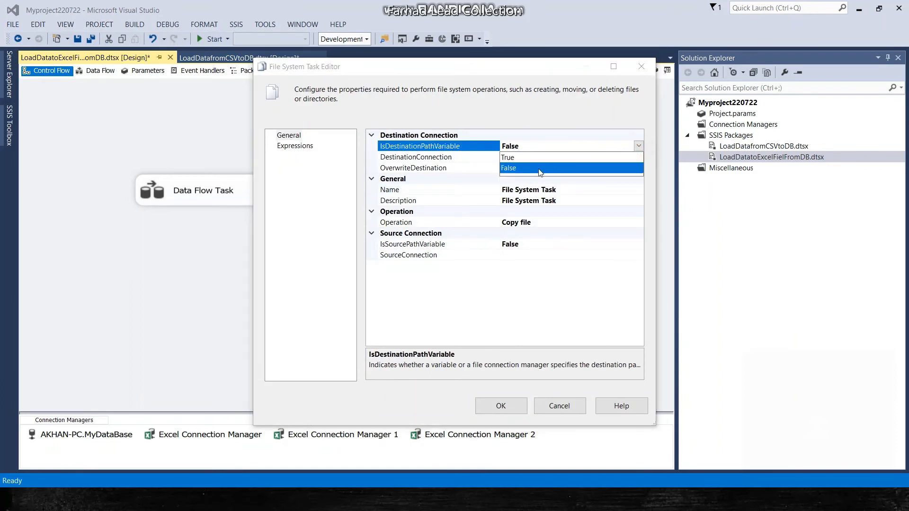
click(531, 167)
click(548, 144)
click(638, 146)
click(545, 157)
click(545, 157)
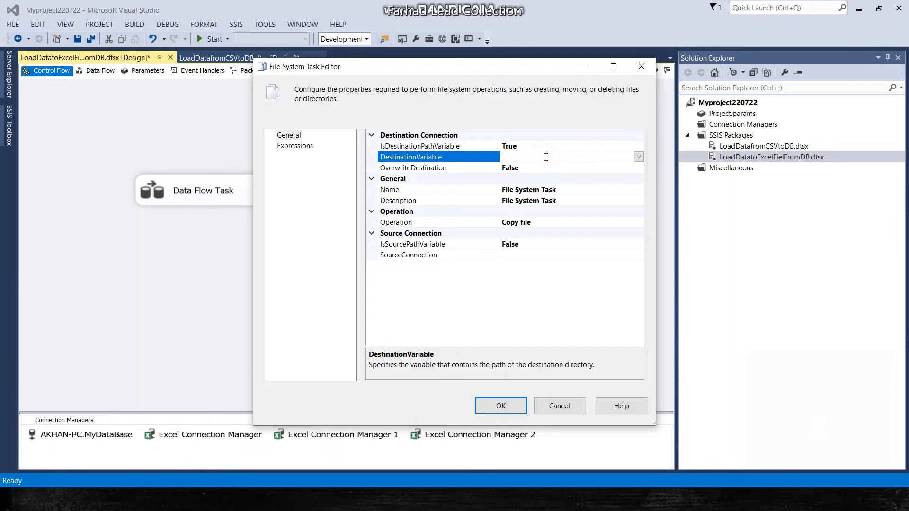
click(641, 168)
click(637, 157)
click(639, 157)
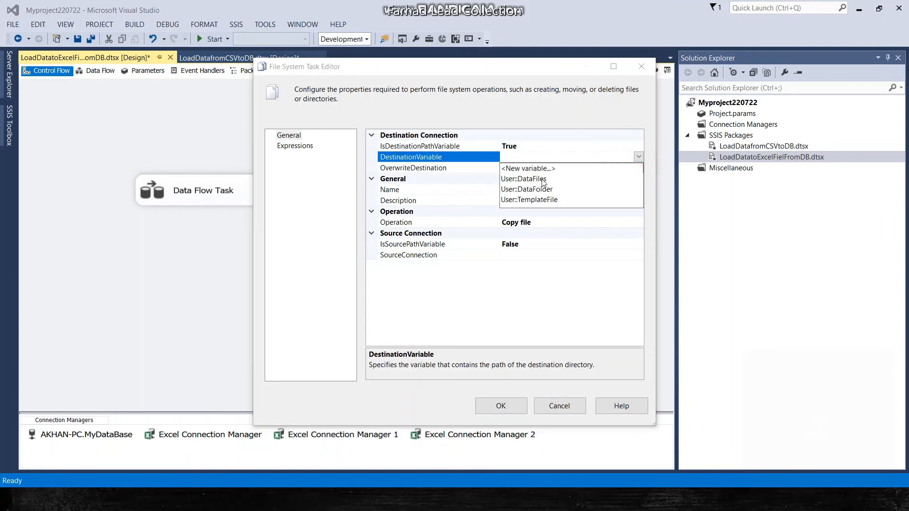
click(543, 179)
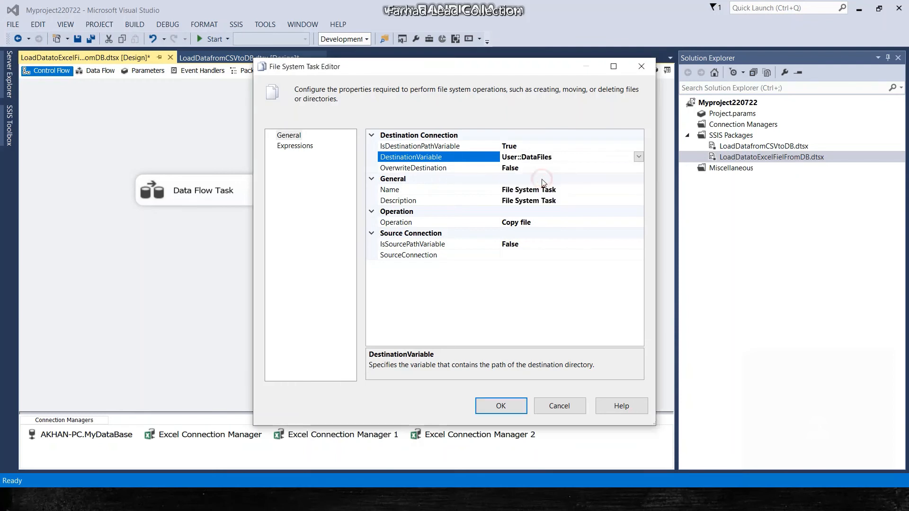
Set OverwriteDestination to True and reselect User::DataFiles as the destination variable
click(516, 171)
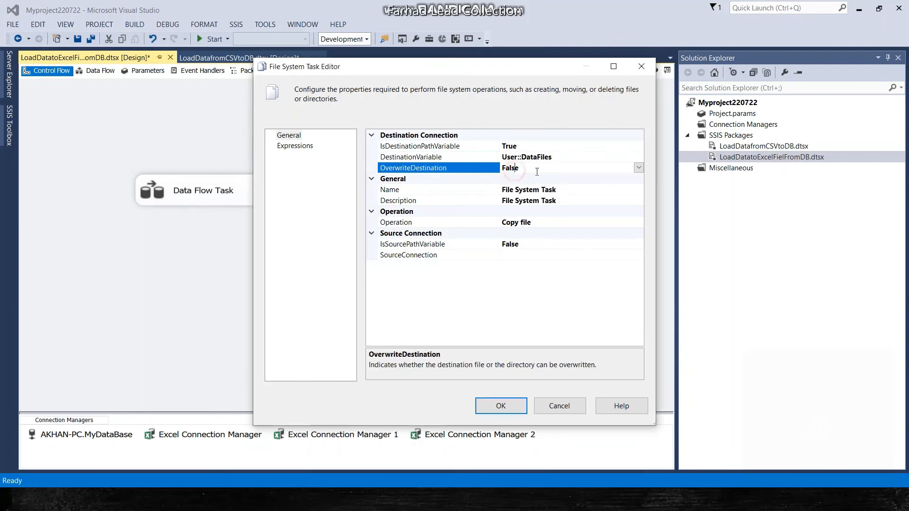
click(639, 167)
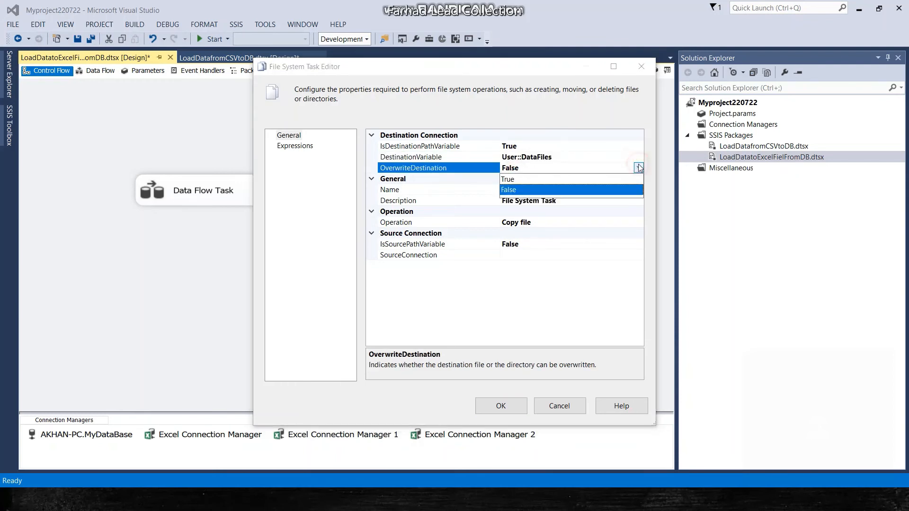
click(509, 179)
click(580, 157)
click(639, 157)
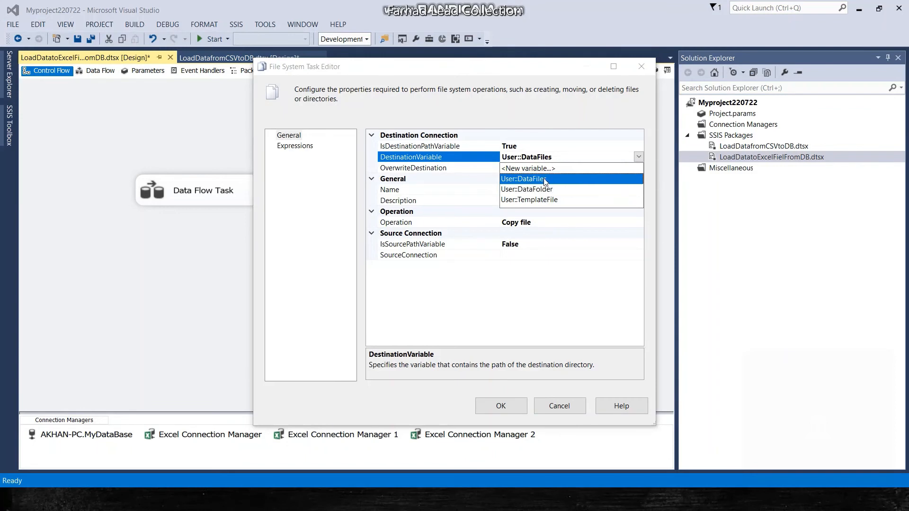
click(545, 179)
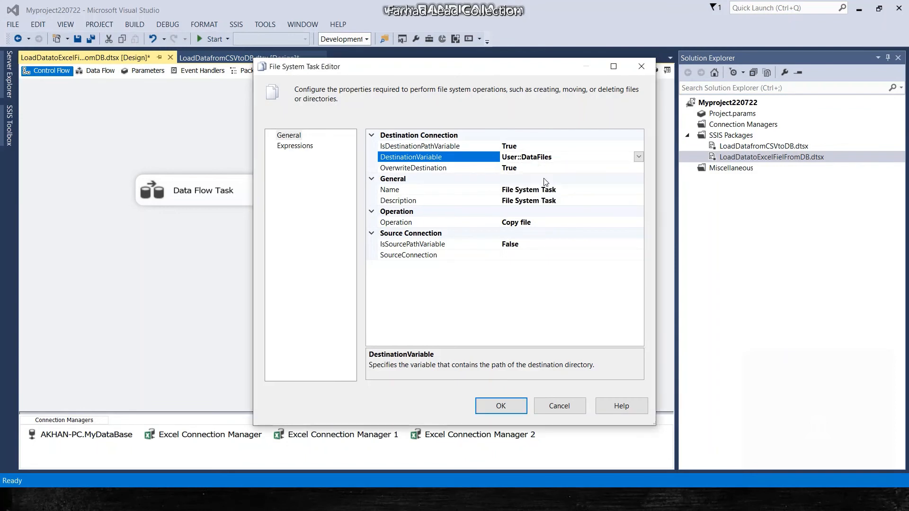
Set IsSourcePathVariable to True with User::TemplateFile as the SourceVariable, and apply the File System Task settings
click(529, 245)
click(639, 244)
click(548, 263)
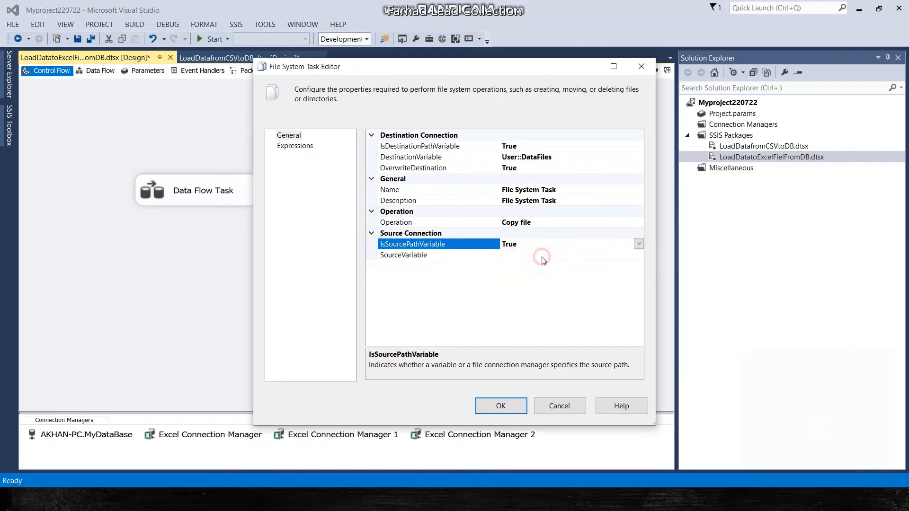
click(547, 257)
click(638, 256)
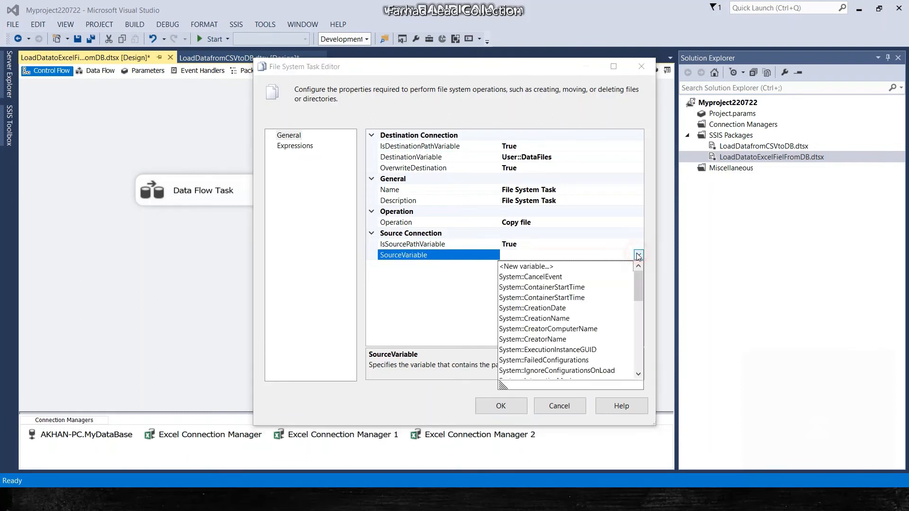
drag(643, 285, 648, 394)
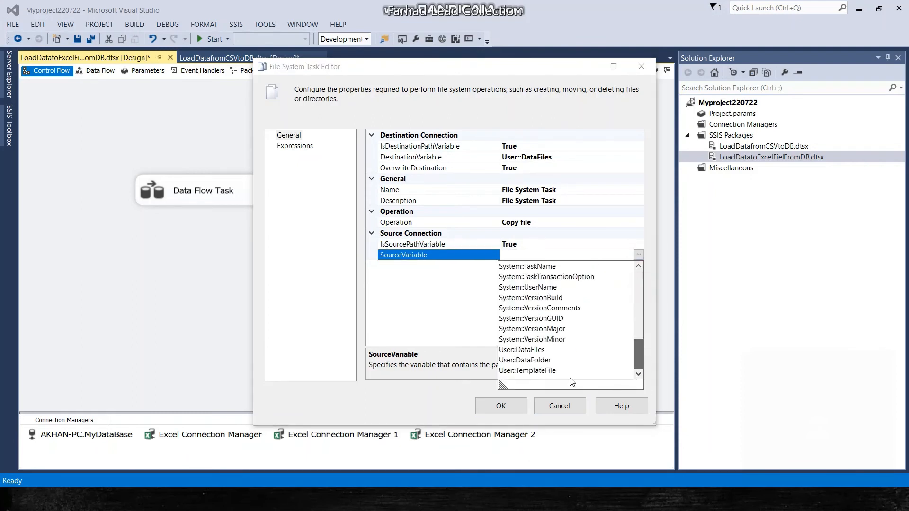
click(537, 370)
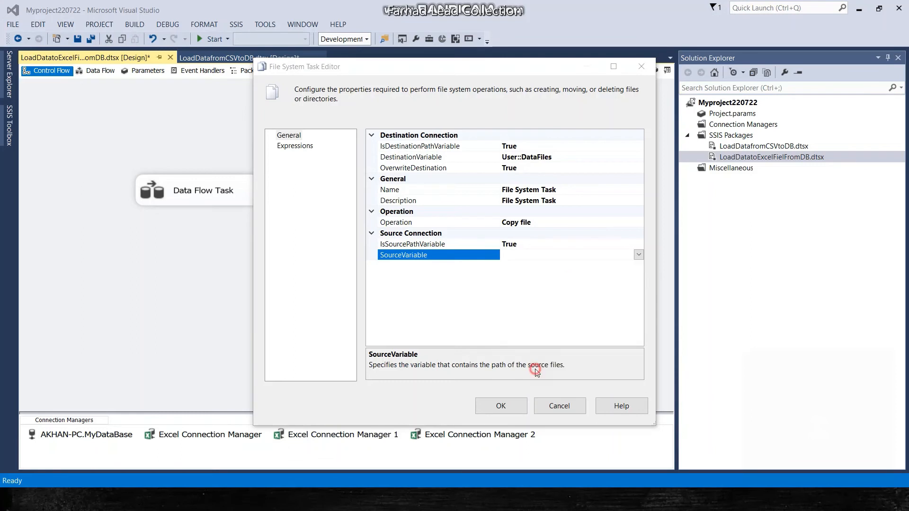
click(497, 409)
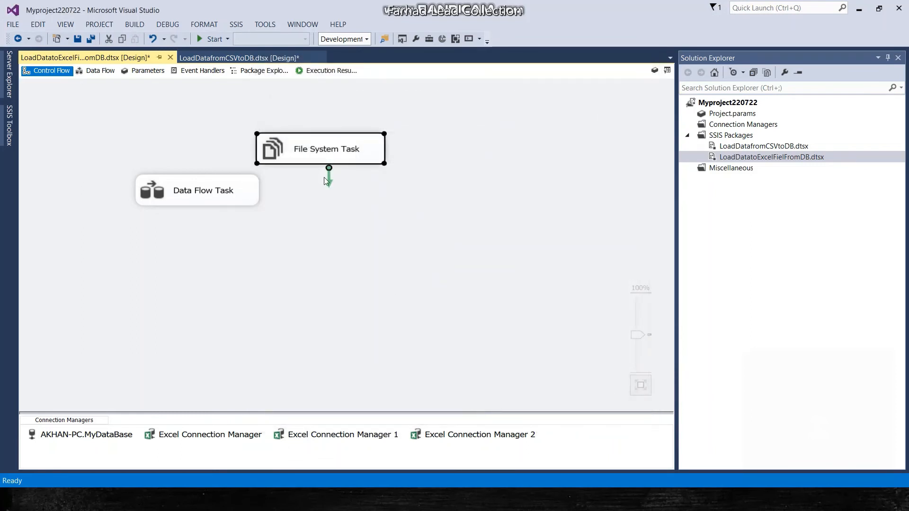
Connect the File System Task to the Data Flow Task so it runs first, and auto-arrange the control flow diagram
drag(331, 184, 206, 184)
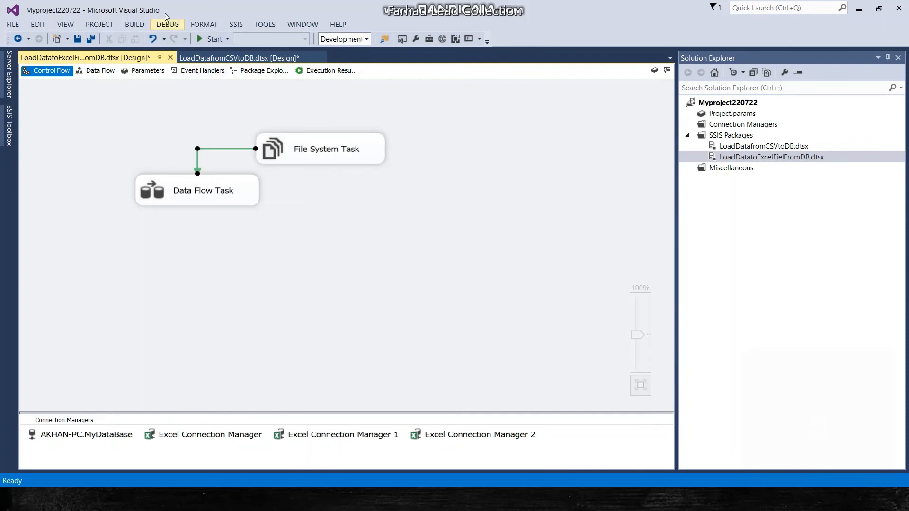
click(204, 25)
mouse_move(282, 54)
click(332, 52)
click(111, 110)
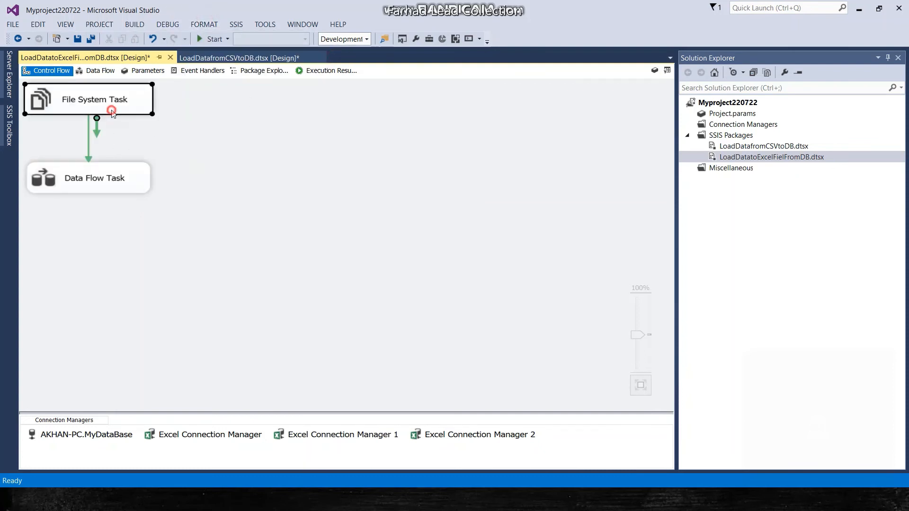
key(Down)
key(Down)
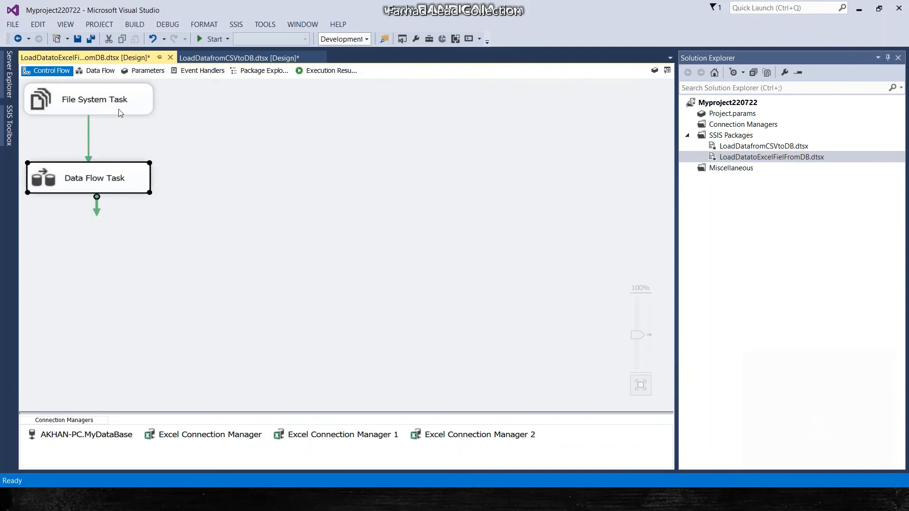
Run the package and switch to File Explorer to check DataFolder in NewProject for the output file
click(201, 41)
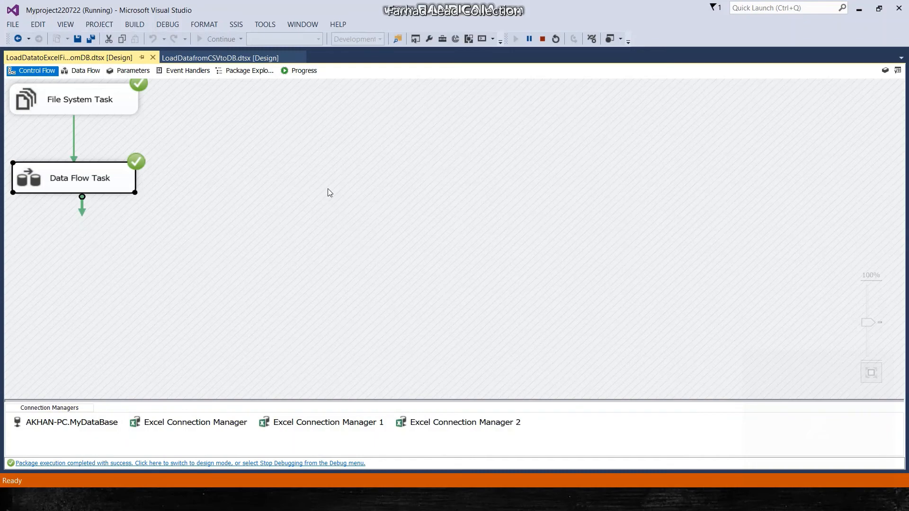
key(alt+Tab)
key(alt+Tab)
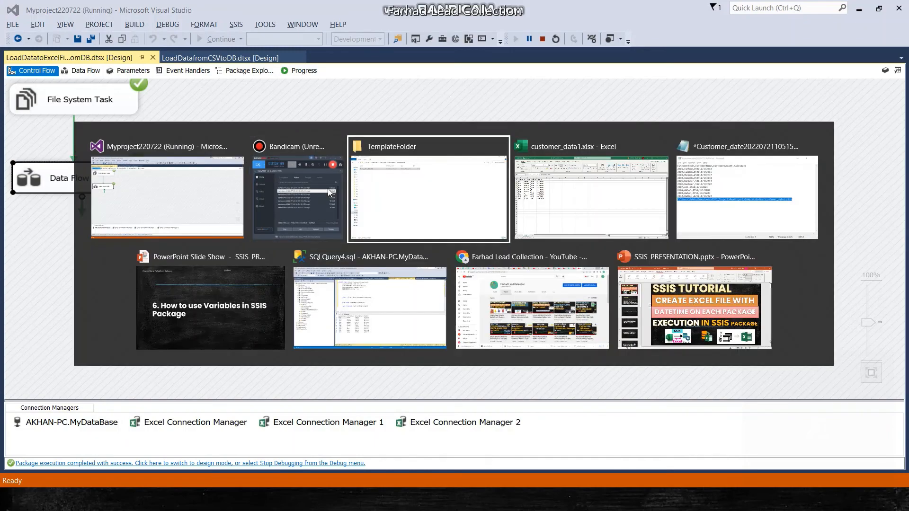
key(BackSpace)
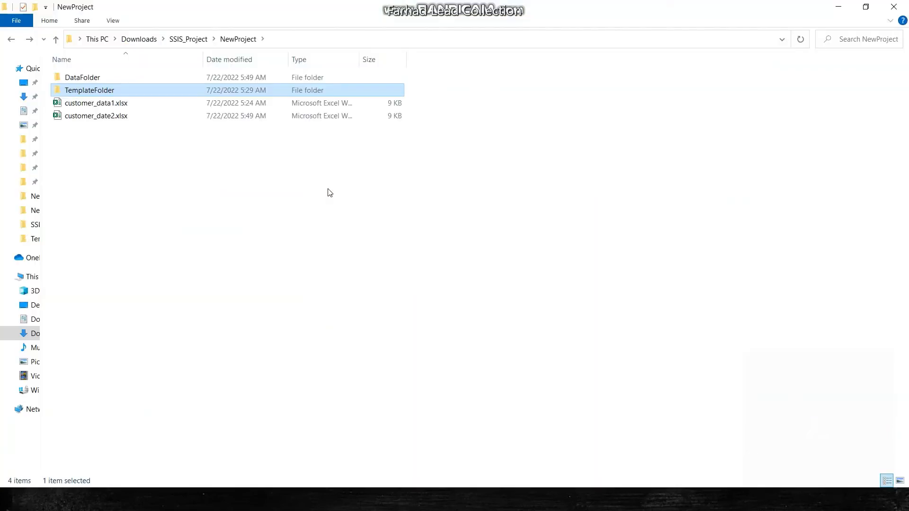
key(Up)
key(Return)
key(Down)
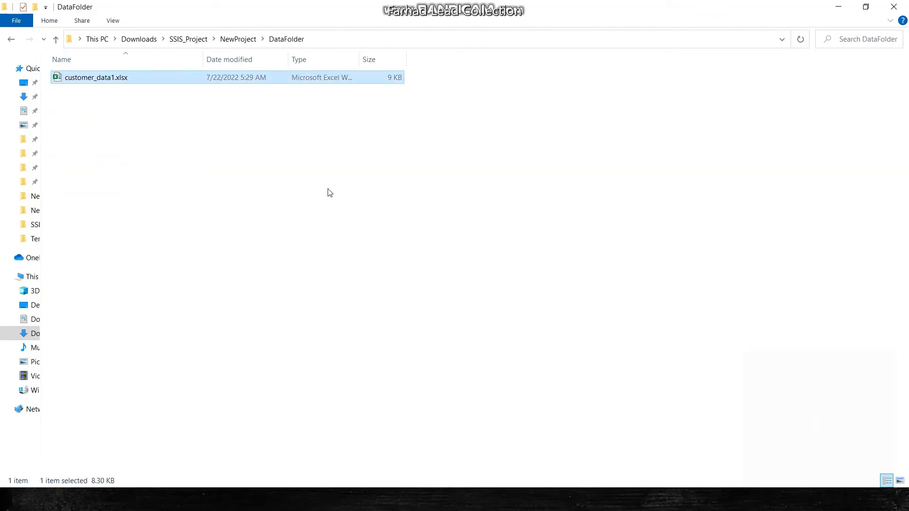
key(BackSpace)
key(Return)
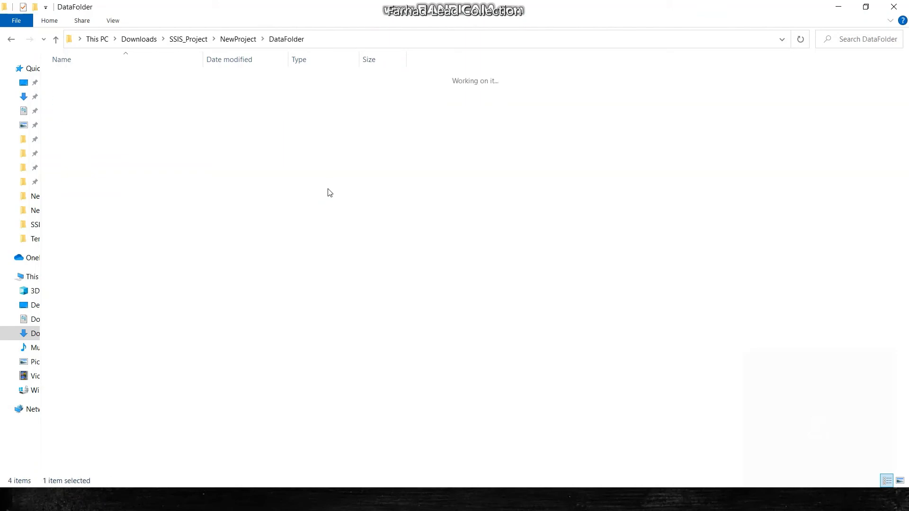
key(Down)
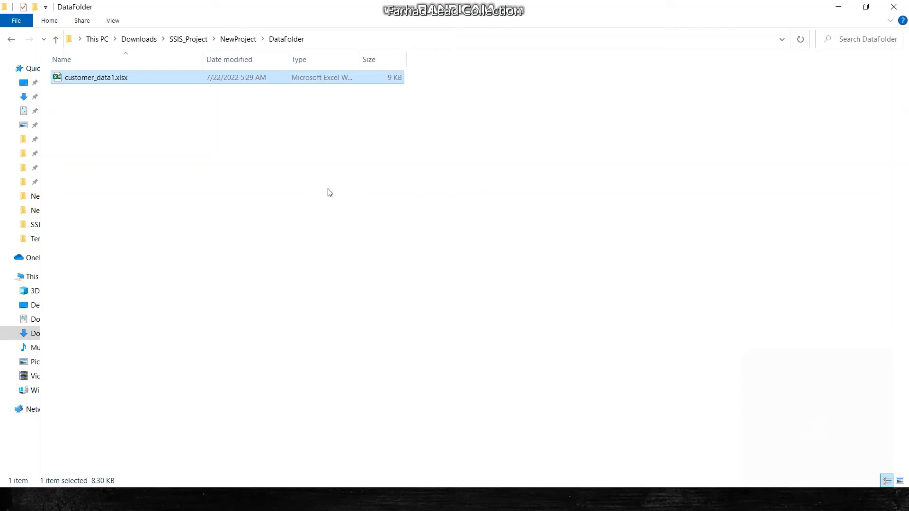
Try to open customer_data1.xlsx from DataFolder, and close the Excel workbook
key(Return)
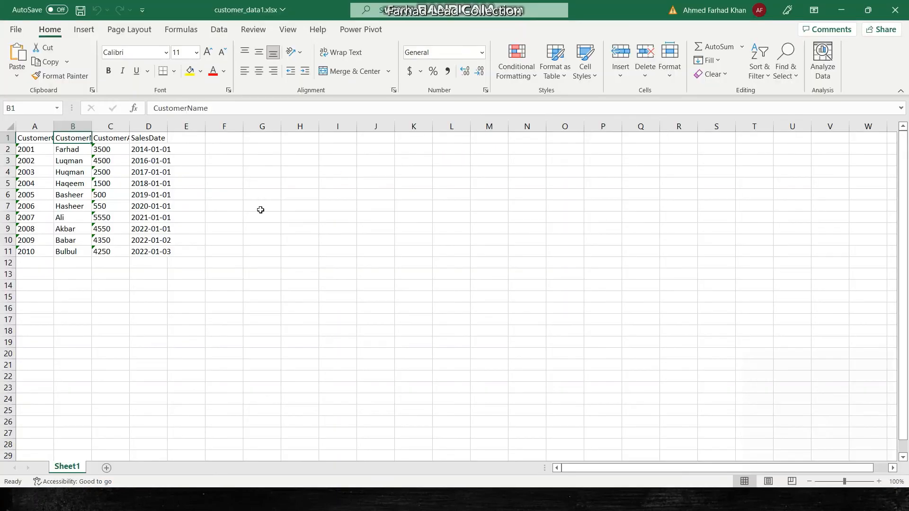
click(237, 210)
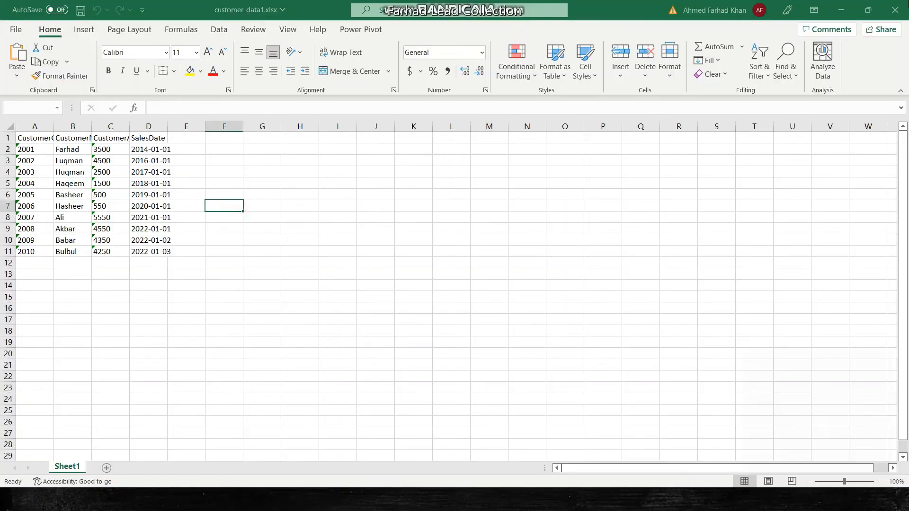
click(458, 283)
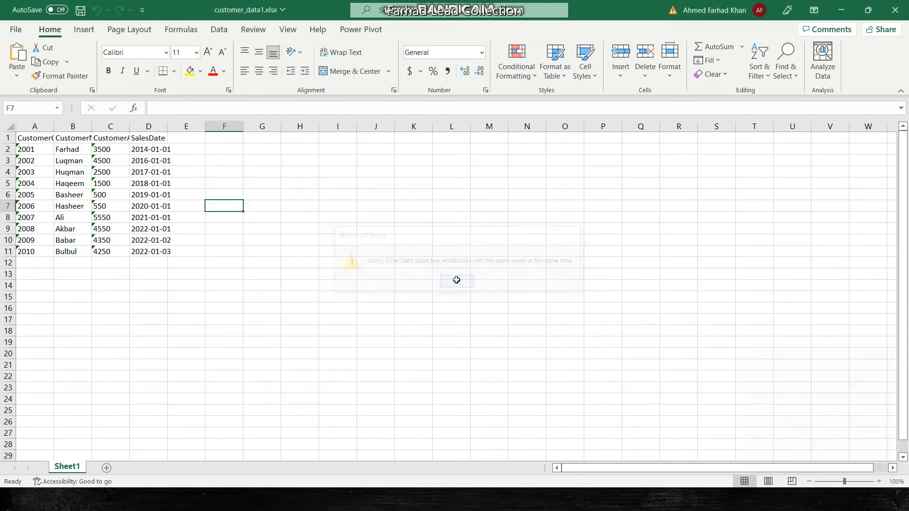
click(903, 6)
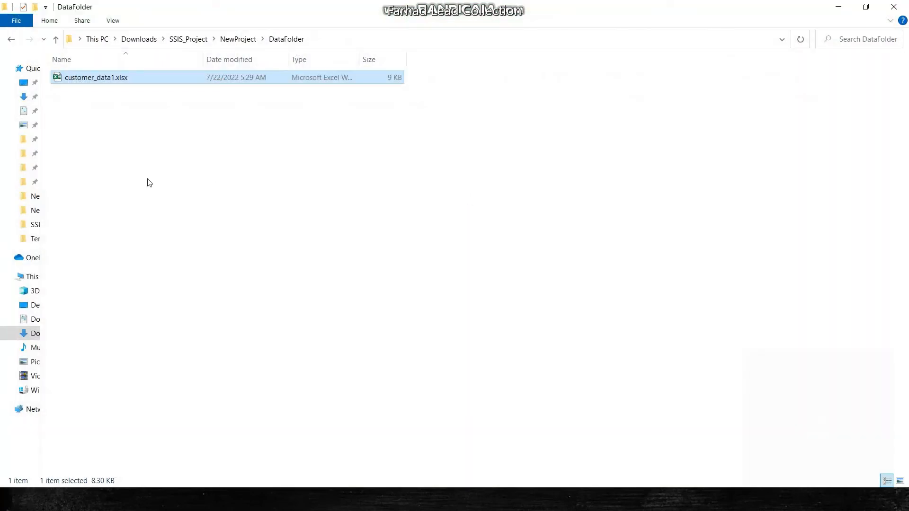
Check the contents of TemplateFolder and DataFolder again, and return to the NewProject folder
key(BackSpace)
key(Down)
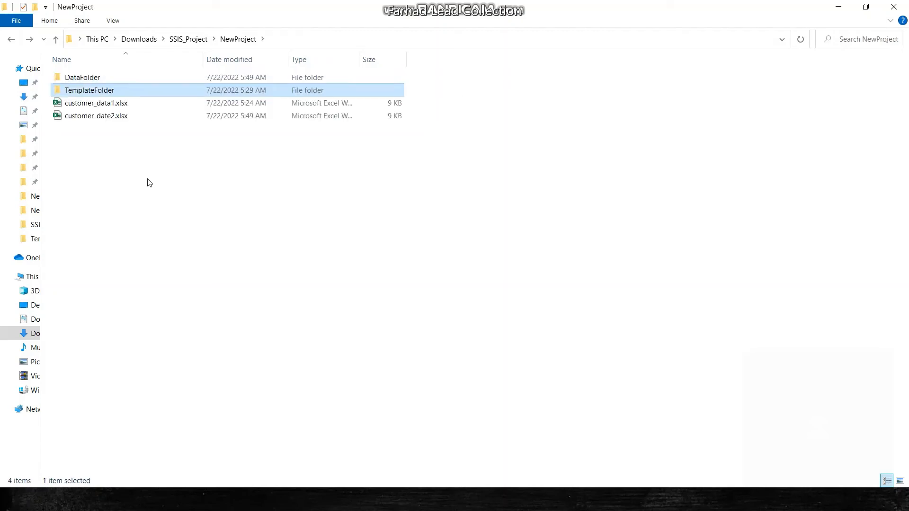
key(Return)
key(BackSpace)
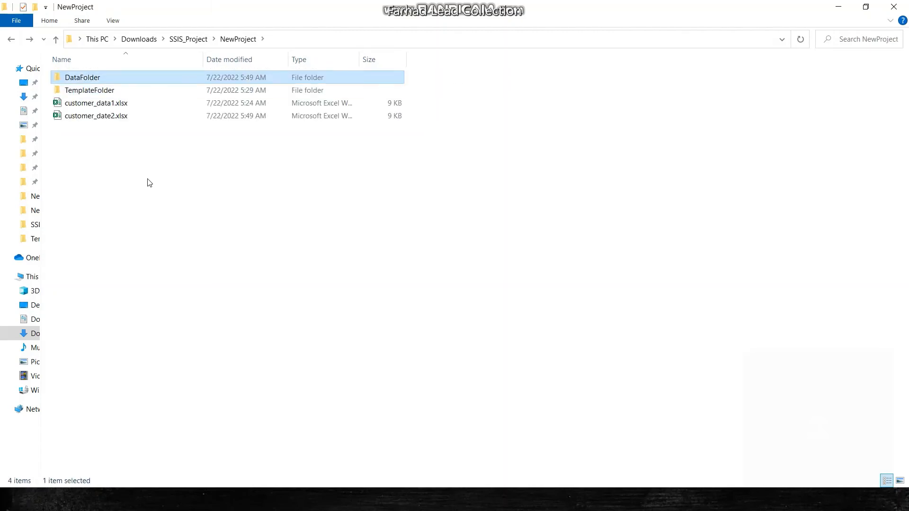
key(Return)
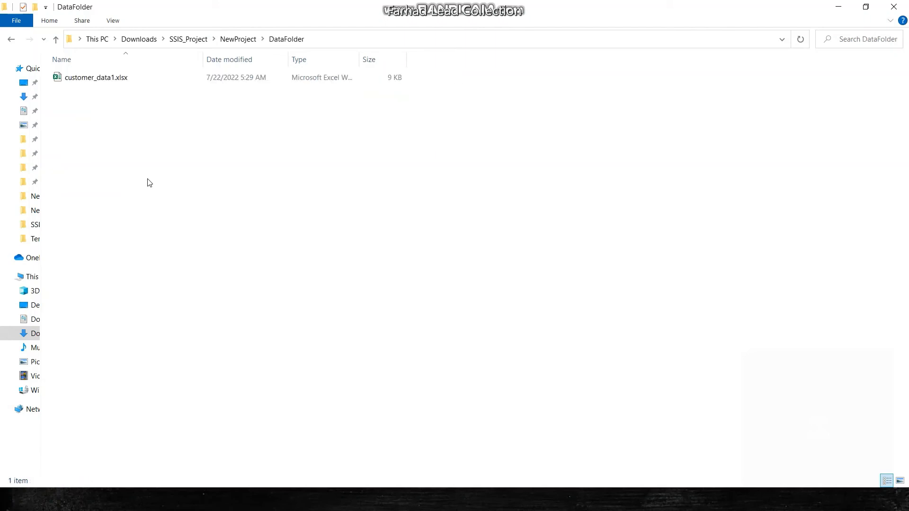
key(Down)
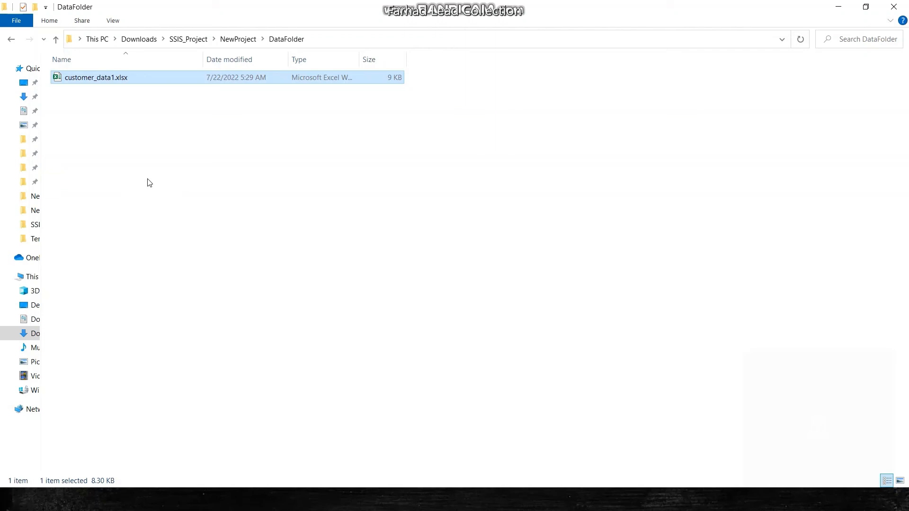
key(BackSpace)
key(Down)
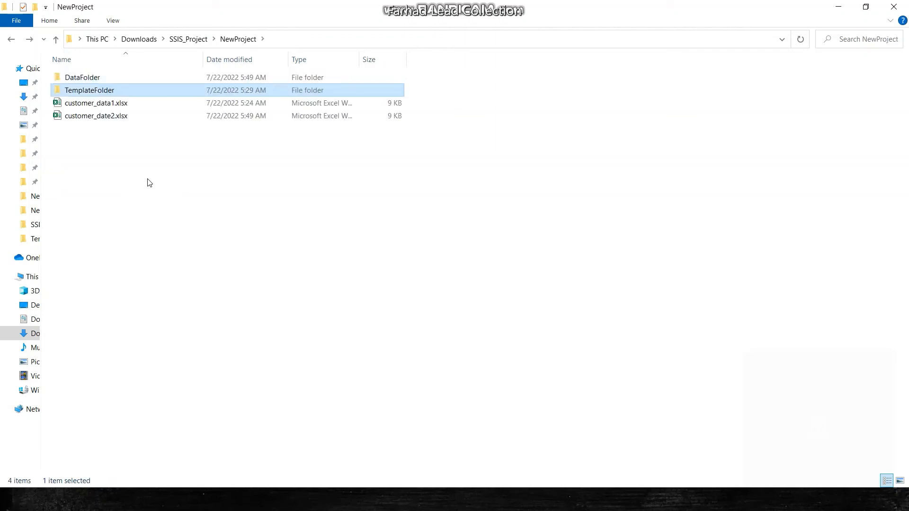
Switch back to Visual Studio, stop the package run, and cut the expression out of the DataFolder variable
key(alt+Tab)
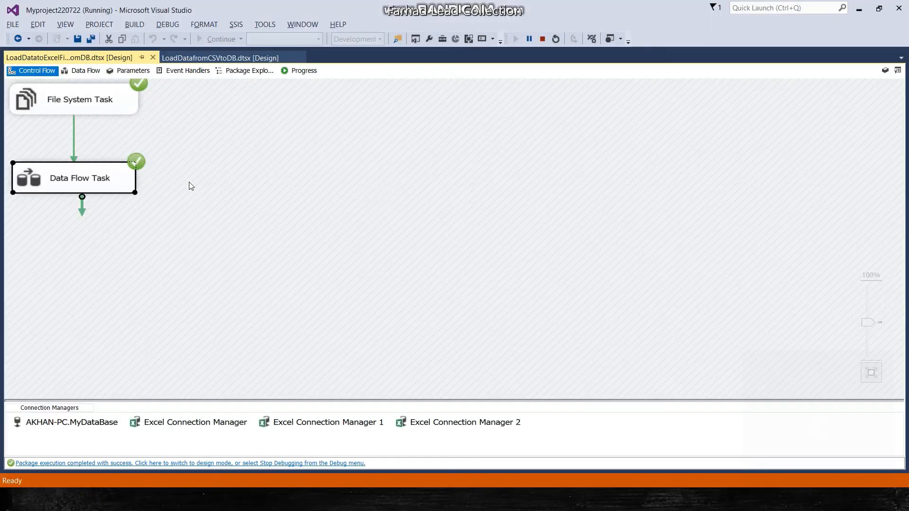
click(542, 39)
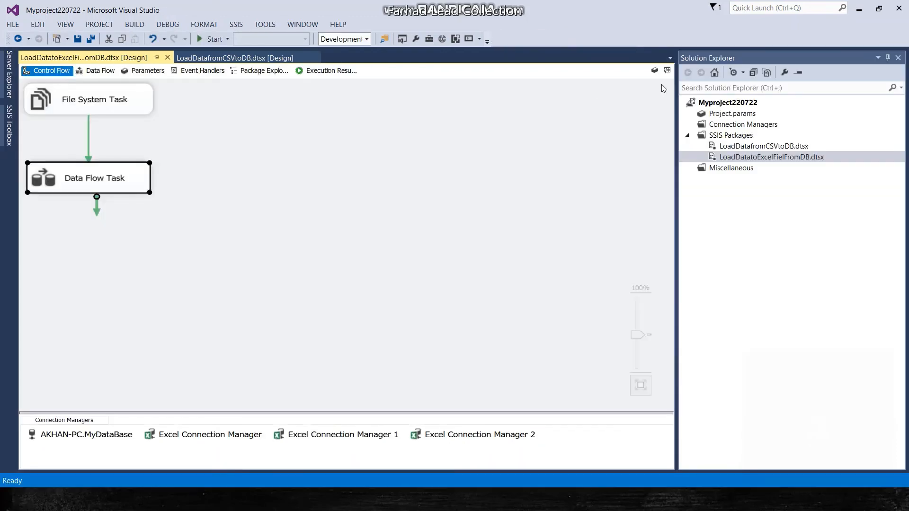
click(656, 71)
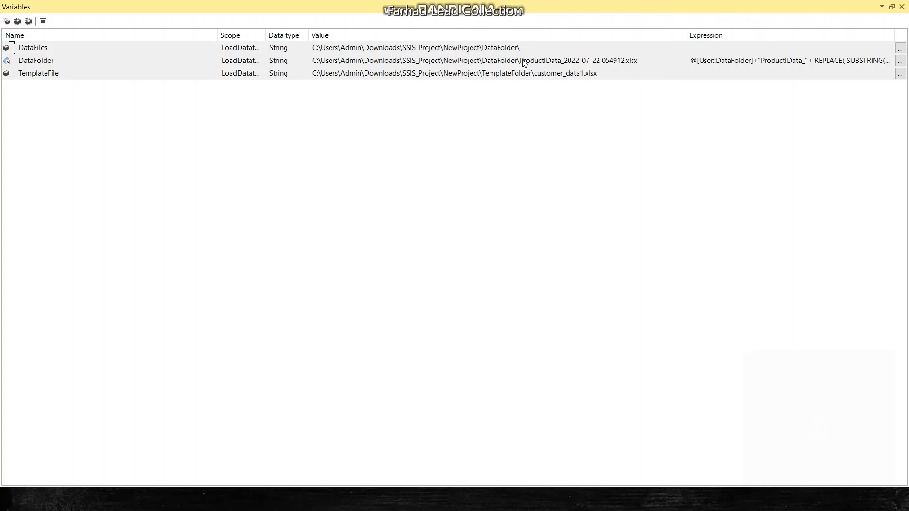
click(714, 60)
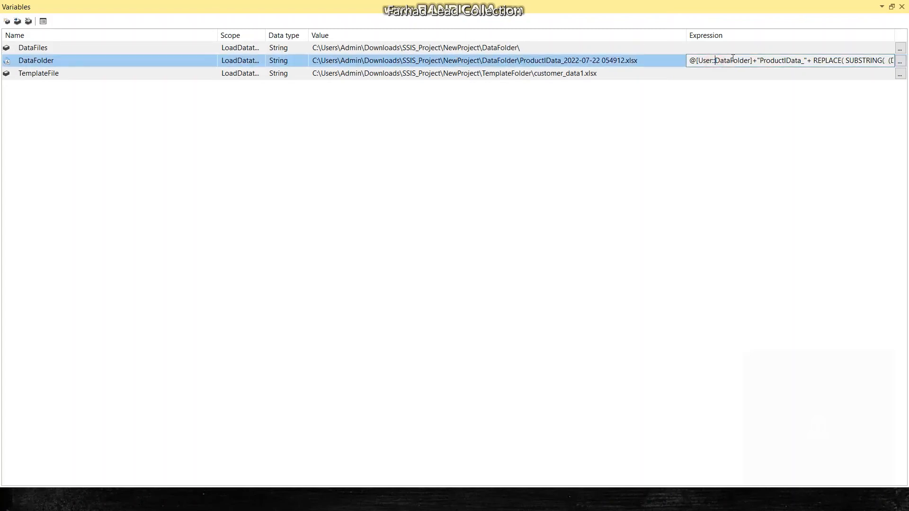
key(ctrl+a)
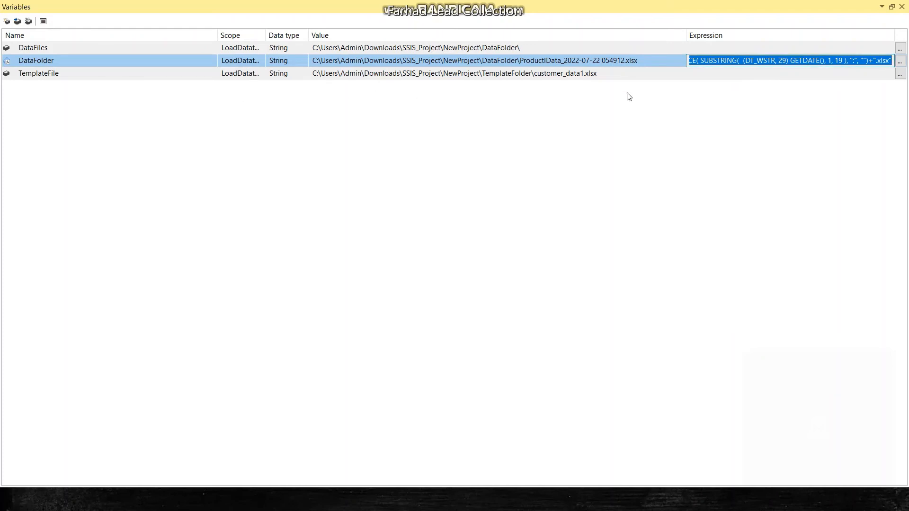
key(Delete)
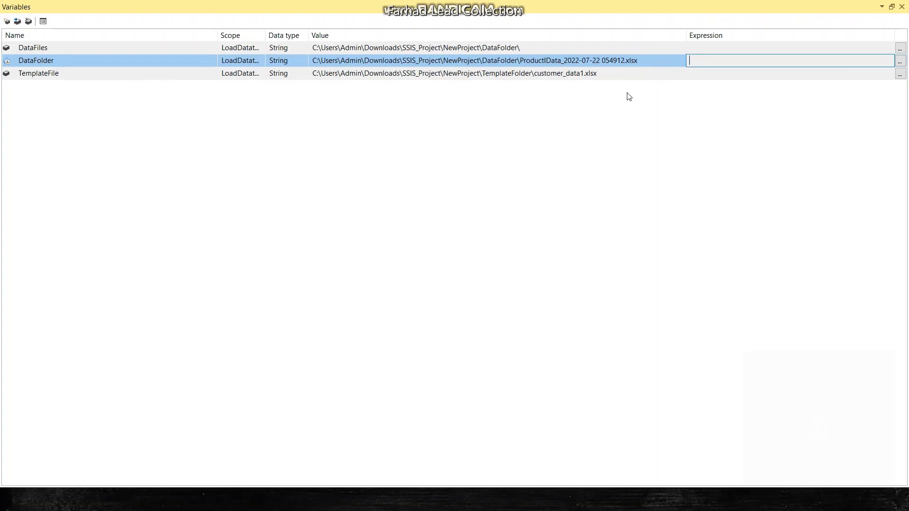
Paste the cut expression, which builds the timestamped "ProductIData_" .xlsx path, into the DataFiles variable and close the variables list
click(693, 48)
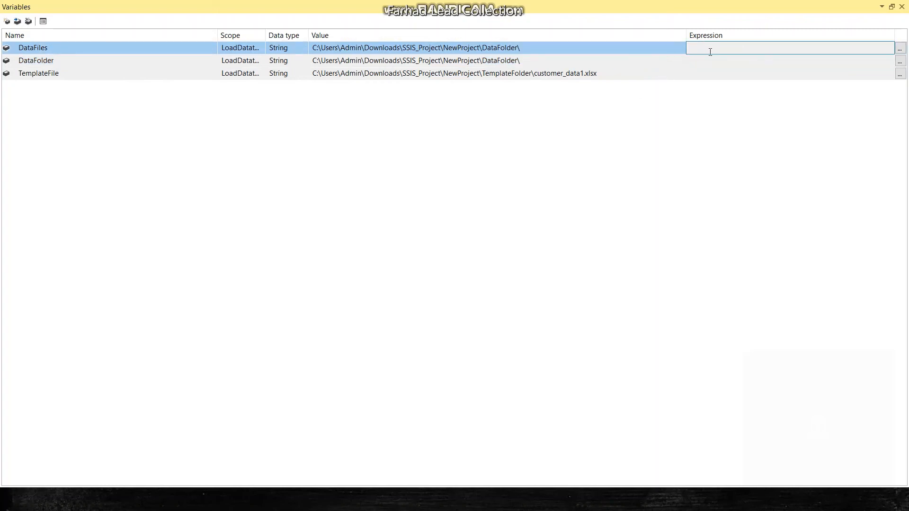
key(ctrl+v)
click(711, 61)
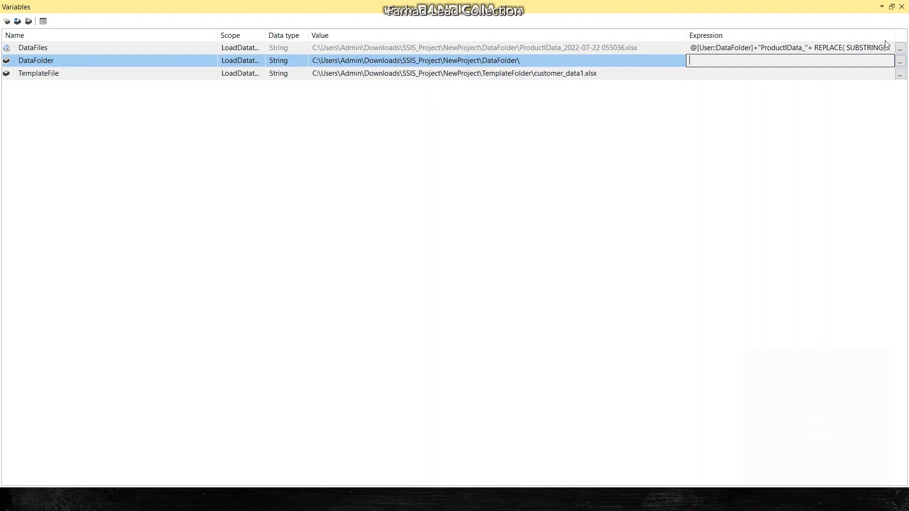
click(902, 7)
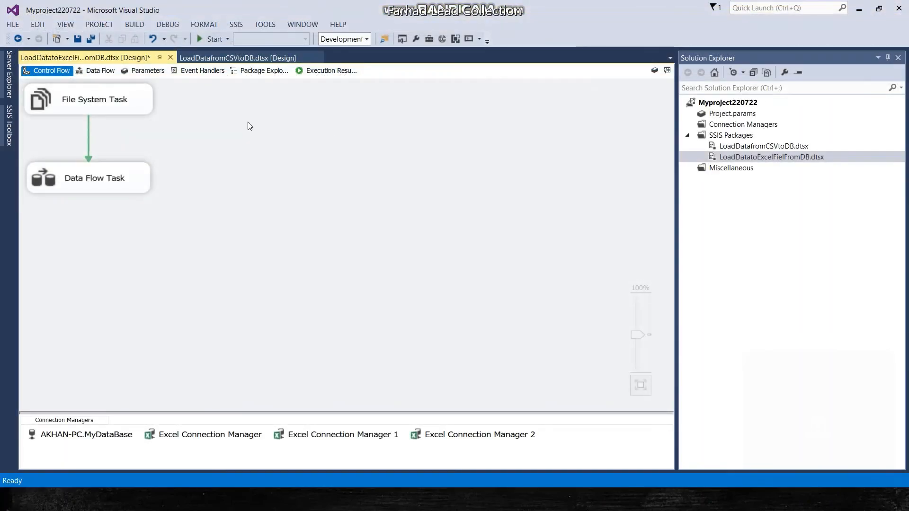
Set the File System Task's DestinationVariable to User::DataFolder and apply the settings
double_click(105, 186)
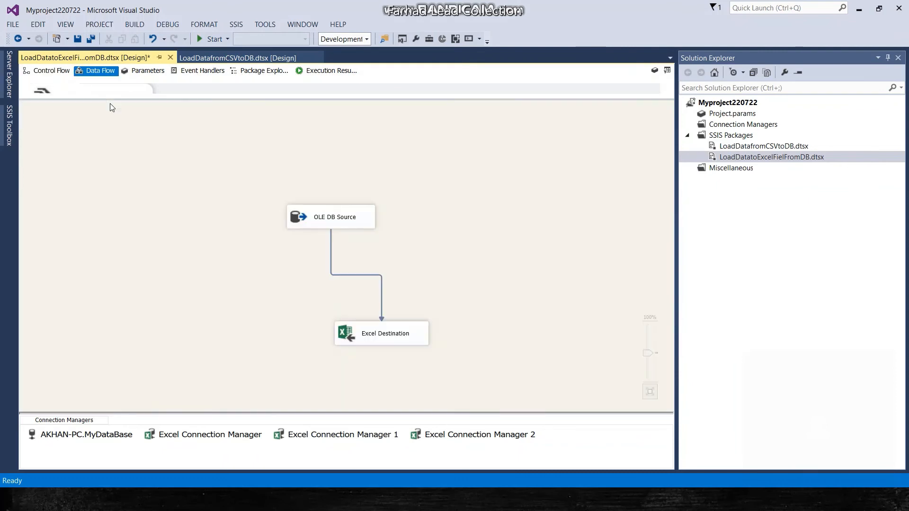
click(42, 71)
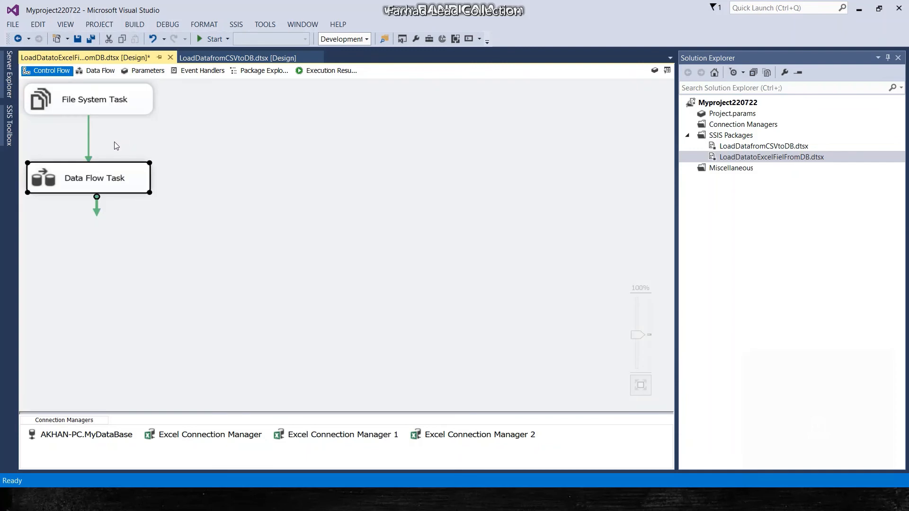
double_click(104, 106)
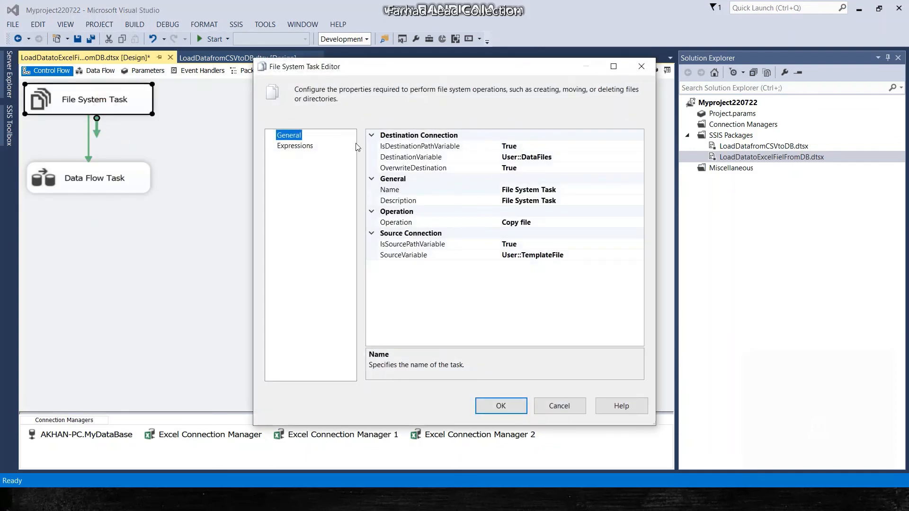
click(576, 160)
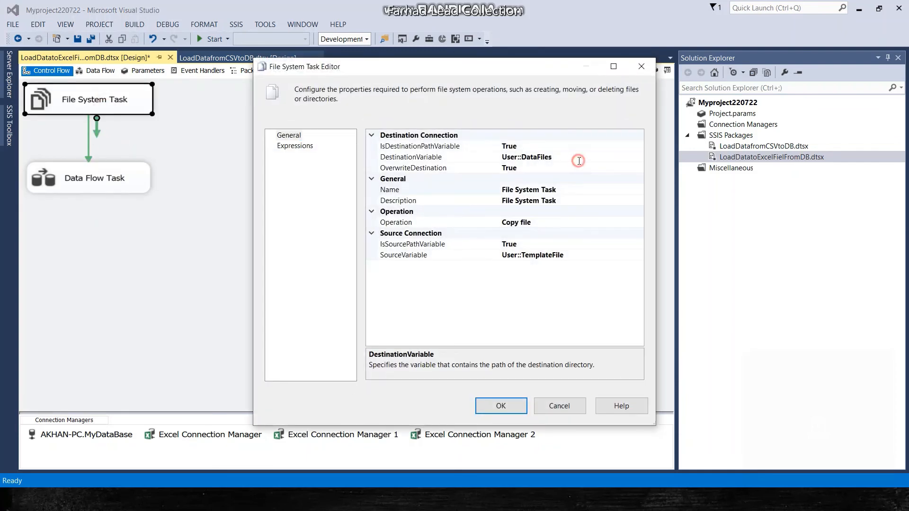
click(638, 156)
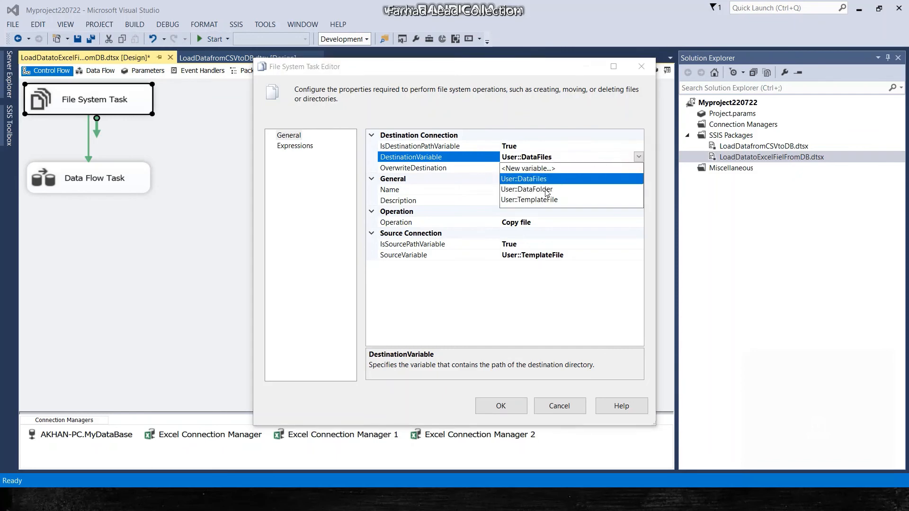
click(547, 190)
click(511, 405)
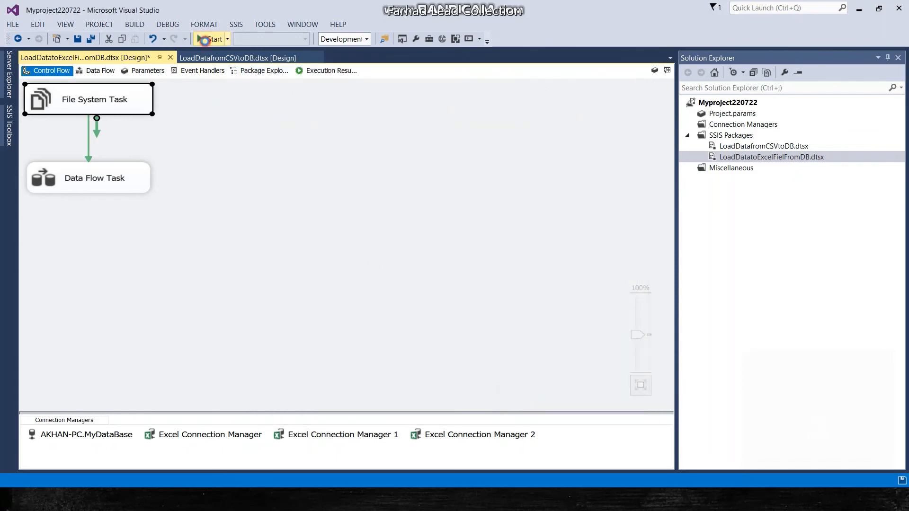
Run the package and switch to File Explorer to check the contents of DataFolder
click(209, 39)
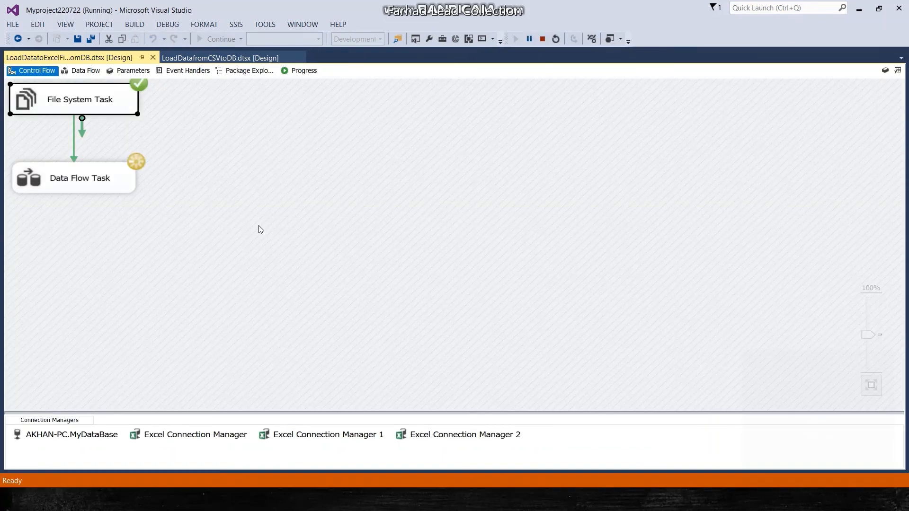
key(alt+Tab)
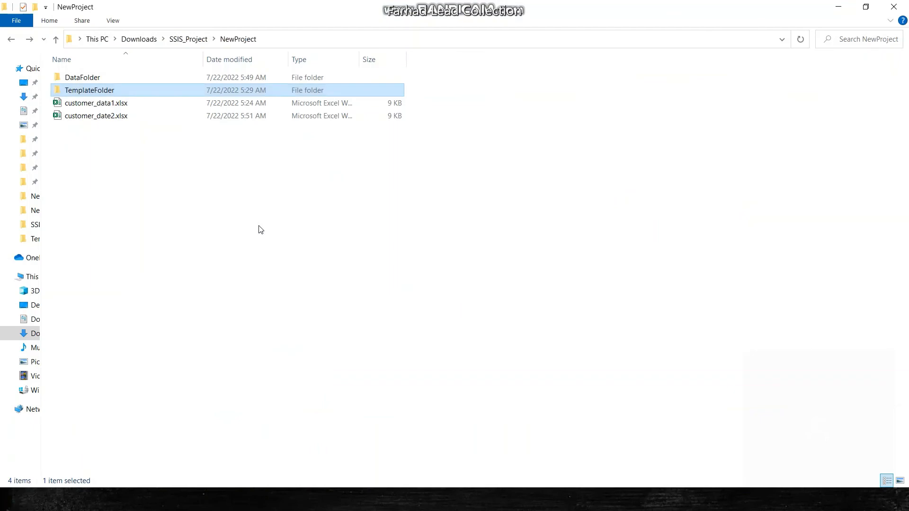
key(Up)
key(Return)
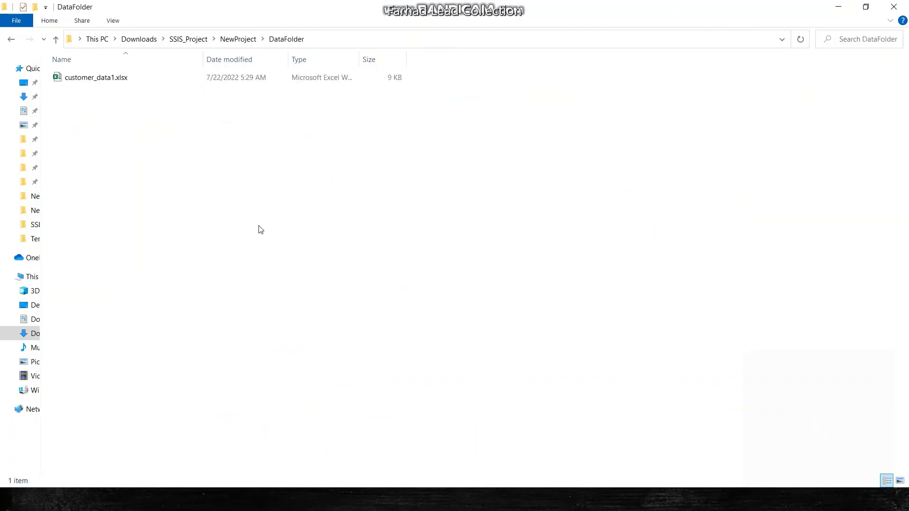
key(Down)
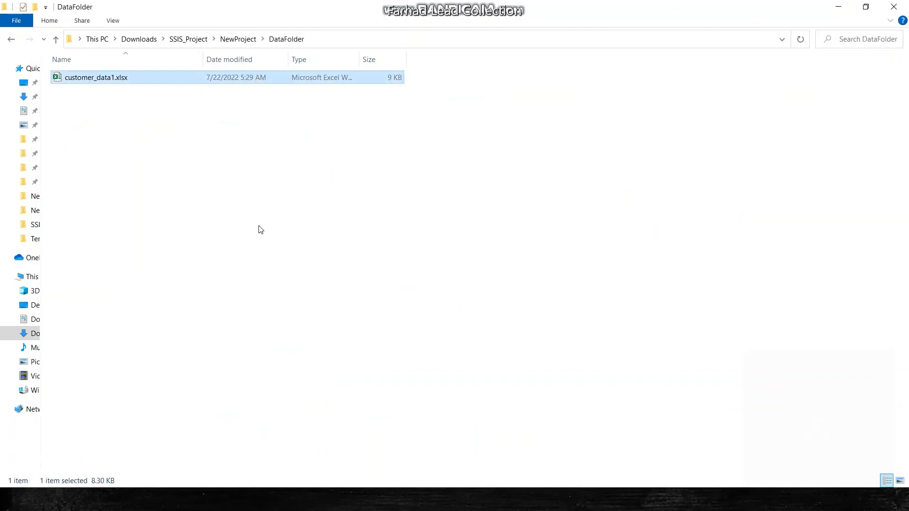
key(XF86MonBrightnessDown)
key(XF86MonBrightnessDown)
key(XF86MonBrightnessDown)
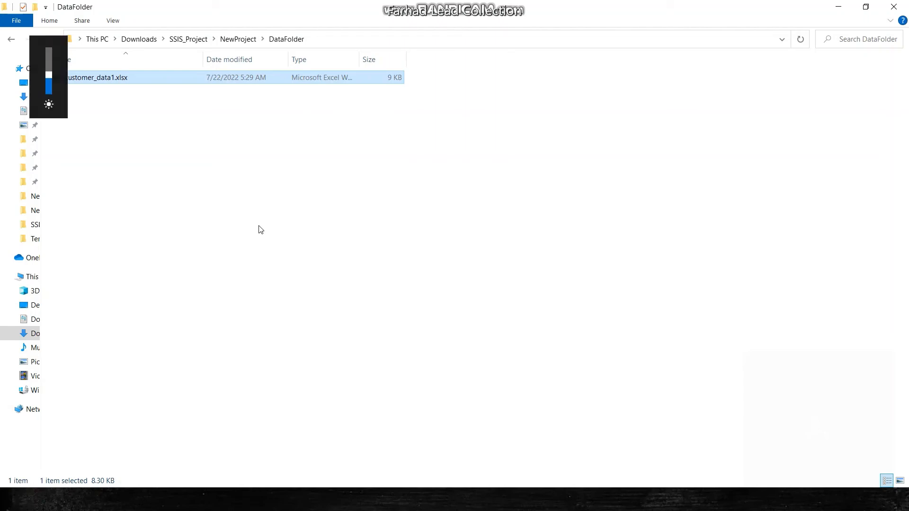
Switch back to Visual Studio, stop the run, and set the File System Task's DestinationVariable to User::DataFiles
key(alt+Tab)
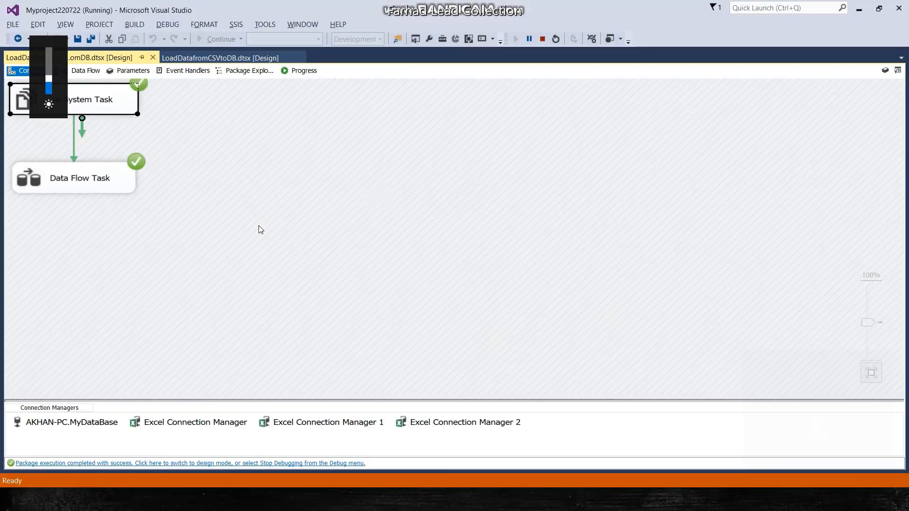
click(543, 38)
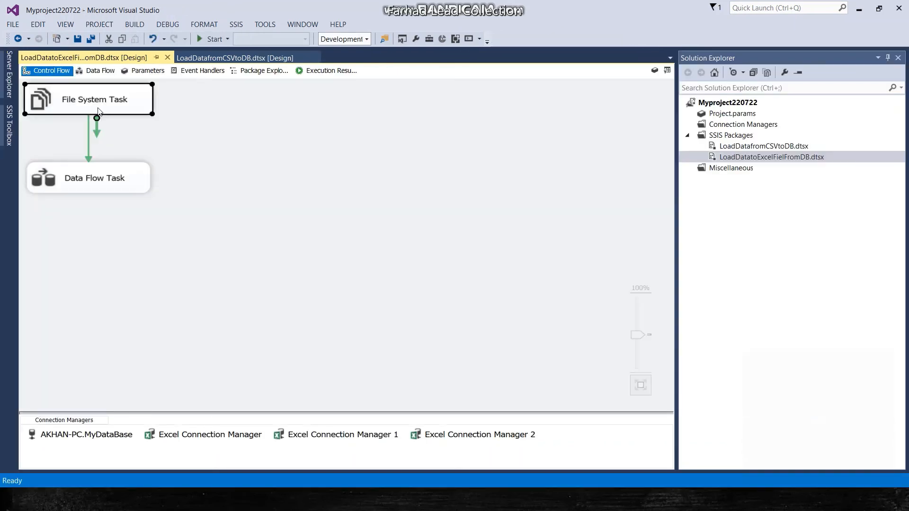
double_click(98, 108)
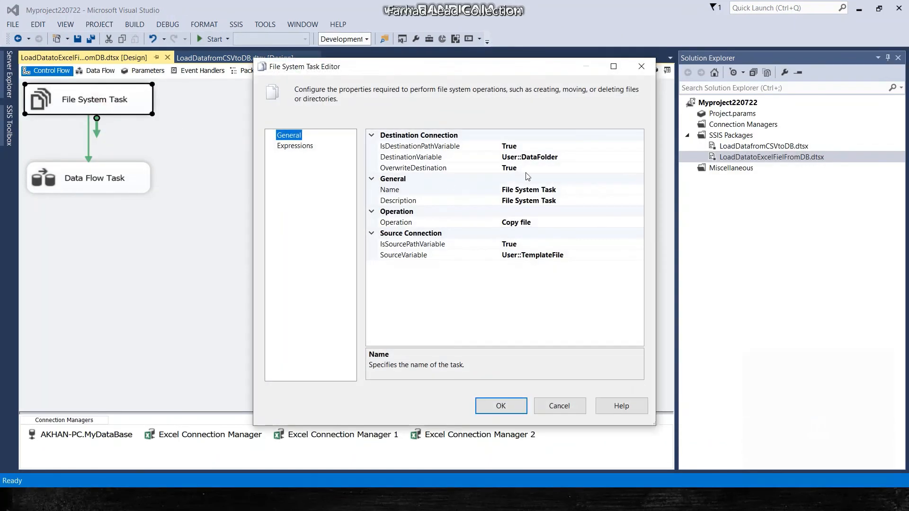
click(545, 157)
click(637, 157)
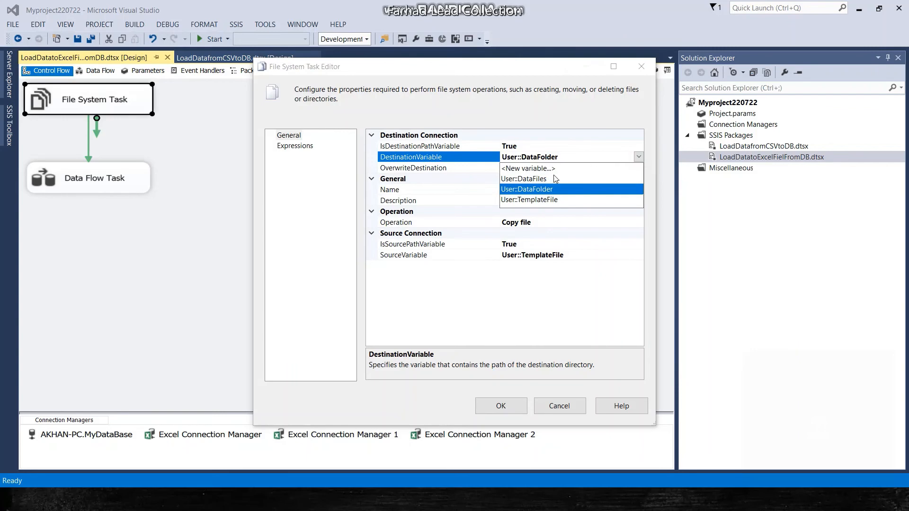
click(554, 180)
click(502, 405)
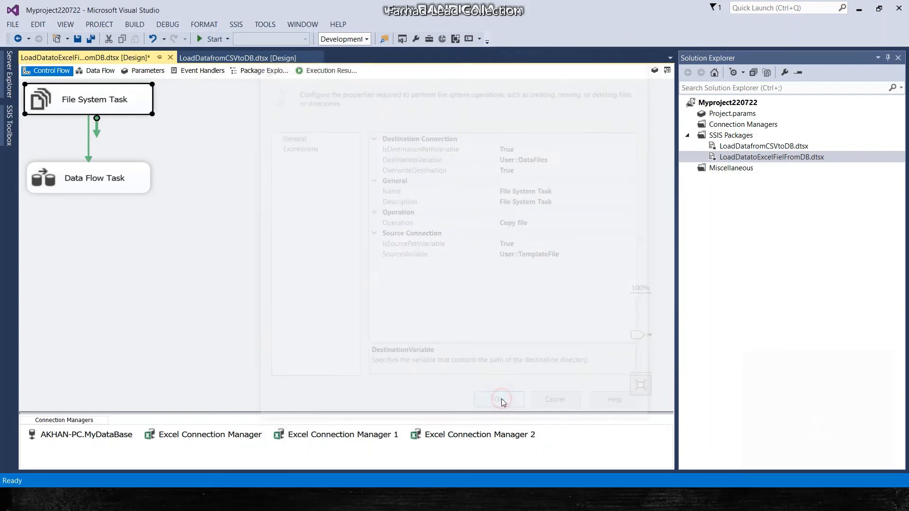
Run the package again and switch to File Explorer to check DataFolder for the timestamped output file
click(200, 40)
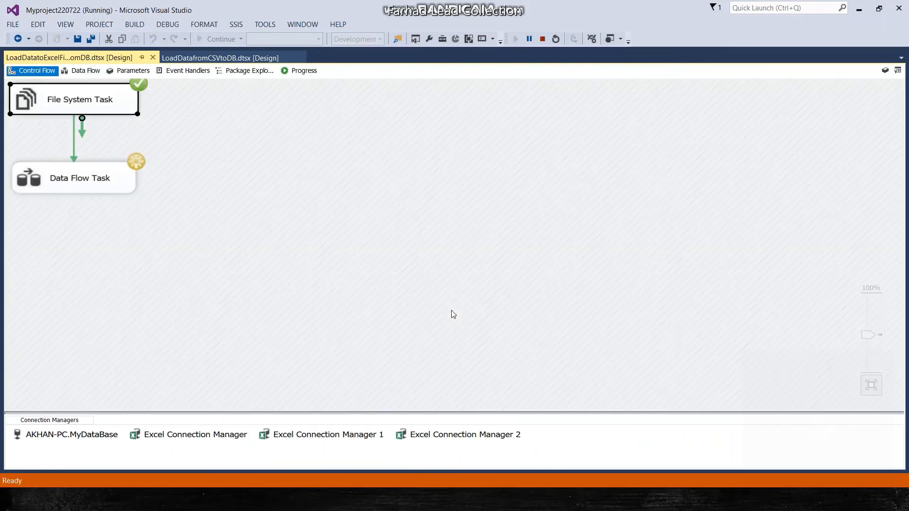
key(alt+Tab)
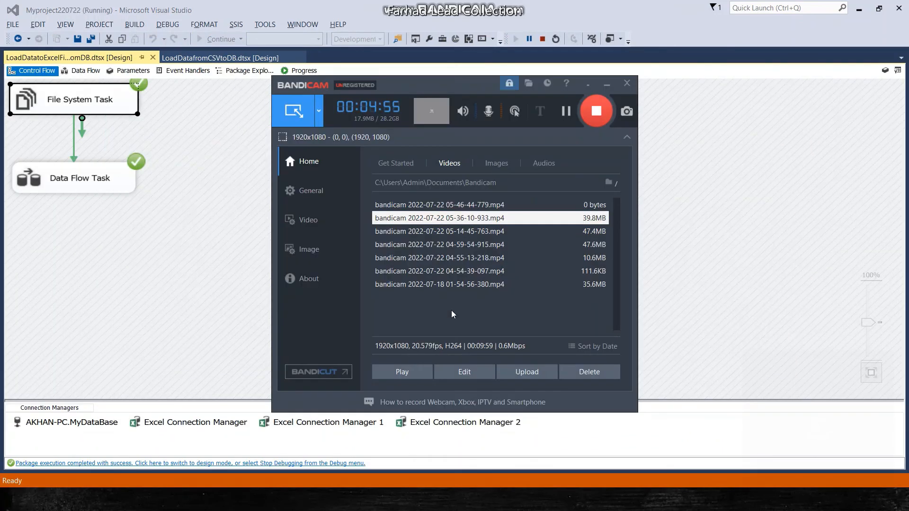
key(alt+Tab)
key(Tab)
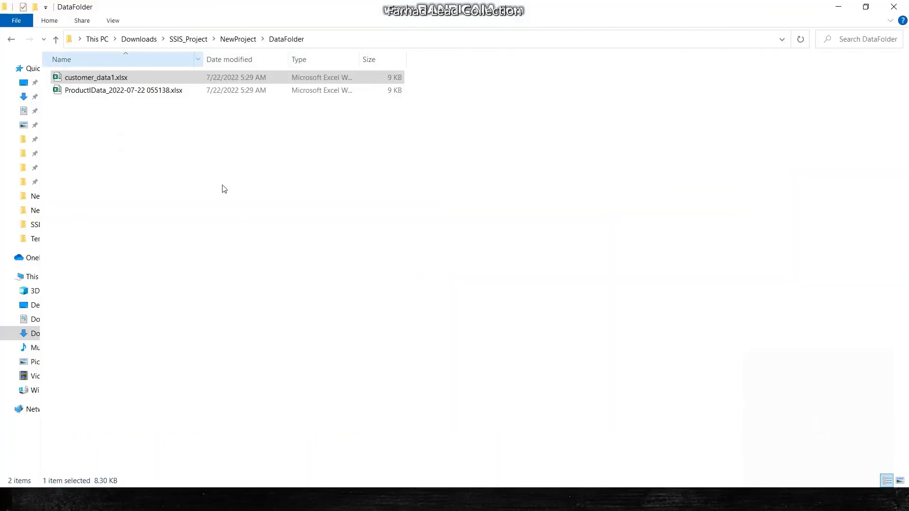
Open ProductIData_2022-07-22 055138.xlsx from DataFolder in Excel, inspect its sheet, and close it
click(108, 94)
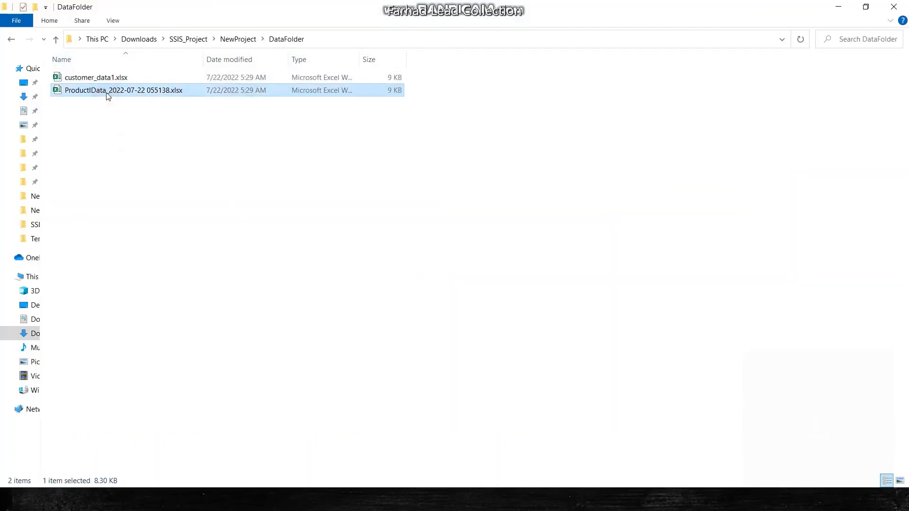
double_click(108, 94)
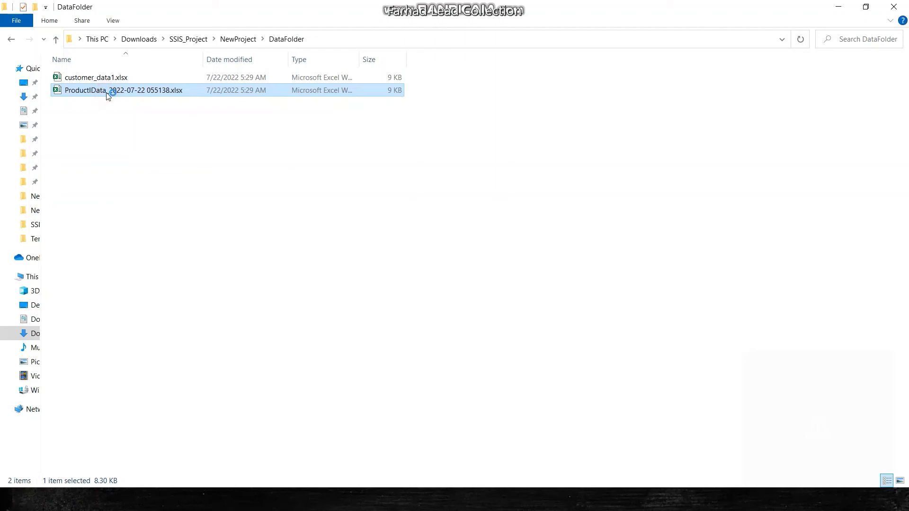
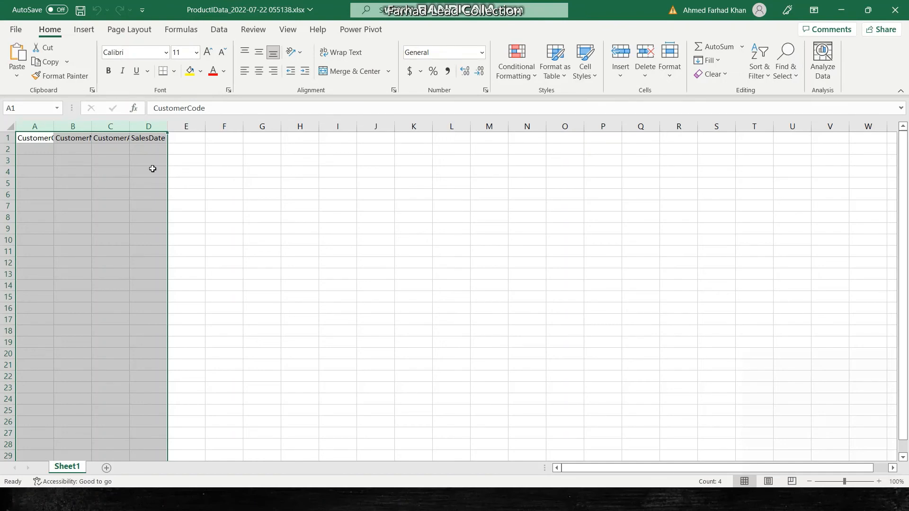
click(152, 169)
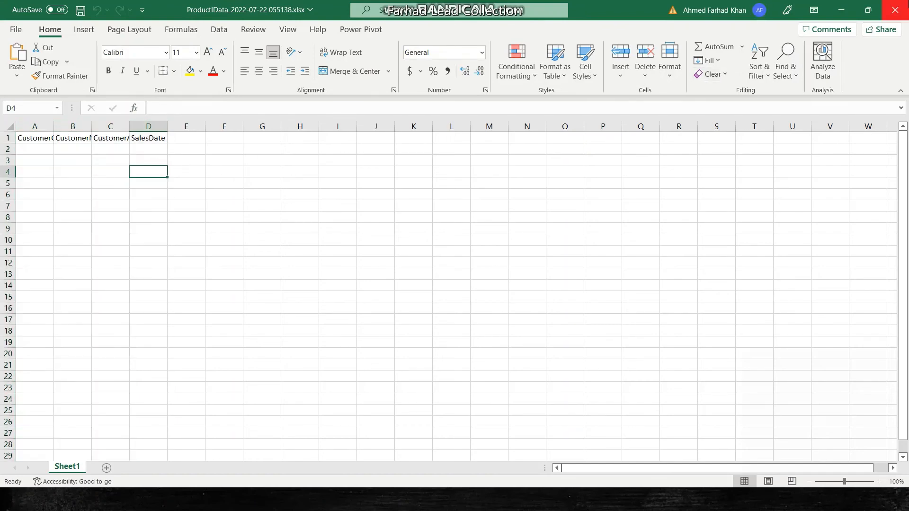
click(895, 9)
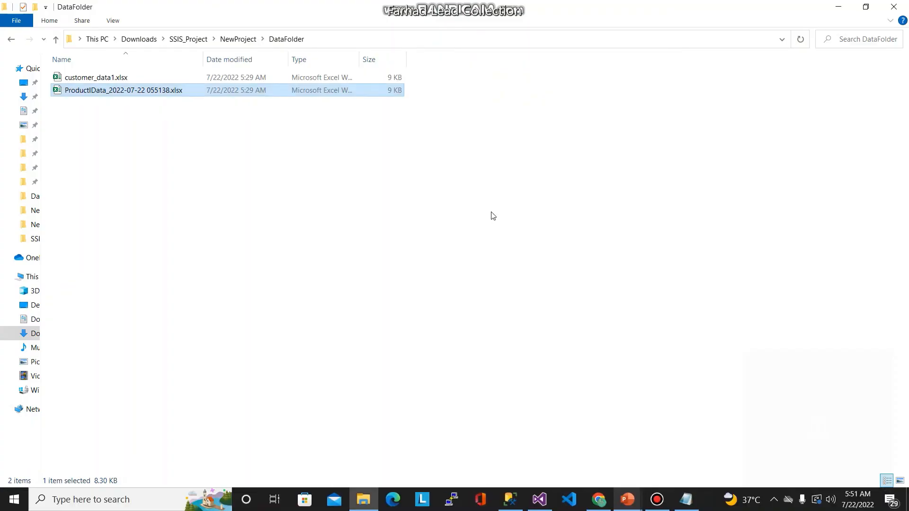
Switch back to Visual Studio and stop the package run
key(alt+Tab)
key(alt+Tab)
key(alt+Tab)
key(Tab)
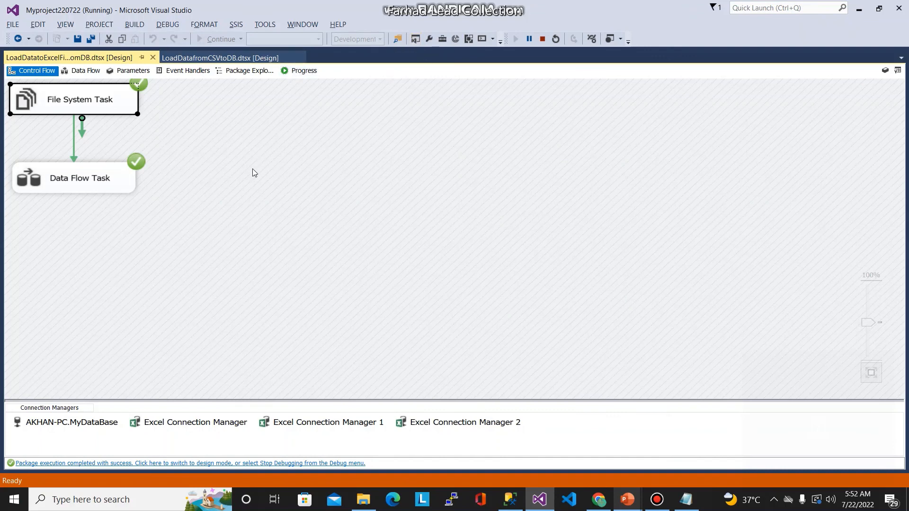
click(542, 39)
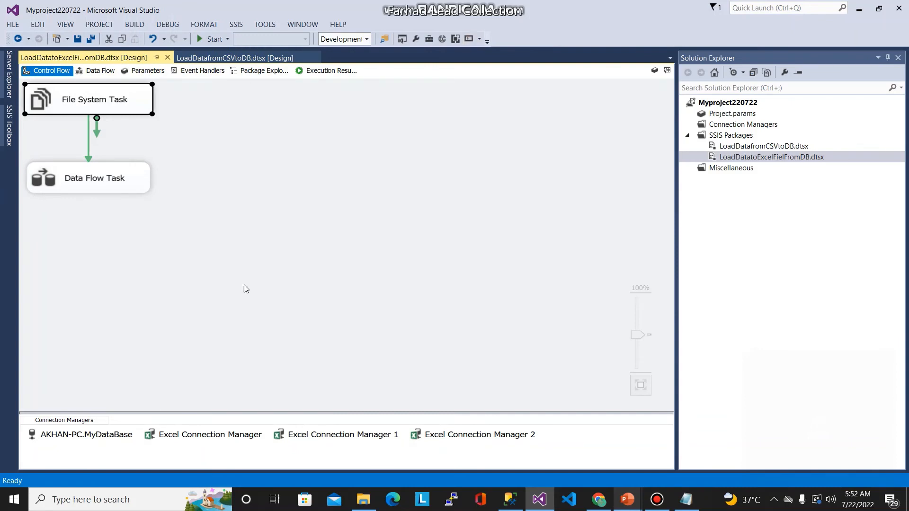
right_click(345, 436)
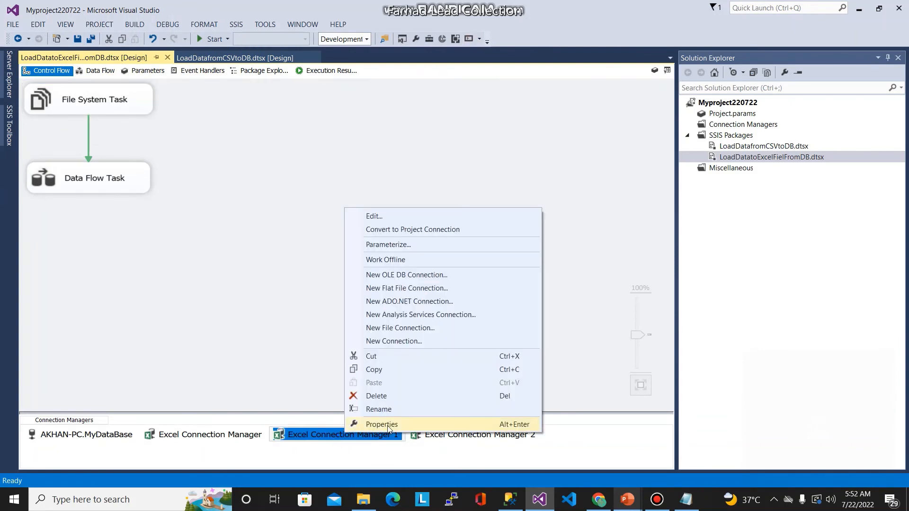
Switch to File Explorer, inspect TemplateFolder's customer_data1.xlsx in Excel, close it, and return to DataFolder
click(361, 499)
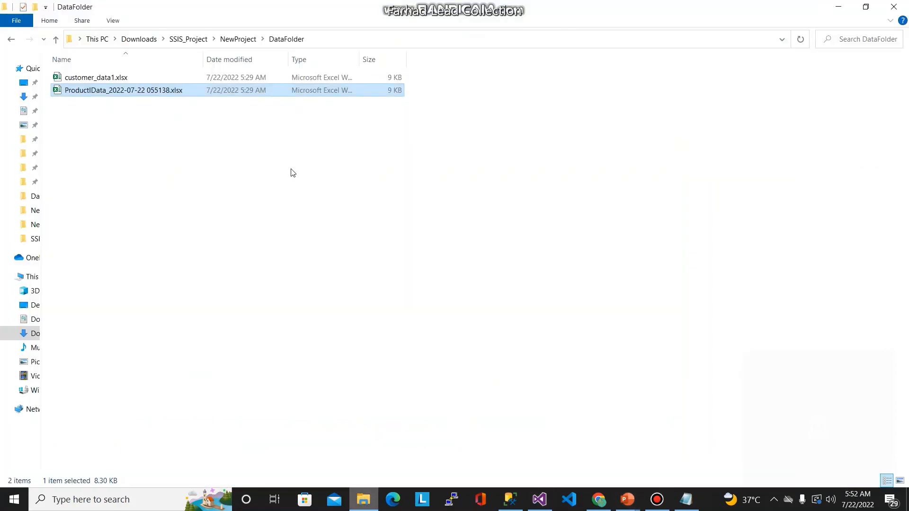
key(BackSpace)
key(Down)
key(Return)
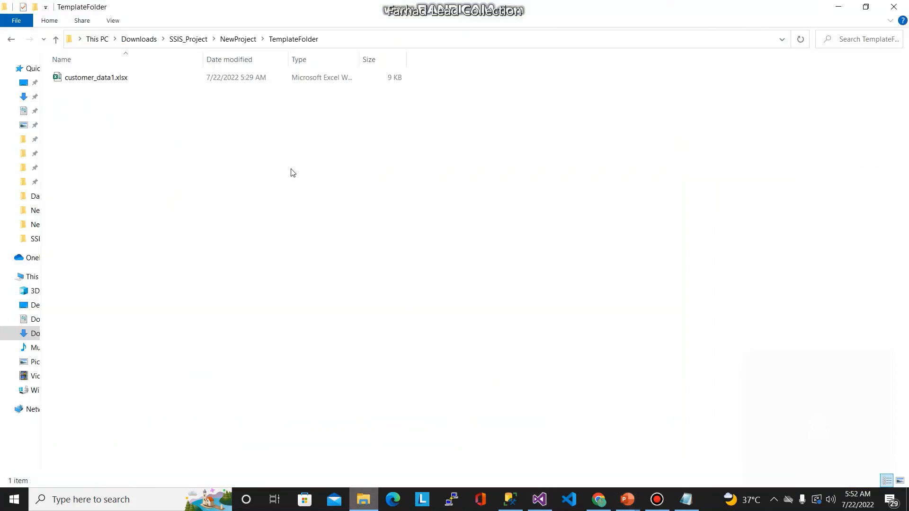
key(Down)
key(Return)
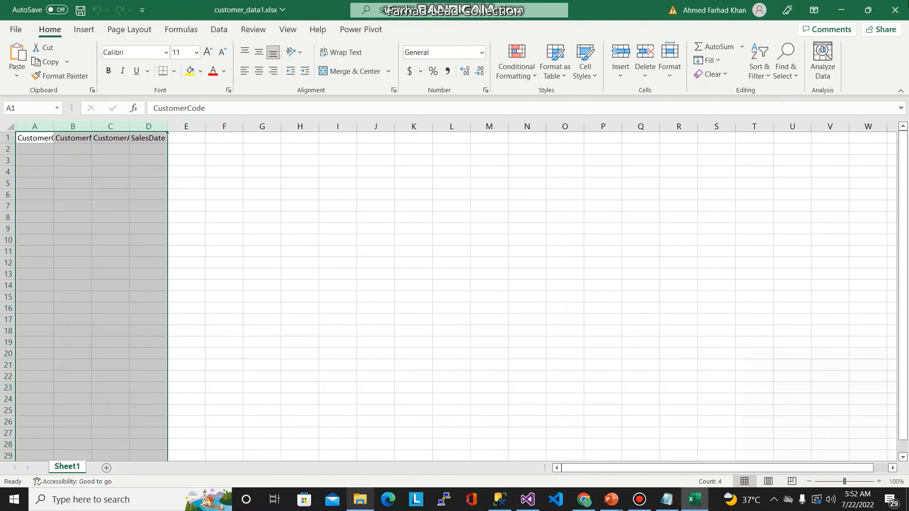
click(895, 9)
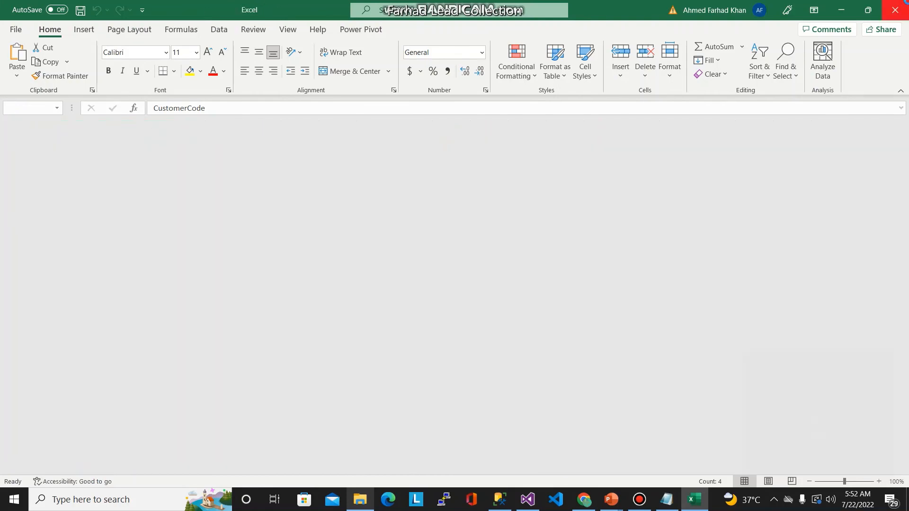
key(BackSpace)
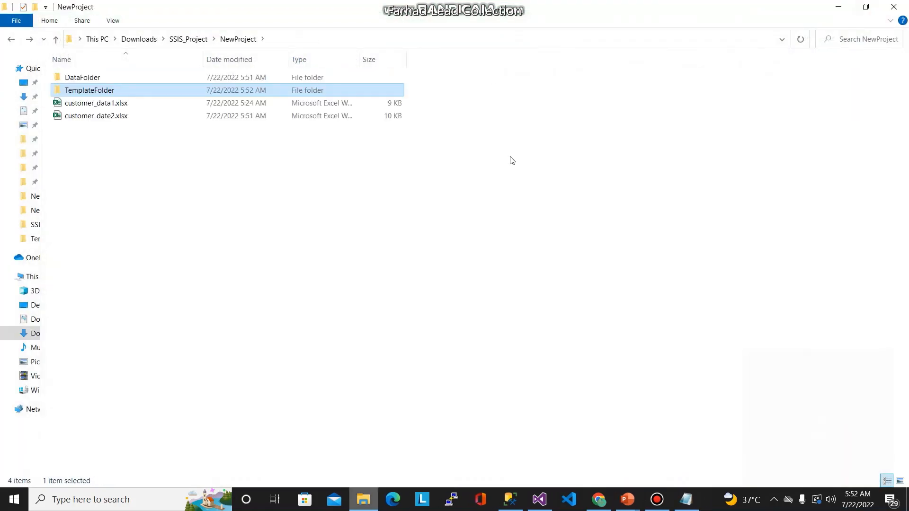
key(Up)
key(Return)
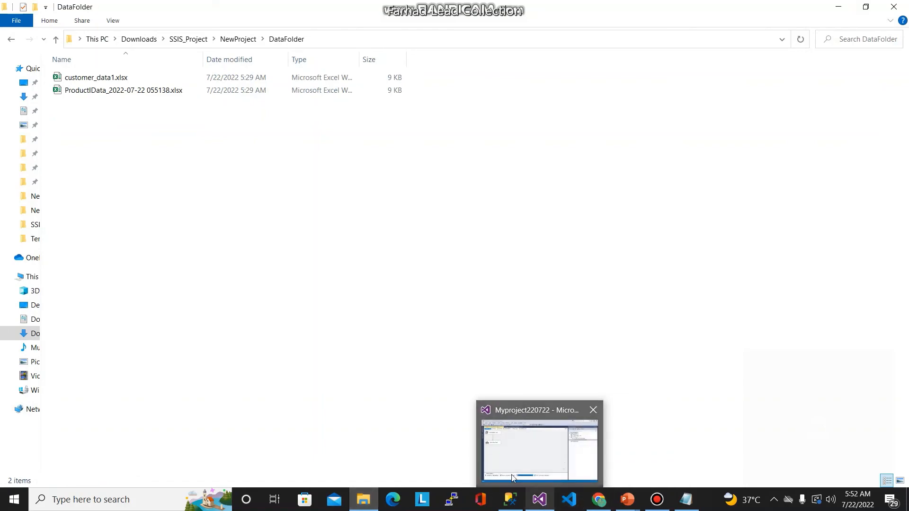
Switch to Visual Studio and set DelayValidation to True in the properties of Excel Connection Manager 1
click(539, 503)
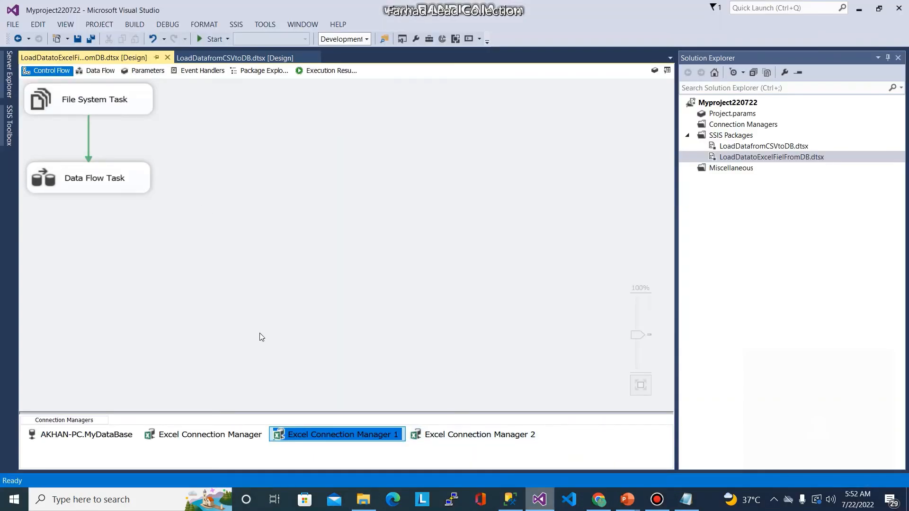
right_click(345, 436)
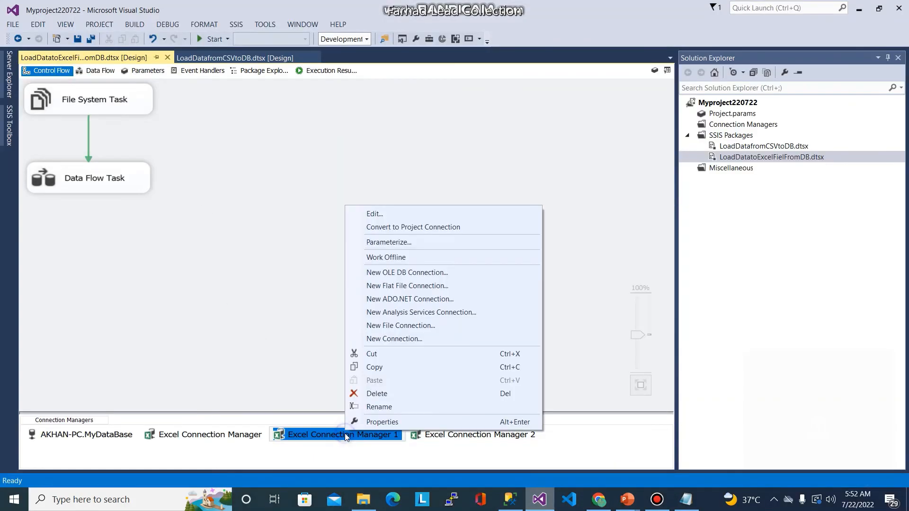
click(391, 426)
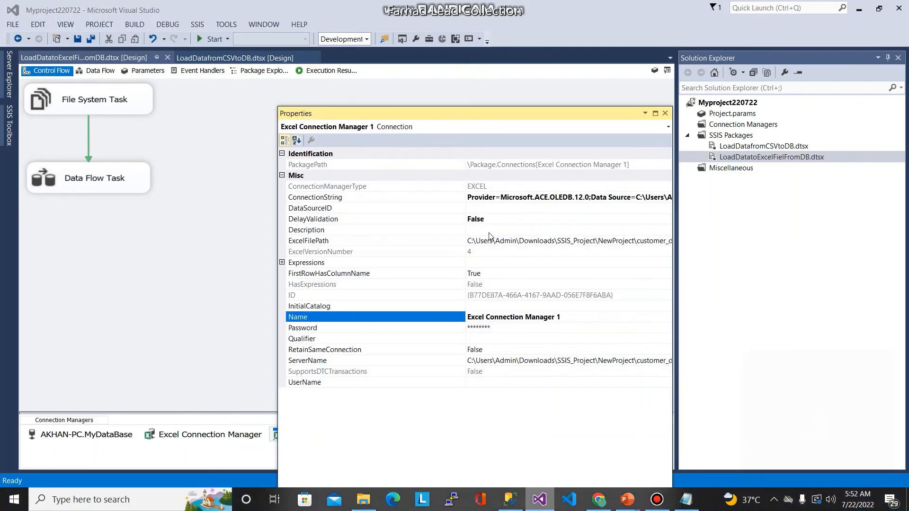
click(502, 219)
click(667, 218)
click(495, 230)
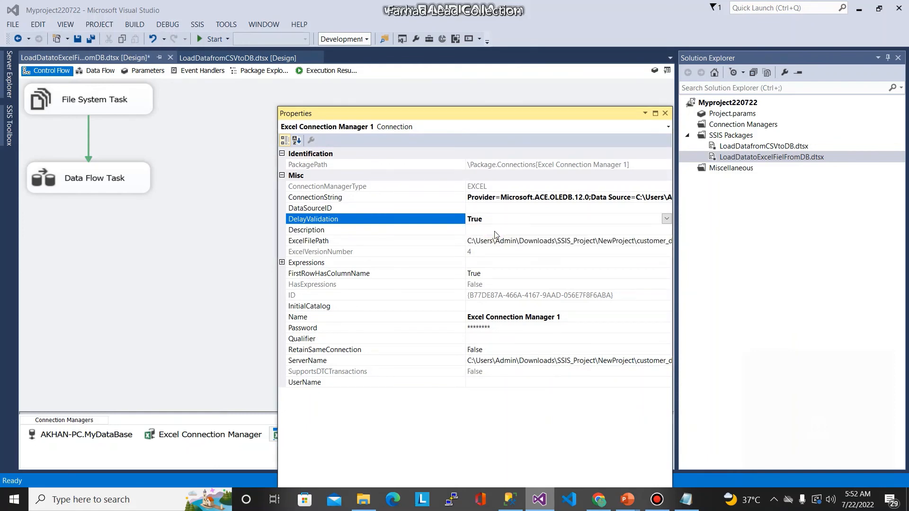
Add an ExcelFilePath entry to the property expressions of Excel Connection Manager 1
click(284, 264)
click(665, 262)
click(406, 196)
click(411, 197)
click(367, 220)
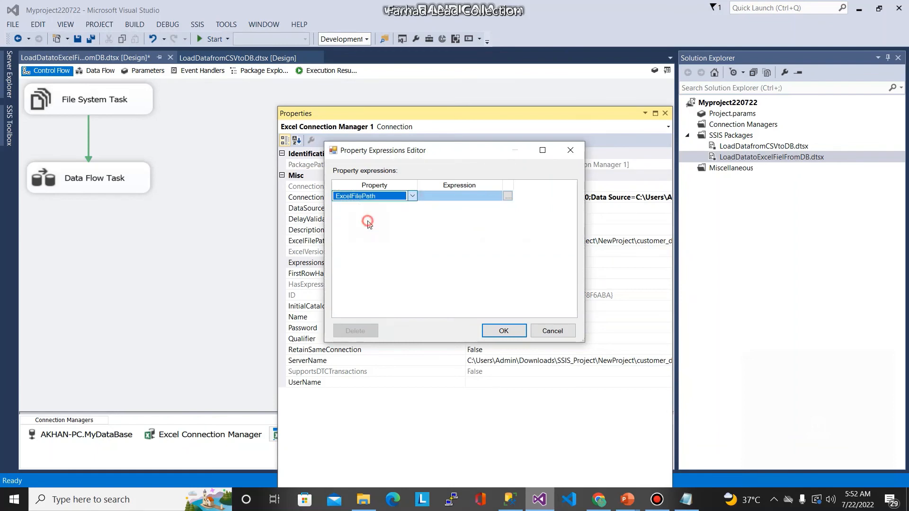
Give ExcelFilePath the expression @[User::DataFolder]+"ProductIData_"+ REPLACE( SUBSTRING( (DT_WSTR, 29) GETDATE(), 1, 19 ), ":", "")+".xlsx", evaluate it, and accept it
click(507, 195)
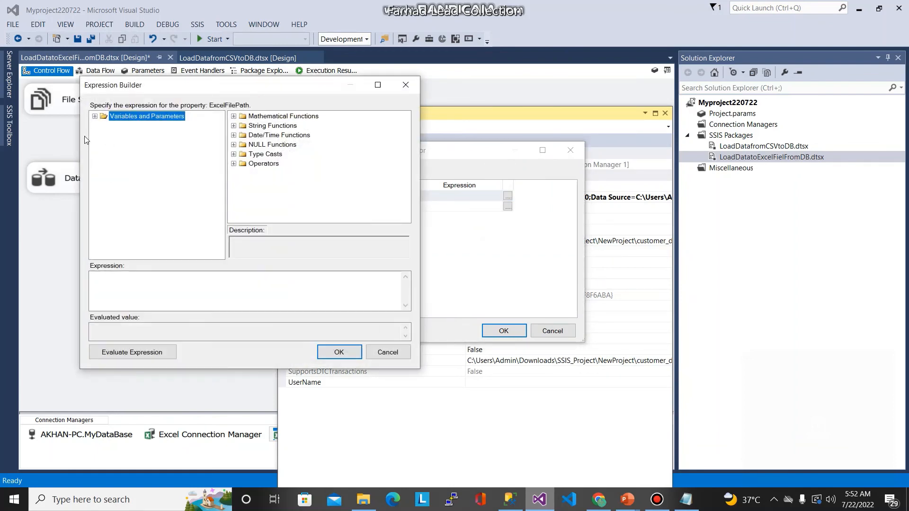
click(95, 116)
drag(151, 154, 164, 122)
text(@[User::DataFolder]+"ProductlData_"+ REPLACE( SUBSTRING( (DT_WSTR, 29) GETDATE(), 1, 19 ), ":", "")+".xlsx")
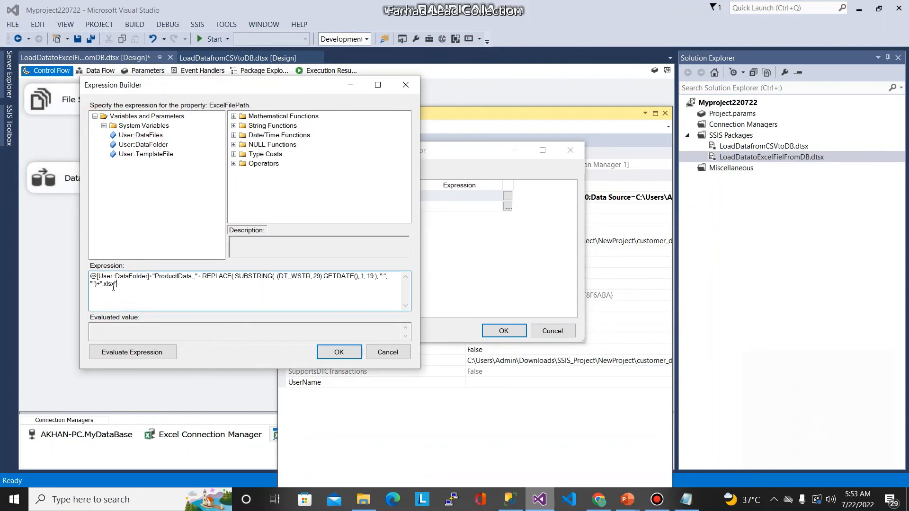
click(137, 352)
click(335, 353)
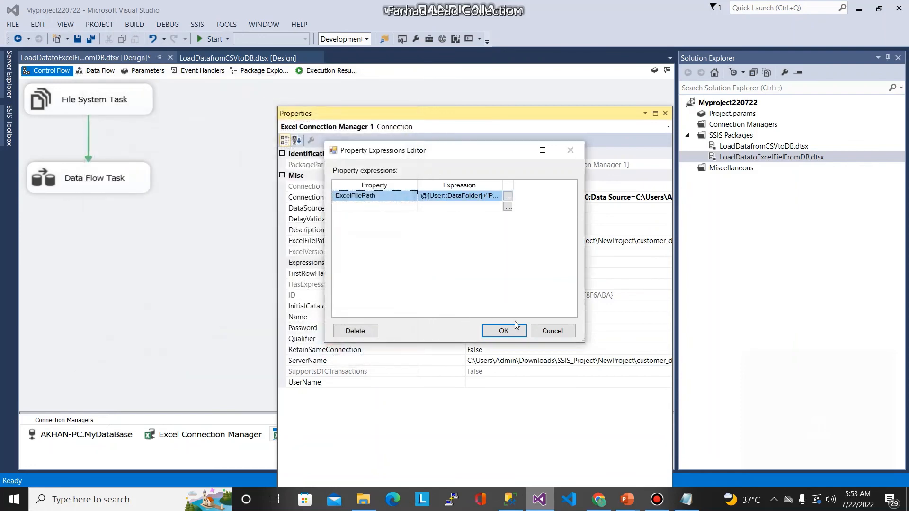
Accept the property expressions of Excel Connection Manager 1 and close its properties
click(503, 331)
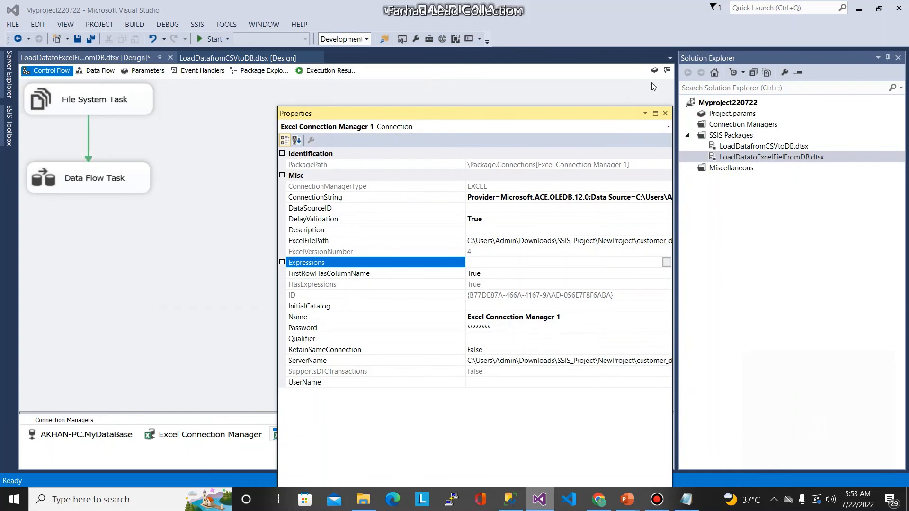
click(665, 113)
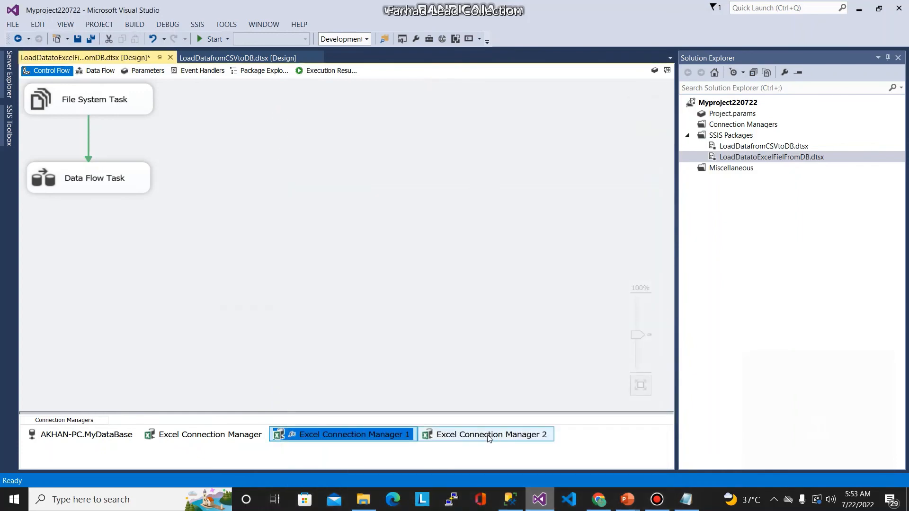
Change the DelayValidation setting in the properties of the MyDataBase connection manager and close the properties
right_click(488, 436)
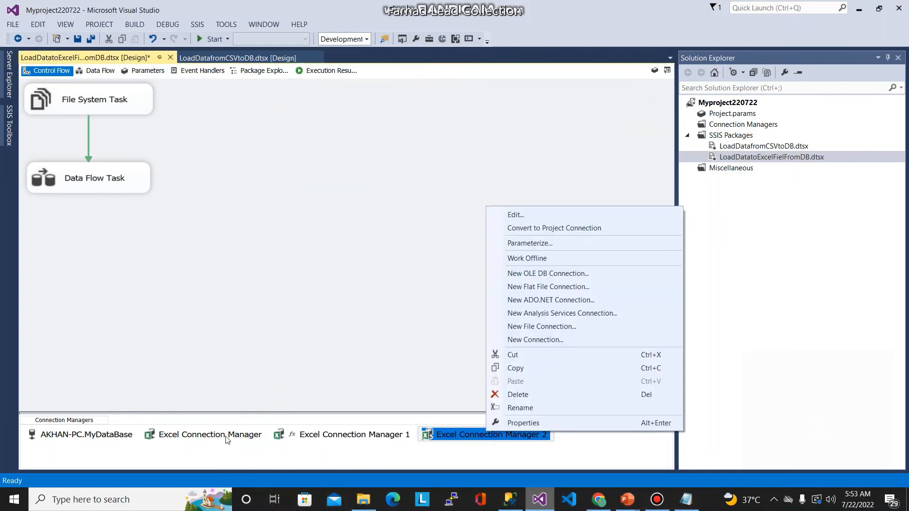
click(99, 434)
right_click(98, 432)
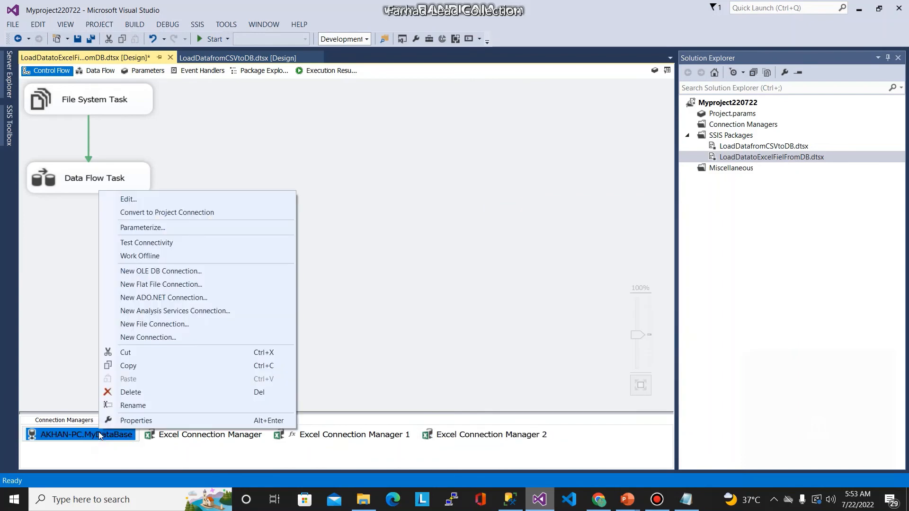
click(137, 421)
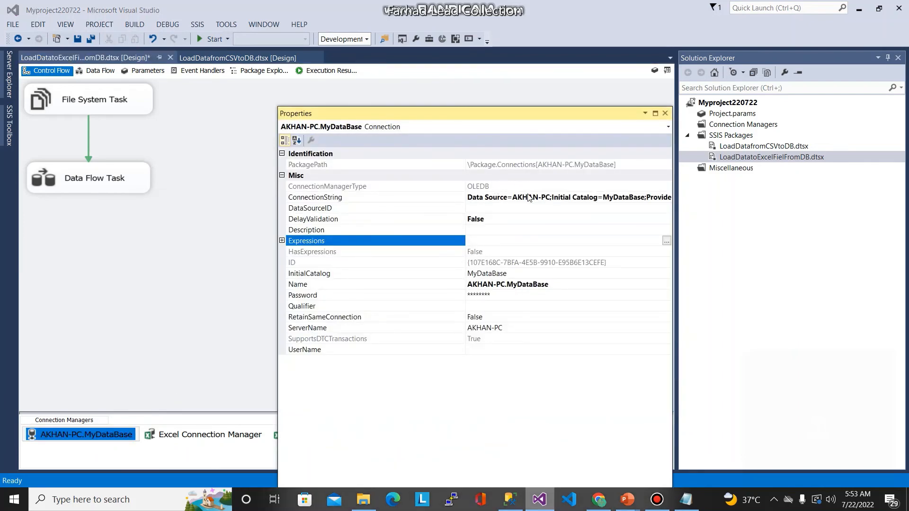
click(520, 218)
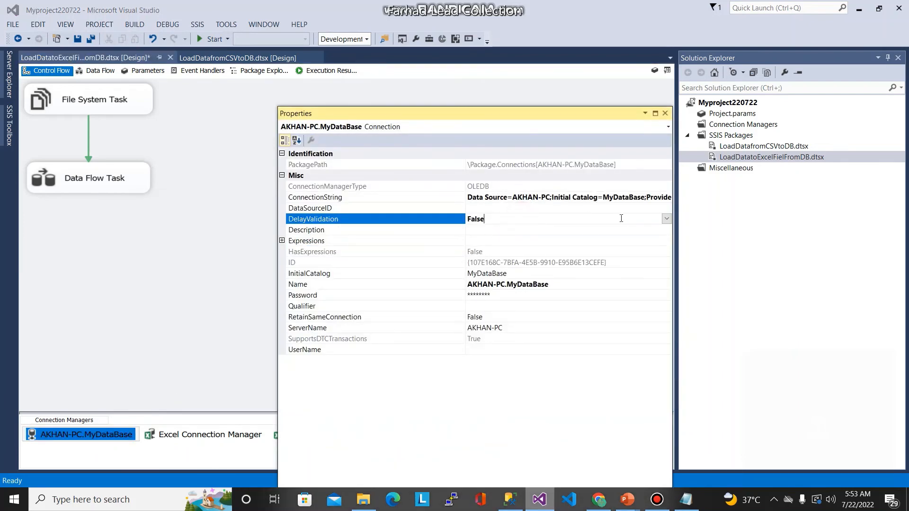
click(666, 220)
click(508, 234)
click(665, 113)
Run the package, inspect ProductIData_2022-07-22 055326.xlsx from DataFolder in Excel, and close the workbook
click(196, 42)
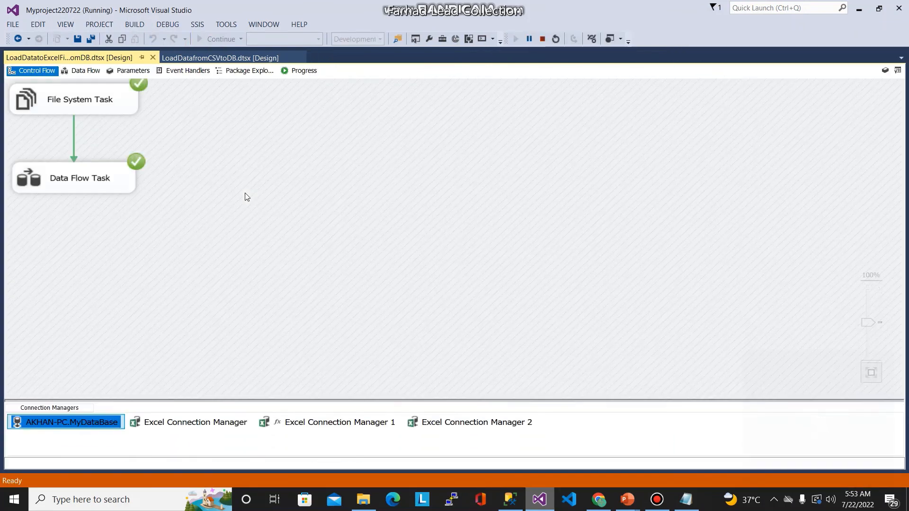
key(alt+Tab)
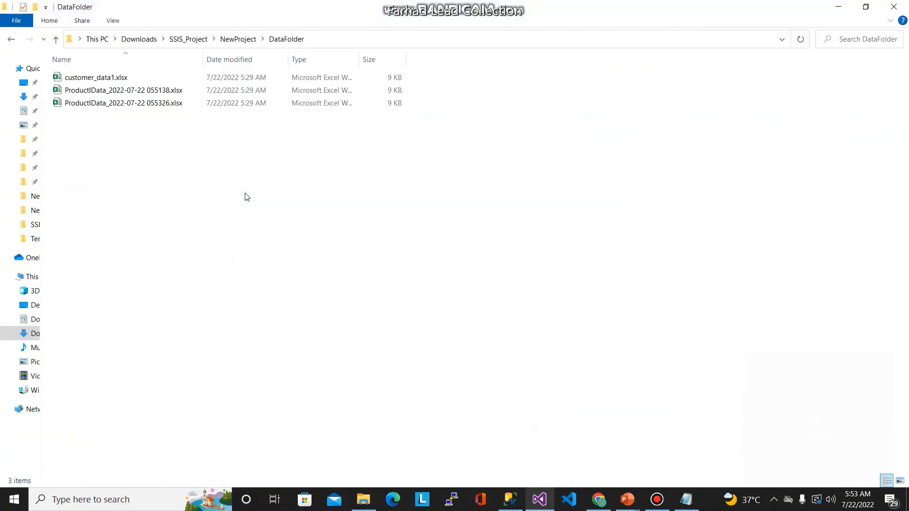
double_click(189, 103)
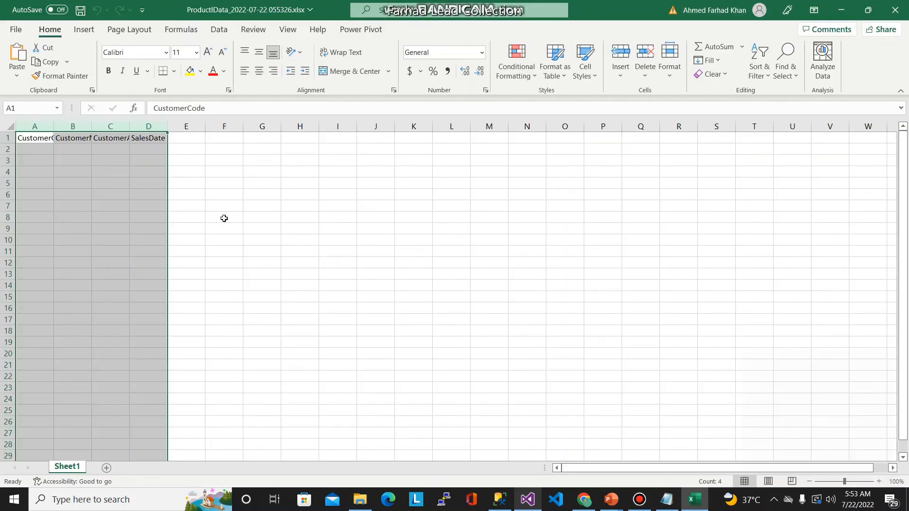
click(224, 218)
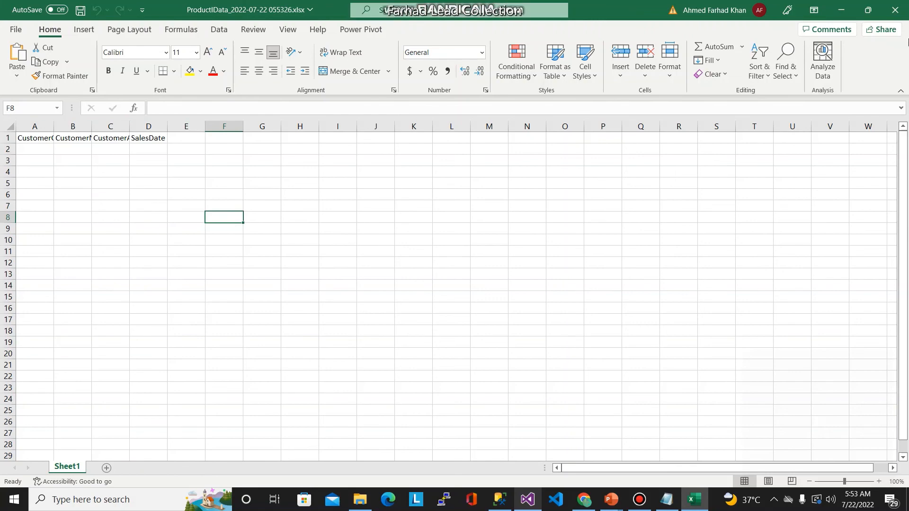
click(898, 12)
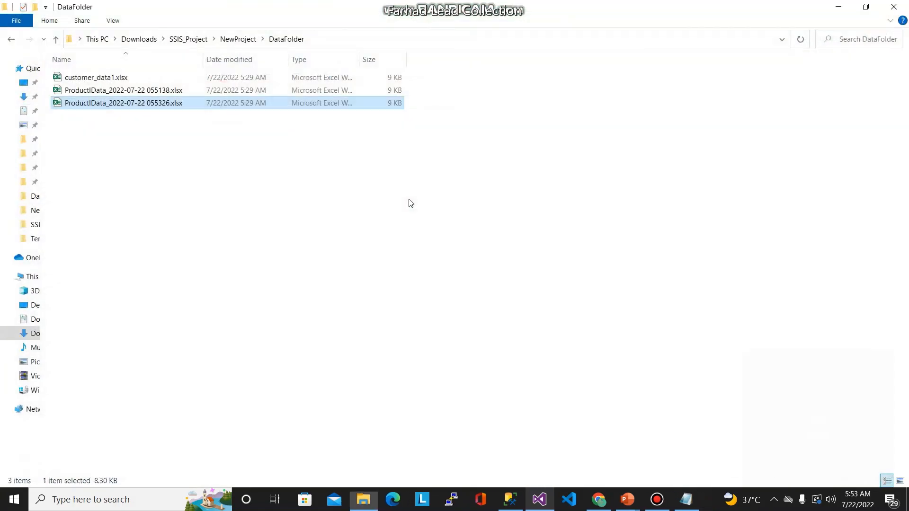
Open customer_data1.xlsx from TemplateFolder, set the number format of columns A to D to Text, and save and close the workbook
key(BackSpace)
click(112, 91)
double_click(113, 90)
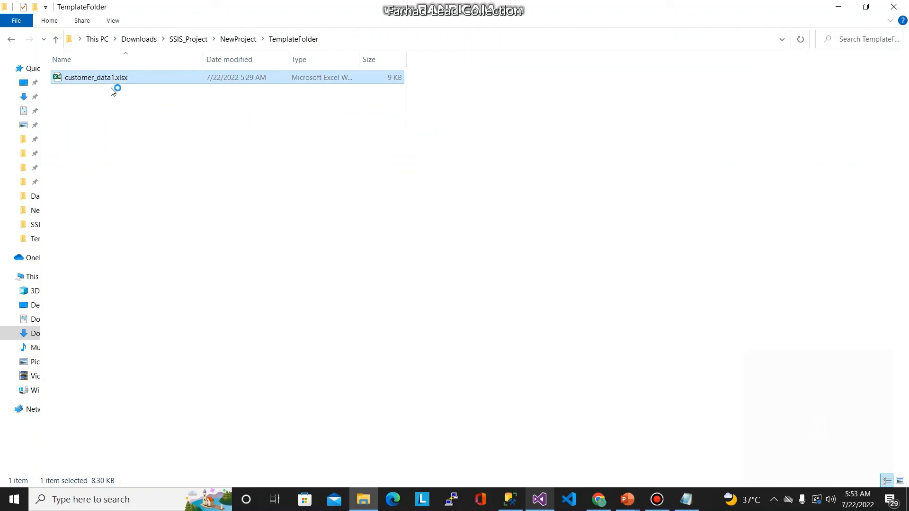
key(Return)
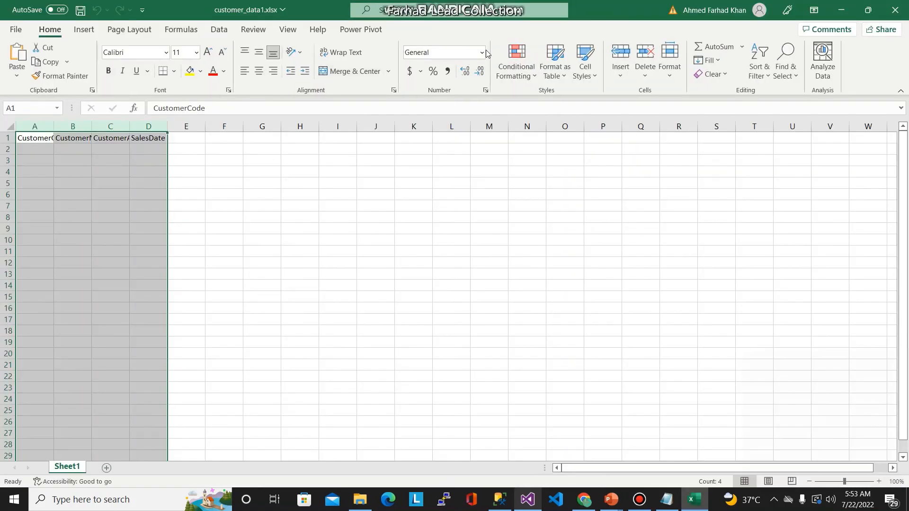
click(483, 53)
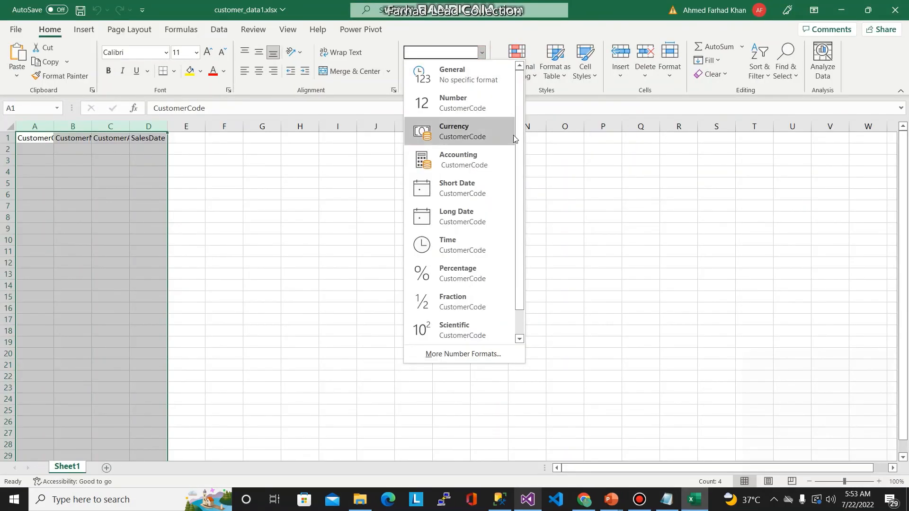
scroll(469, 237, down, 1)
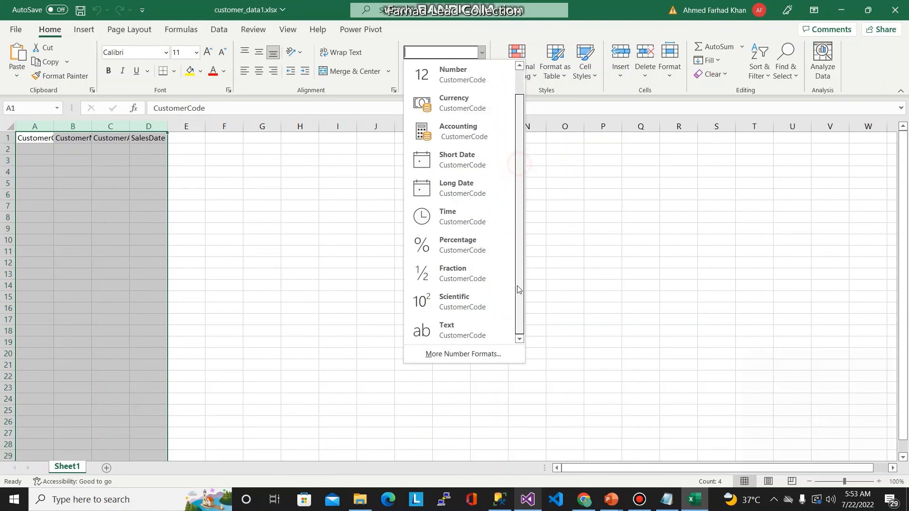
click(469, 326)
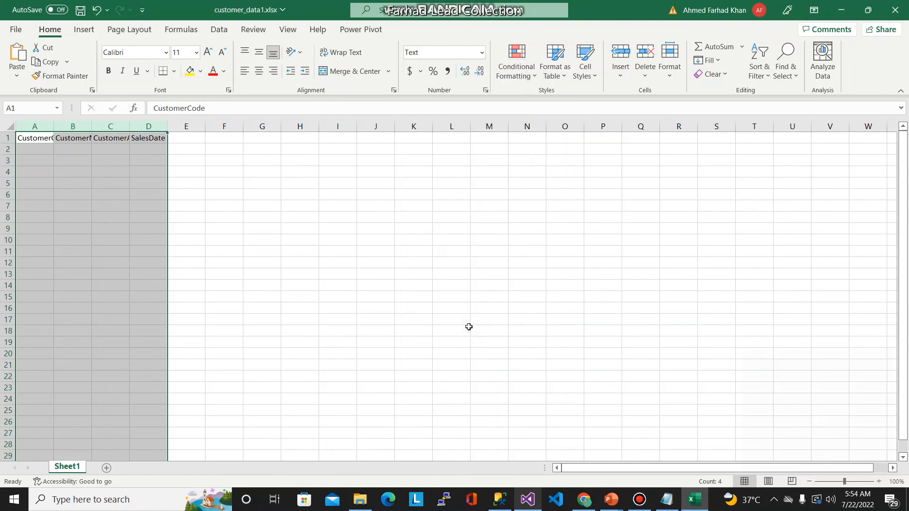
click(905, 18)
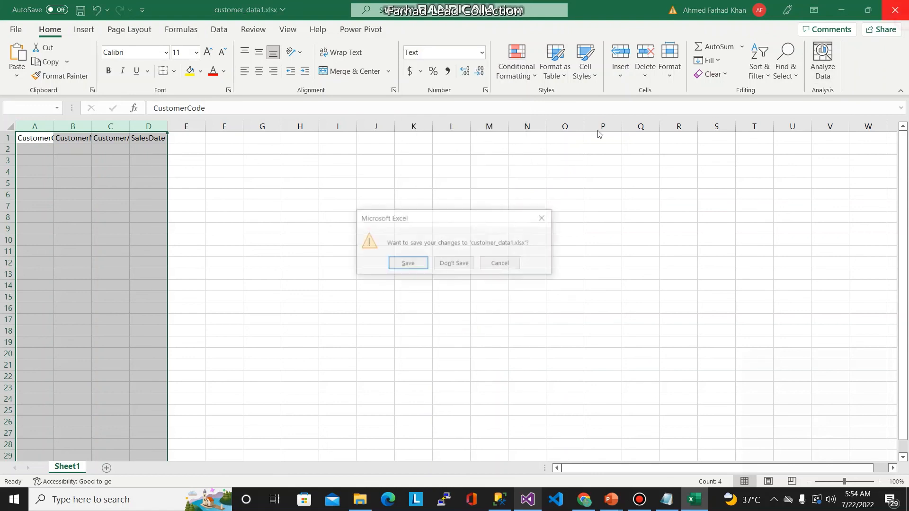
click(406, 264)
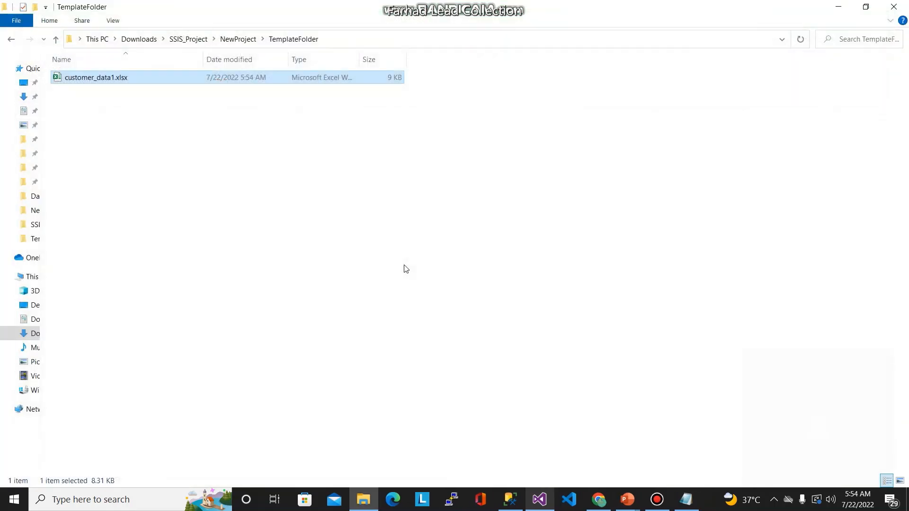
Switch to Visual Studio, stop debugging, and run the LoadDatatoExcelFielFromDB package again
key(alt+Tab)
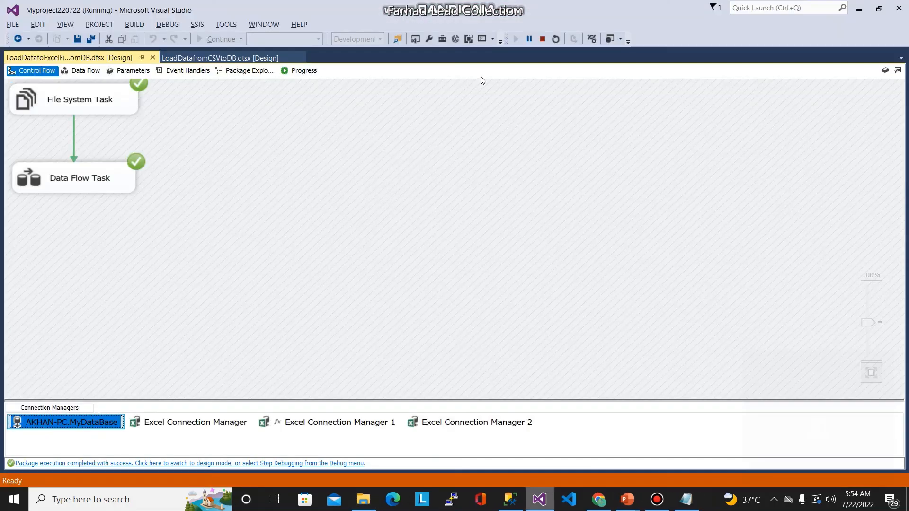
click(543, 39)
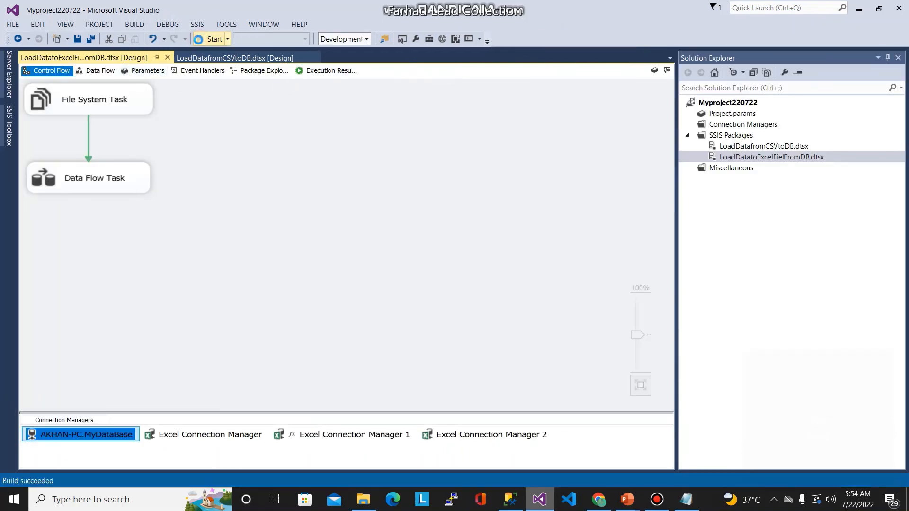
click(207, 39)
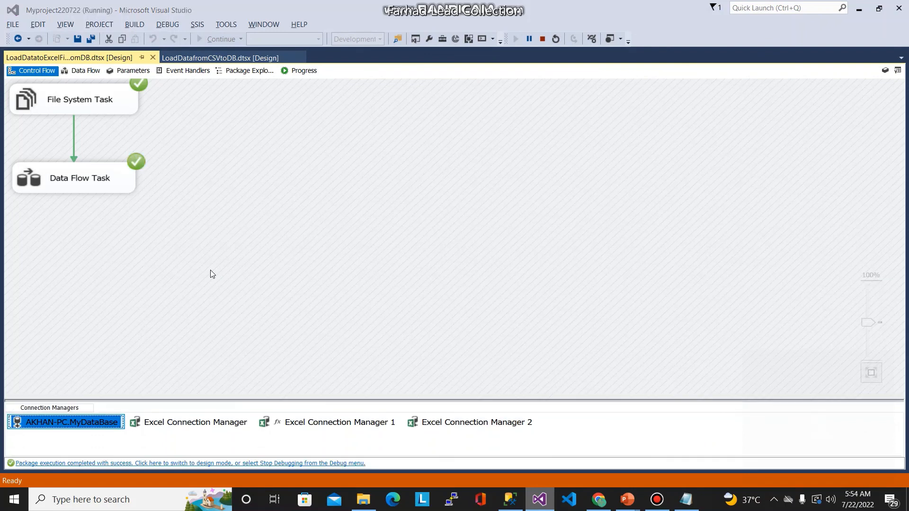
Switch to File Explorer, inspect ProductIData_2022-07-22 055415.xlsx from DataFolder in Excel, and close the workbook
key(alt+Tab)
key(alt+Up)
key(Up)
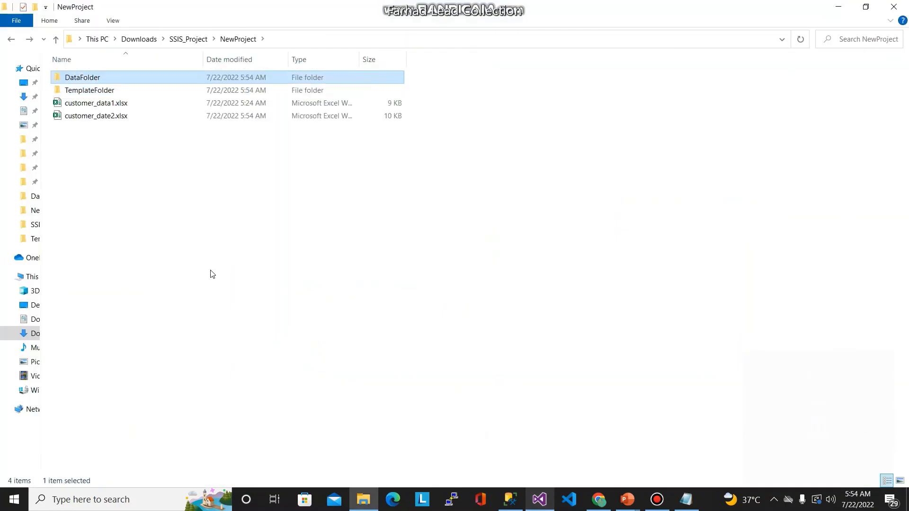
key(Return)
key(Down)
key(Down)
key(Down)
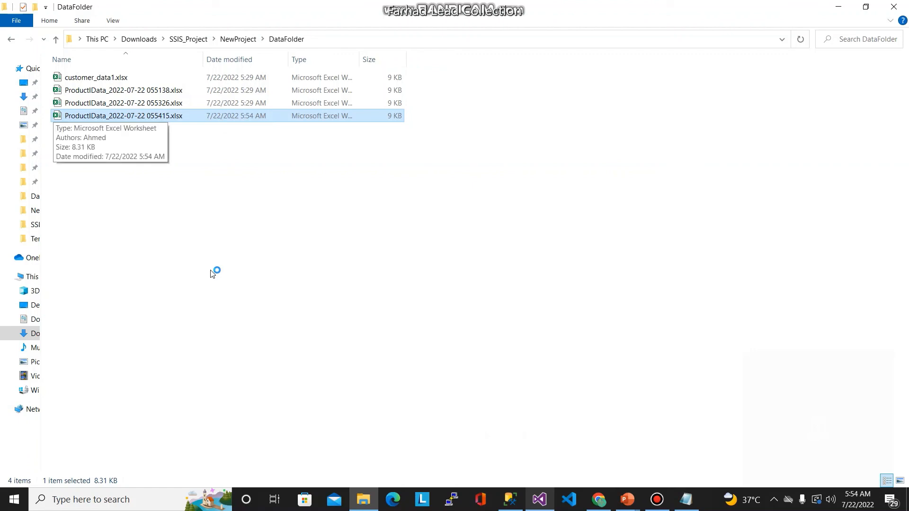
key(Return)
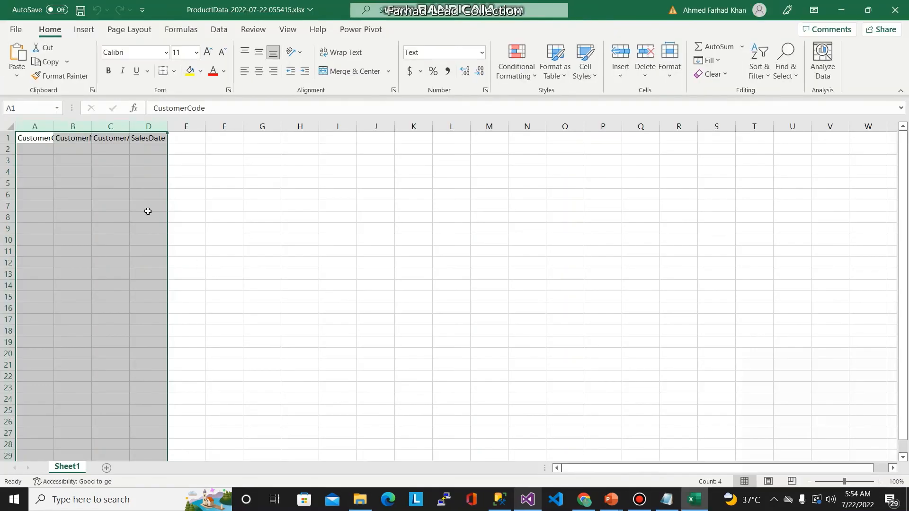
click(148, 211)
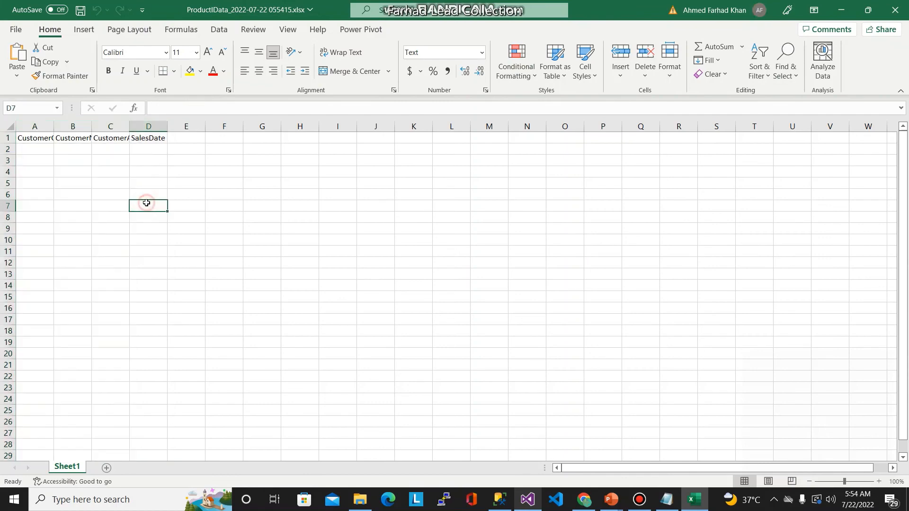
click(895, 10)
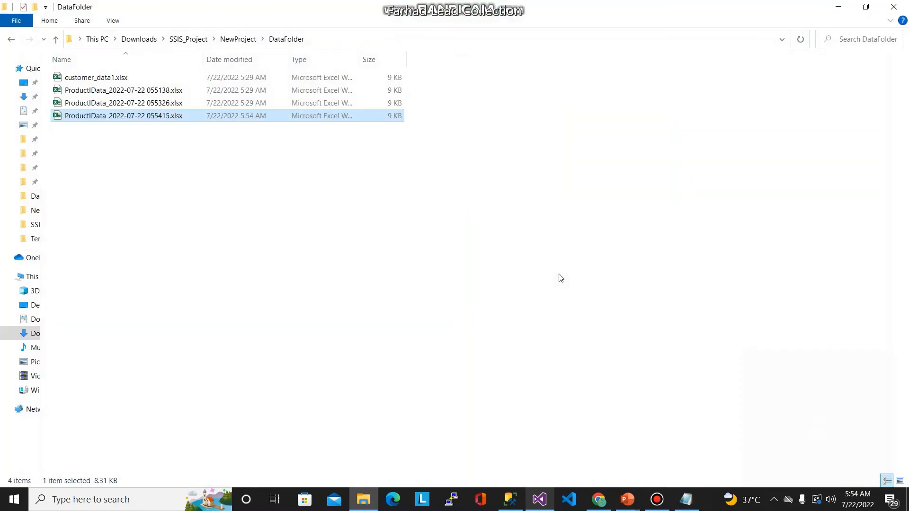
Return to Visual Studio, stop debugging the package, and switch away to the output workbook
key(alt+Tab)
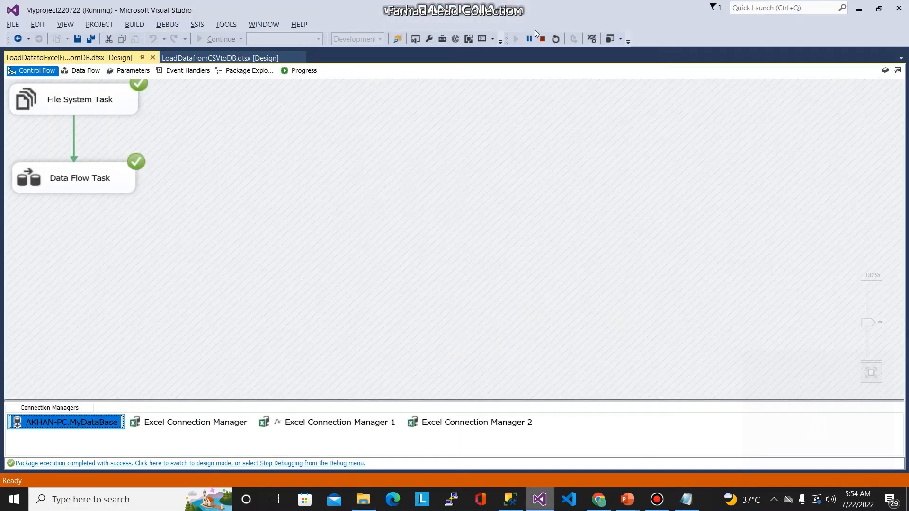
click(543, 41)
key(alt+Tab)
key(alt+Tab)
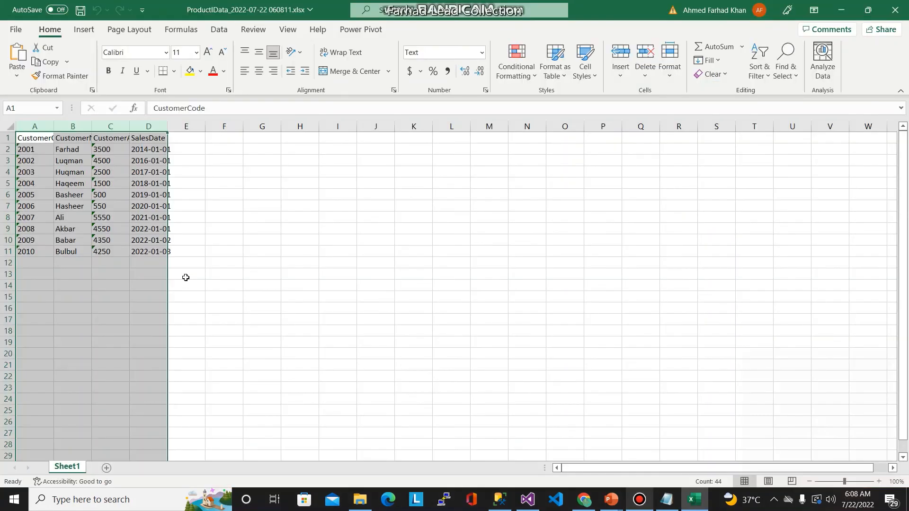
Switch to Visual Studio, stop debugging, and rerun the package from its control flow
click(524, 501)
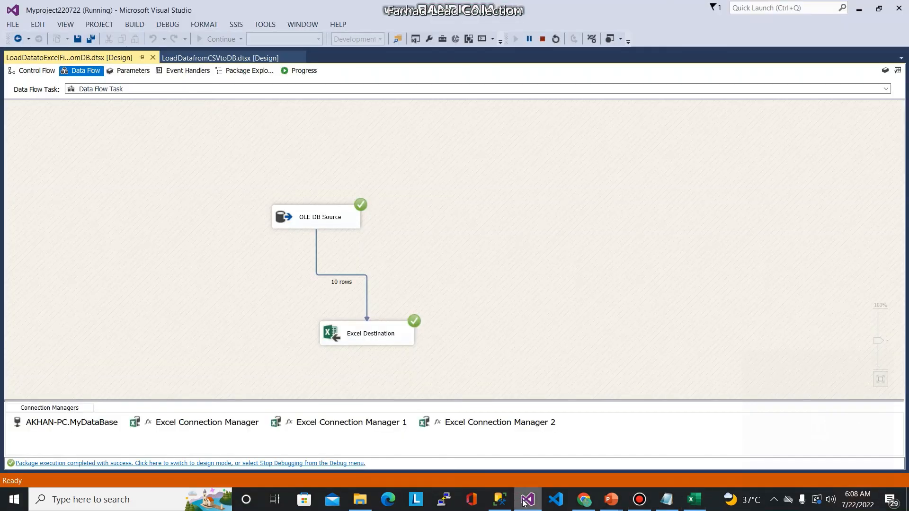
click(543, 38)
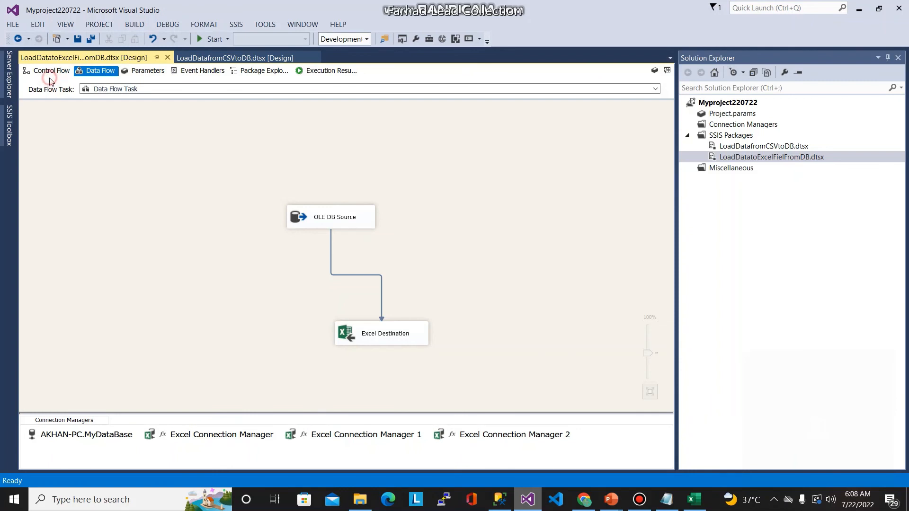
click(53, 72)
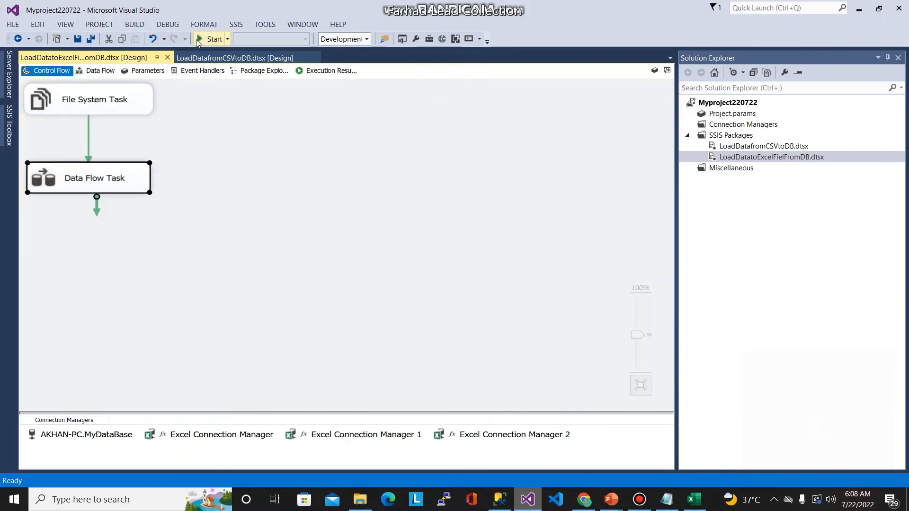
click(211, 39)
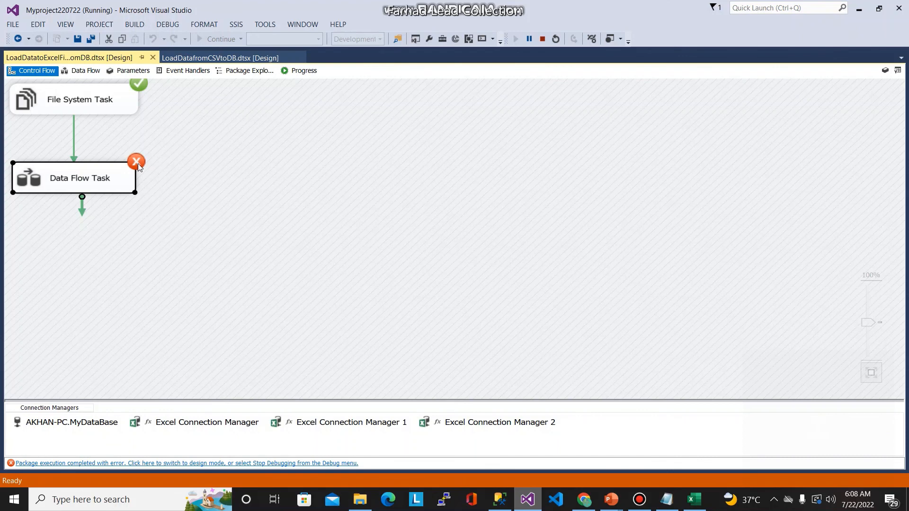
Stop debugging the package and close ProductIData_2022-07-22 060811.xlsx in Excel
click(542, 40)
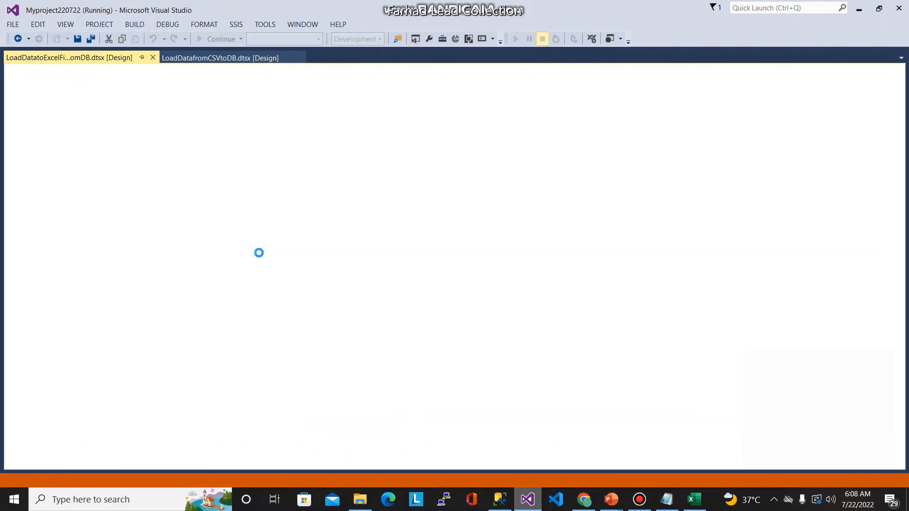
key(alt+Tab)
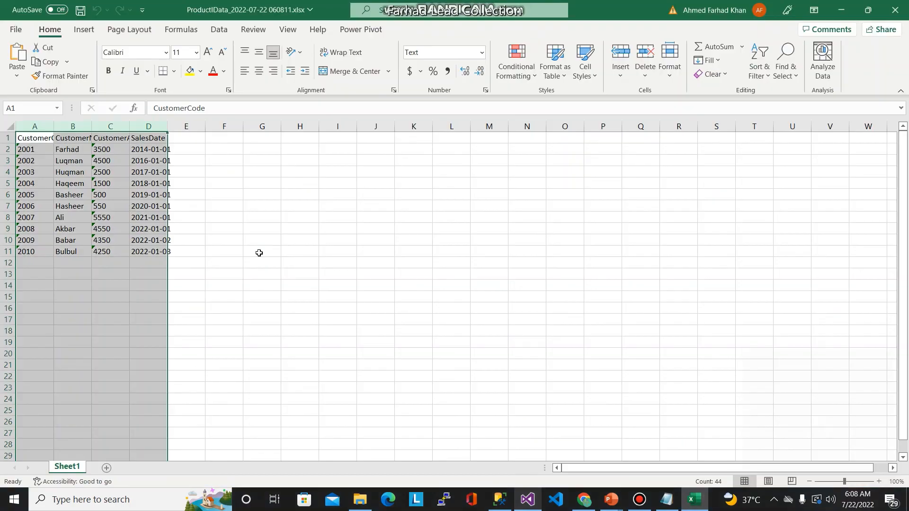
click(895, 10)
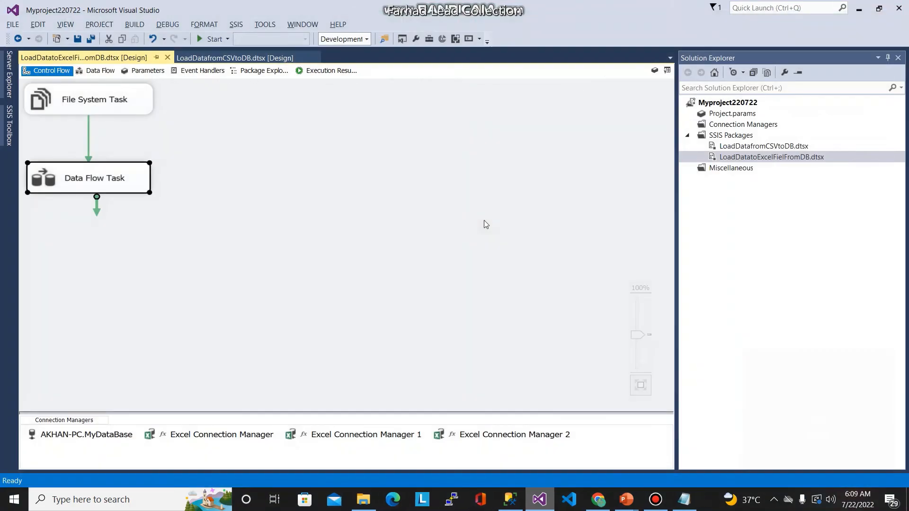
Switch to DataFolder in File Explorer, open ProductIData_2022-07-22 060645.xlsx in Excel, and close the workbook
key(alt+Tab)
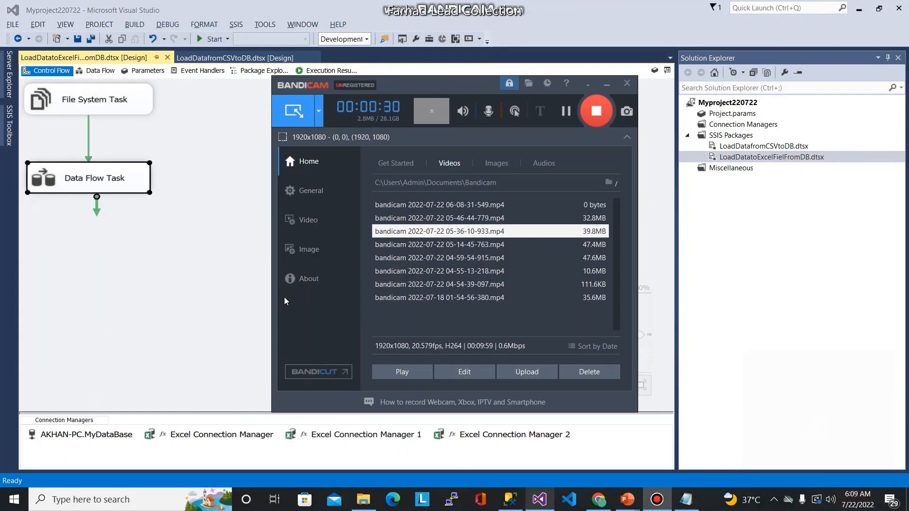
key(alt+Tab)
key(alt+Tab)
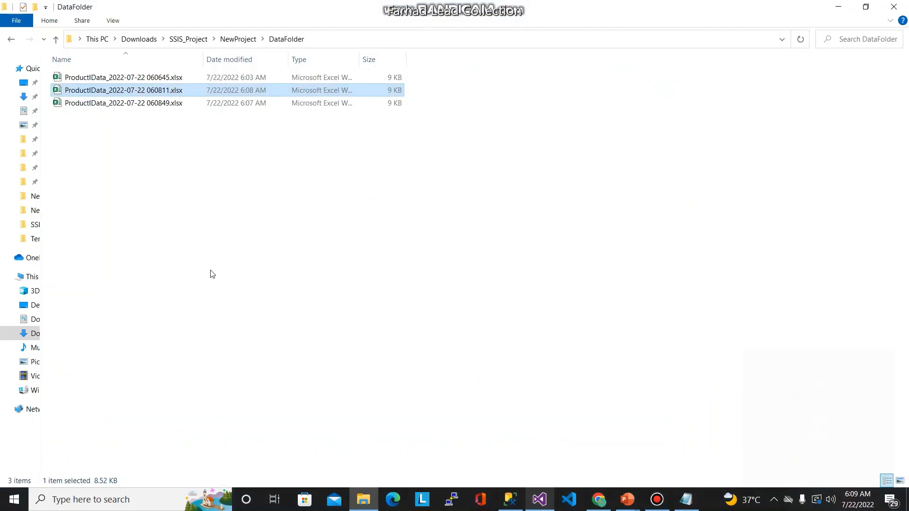
key(Up)
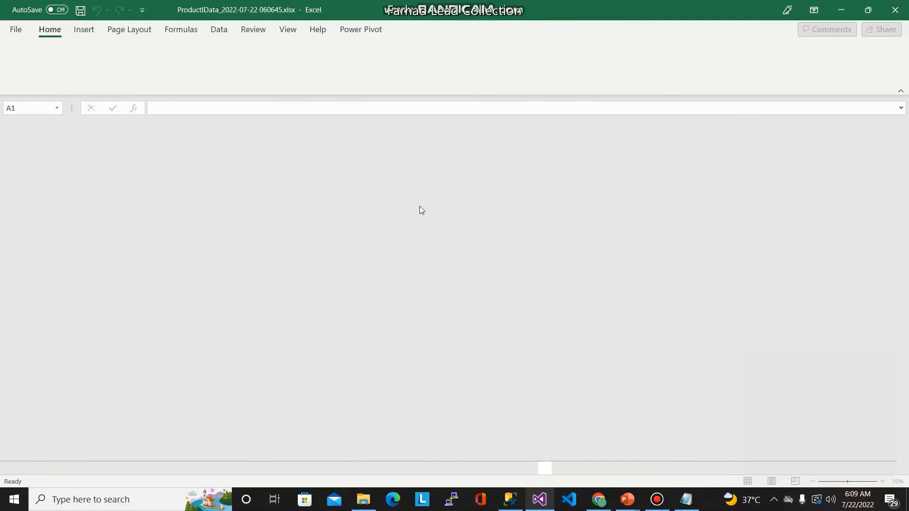
key(alt+F4)
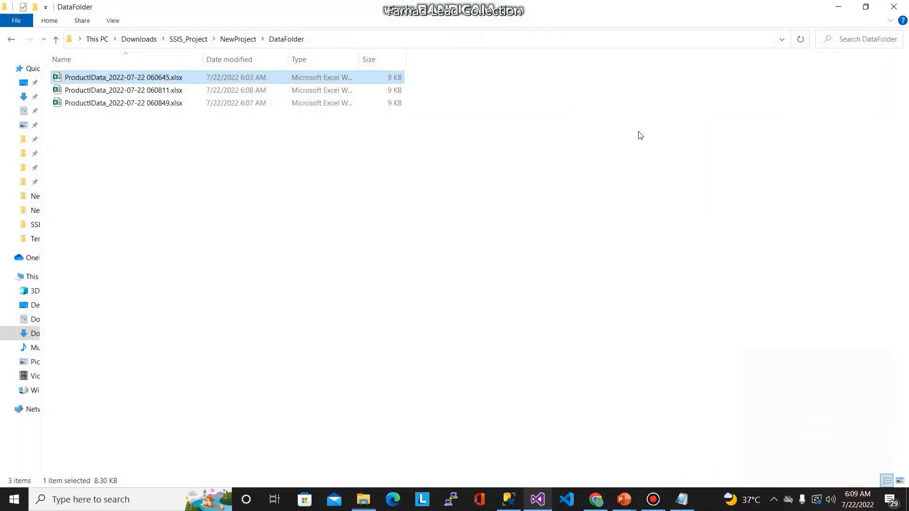
Inspect the customer rows in ProductIData_2022-07-22 060811.xlsx from DataFolder and close the workbook
key(Down)
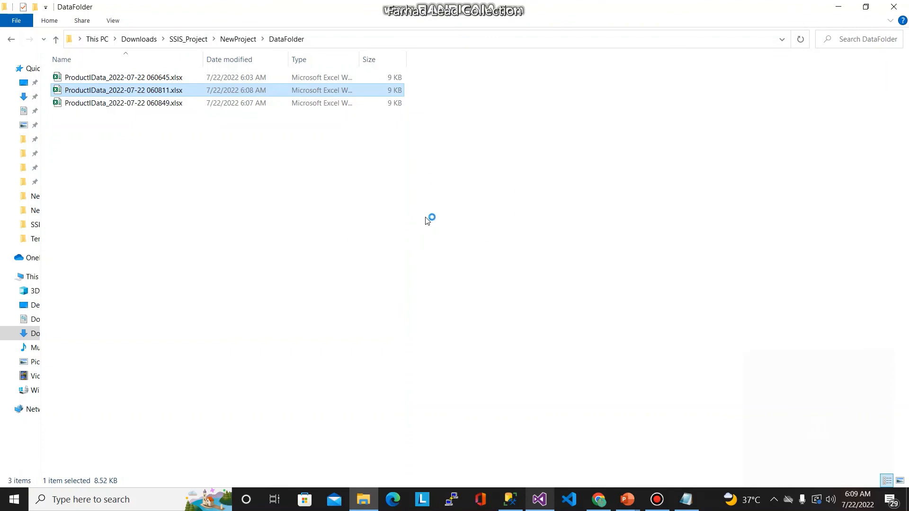
key(Return)
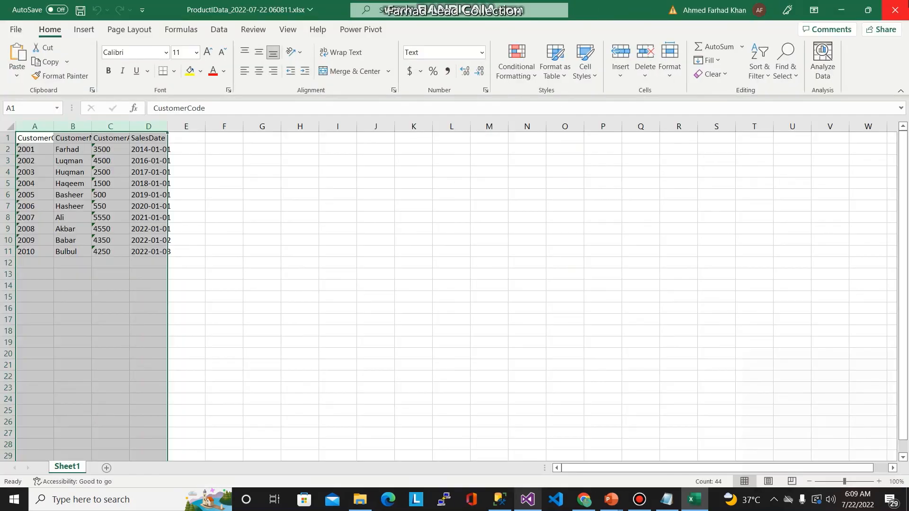
click(895, 10)
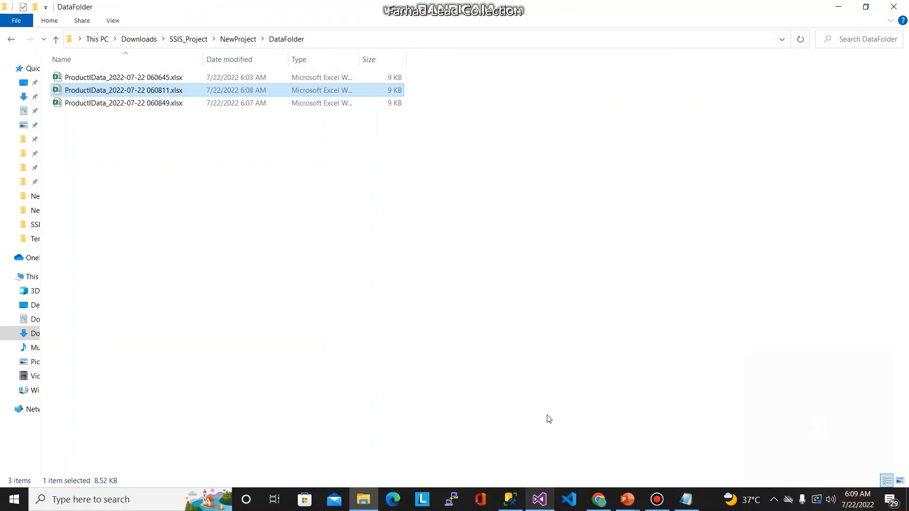
Run the LoadDatatoExcelFielFromDB package in Visual Studio, stop debugging, and switch to DataFolder to check the output files
click(541, 502)
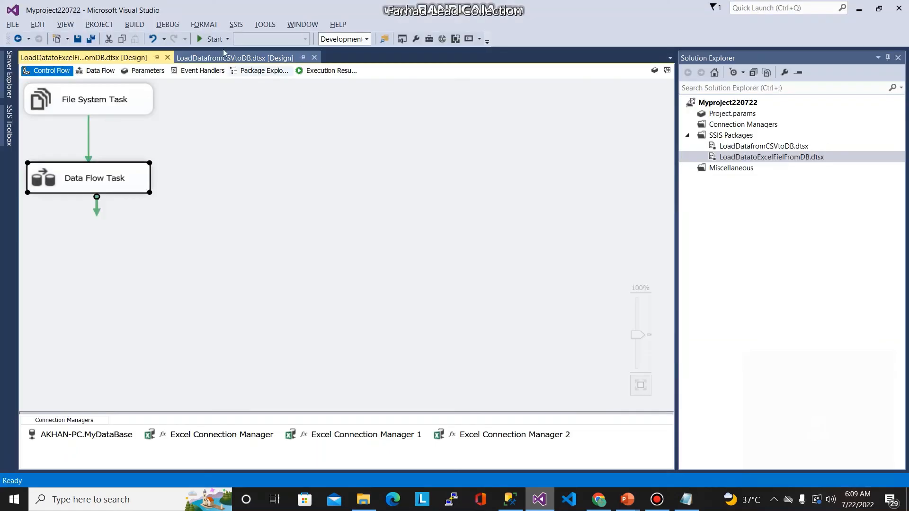
click(200, 42)
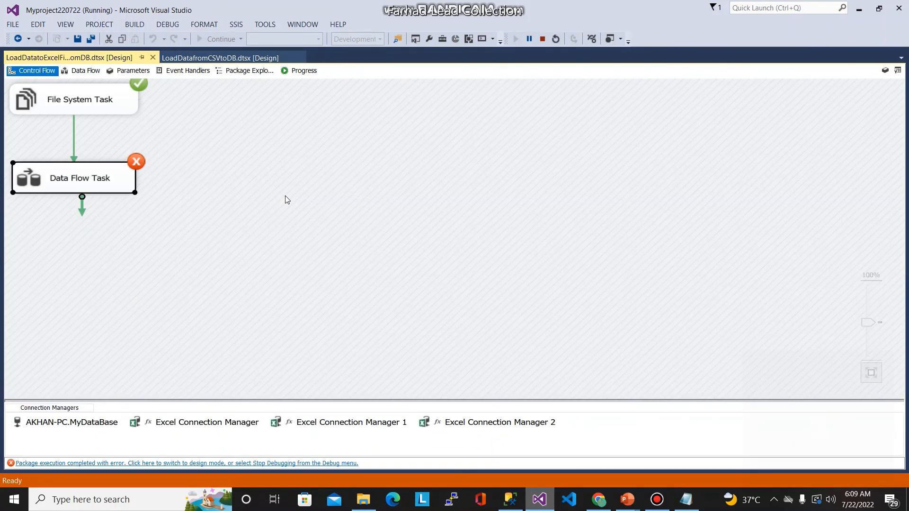
click(543, 39)
key(alt+Tab)
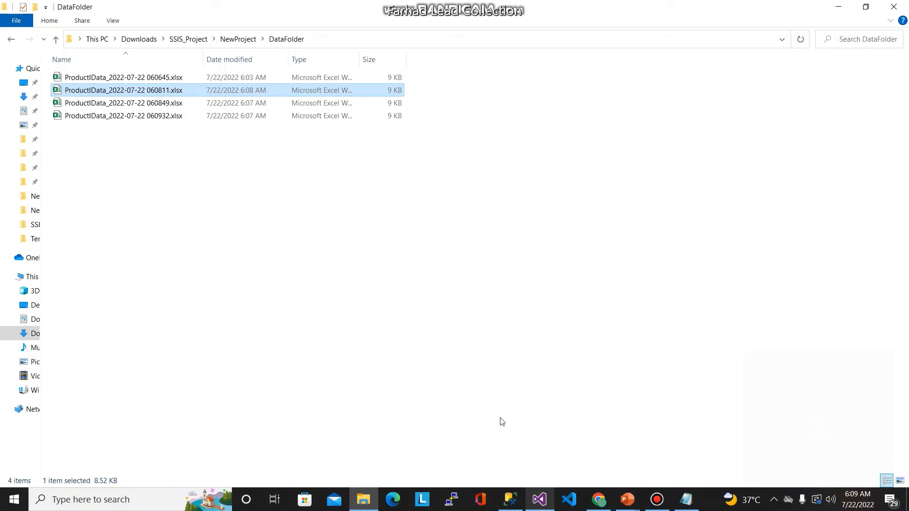
View the PowerPoint slide about using variables in an SSIS package, return to Visual Studio, and display the package variables
key(alt+Tab)
key(alt+Tab)
key(alt+Tab)
key(alt+Tab)
key(alt+Tab)
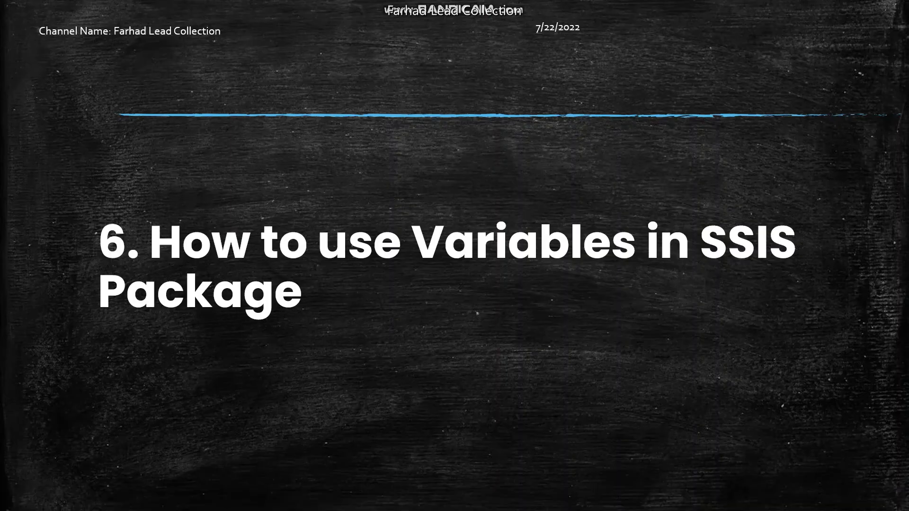
key(alt+Tab)
key(alt+Tab)
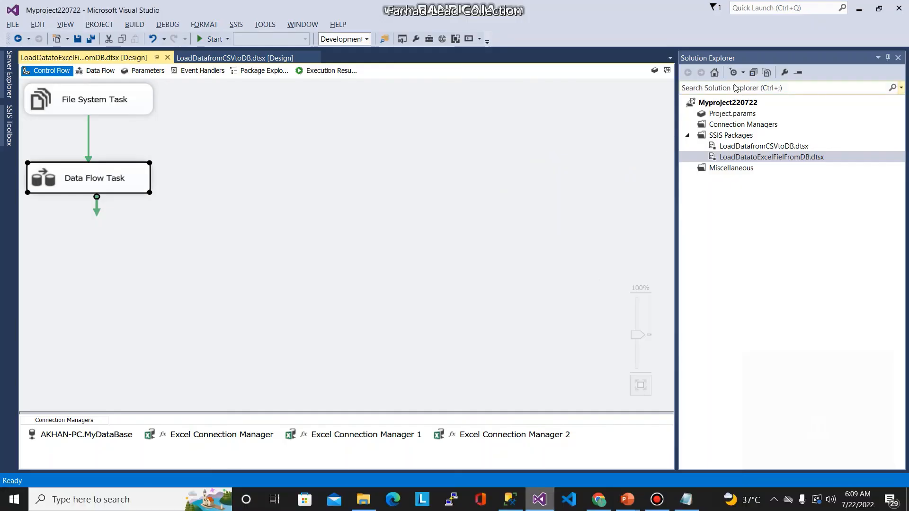
click(655, 70)
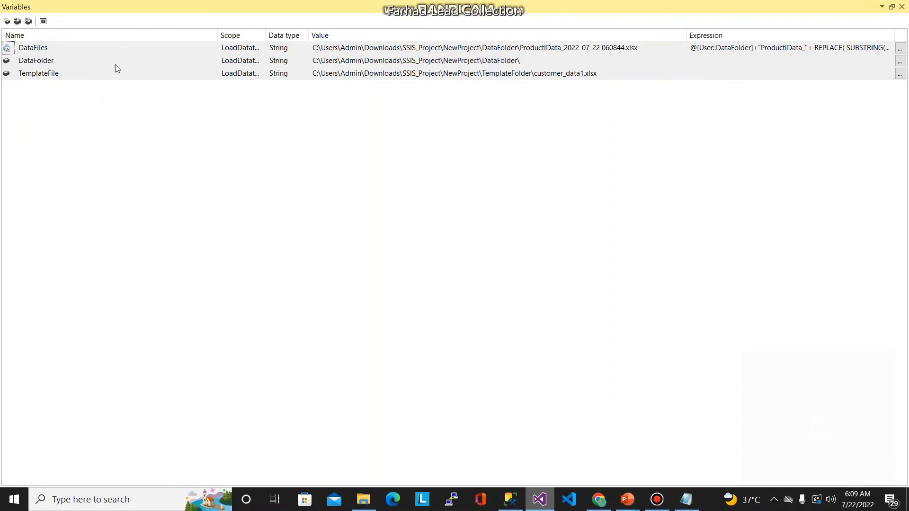
Advance the slide show to topic 7 on datetime expressions, check DataFolder's timestamped files, and return to the package variables
key(alt+Tab)
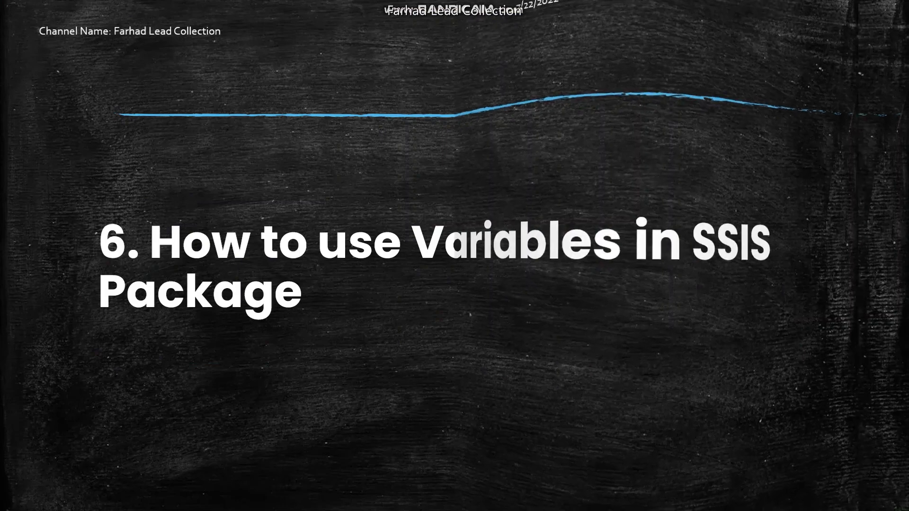
key(Right)
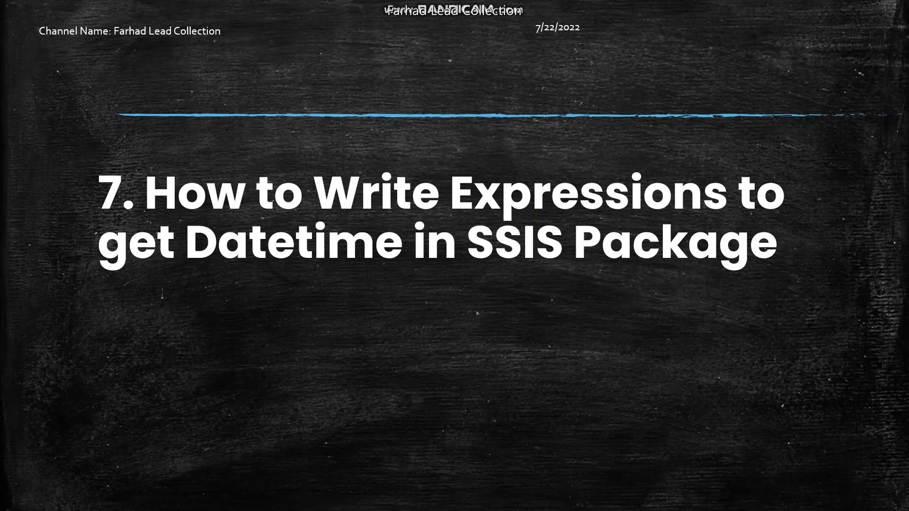
key(alt+Tab)
key(alt+Tab)
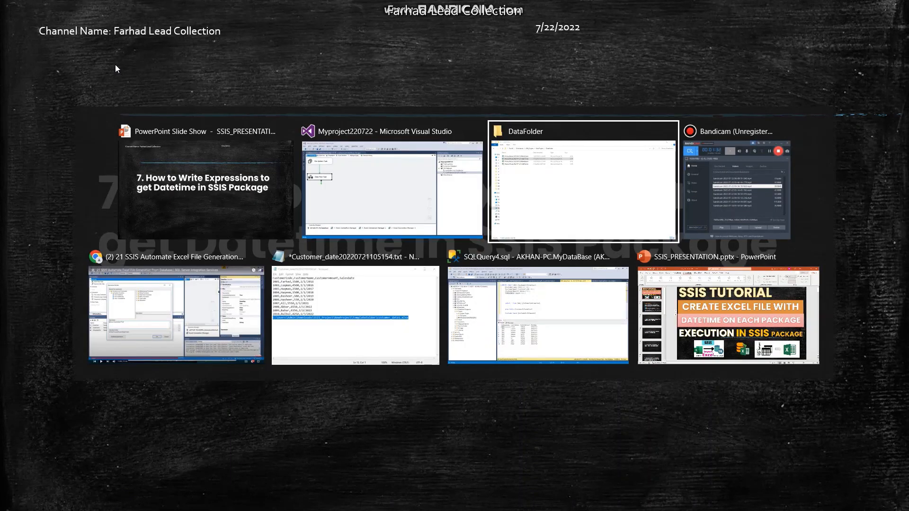
key(alt+Tab)
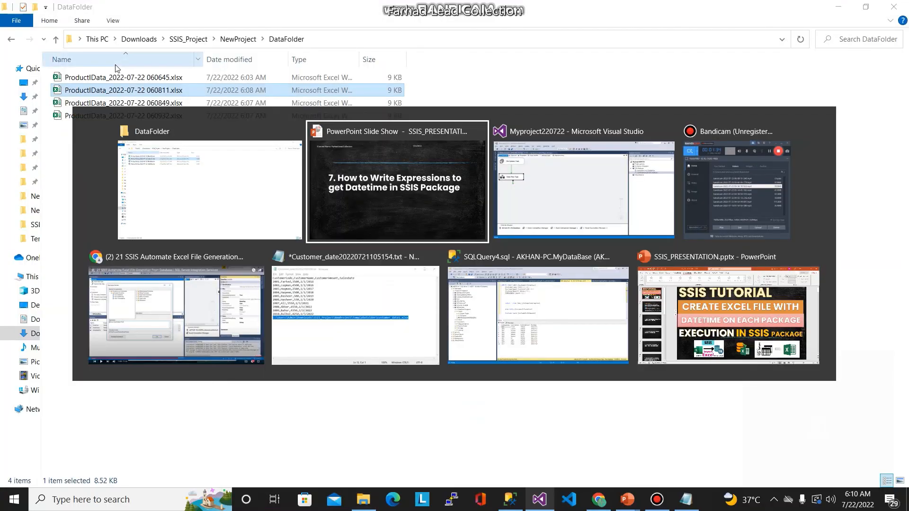
key(alt+Tab)
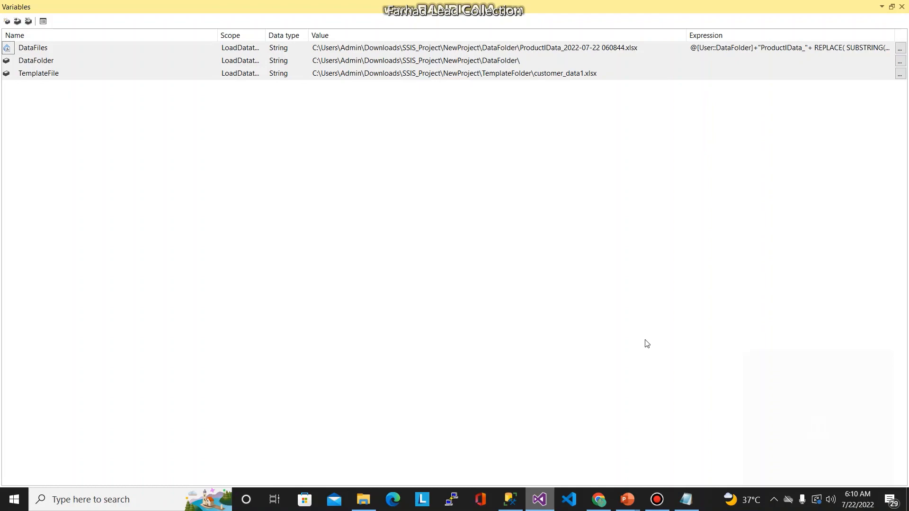
View slide 9 about the DelayValidation property in the slide show and return to Visual Studio
key(alt+Tab)
key(alt+Tab)
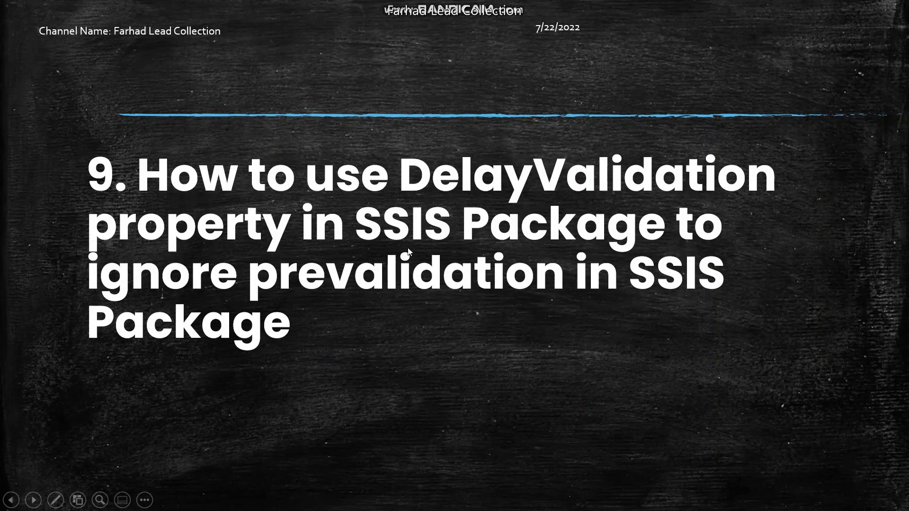
key(alt+Tab)
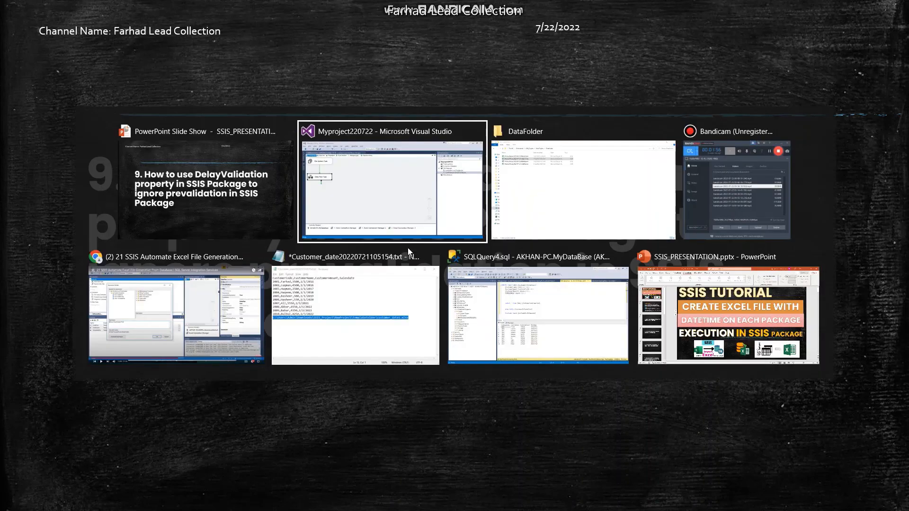
key(alt+Tab)
key(Tab)
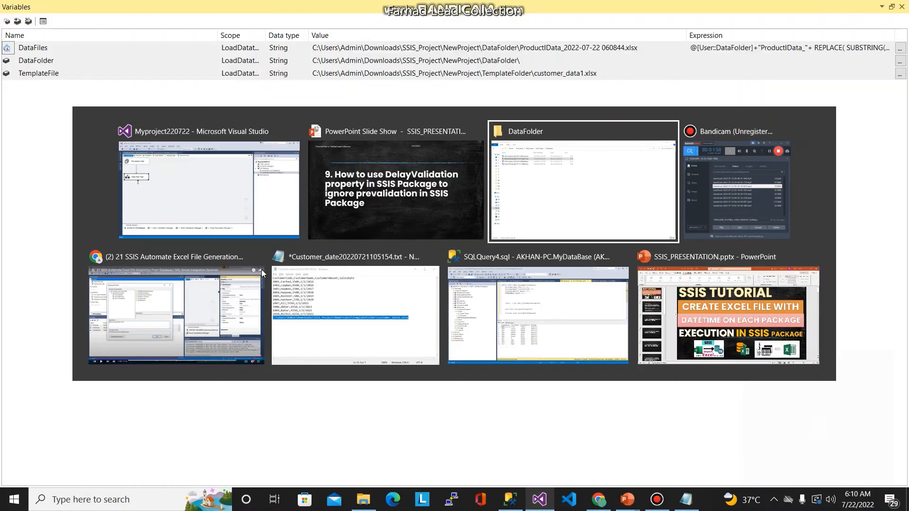
key(alt+Tab)
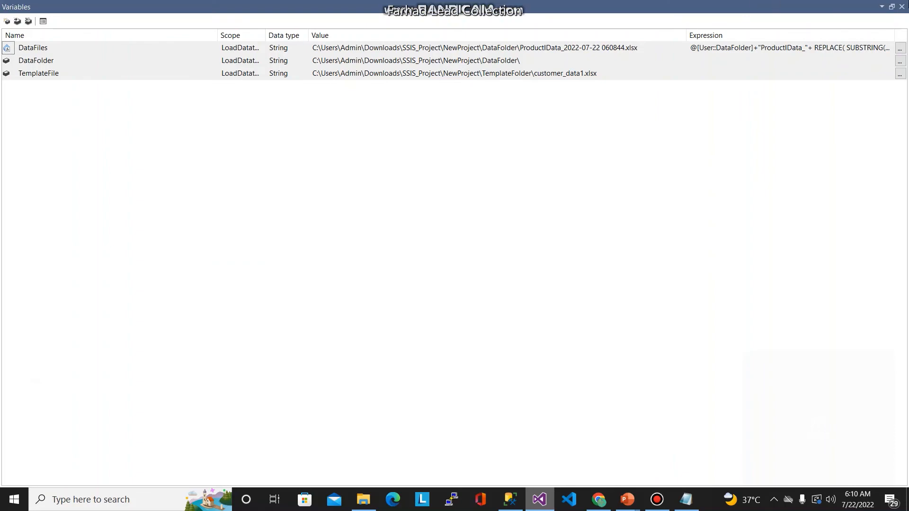
Close the package variables and check the DelayValidation property of the MyDataBase OLE DB connection manager
click(902, 7)
click(119, 436)
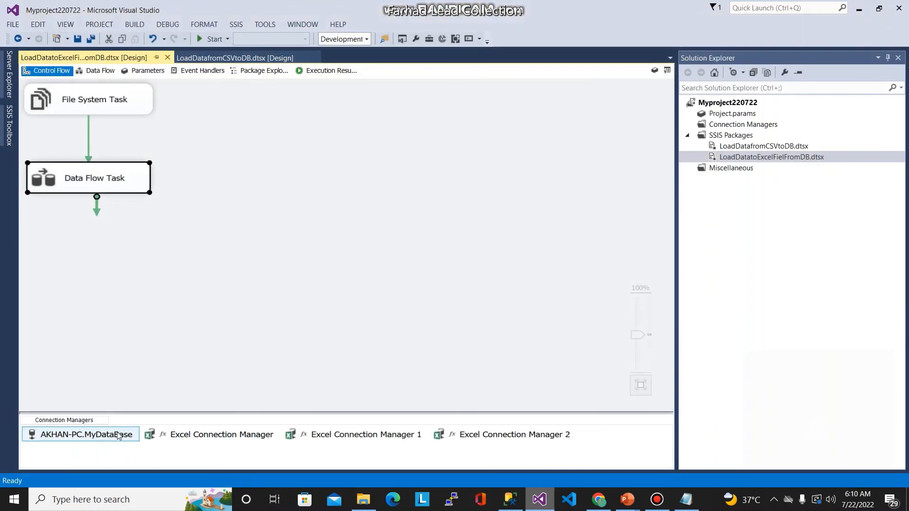
right_click(119, 436)
click(155, 421)
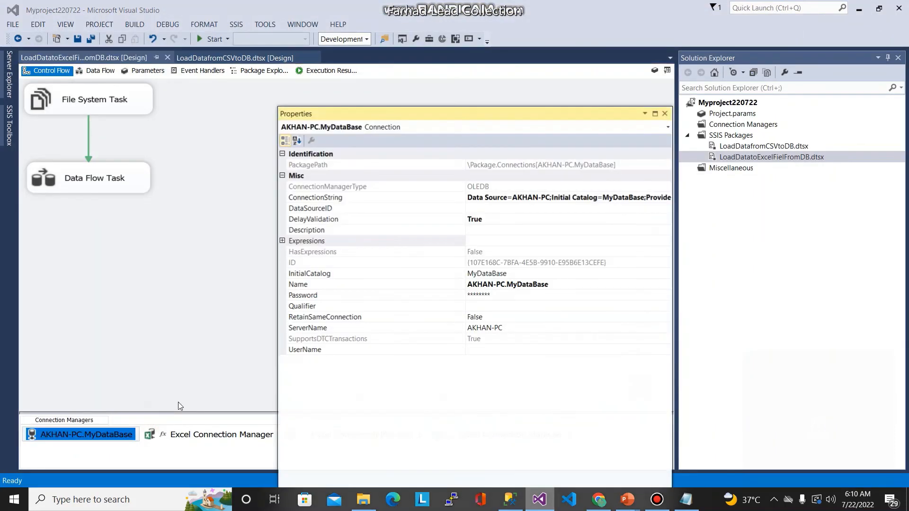
click(347, 220)
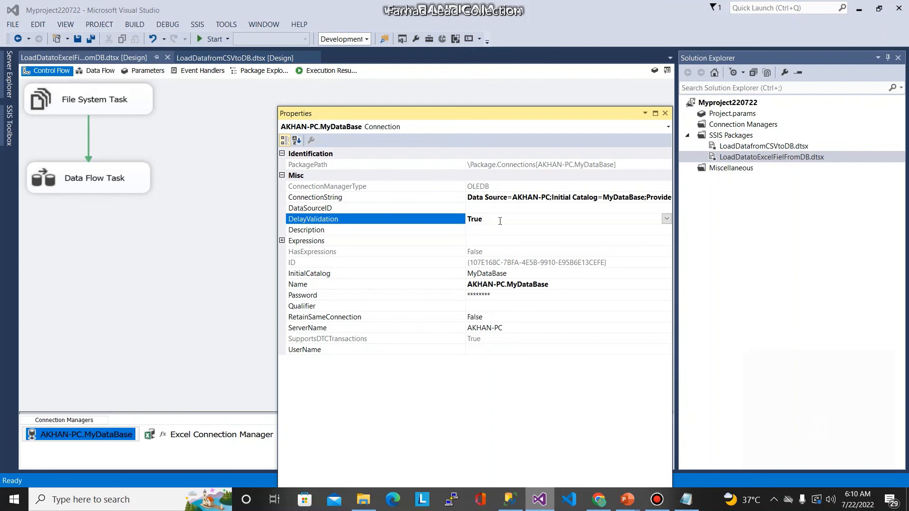
click(666, 113)
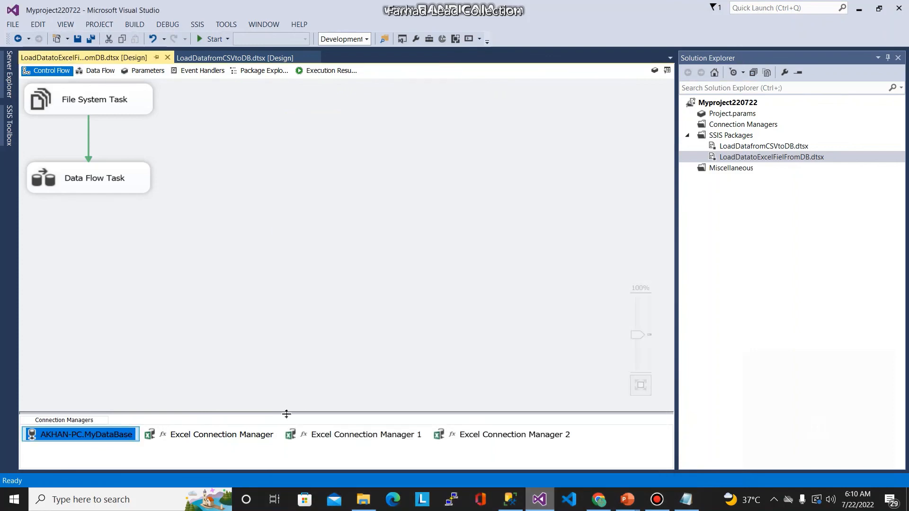
Set DelayValidation to True for Excel Connection Manager and close its properties
right_click(235, 434)
click(268, 425)
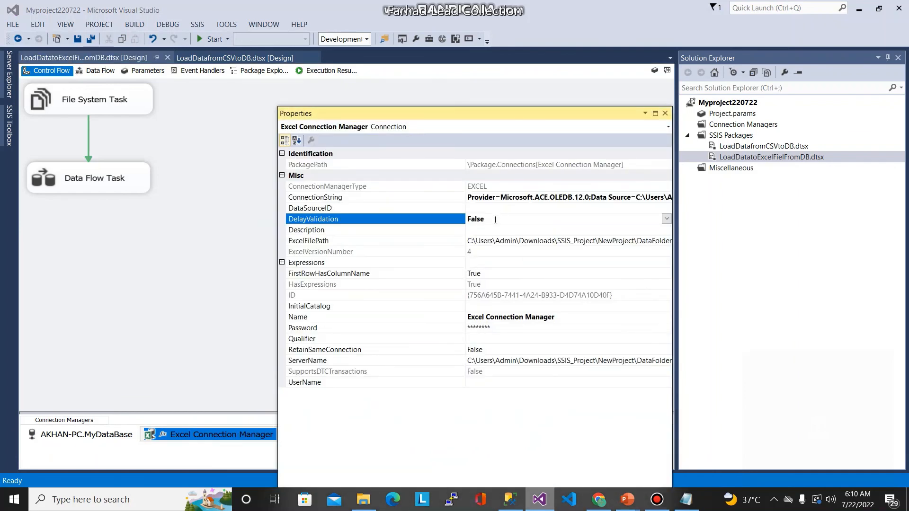
click(666, 218)
click(497, 230)
click(665, 113)
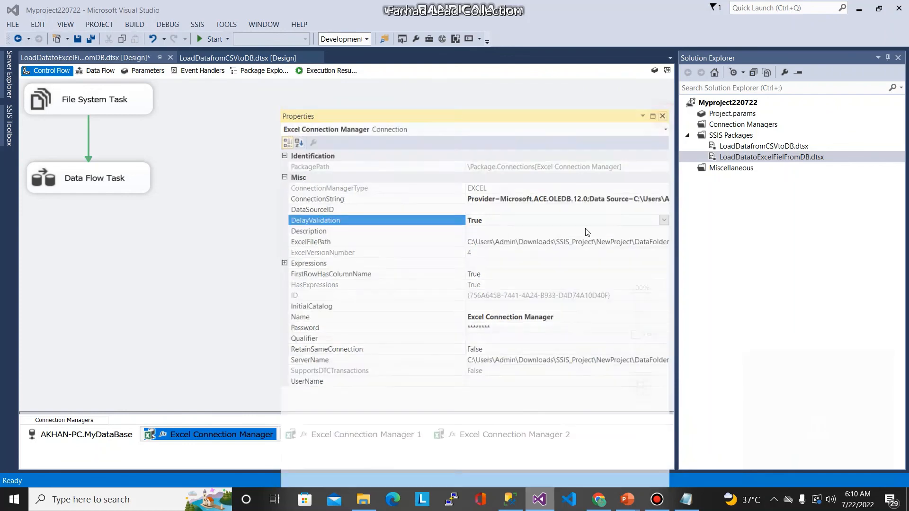
Check the DelayValidation property of Excel Connection Manager 2 and advance the PowerPoint slide show to the question mark slide
right_click(470, 440)
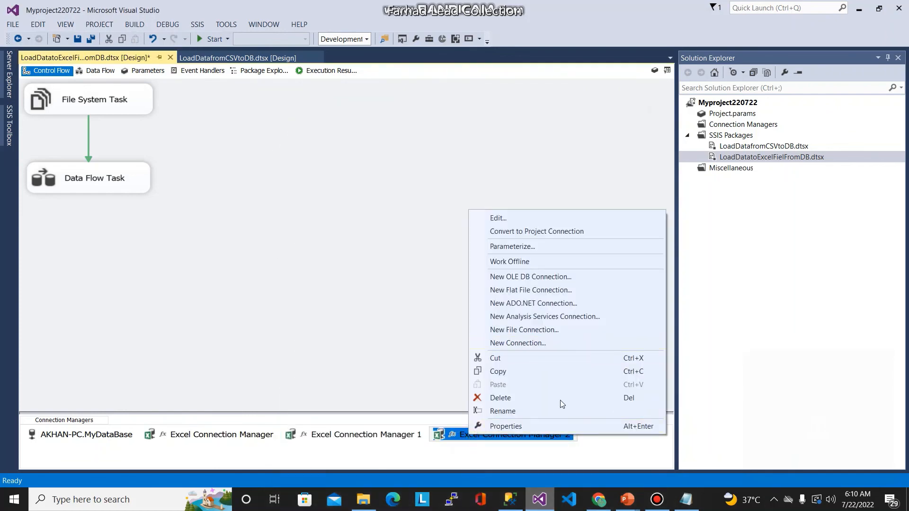
click(538, 426)
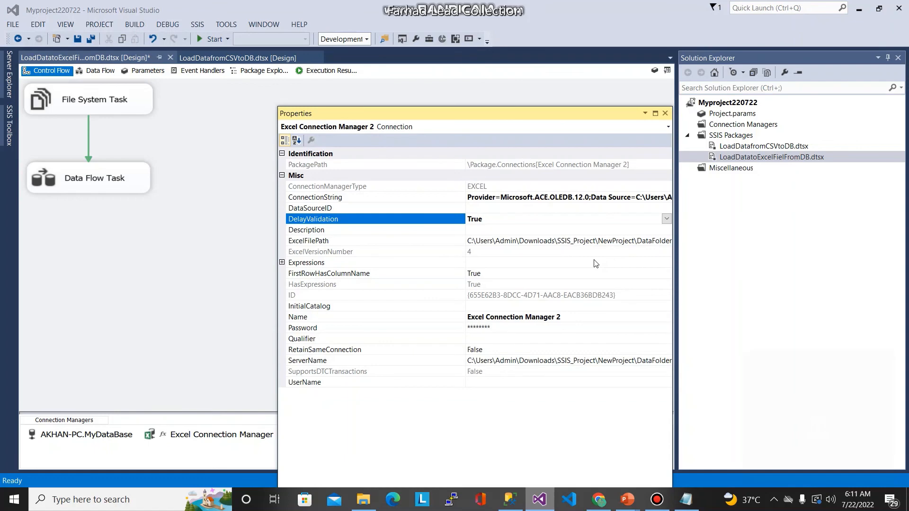
click(665, 113)
key(alt+Tab)
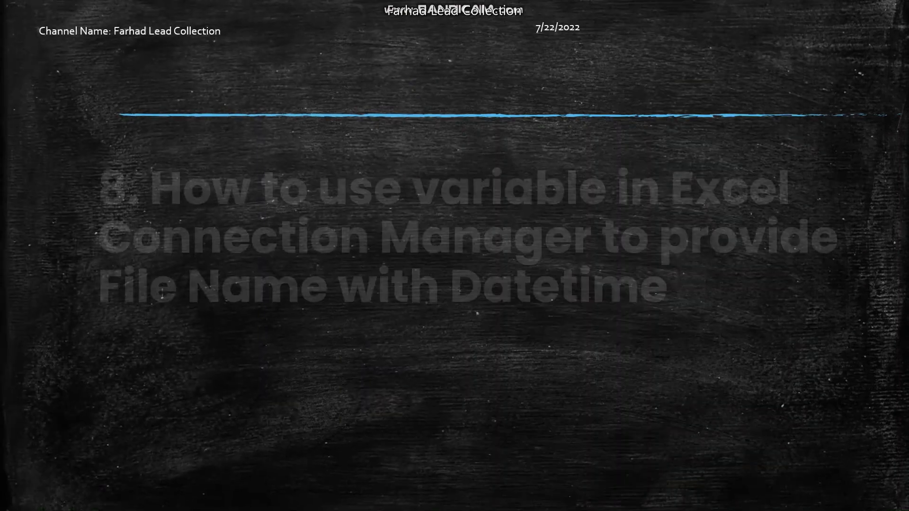
key(Right)
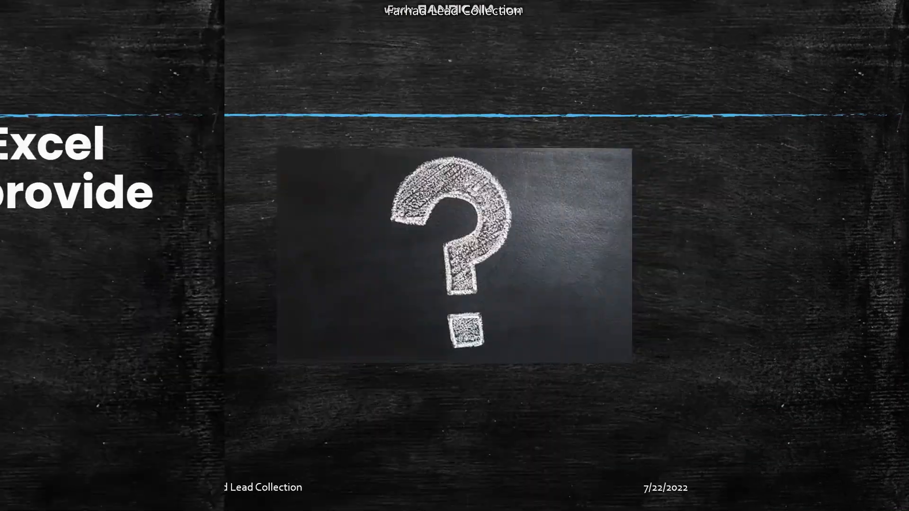